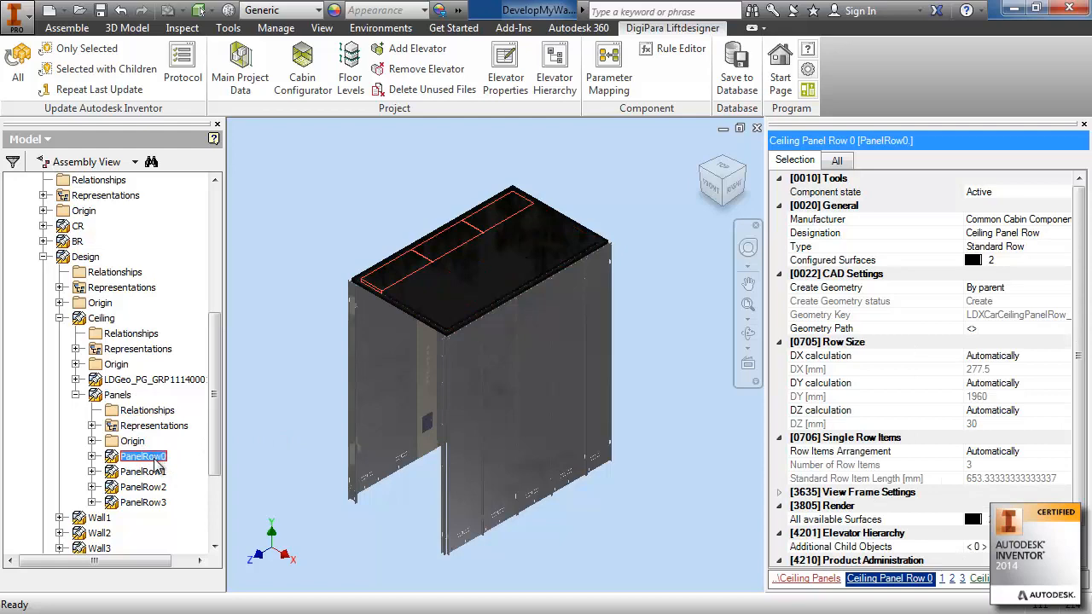
- Examine the ceiling's panel rows PanelRow0 to PanelRow3 and the individual panels inside PanelRow0
left_click(145, 474)
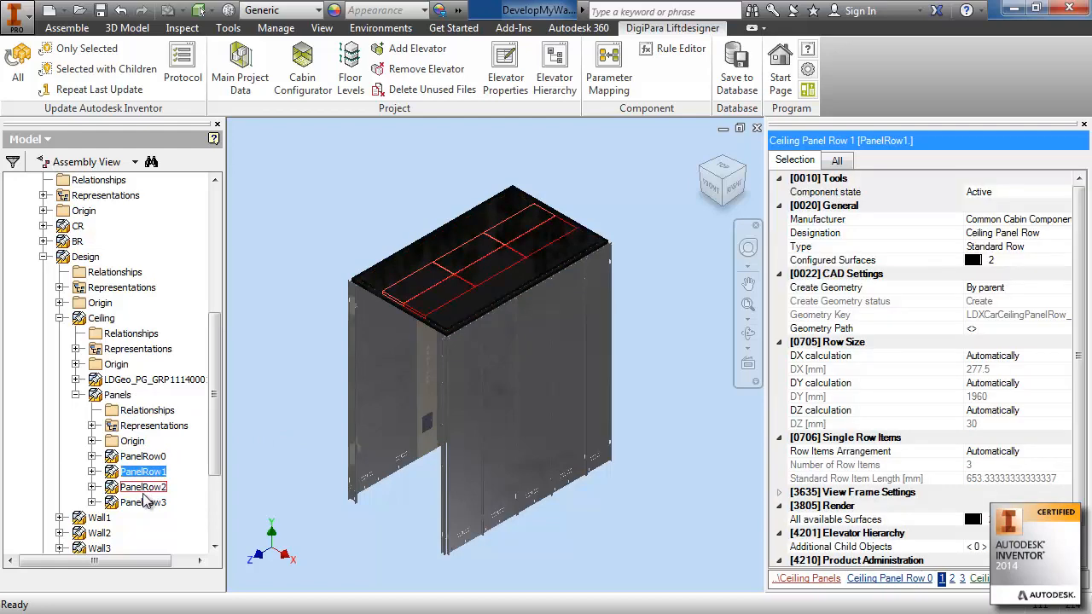
left_click(144, 487)
left_click(143, 502)
left_click(143, 457)
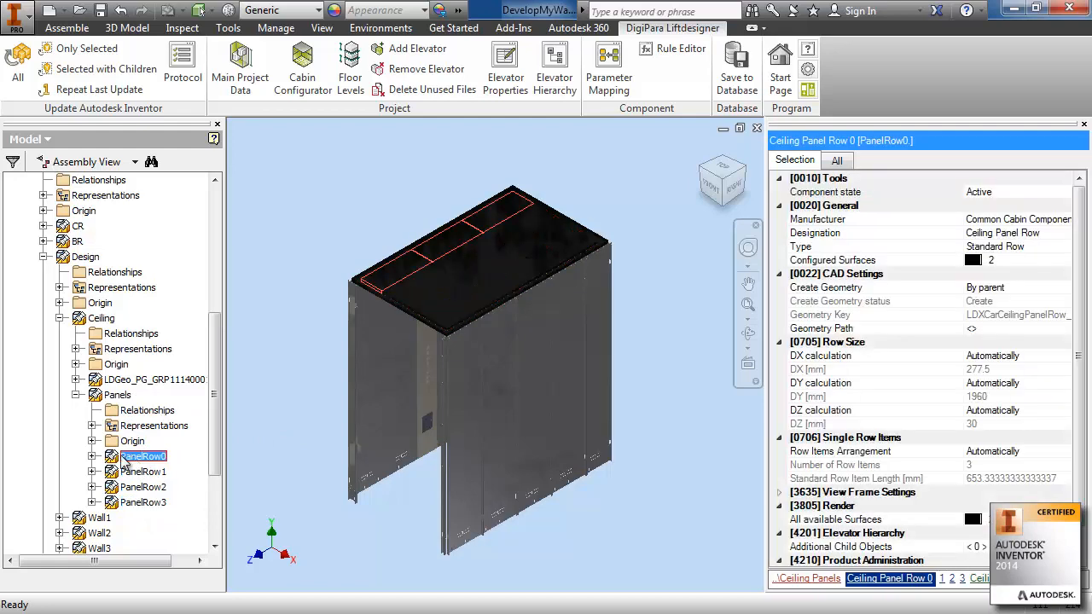
left_click(92, 457)
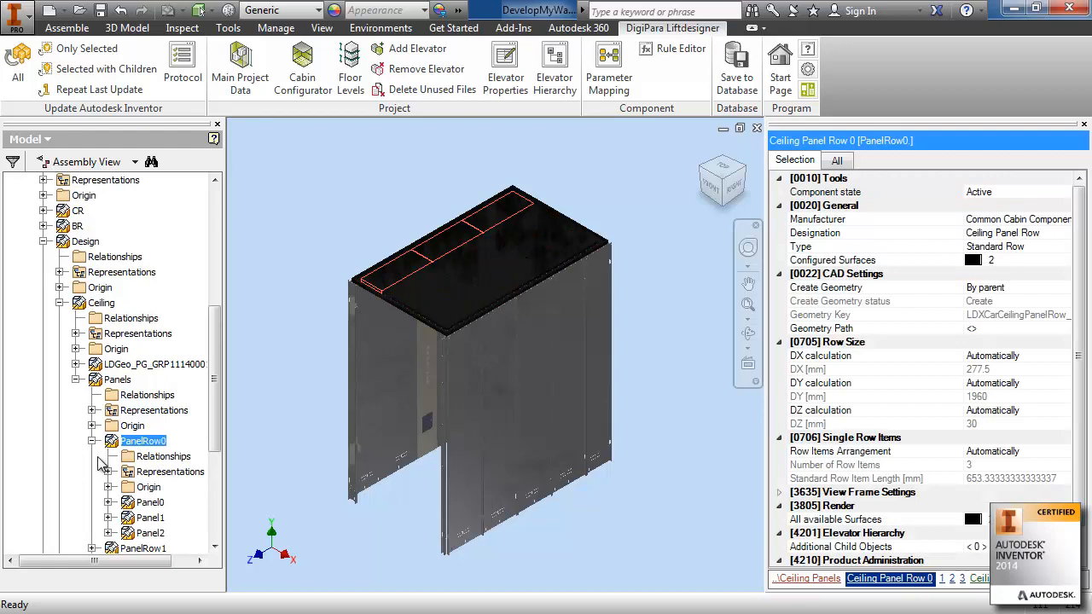
left_click(151, 504)
left_click(151, 518)
left_click(151, 533)
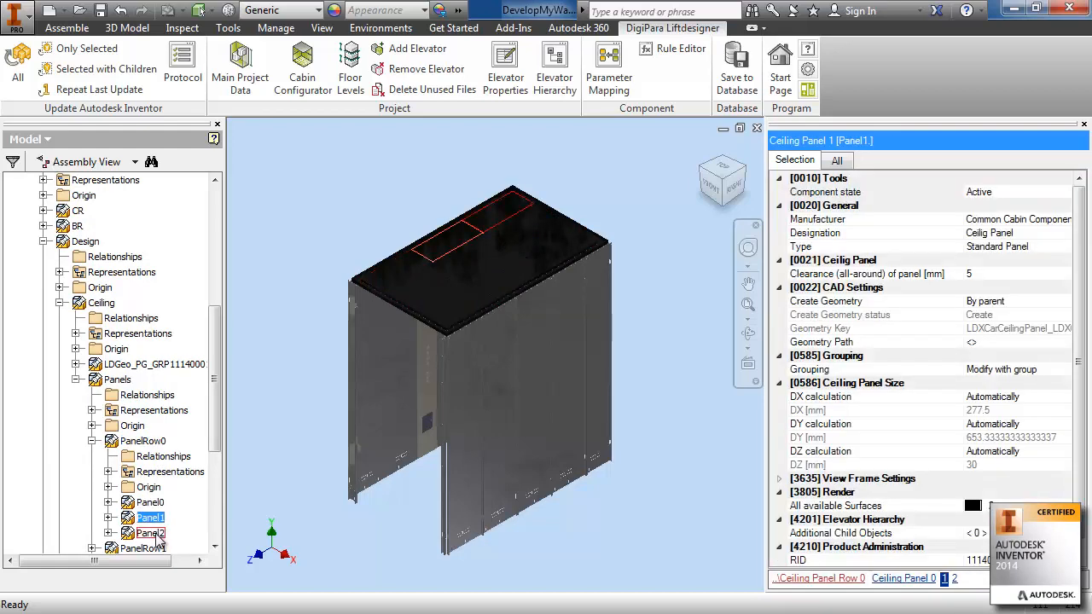
left_click(142, 442)
left_click(92, 441)
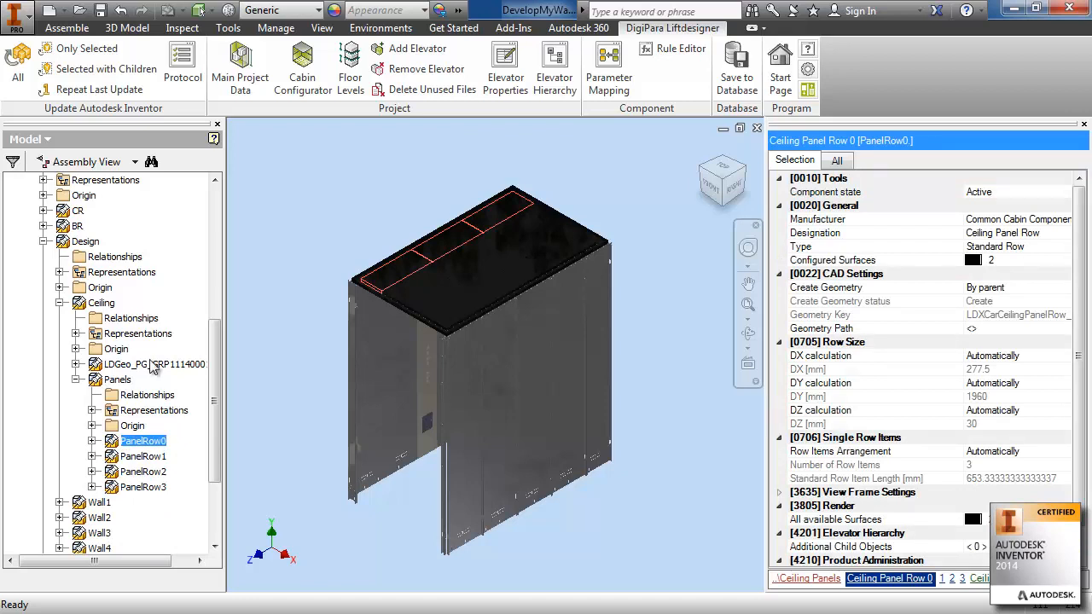
- Set the ceiling panels' column count to 2, update the whole model and check the resulting panel rows
left_click(119, 380)
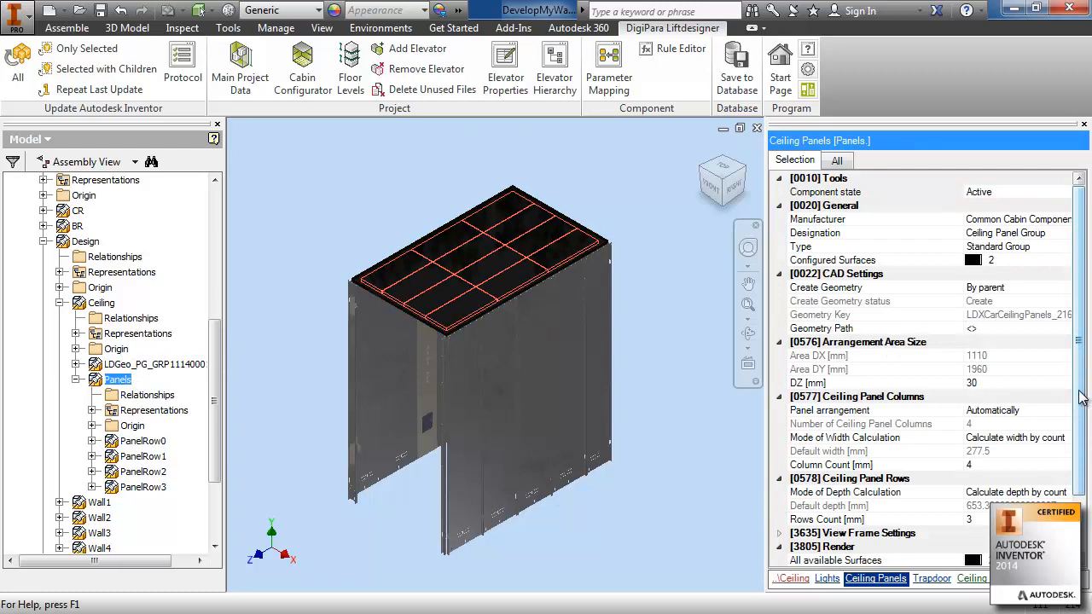
scroll(1080, 397, "down", 3)
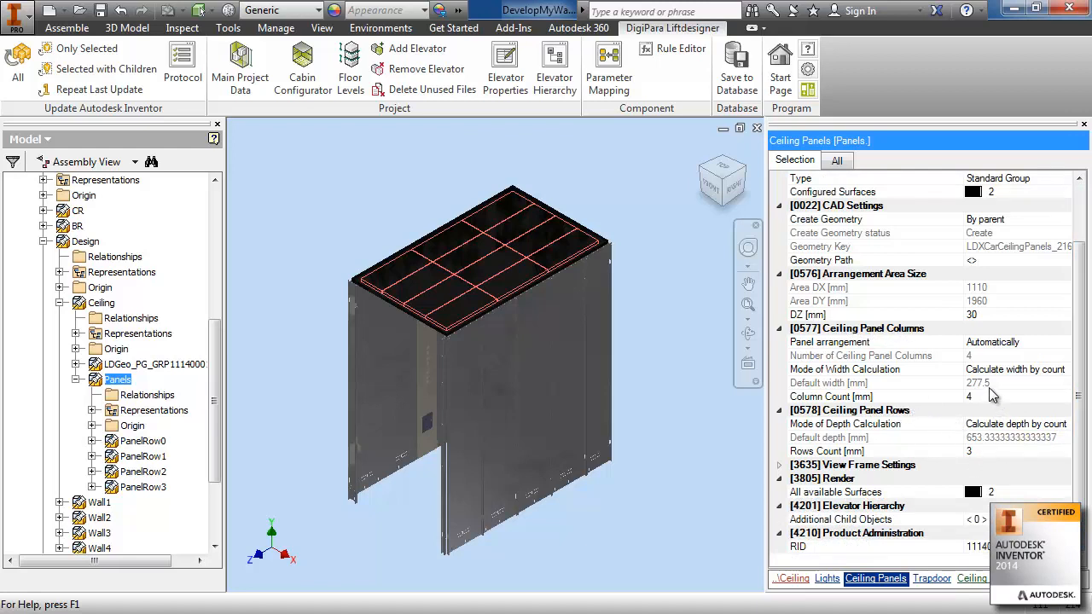
left_click(978, 396)
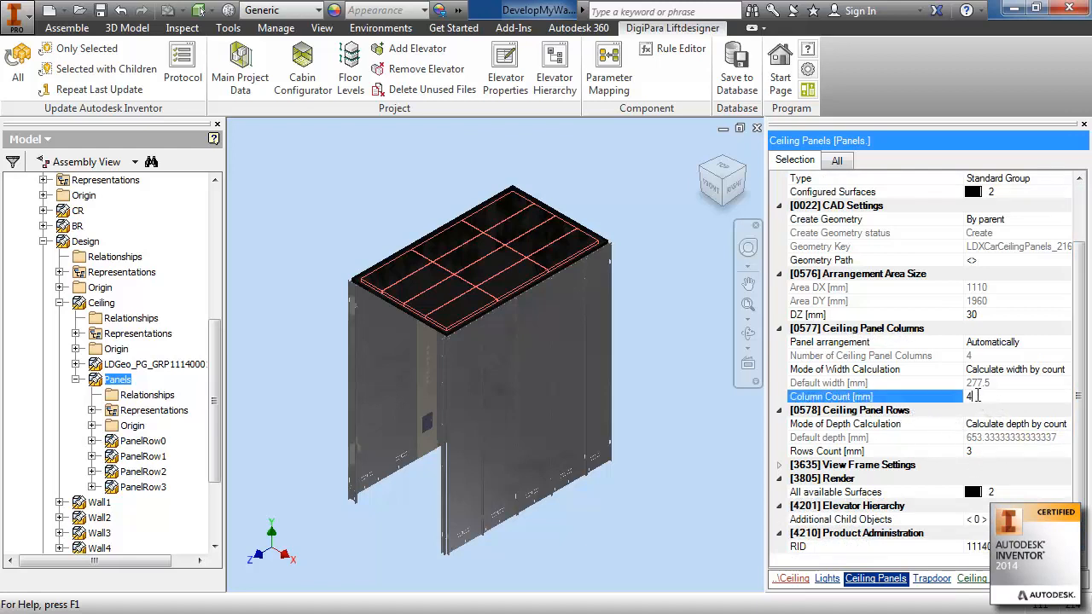
type("2")
left_click(1007, 384)
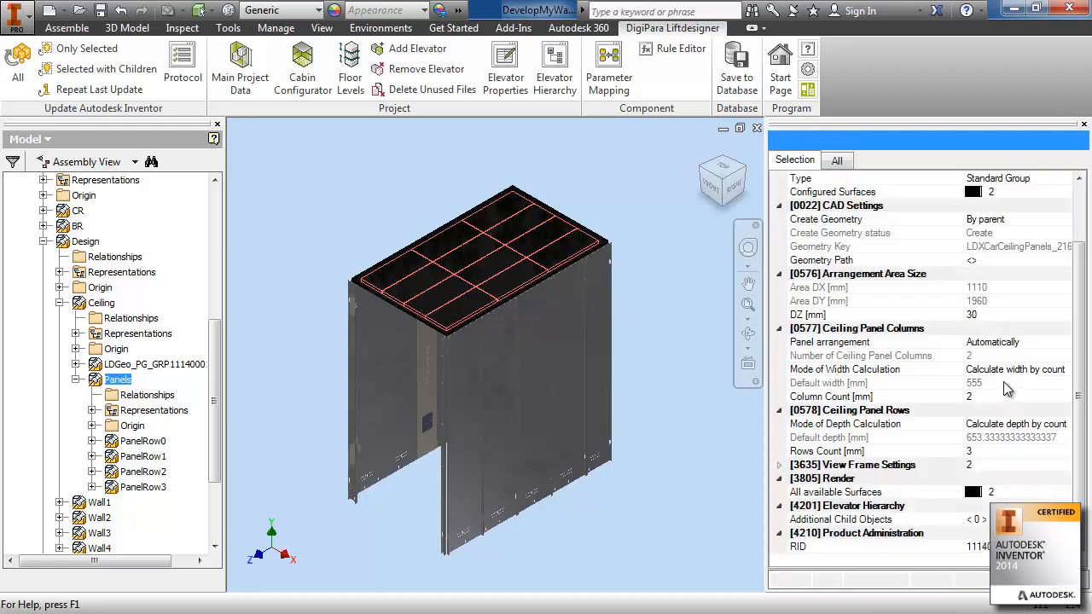
left_click(19, 61)
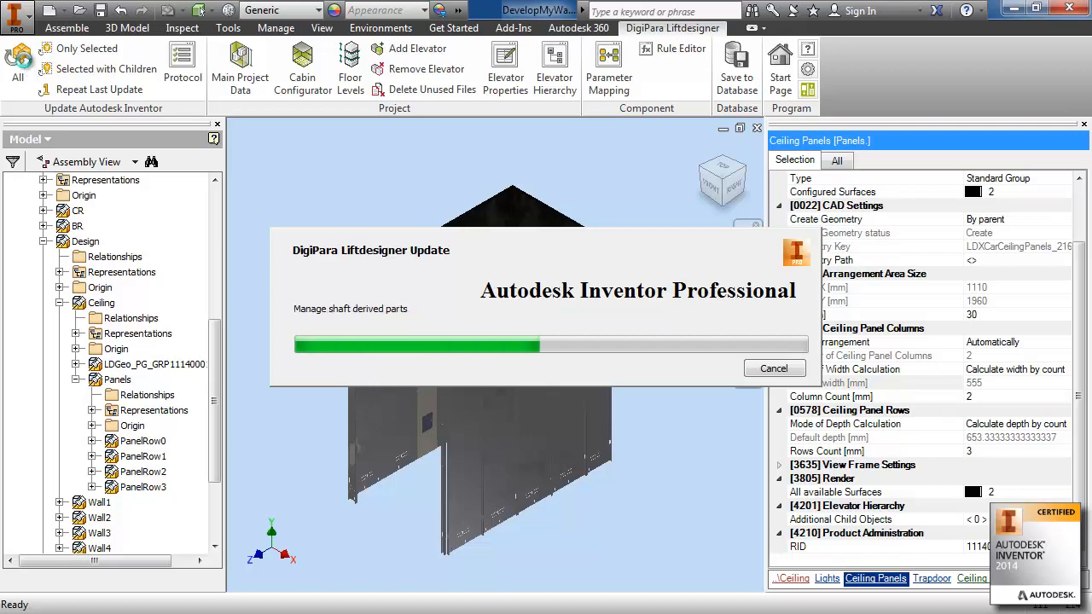
left_click(143, 442)
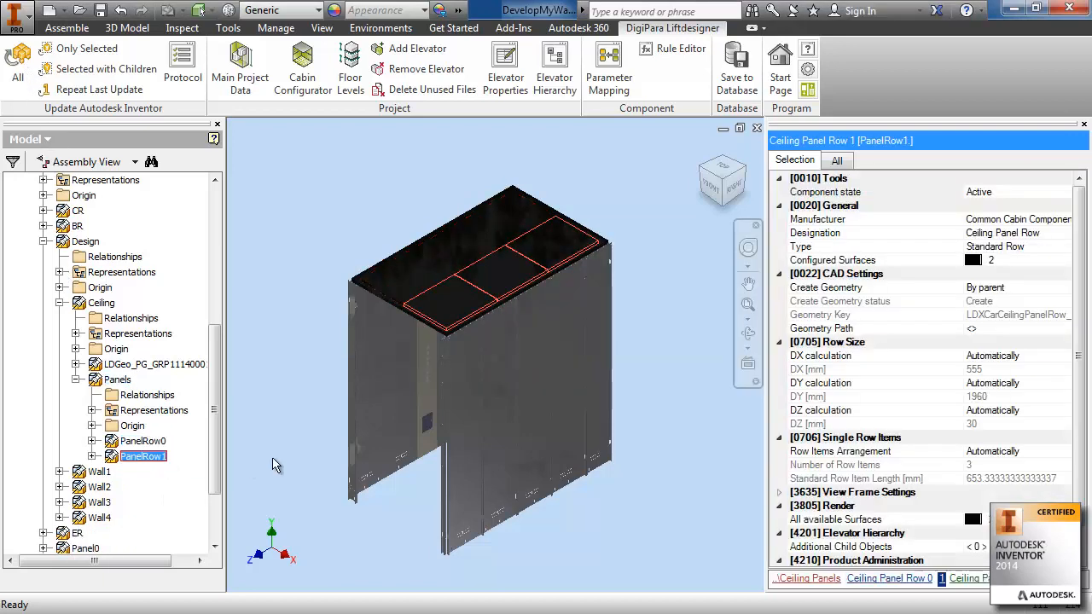
left_click(139, 443)
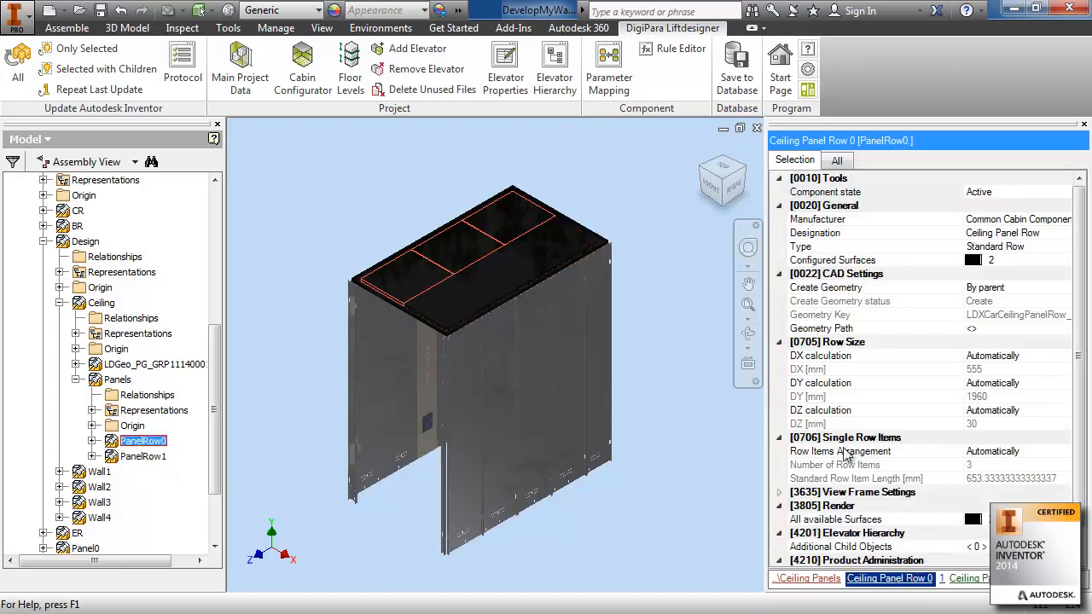
- Set both the rows count and the column count of the ceiling panels to 1 and update the whole model
left_click(118, 380)
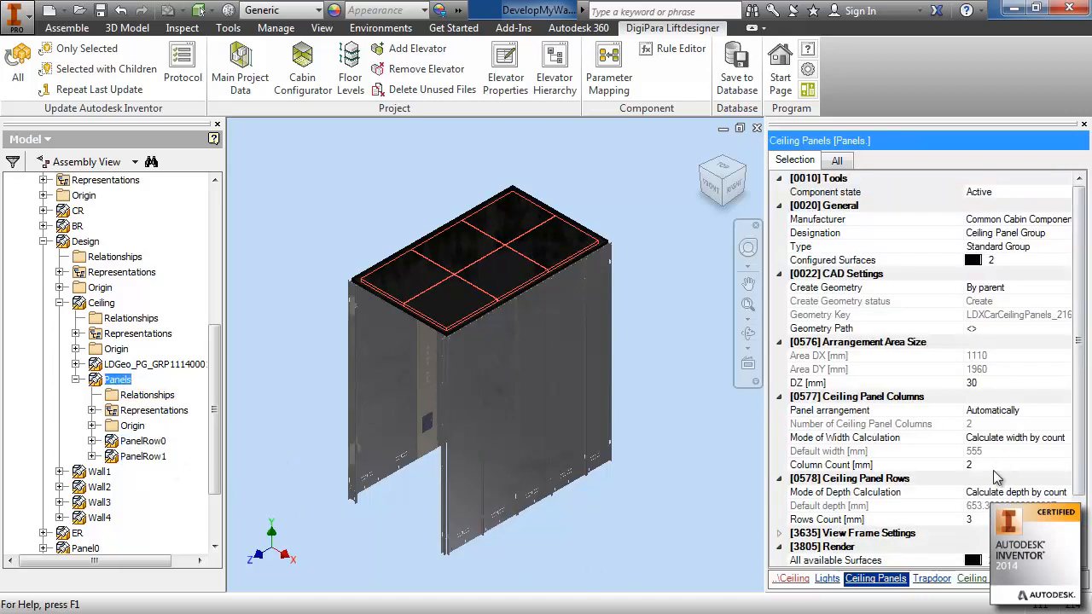
left_click(977, 519)
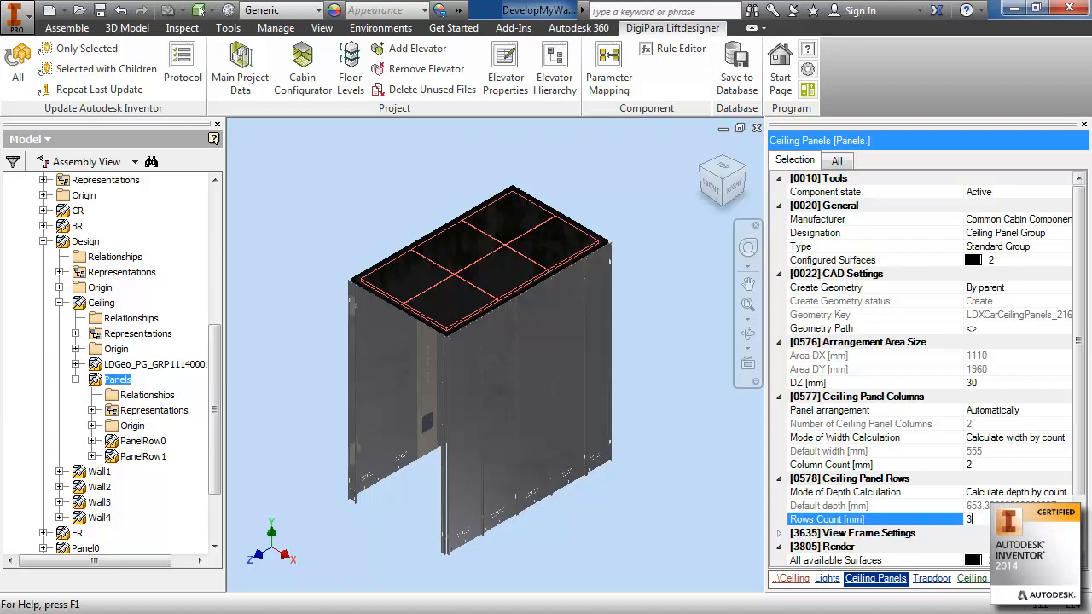
type("1")
left_click(993, 464)
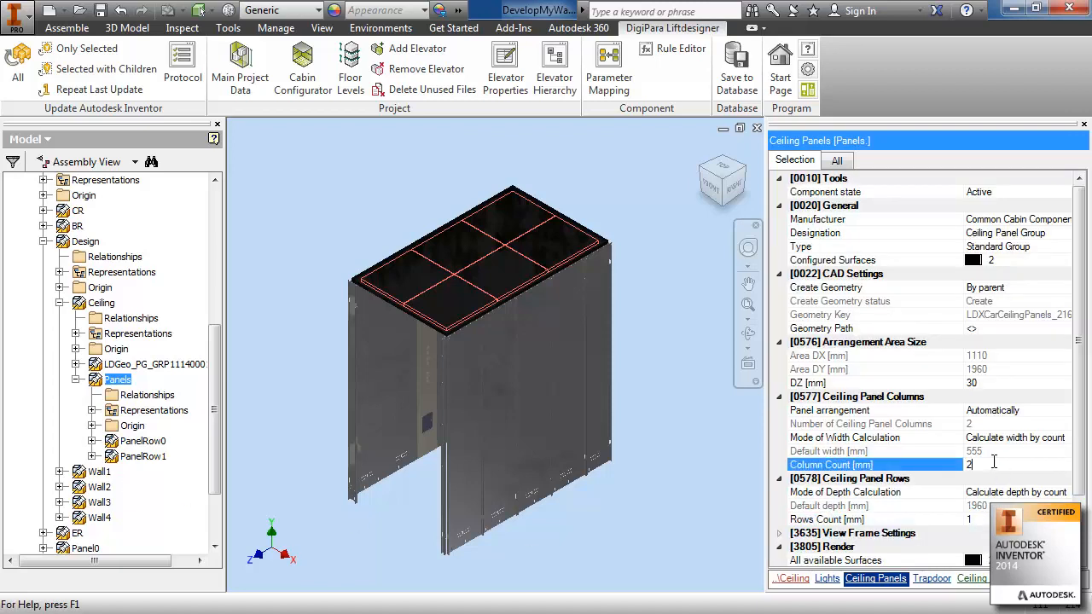
left_click(1005, 452)
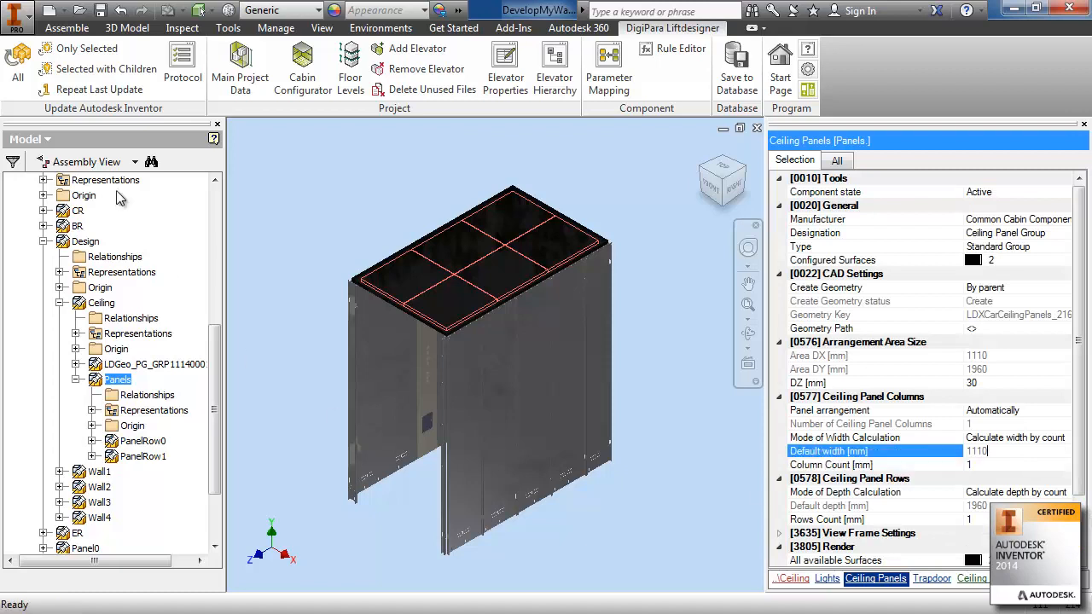
left_click(26, 60)
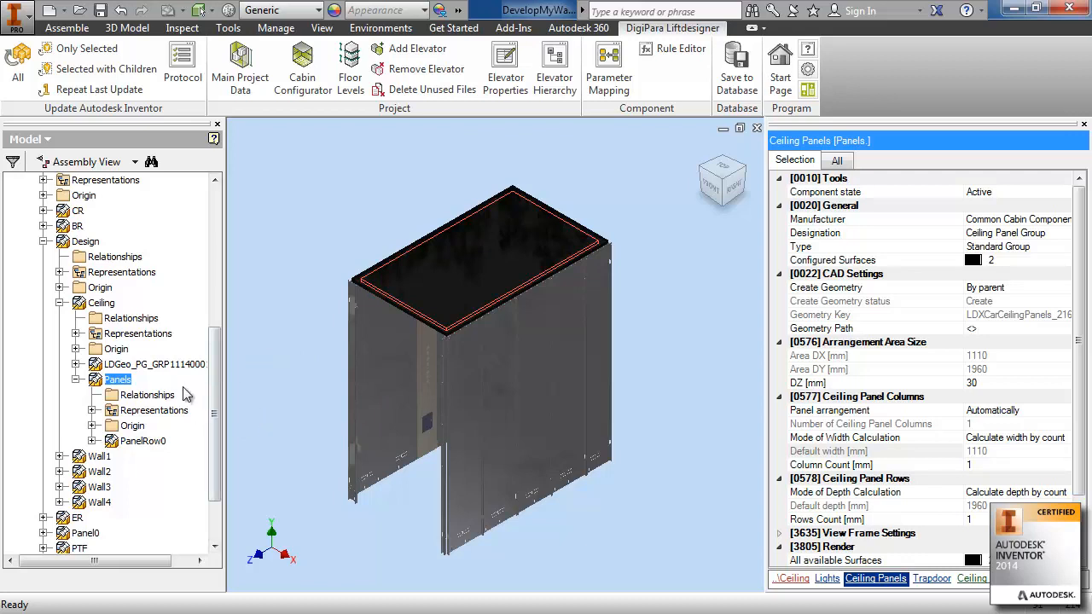
- Remove the ceiling panels by setting their column count to 0, update the whole model and clear the selection
left_click(167, 365)
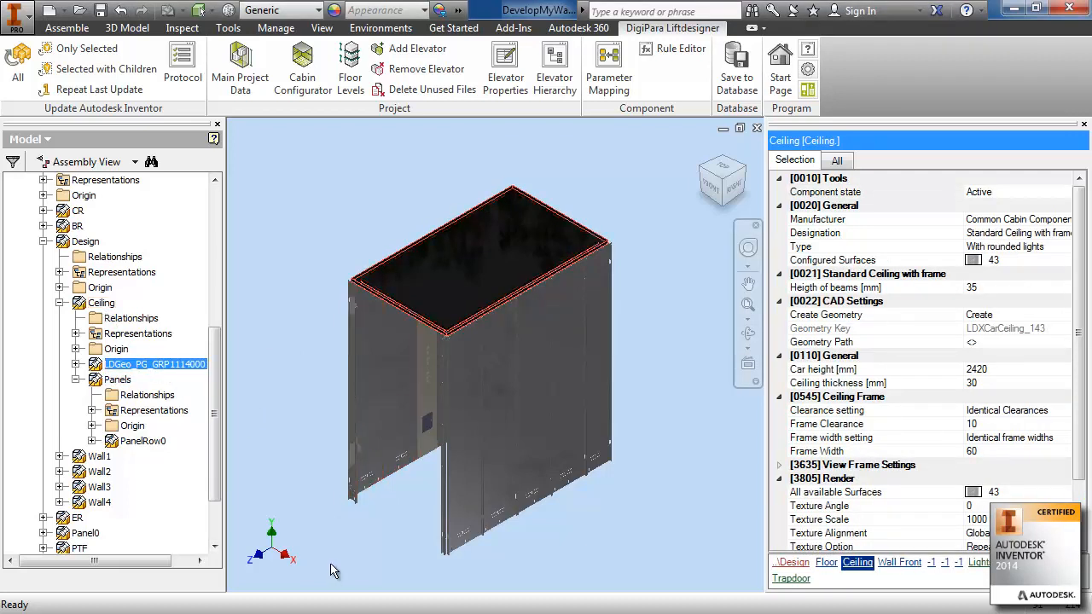
left_click(118, 379)
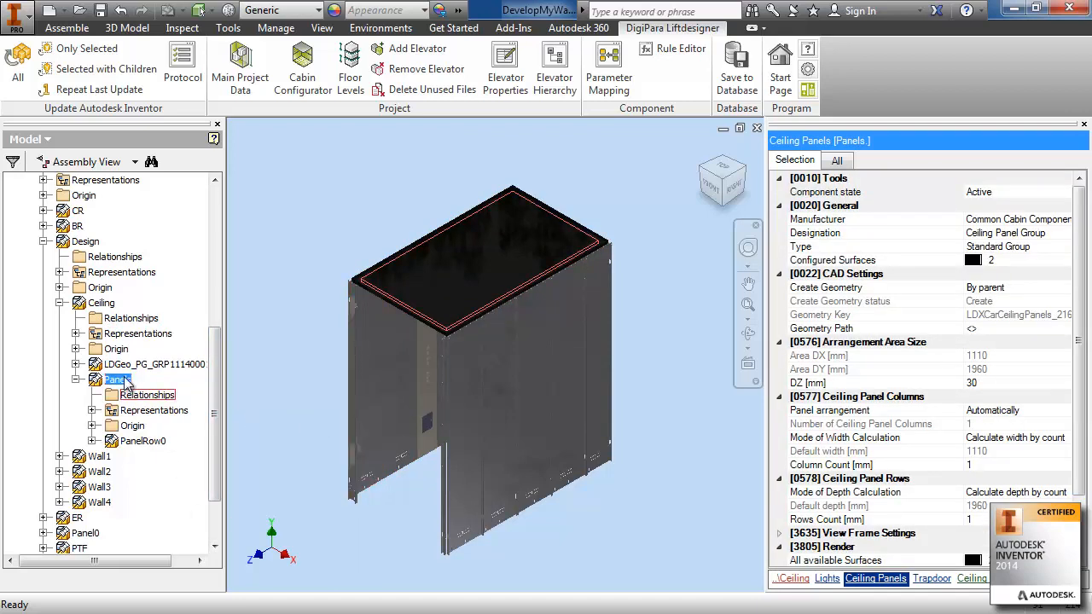
left_click(986, 464)
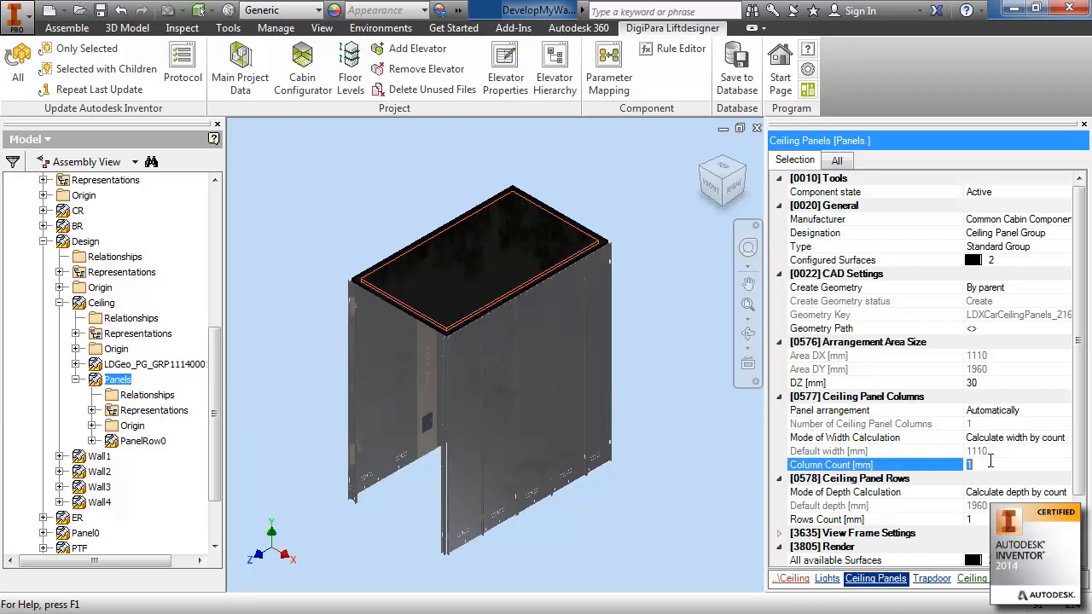
left_click(993, 426)
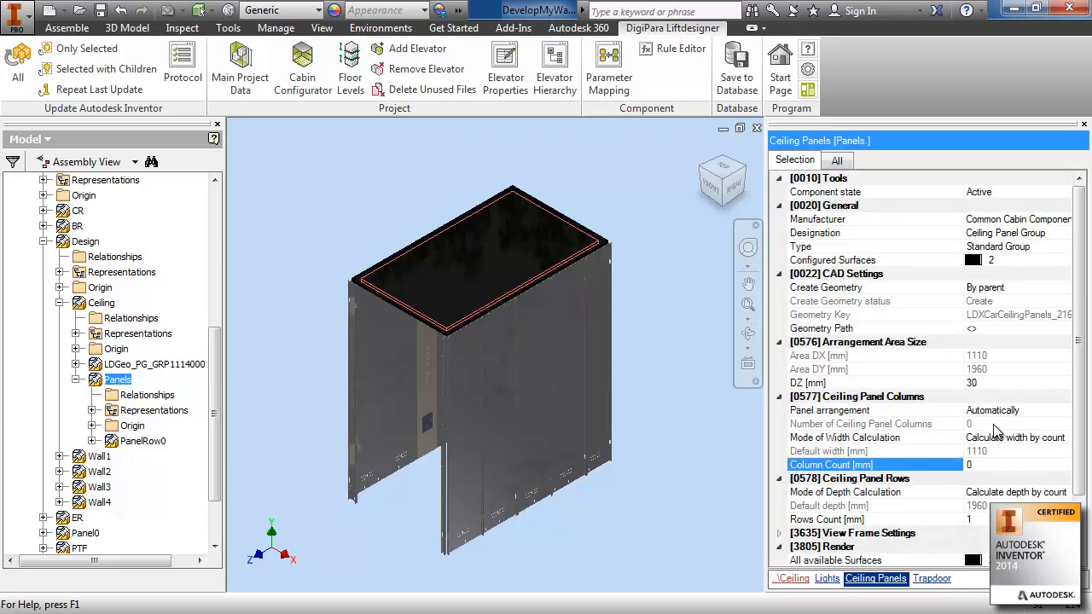
left_click(18, 69)
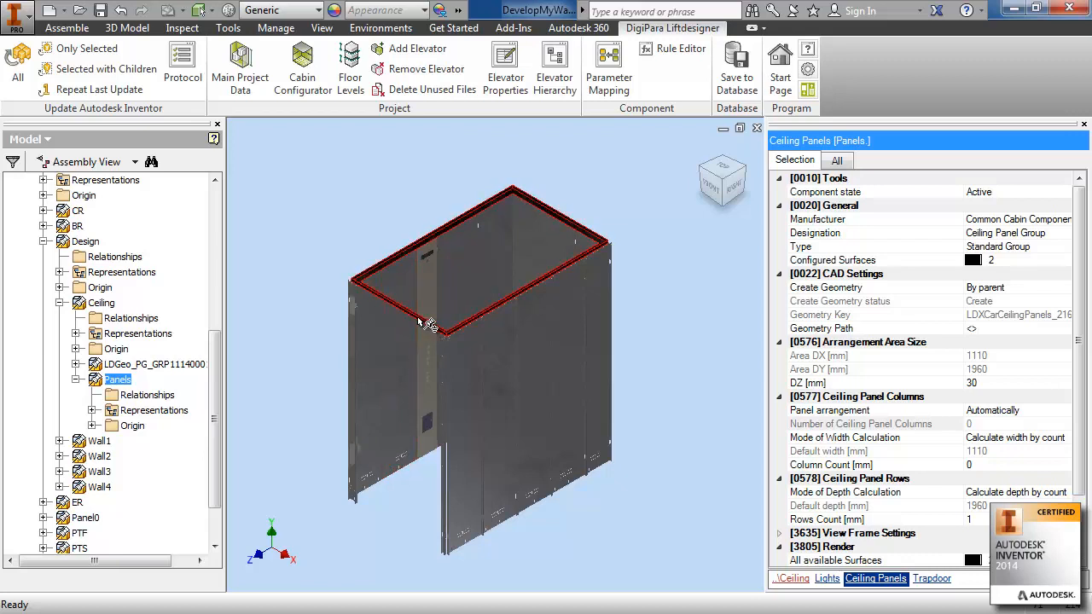
mouse_move(420, 324)
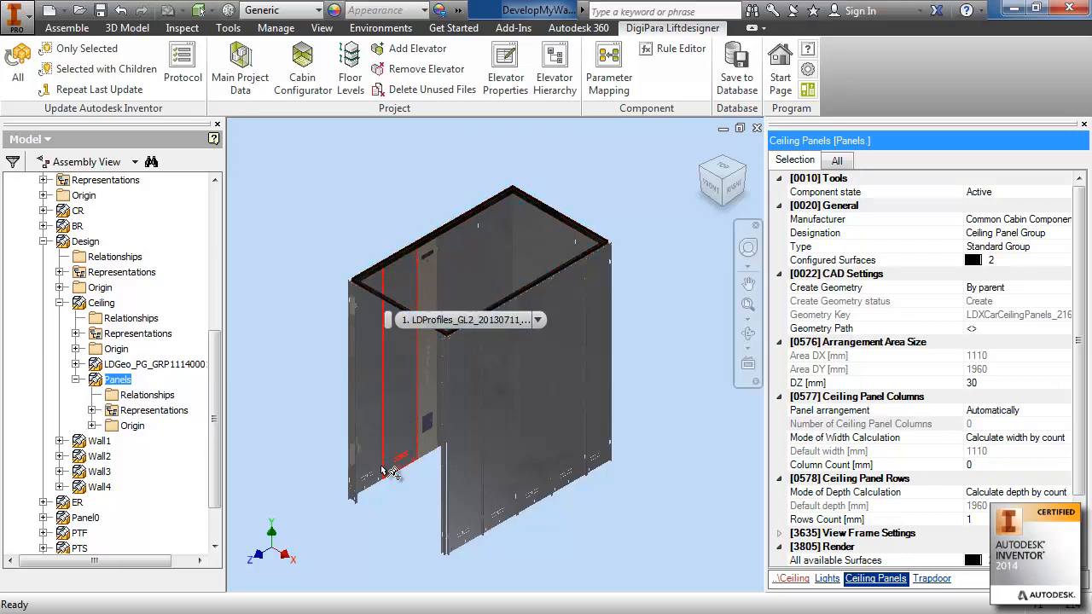
left_click(296, 391)
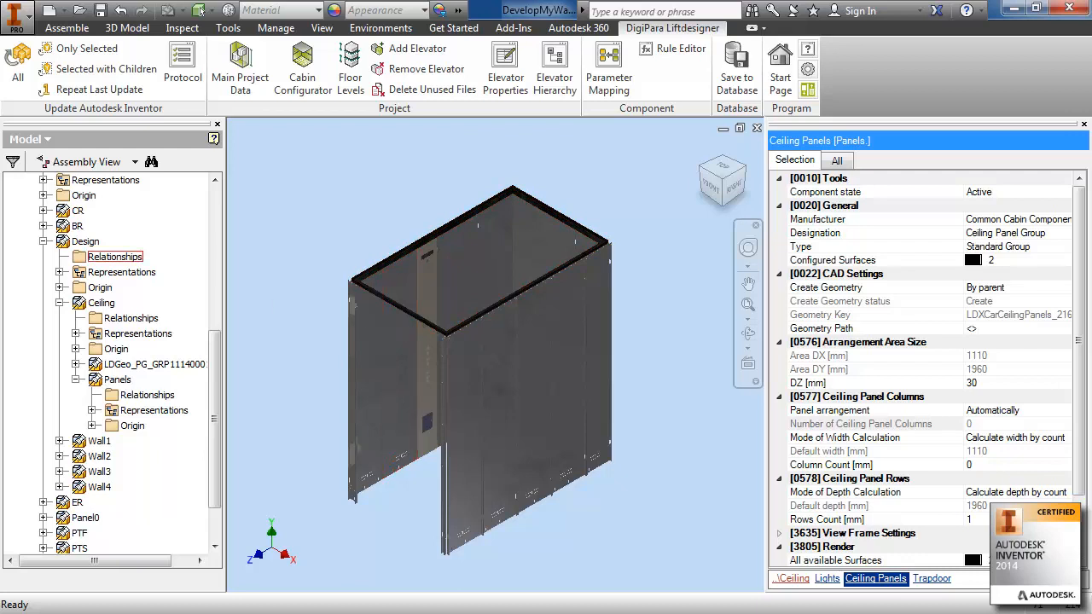
- Set the default panel width of the right wall (Wall4) to 333 mm and update the whole model
middle_click_drag(609, 523, 570, 512)
scroll(503, 510, "down", 1)
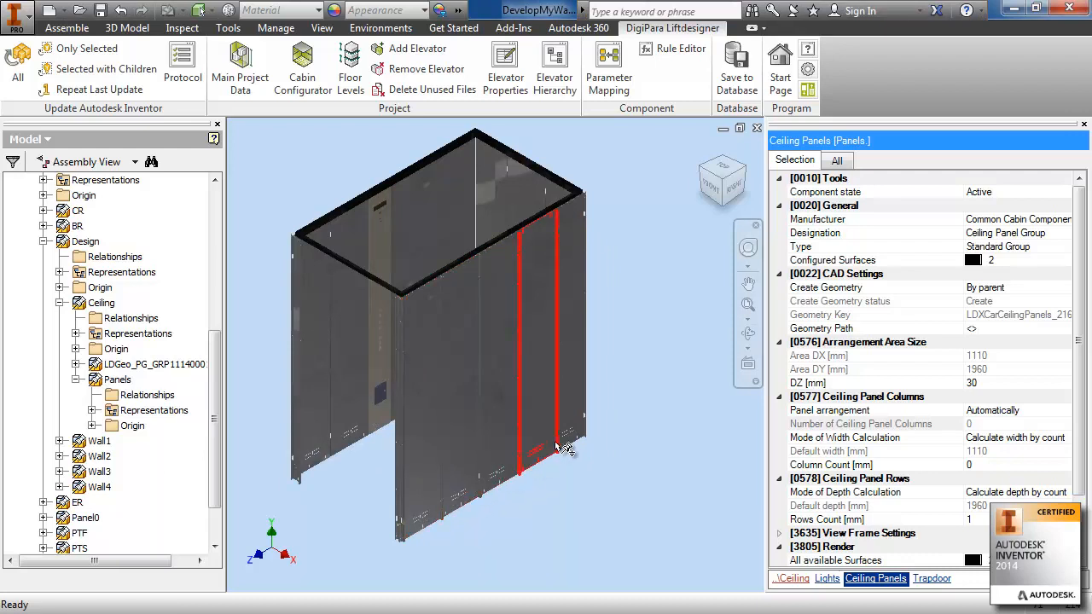
left_click(467, 433)
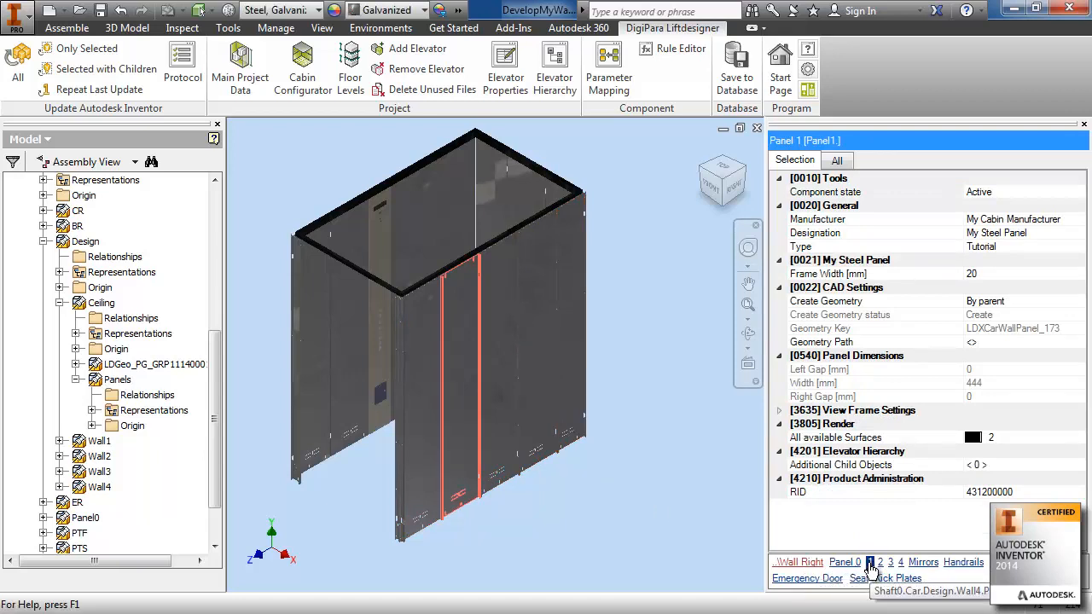
left_click(802, 564)
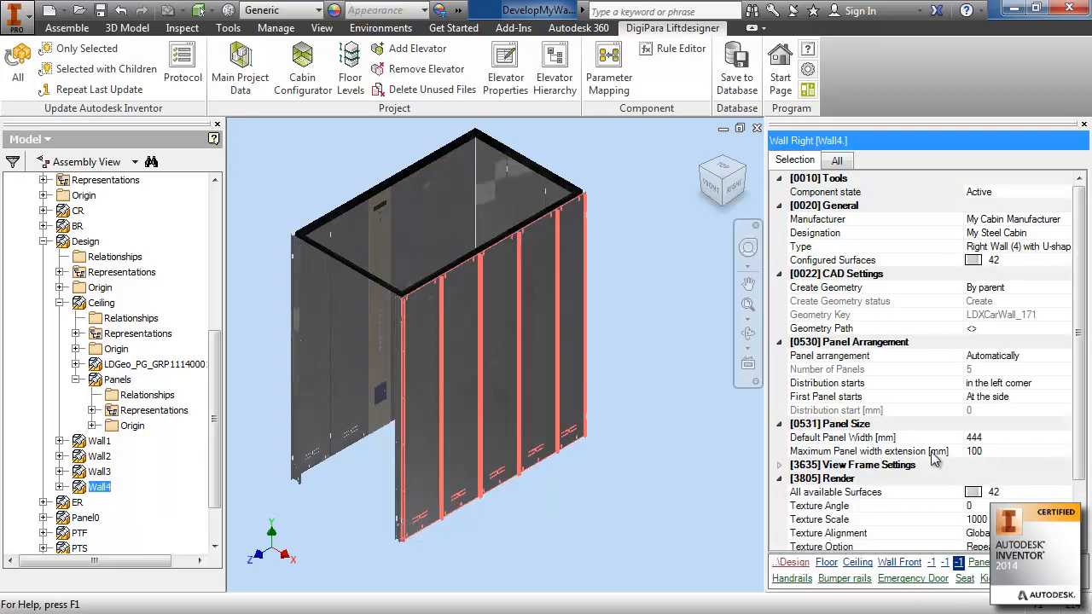
left_click(988, 438)
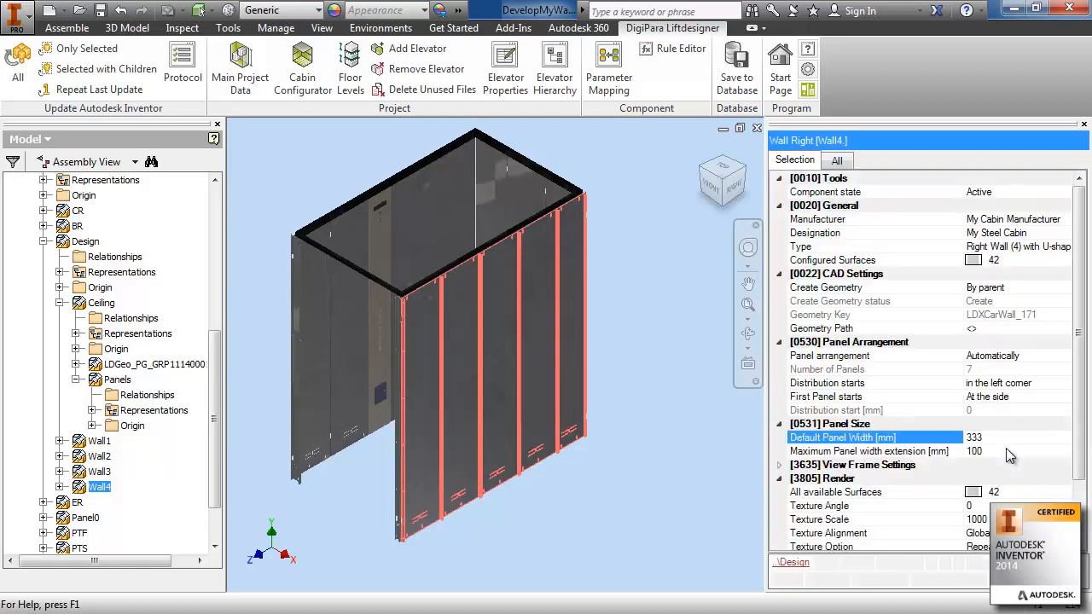
left_click(1005, 451)
left_click(18, 59)
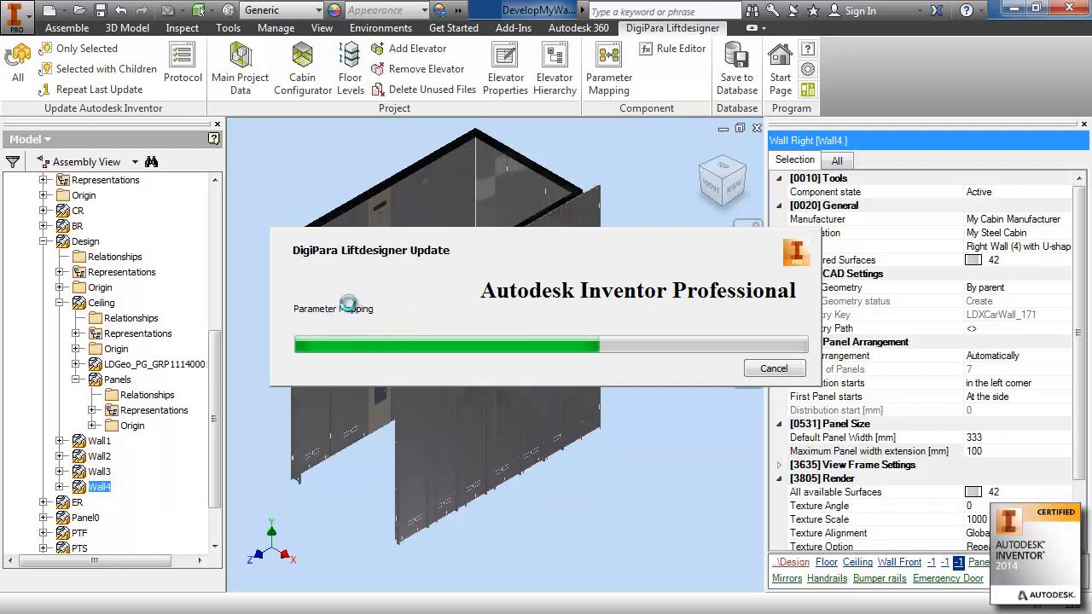
left_click(19, 62)
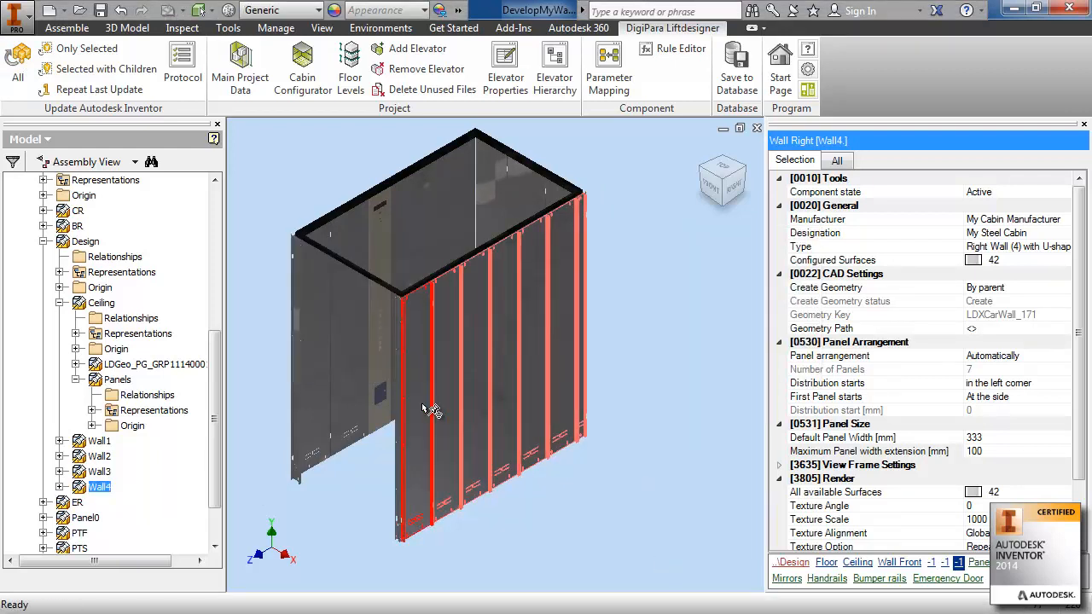
- Locate the right wall in the model browser, expand its panel list and inspect the narrow end panel, Panel6
right_click(556, 364)
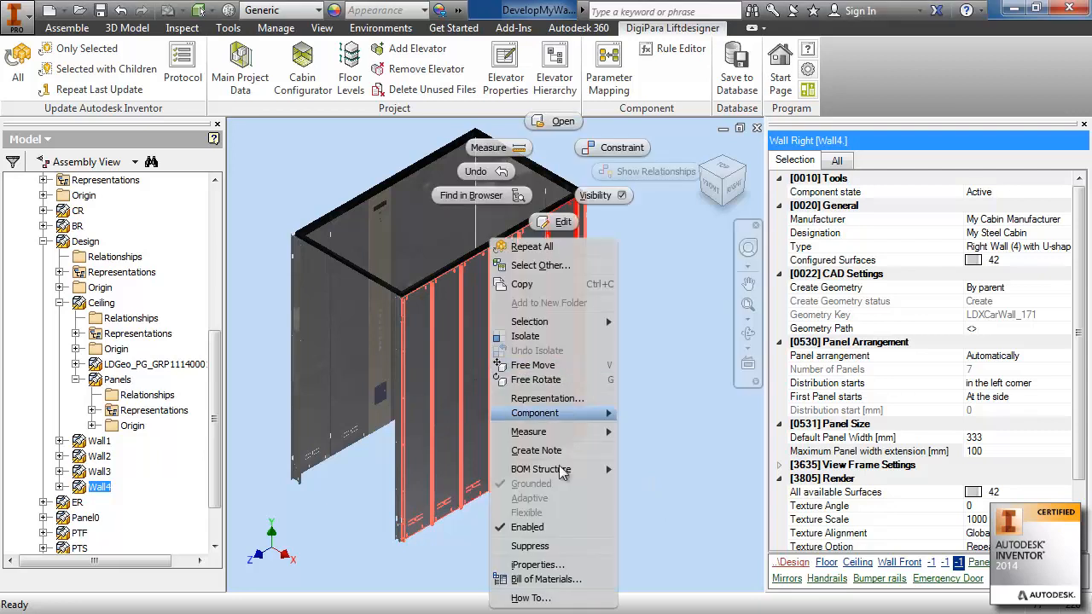
left_click(476, 397)
right_click(553, 327)
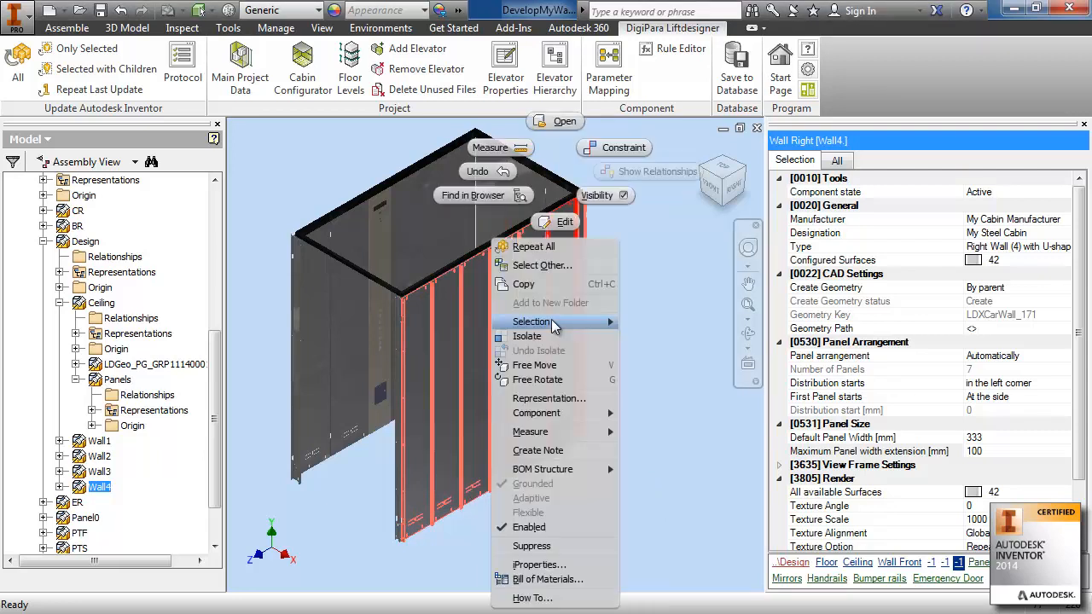
left_click(462, 197)
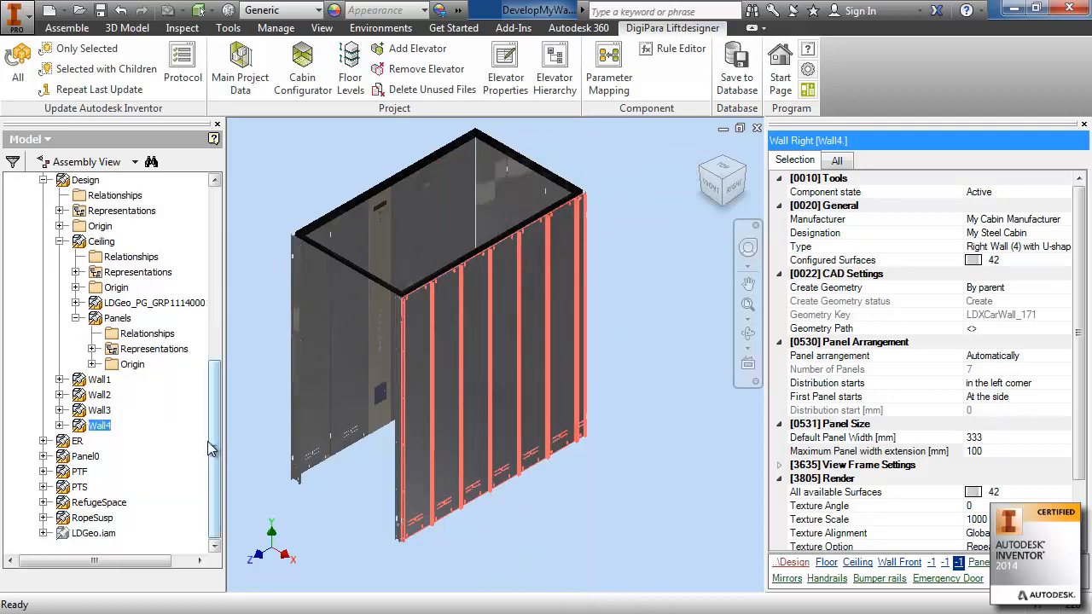
left_click(59, 425)
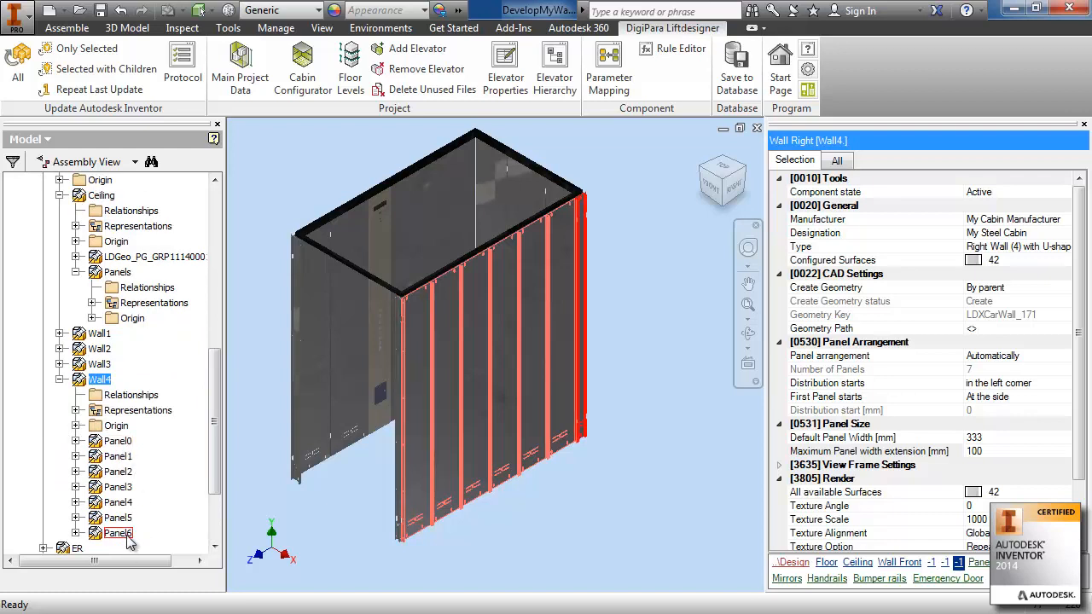
left_click(585, 412)
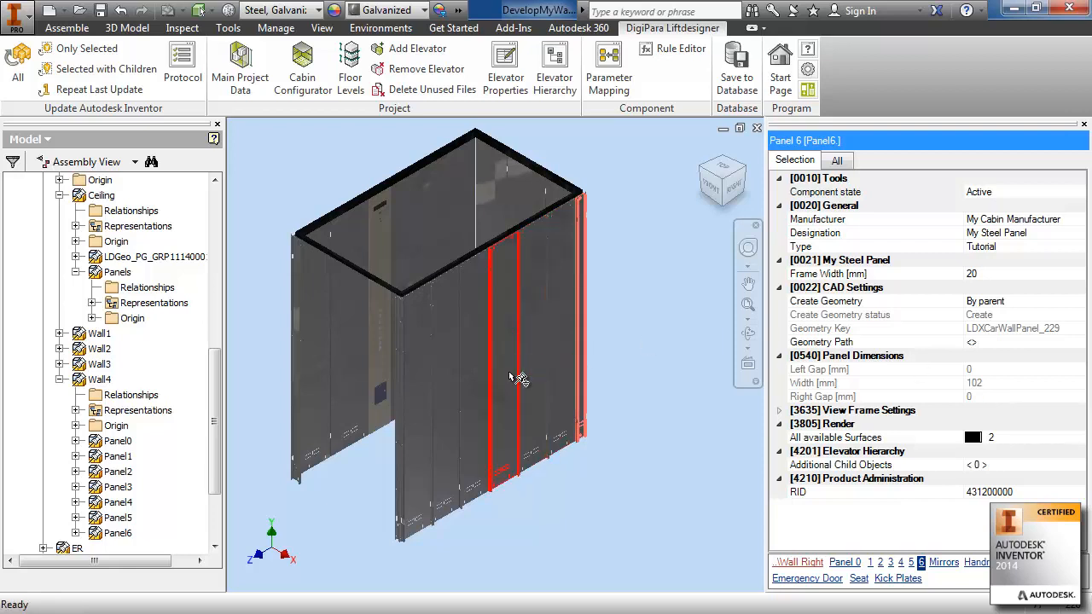
- Set the right wall's maximum panel width extension to 170 mm, update the whole model and check the widths of its panels
left_click(99, 379)
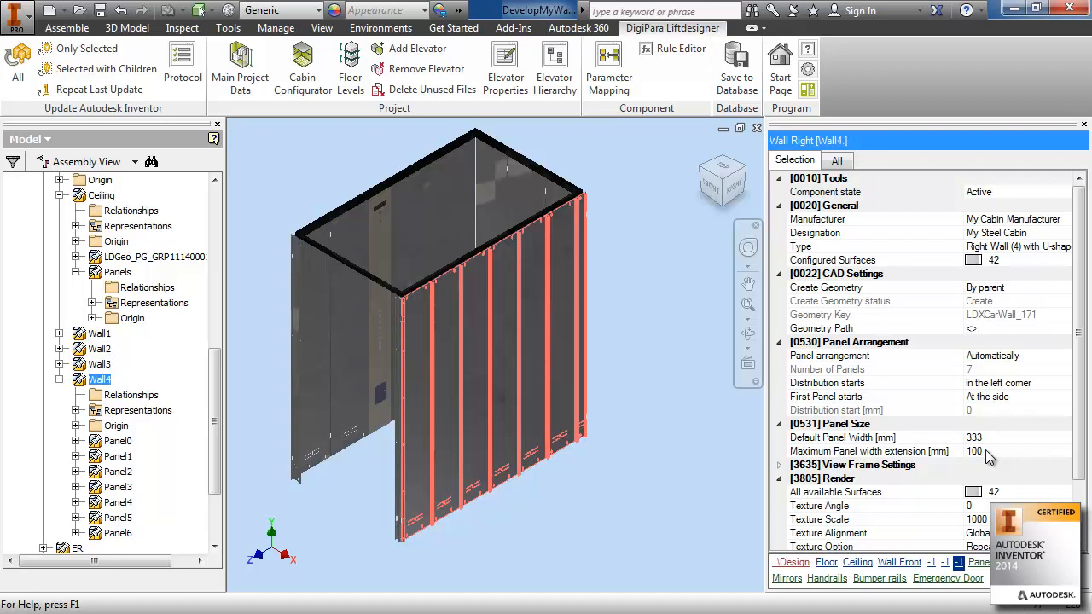
left_click(985, 449)
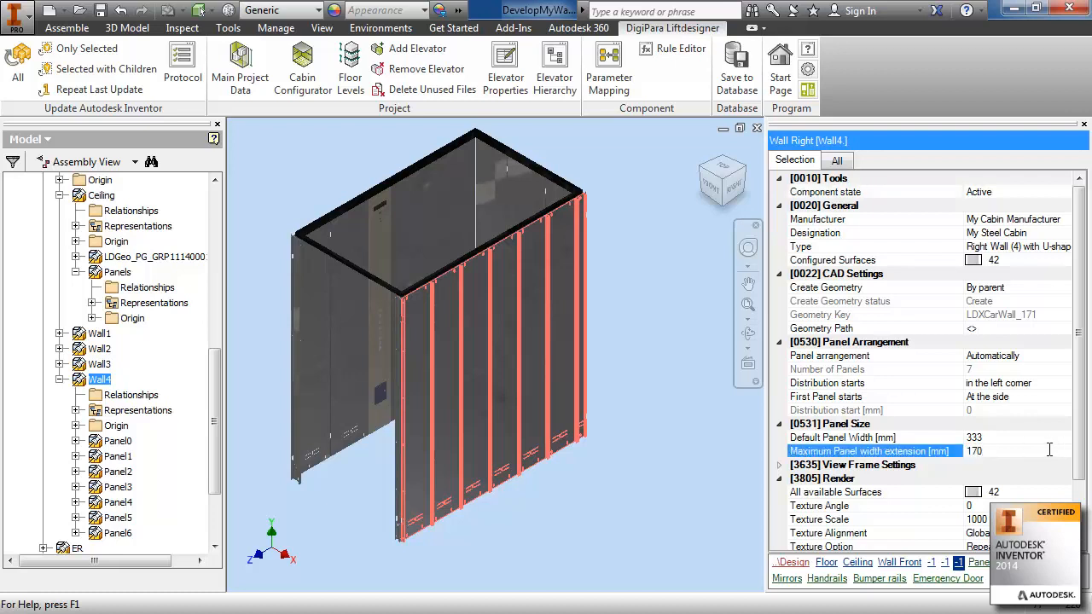
left_click(1002, 441)
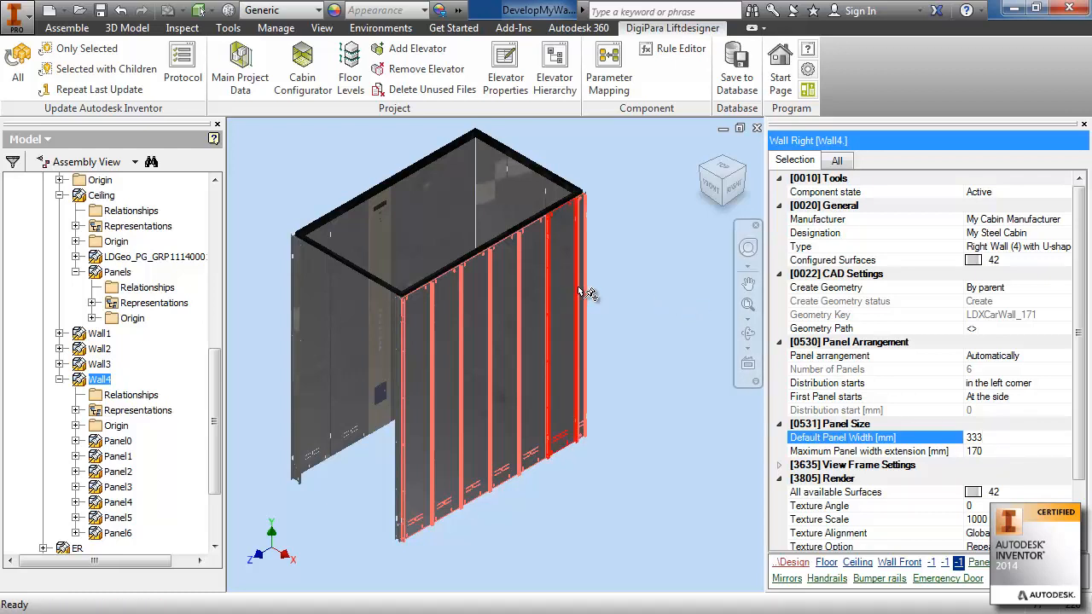
left_click(18, 58)
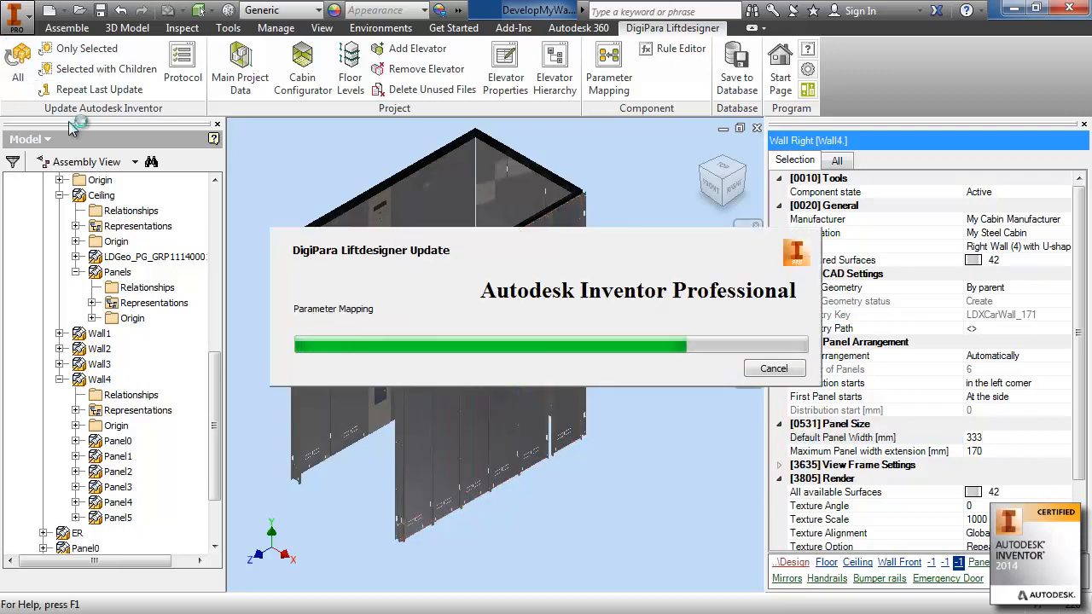
left_click(17, 56)
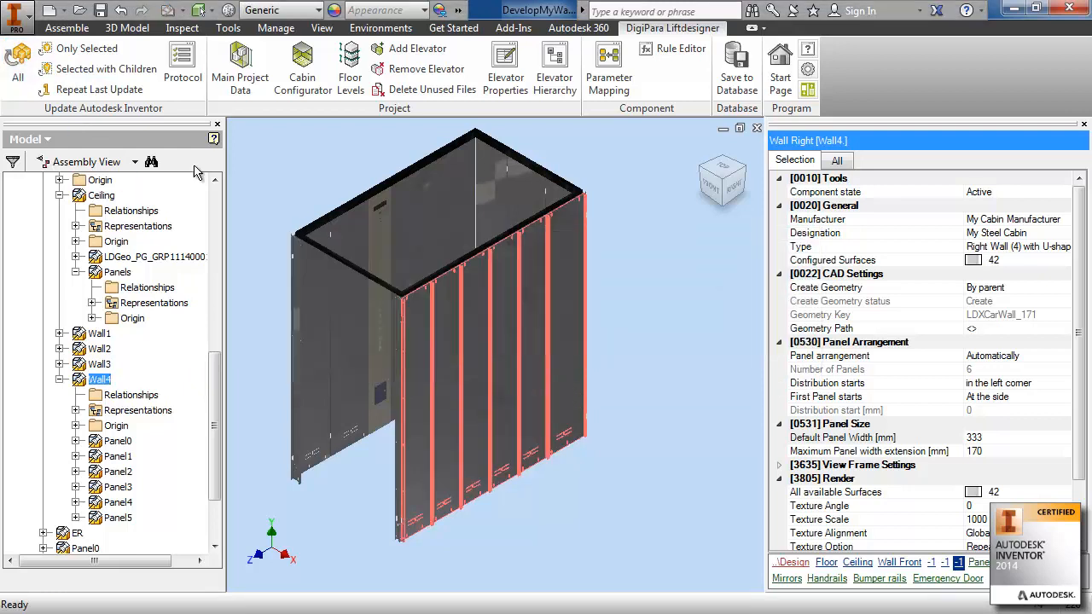
left_click(560, 277)
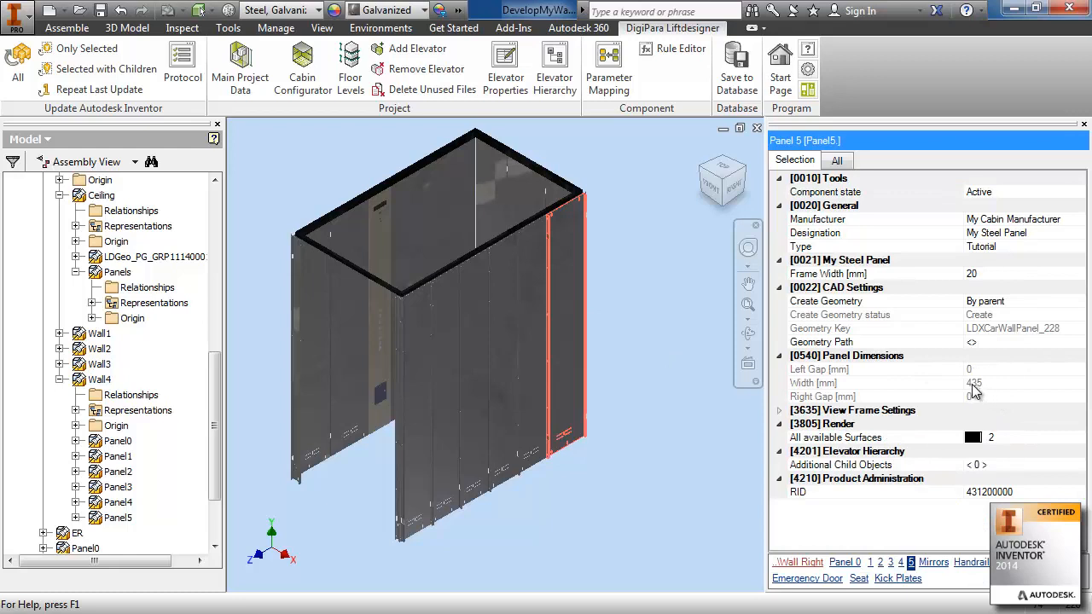
left_click(510, 344)
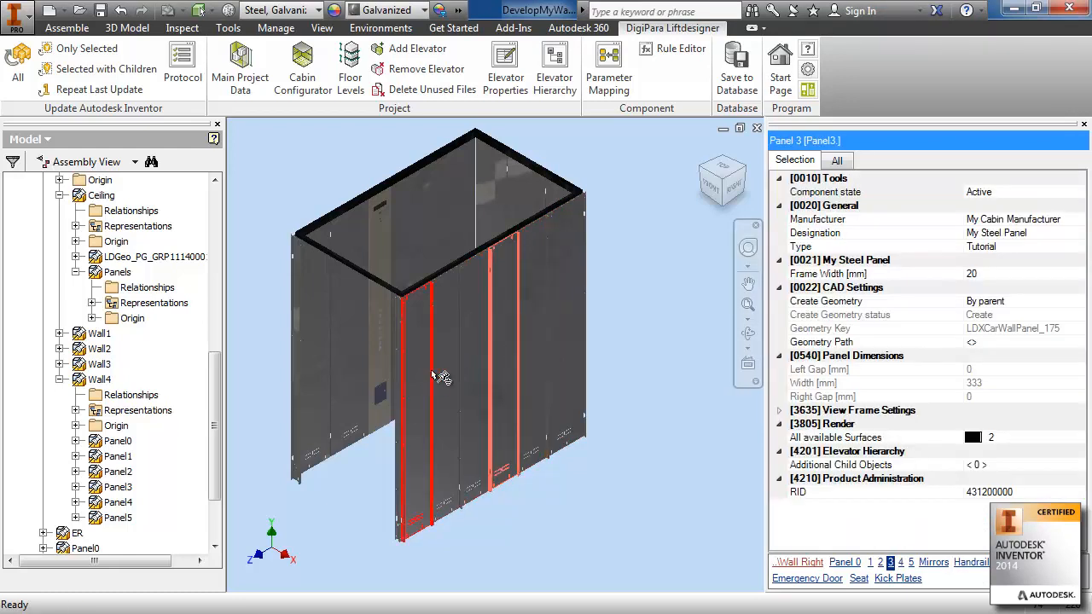
left_click(572, 317)
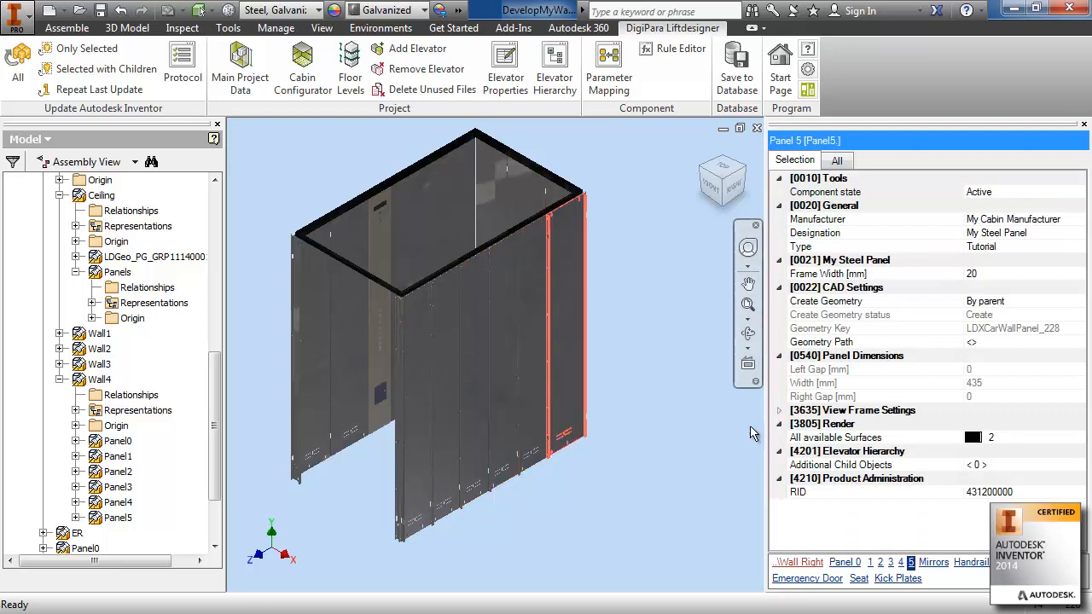
- Set the right wall's panel distribution to start in the right corner and update the whole model
left_click(800, 563)
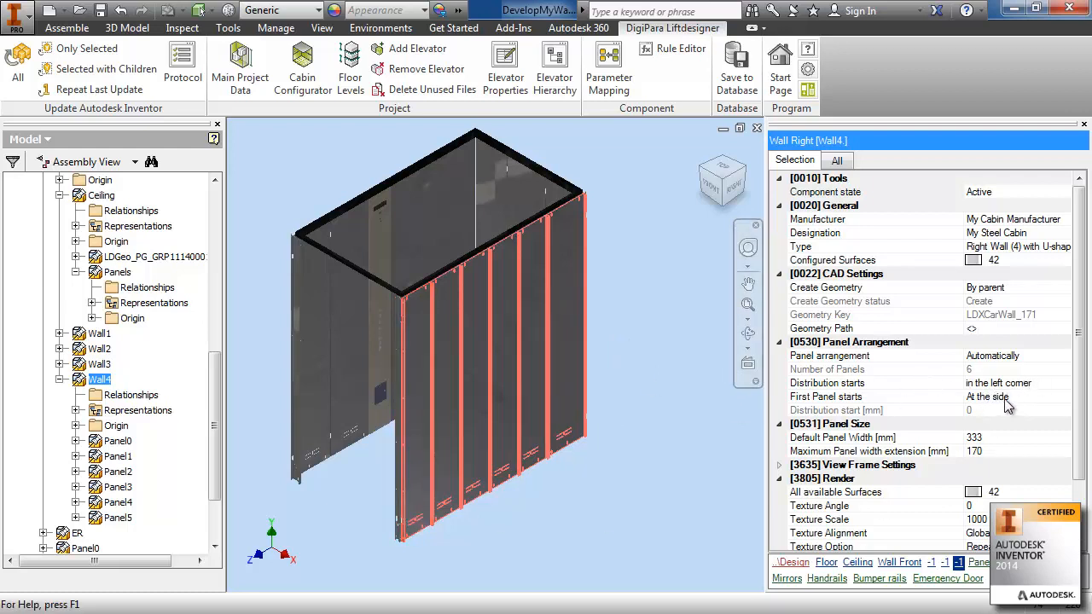
left_click(1064, 384)
left_click(1064, 384)
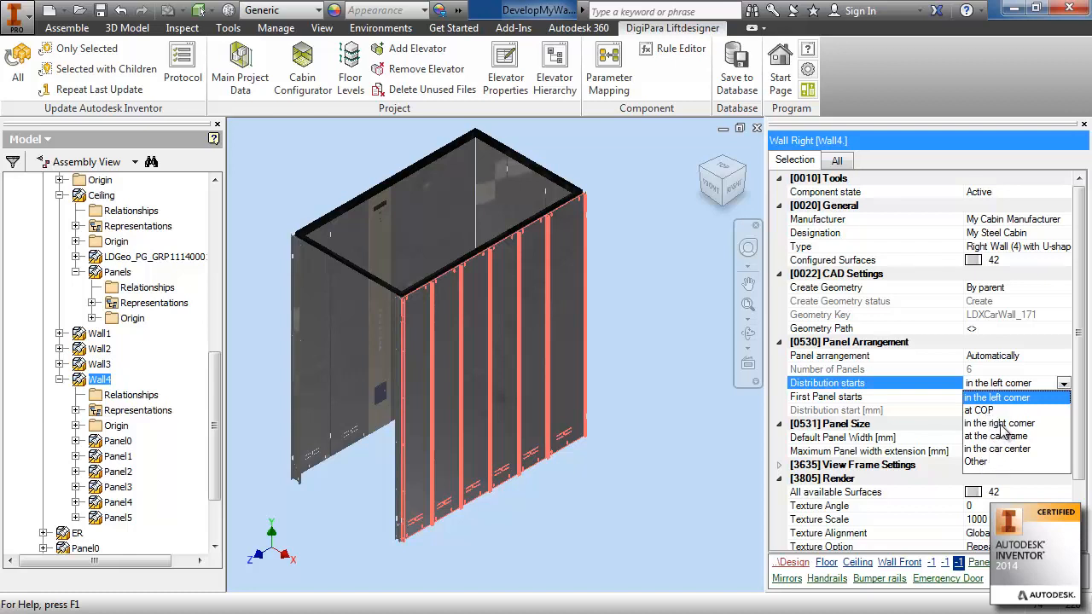
left_click(1003, 423)
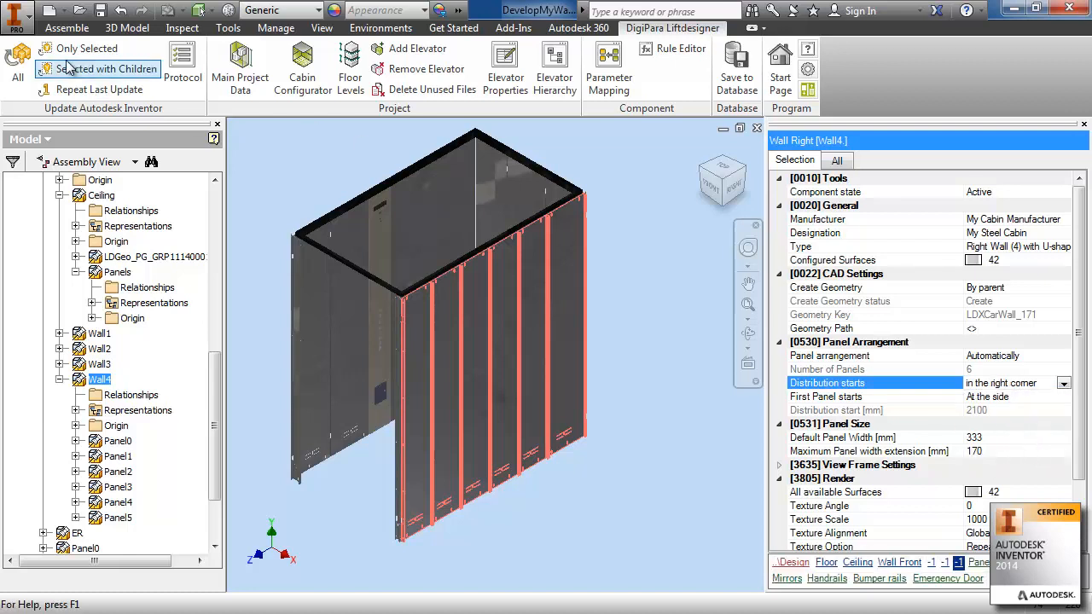
left_click(19, 62)
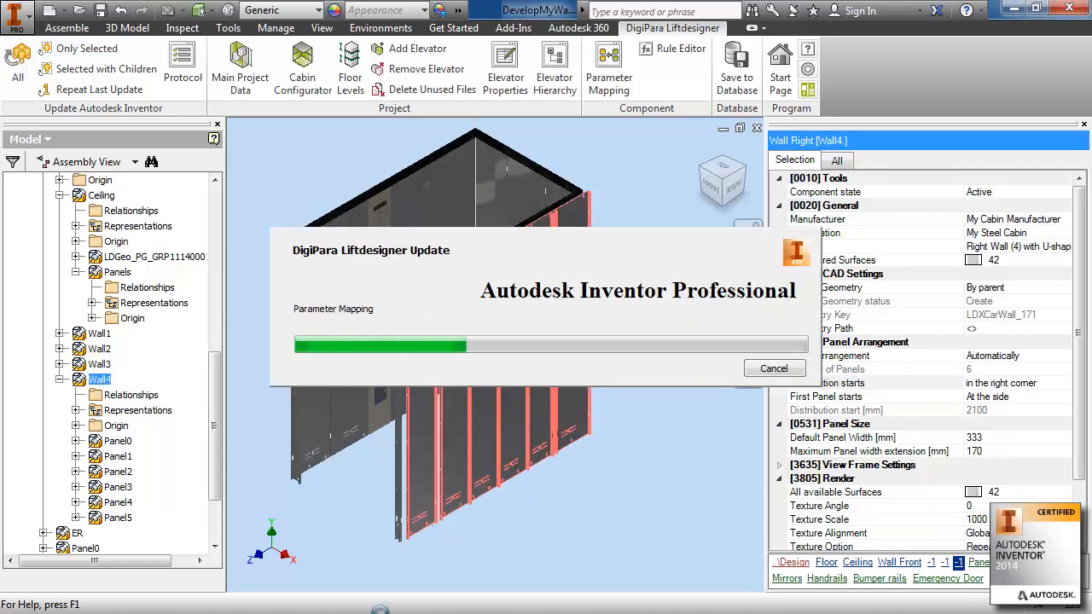
left_click(19, 62)
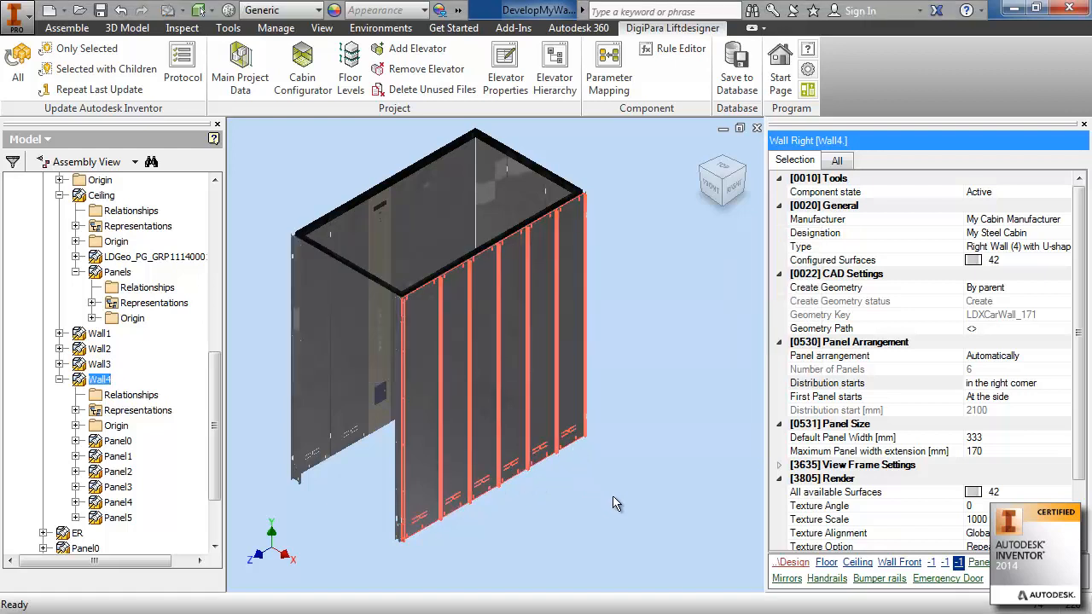
- Move Car Operating Panel 0 to the right car wall and update the whole model
left_click(390, 238)
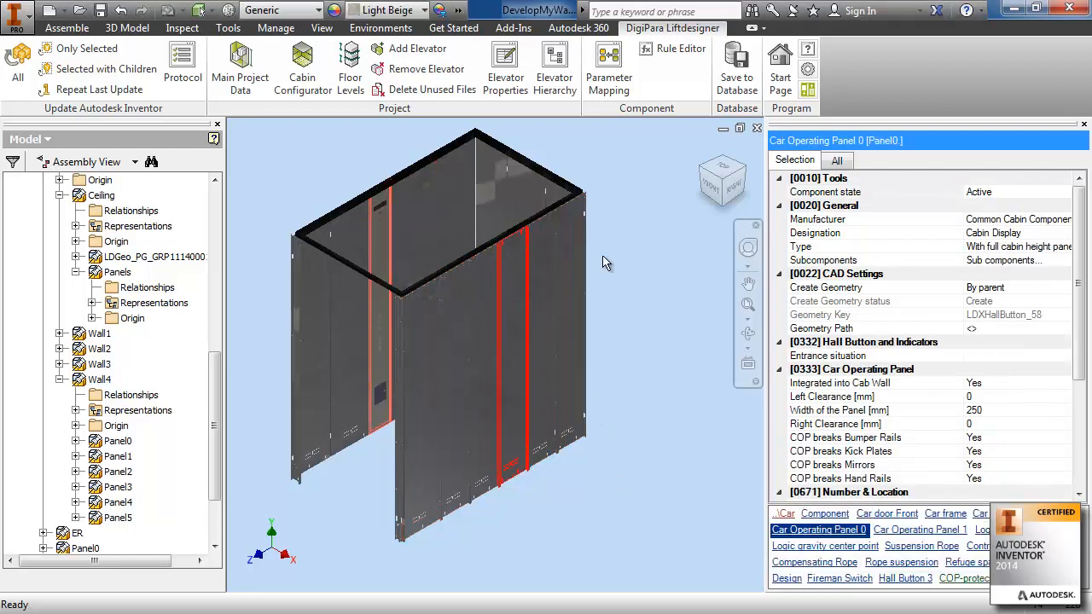
scroll(1074, 372, "down", 4)
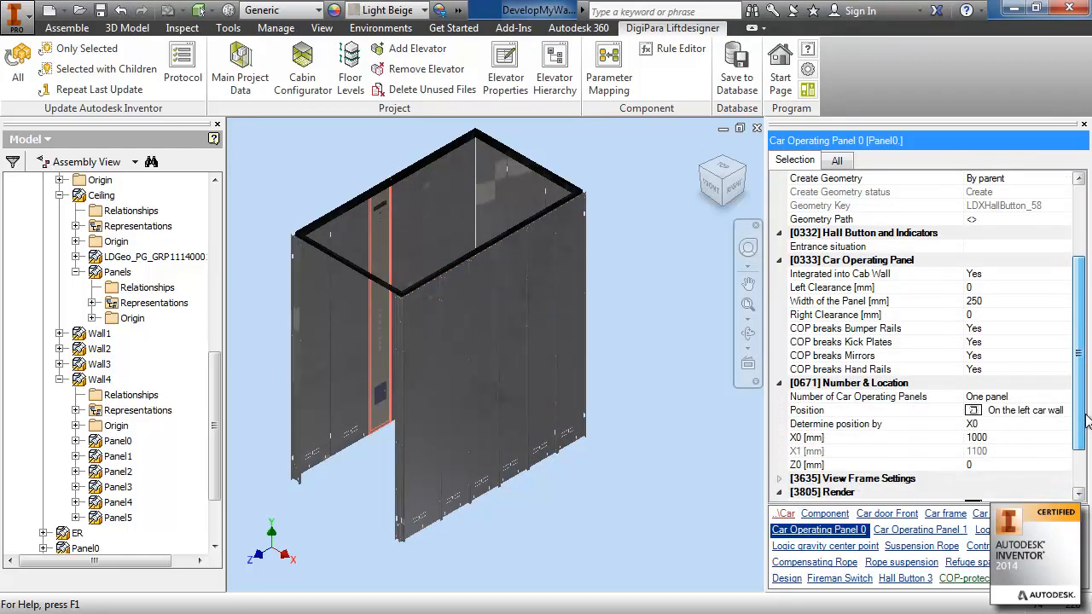
left_click(1067, 370)
left_click(1064, 370)
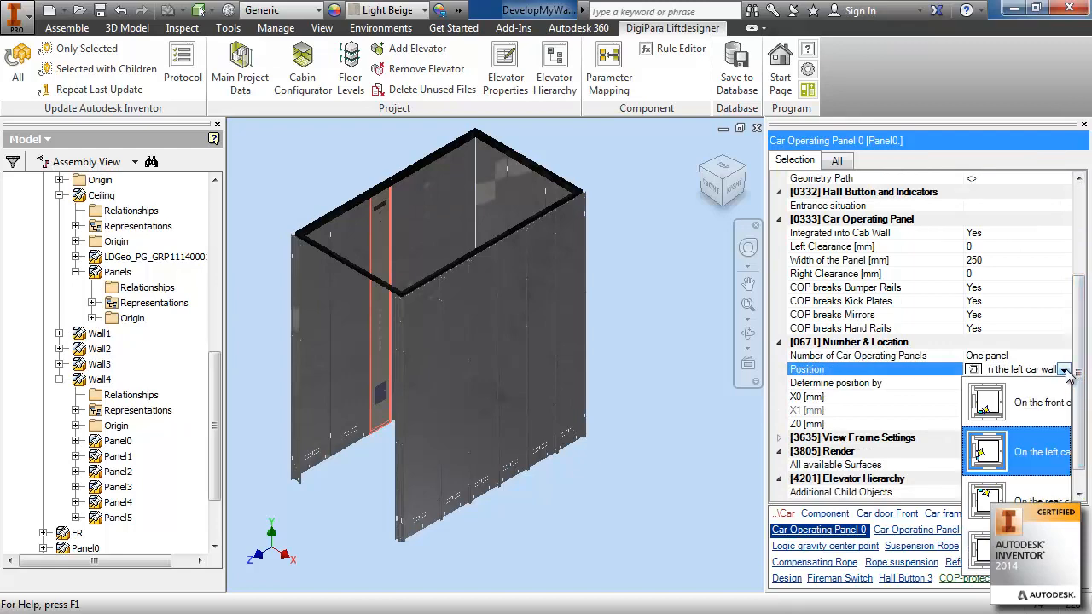
left_click(1015, 551)
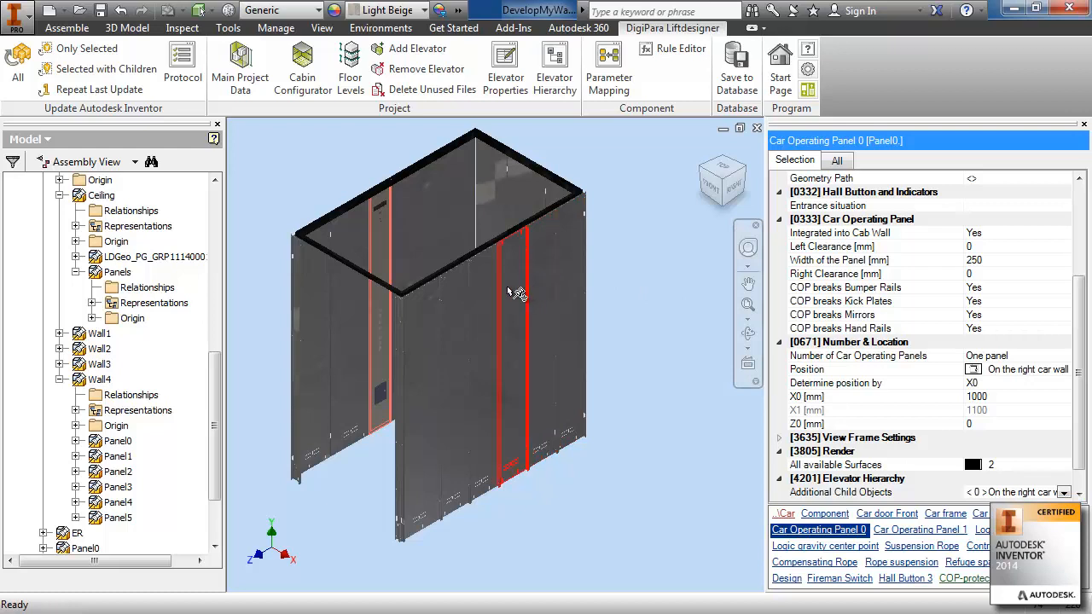
left_click(17, 68)
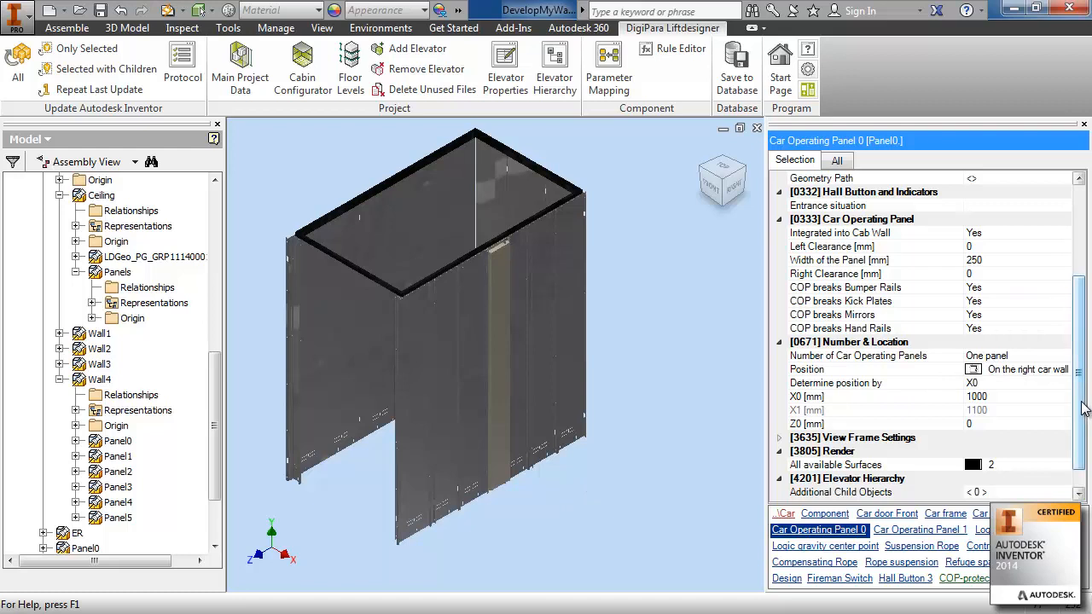
left_click_drag(1082, 401, 1083, 407)
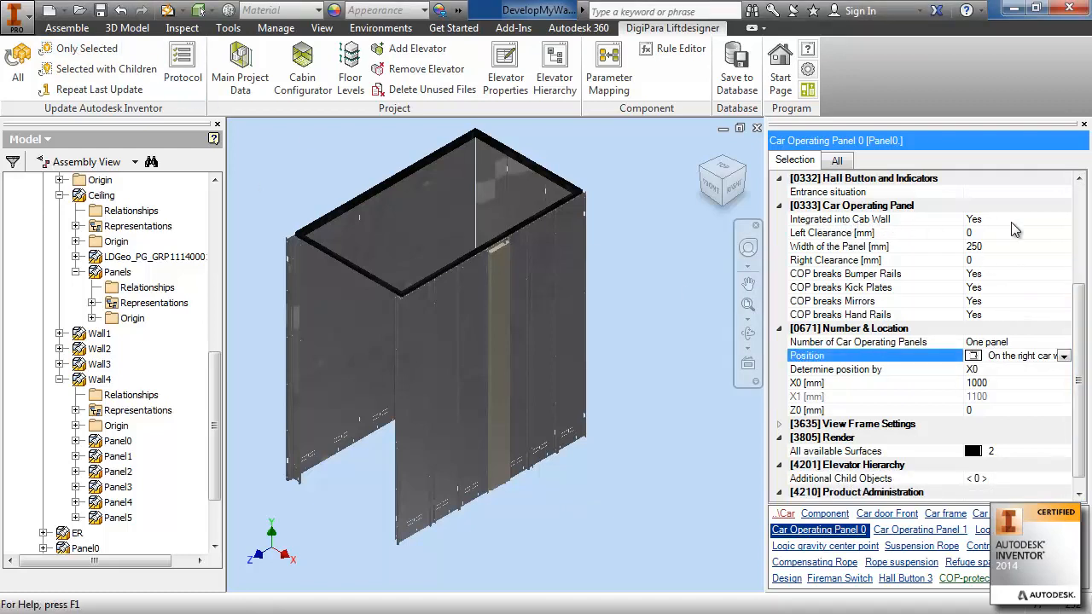
left_click(19, 65)
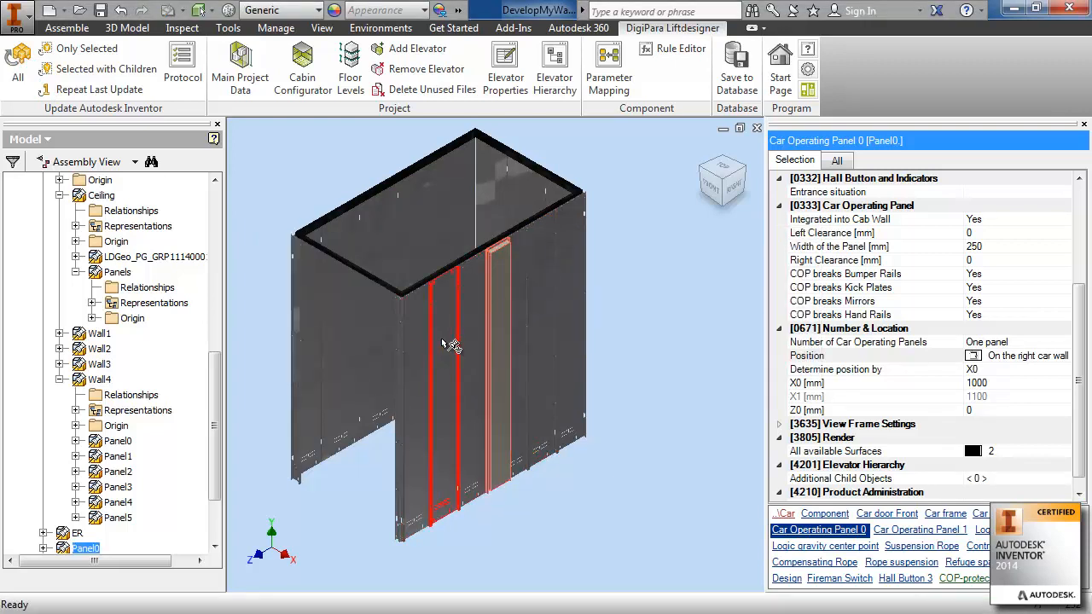
- Set the right wall's panel distribution to start at COP and update the whole model
left_click(543, 303)
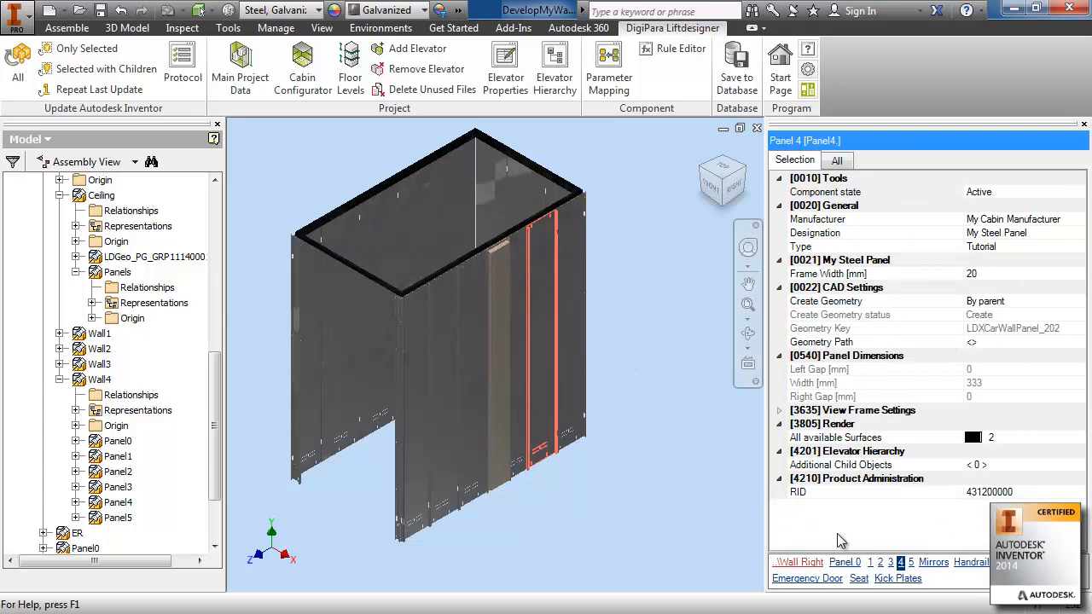
left_click(800, 563)
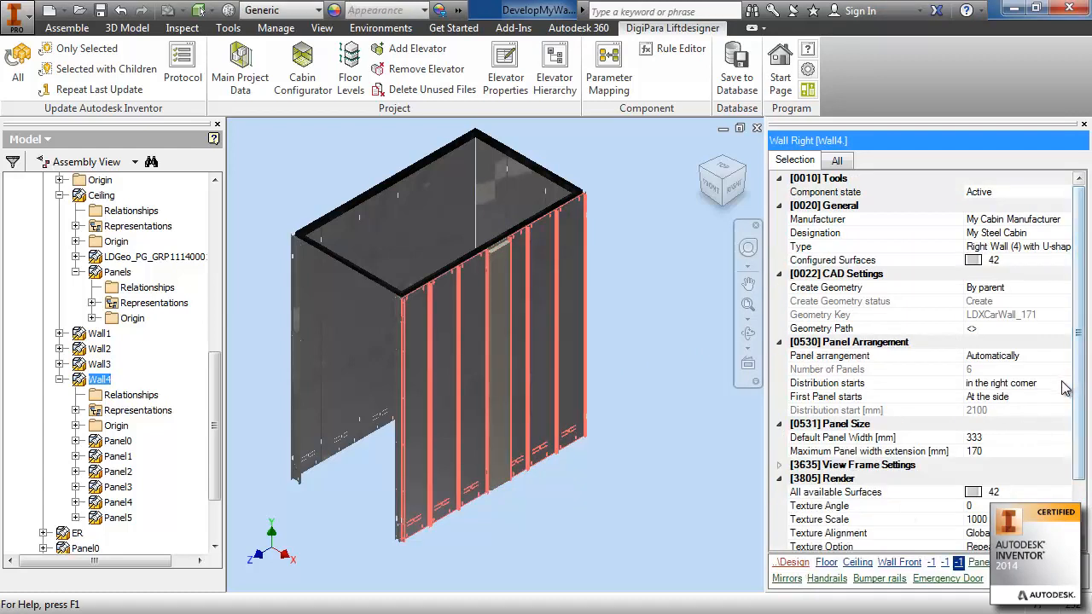
left_click(1063, 385)
left_click(1064, 384)
left_click(1063, 385)
left_click(1064, 385)
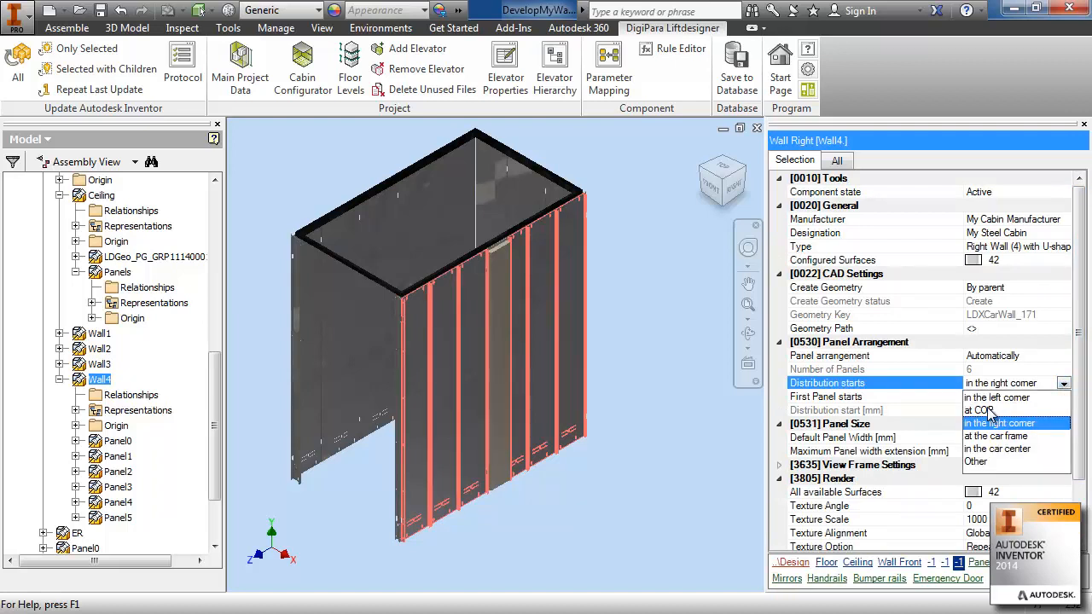
left_click(988, 411)
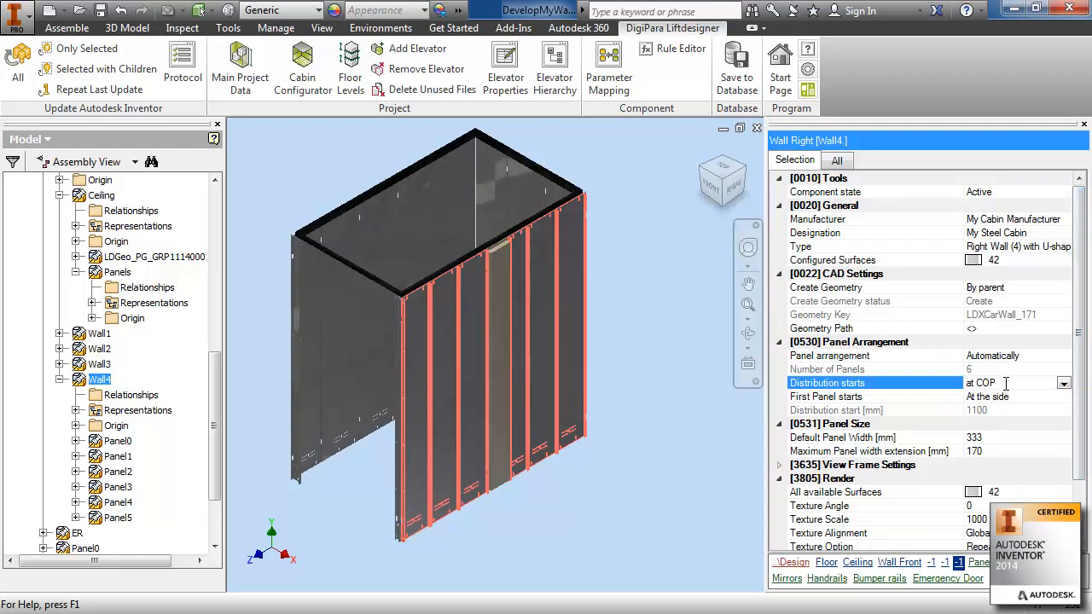
left_click(18, 65)
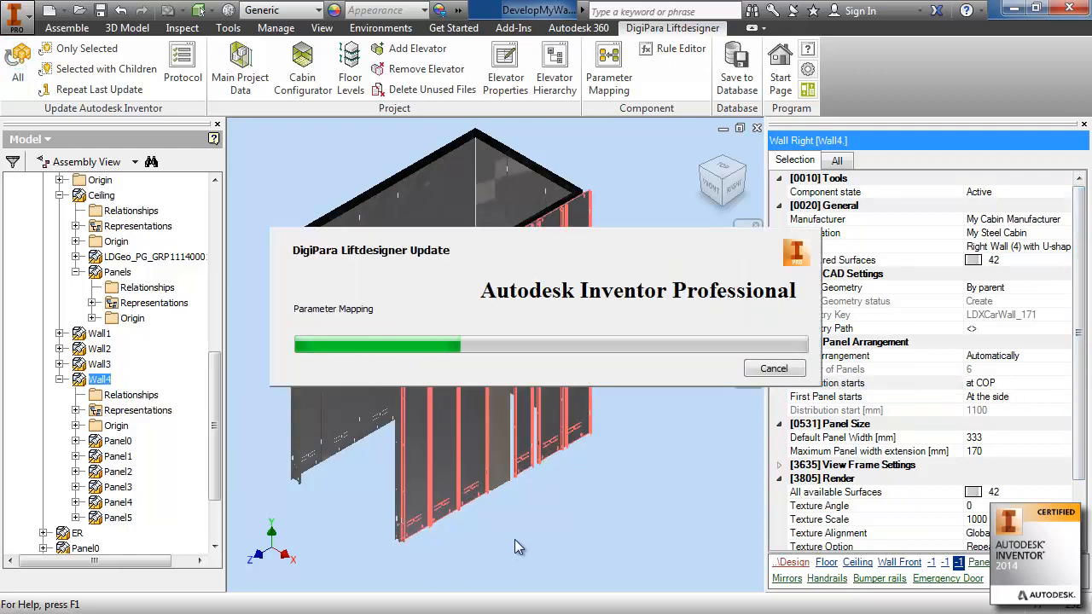
left_click(24, 58)
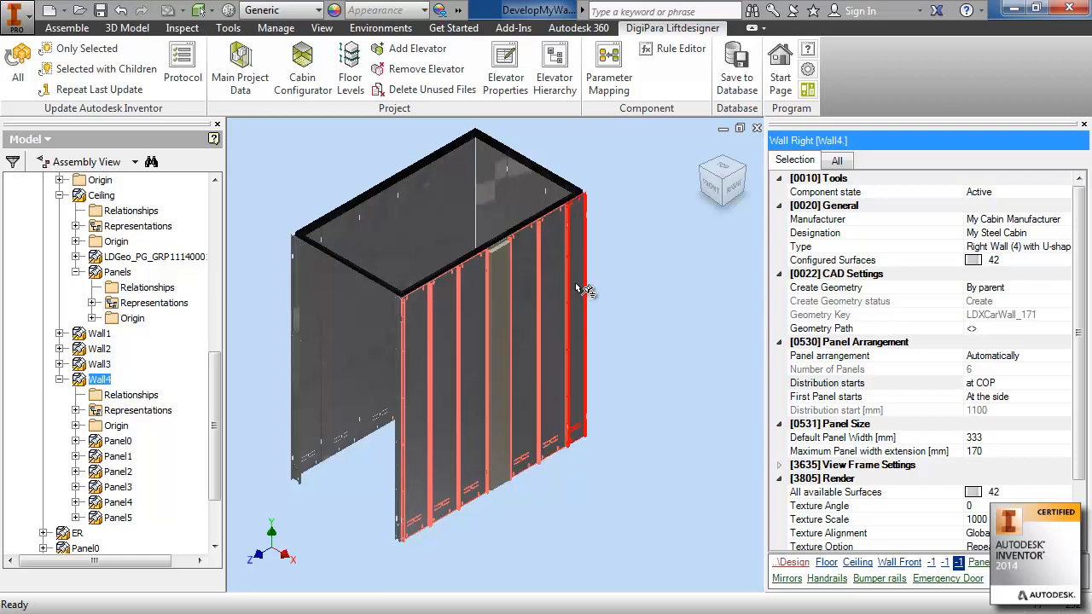
- Examine the widths of Panel2 and Panel0 on the right wall
left_click(483, 308)
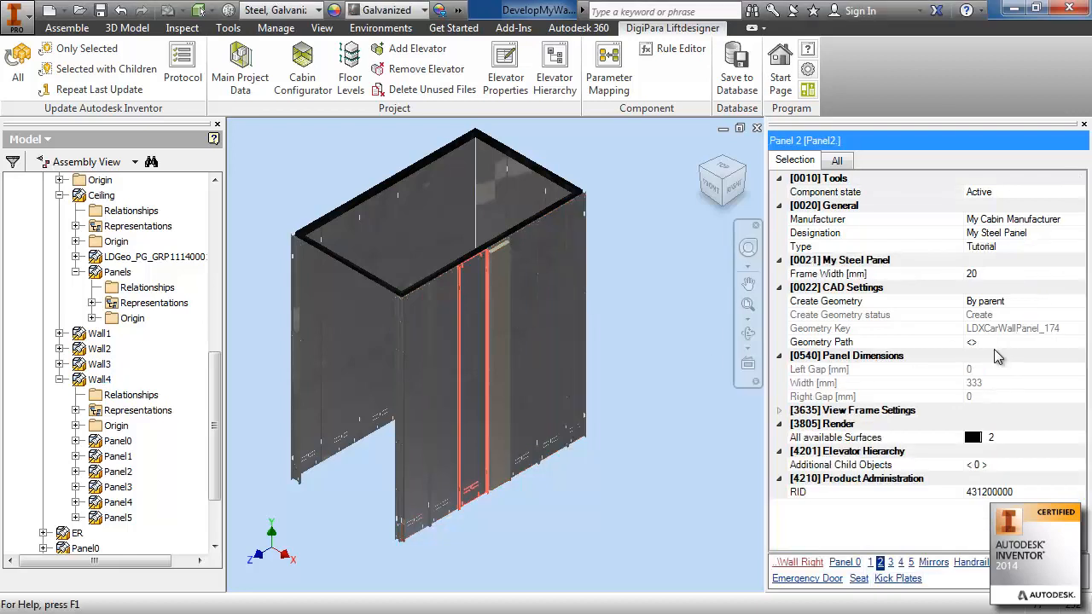
left_click(977, 384)
left_click(977, 384)
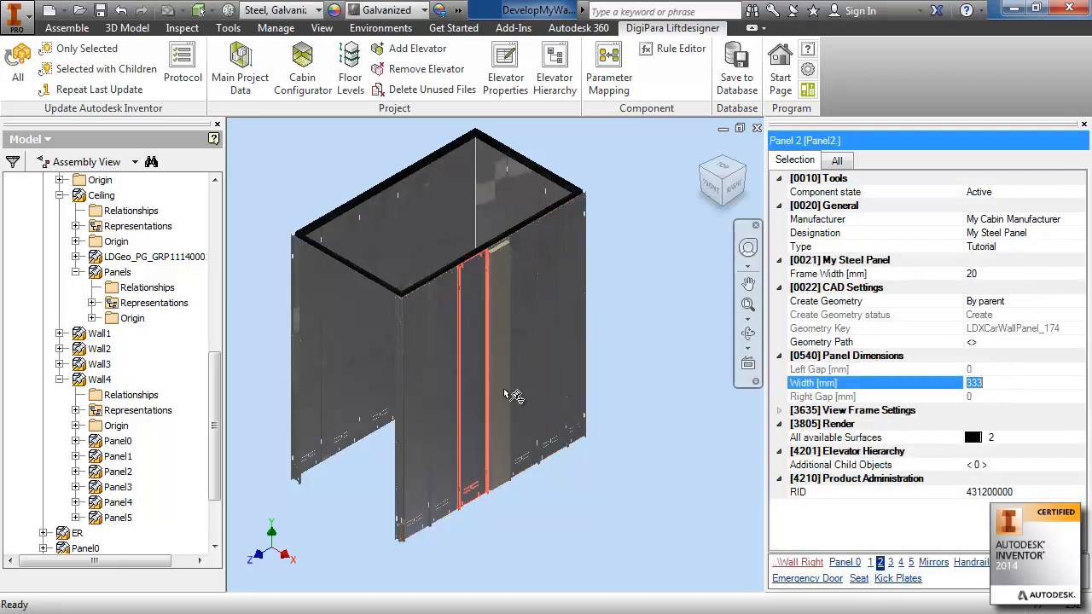
left_click(424, 386)
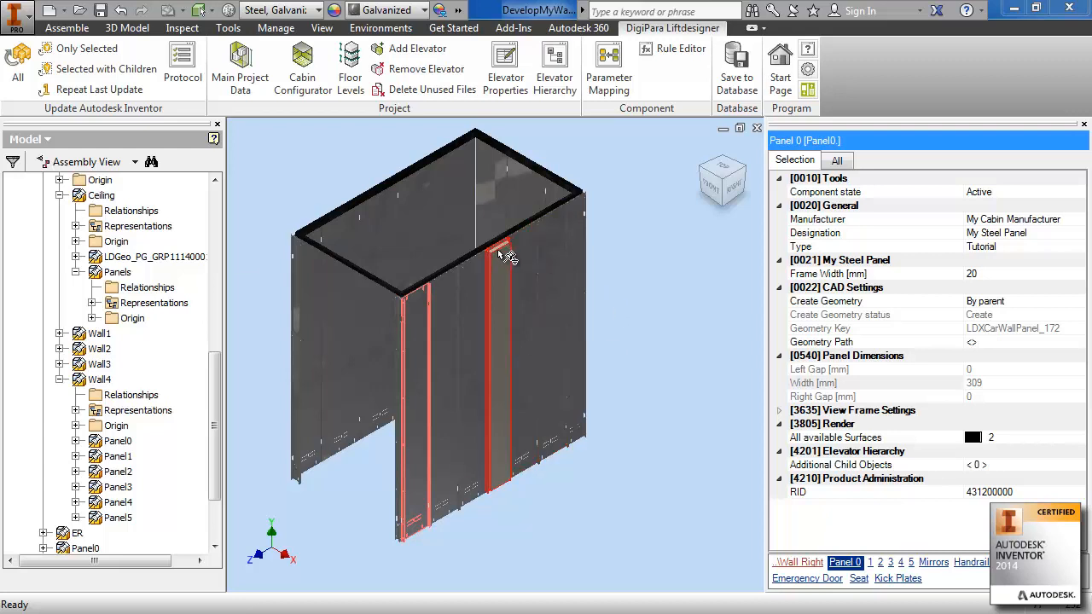
left_click(430, 288)
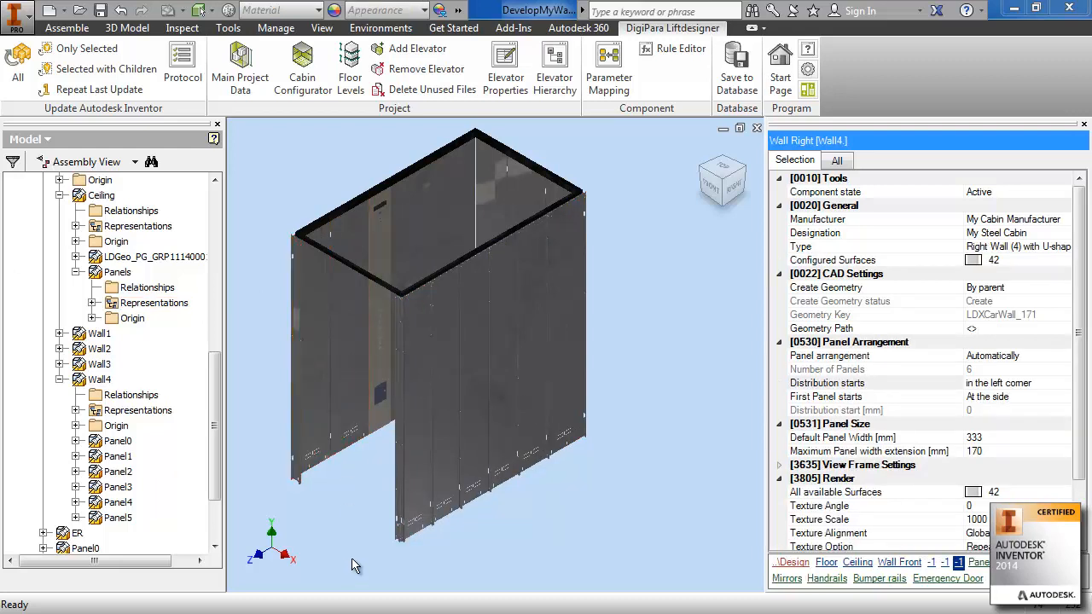
- In Datamanager, copy the "Standard Ceiling with frame" record with rounded lights to My Cabin Manufacturer (4312) and open the copy
left_click(102, 195)
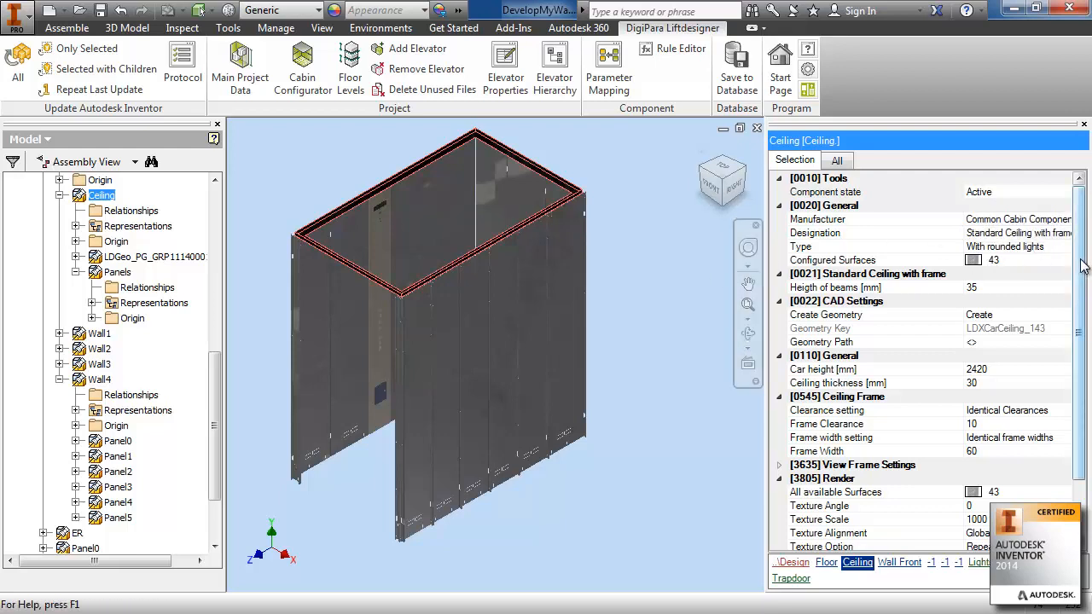
scroll(1073, 289, "down", 1)
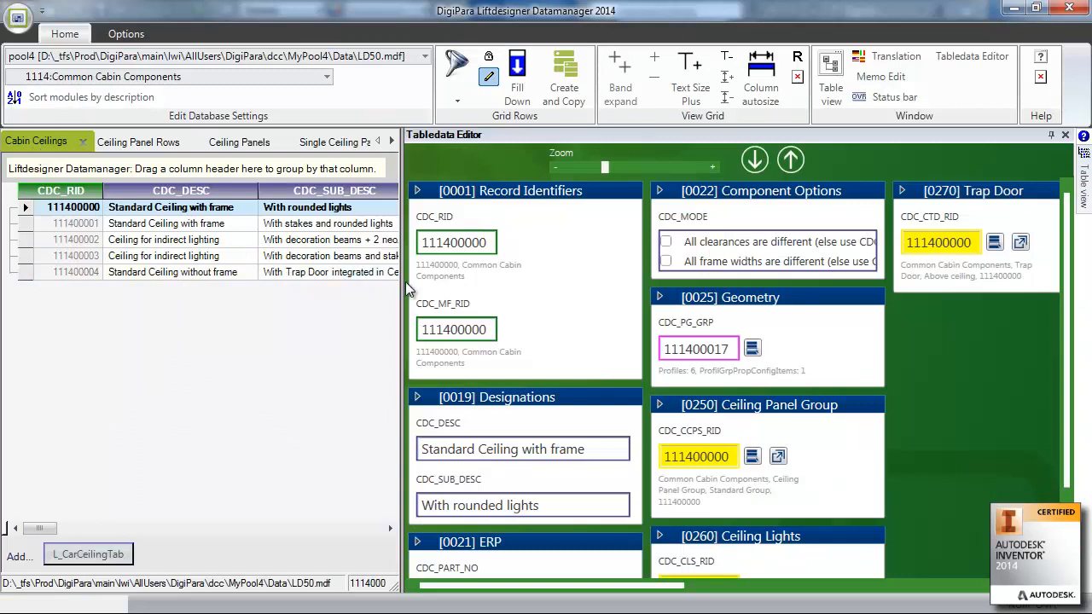
left_click_drag(402, 289, 580, 291)
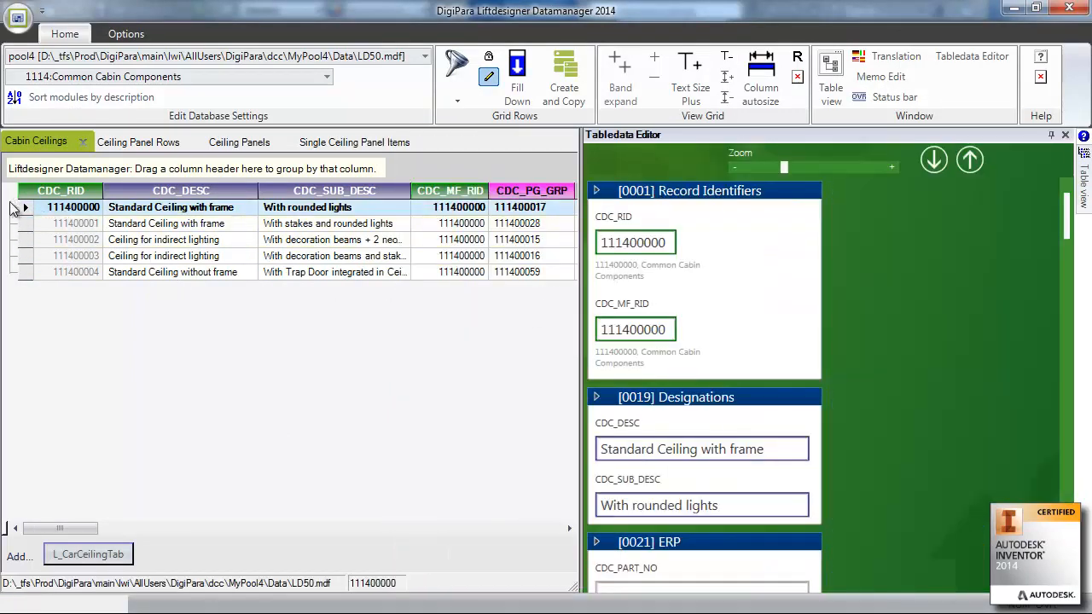
left_click(567, 78)
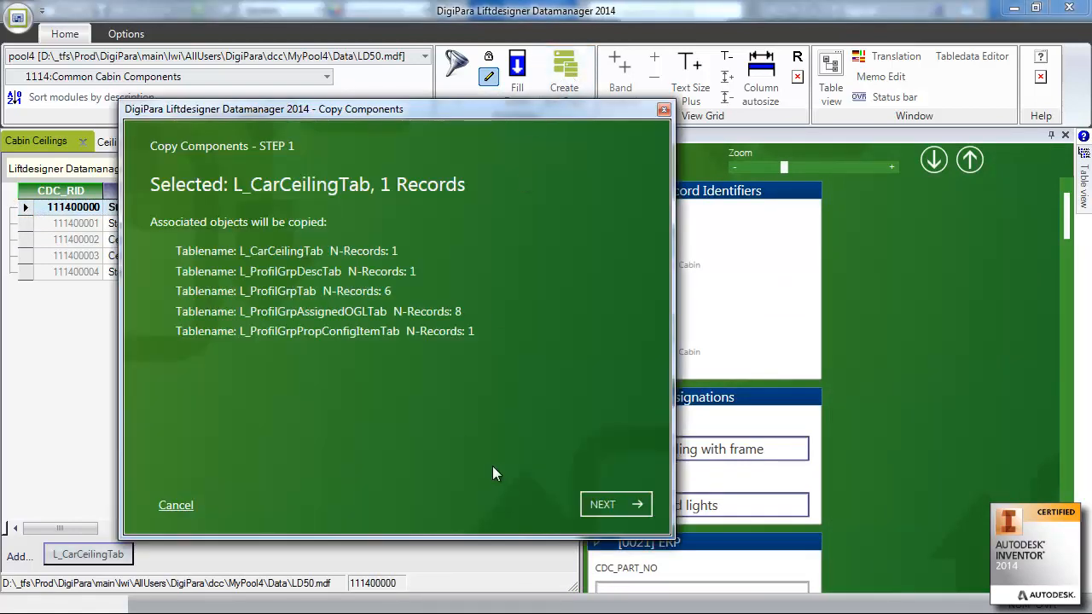
left_click(609, 504)
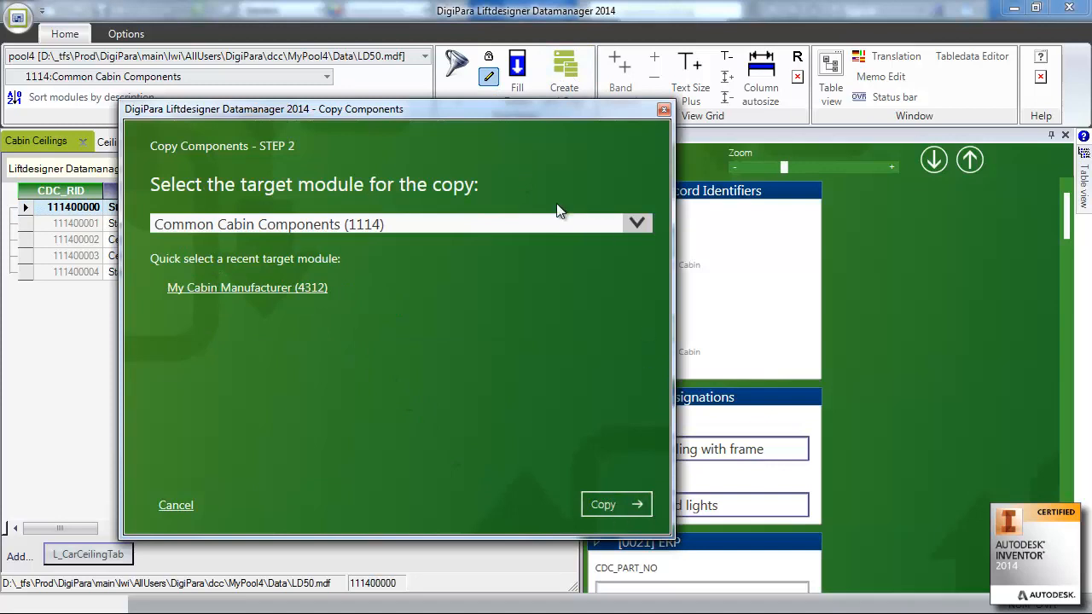
left_click(215, 290)
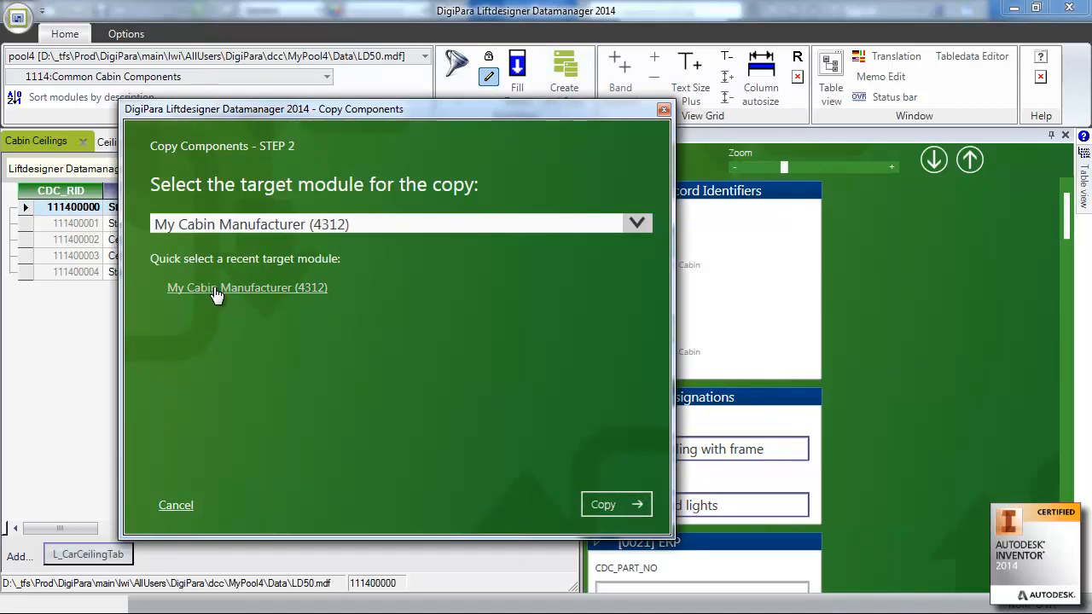
left_click(612, 518)
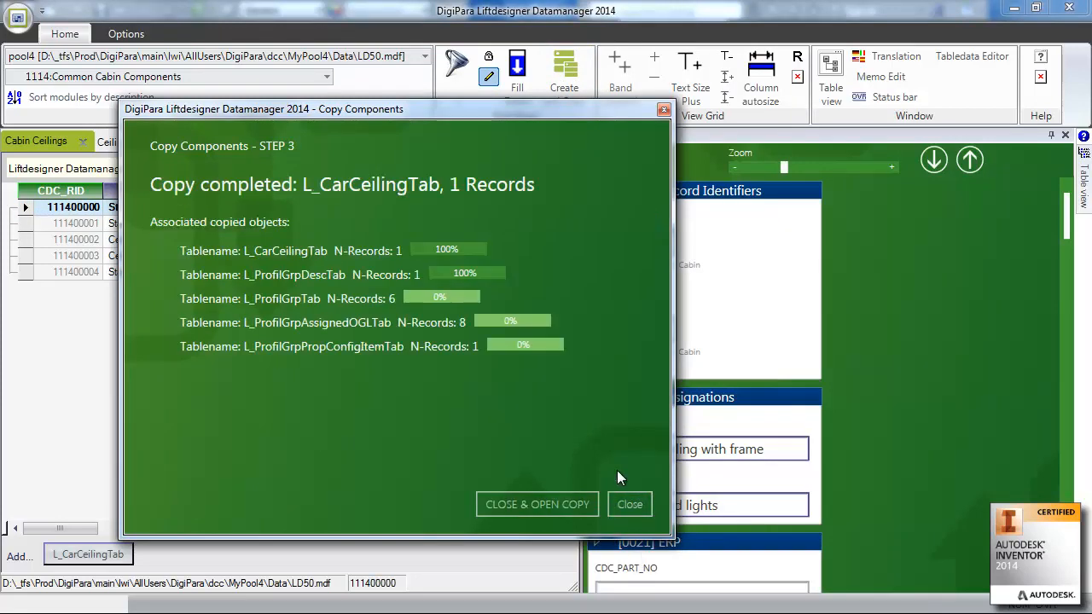
left_click(539, 508)
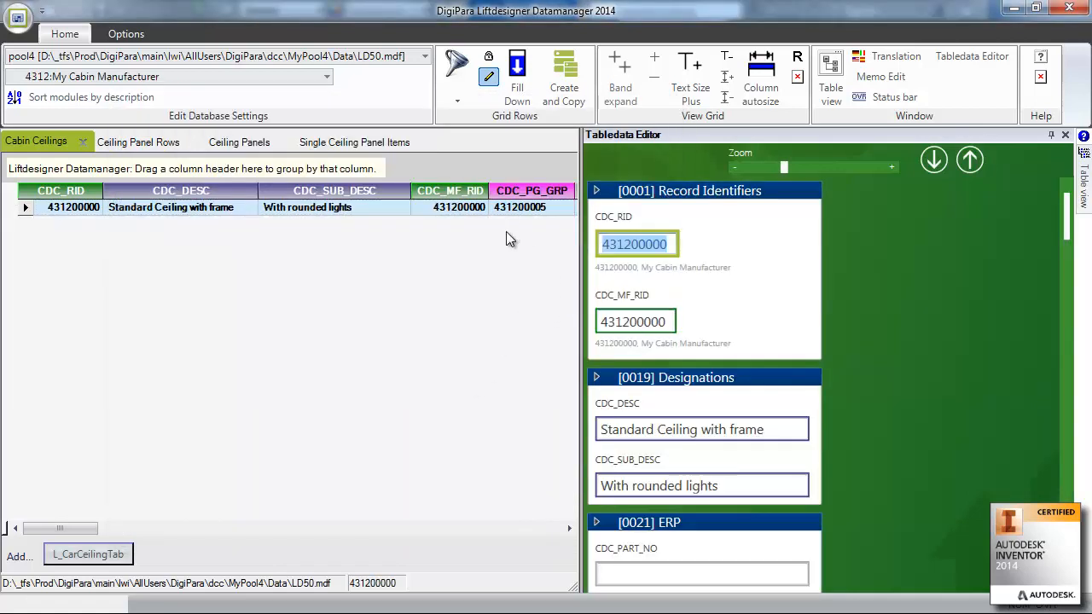
- Set the copied ceiling's description to "My Simple Ceiling" and its sub-description to "Type Number 1"
left_click(456, 213)
left_click(452, 211)
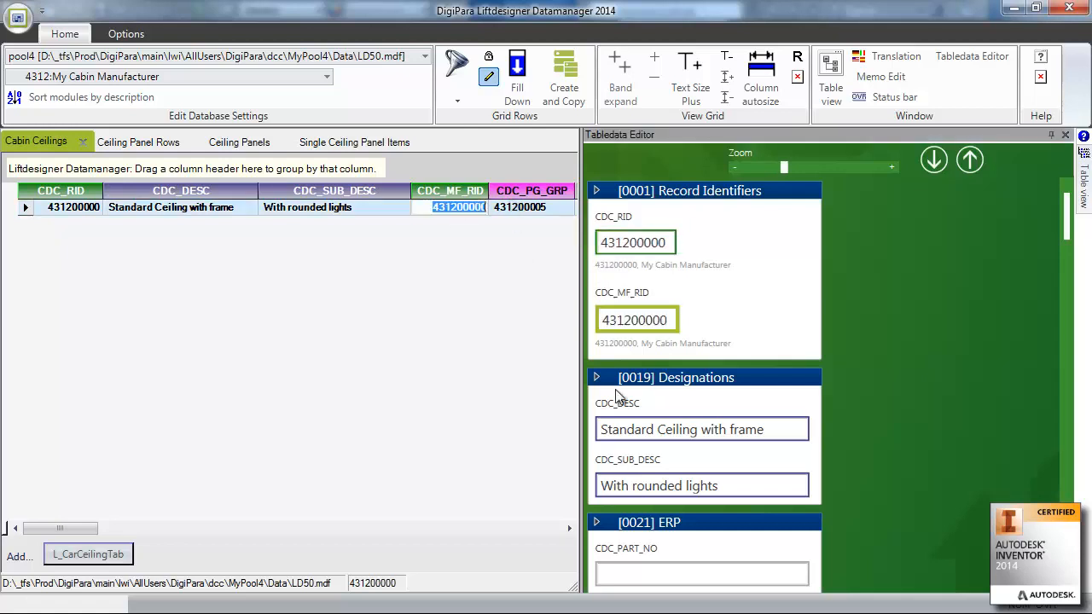
left_click(744, 435)
type("My")
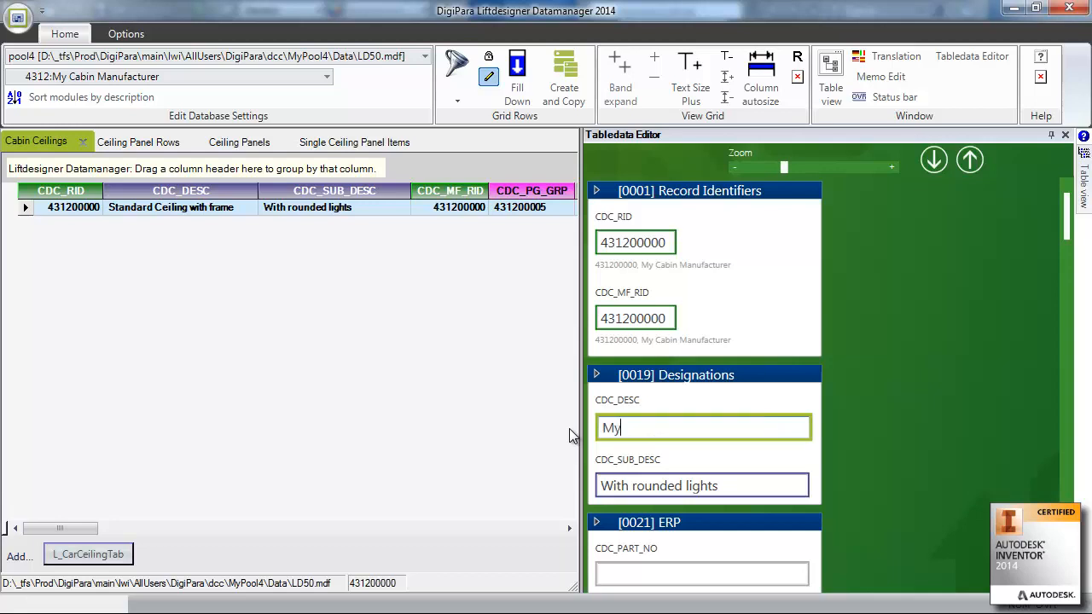
type(" Simple Ceiling")
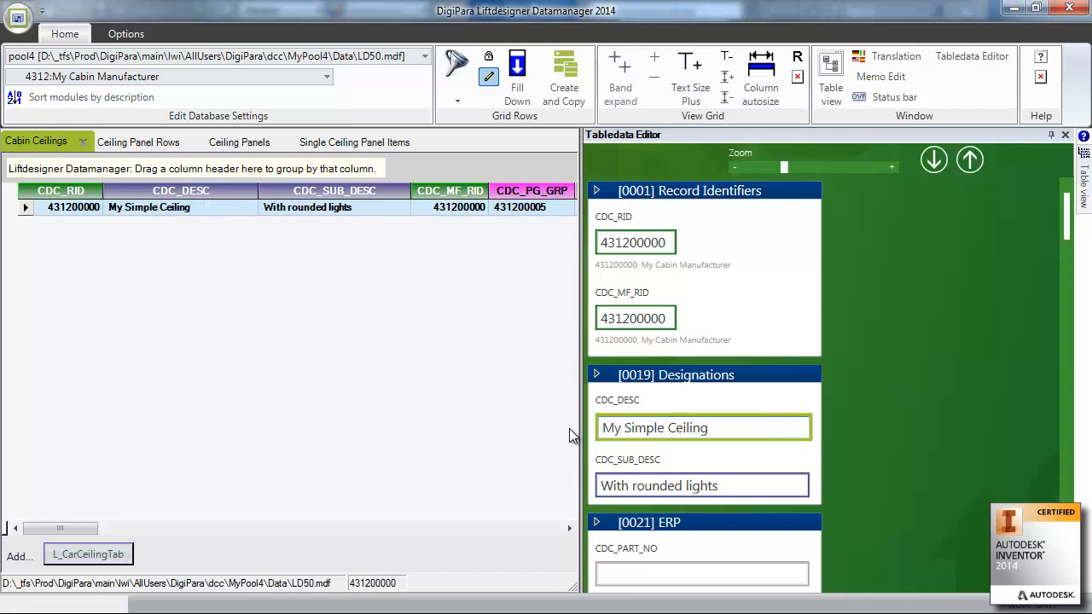
key("Tab")
type("Type ")
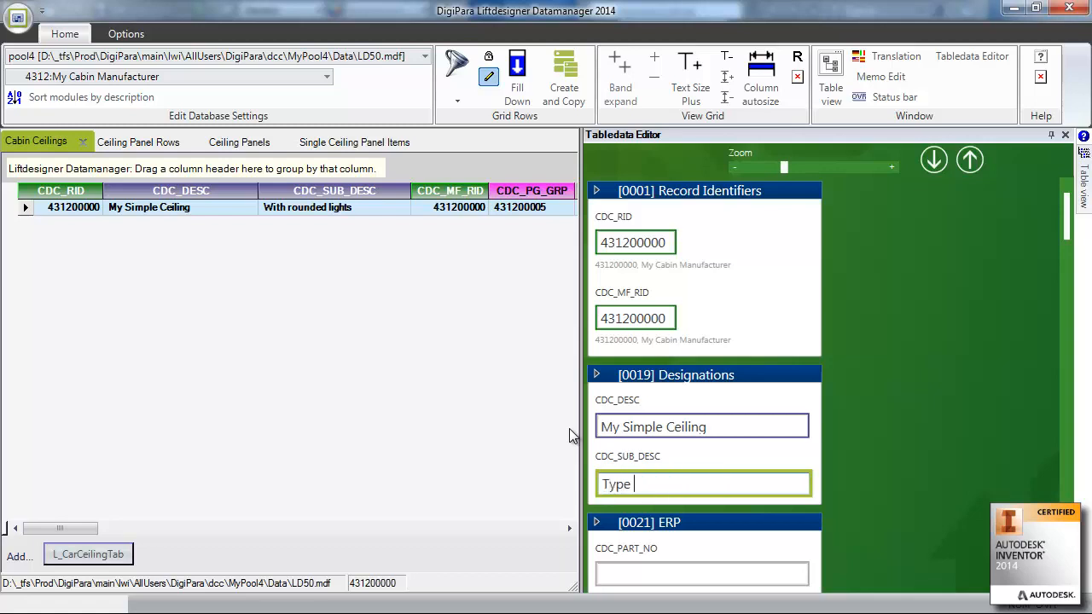
type("Number 1")
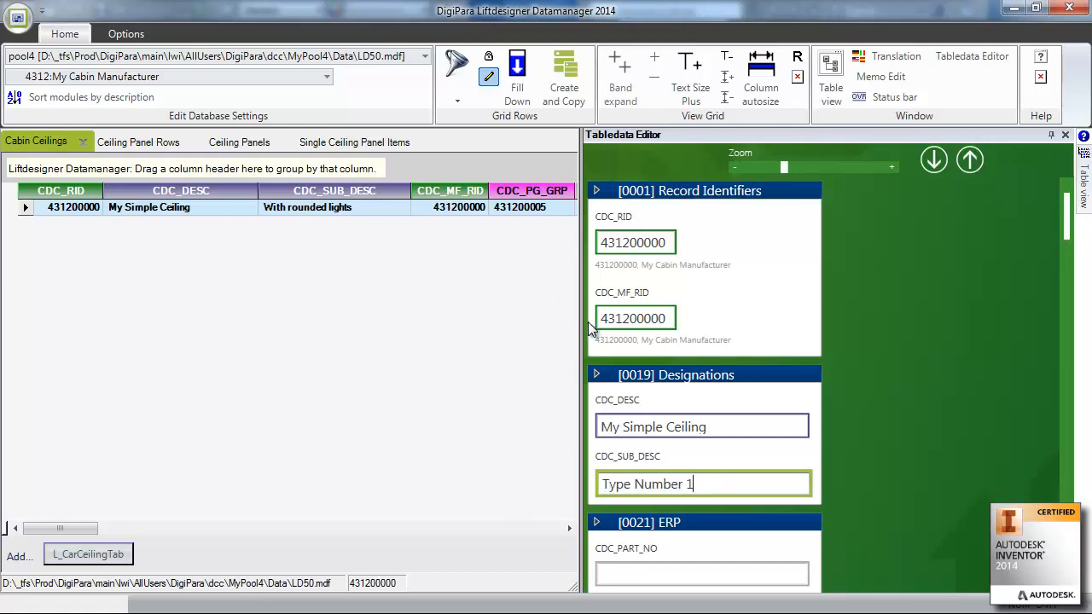
- Deactivate the ceiling's panel group, trap door and lights by setting CDC_CCPS_RID, CDC_CTD_RID and CDC_CLS_RID to 0
left_click_drag(578, 320, 432, 324)
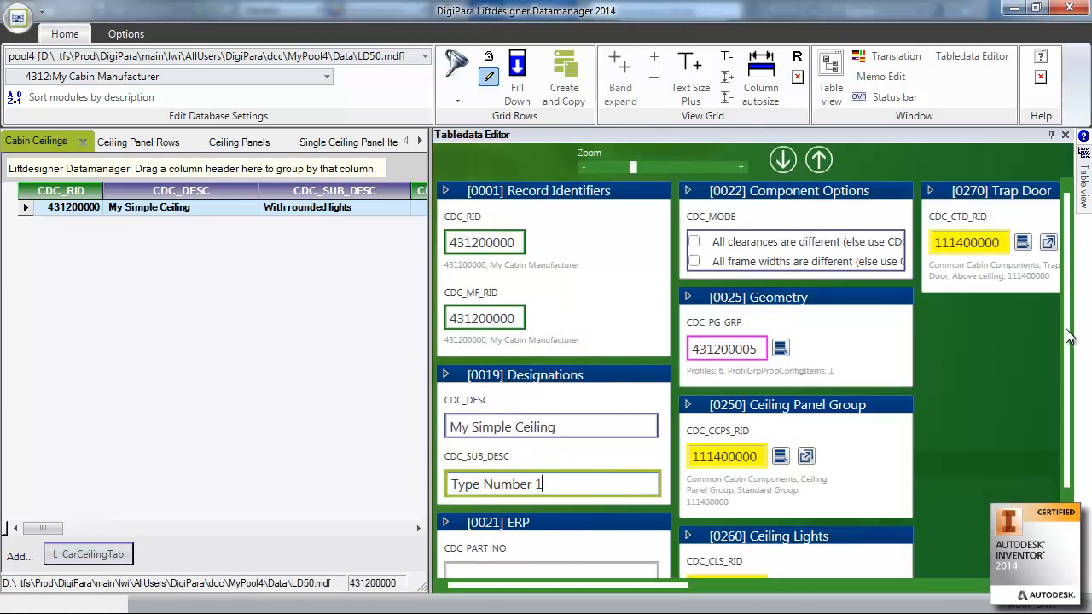
scroll(1062, 367, "down", 2)
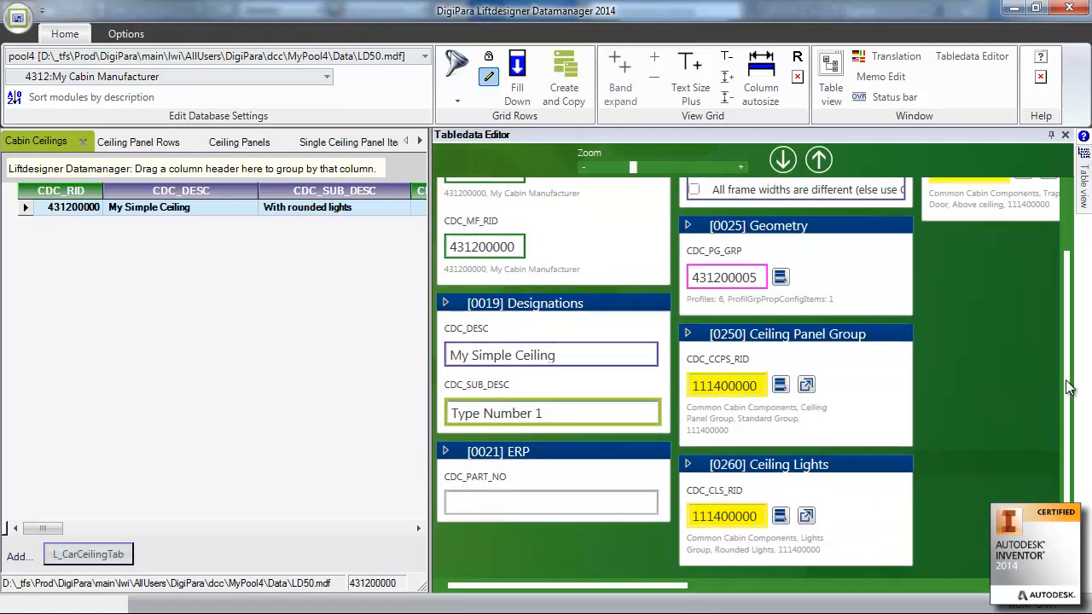
scroll(1071, 385, "up", 2)
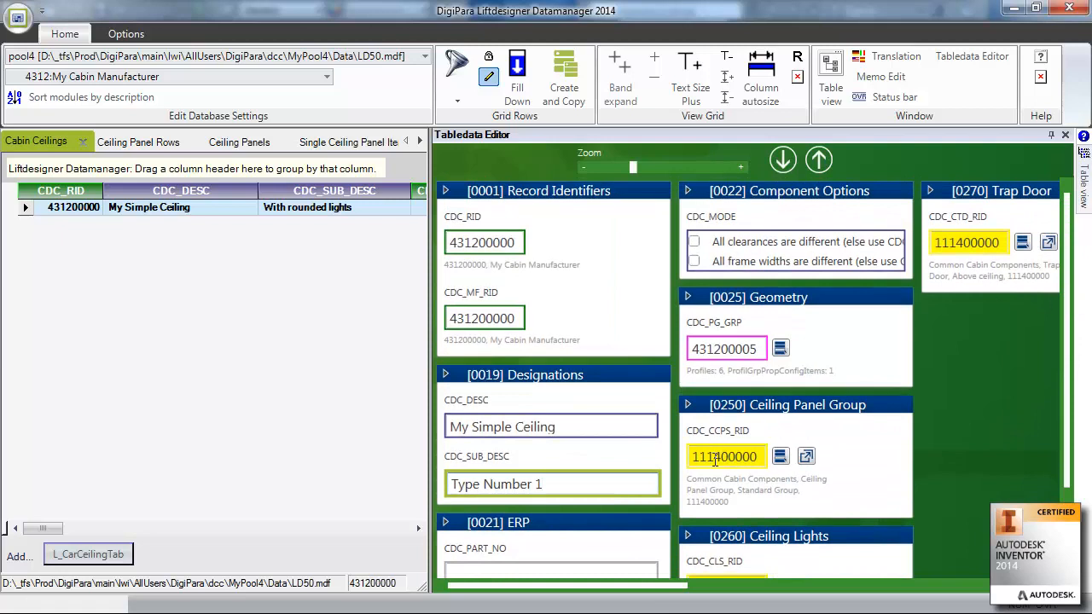
left_click(755, 457)
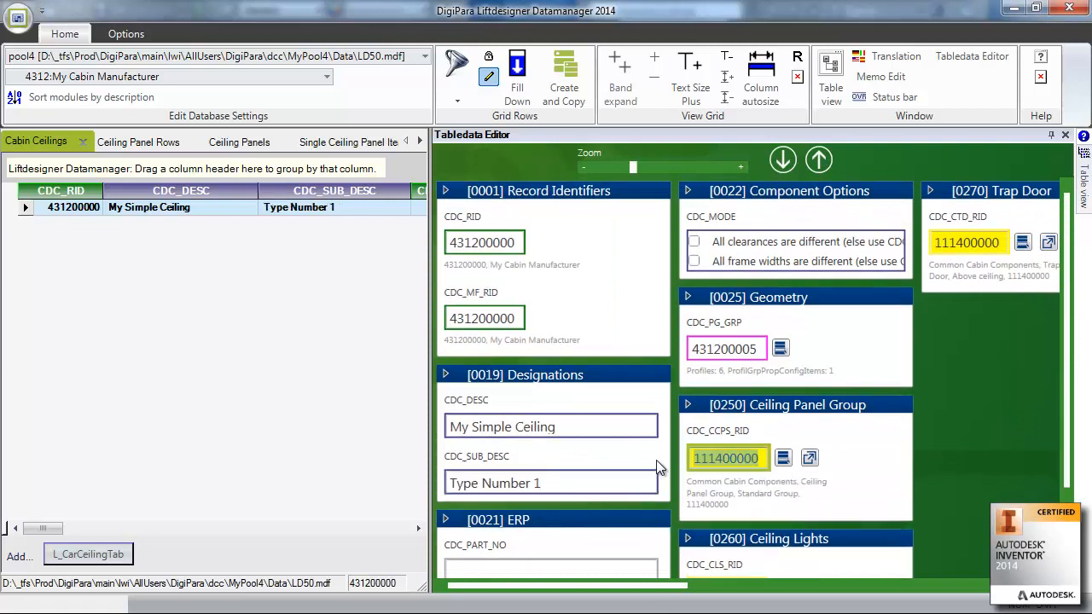
type("0")
left_click(723, 350)
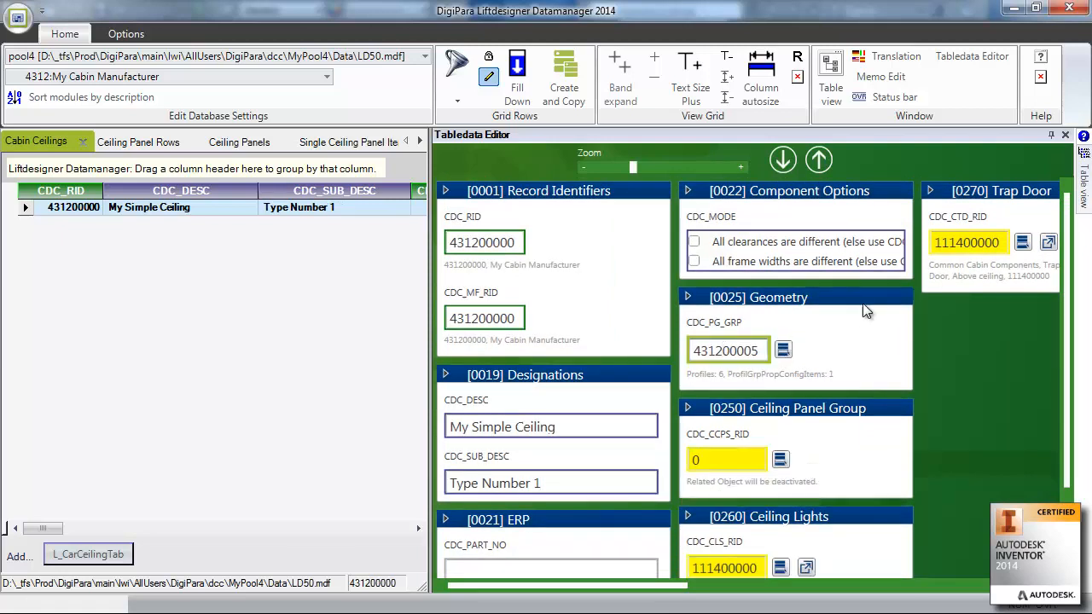
left_click(1000, 244)
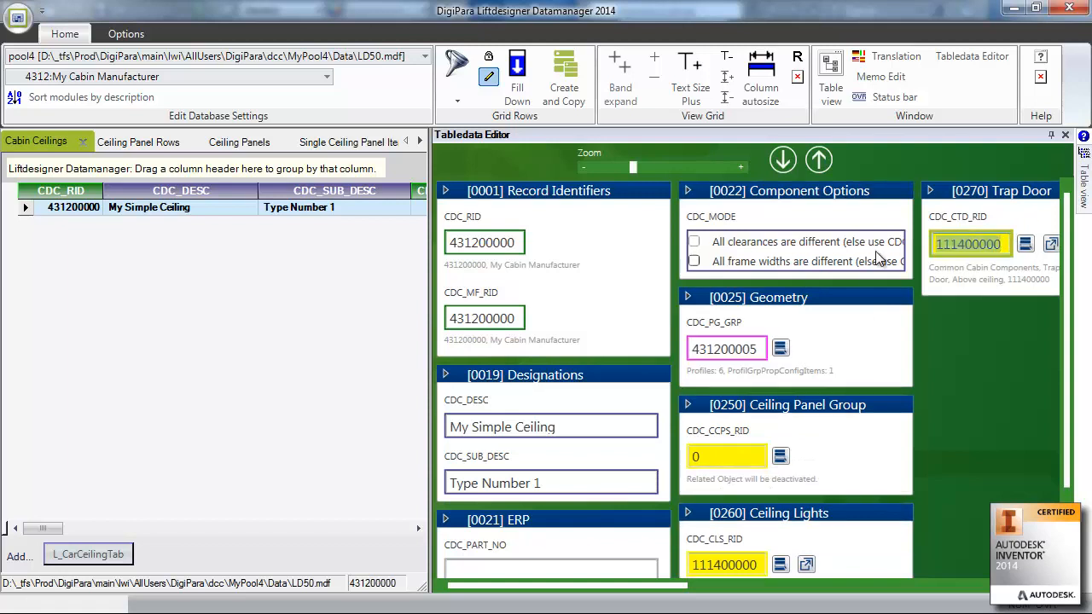
key("ctrl+a")
type("0")
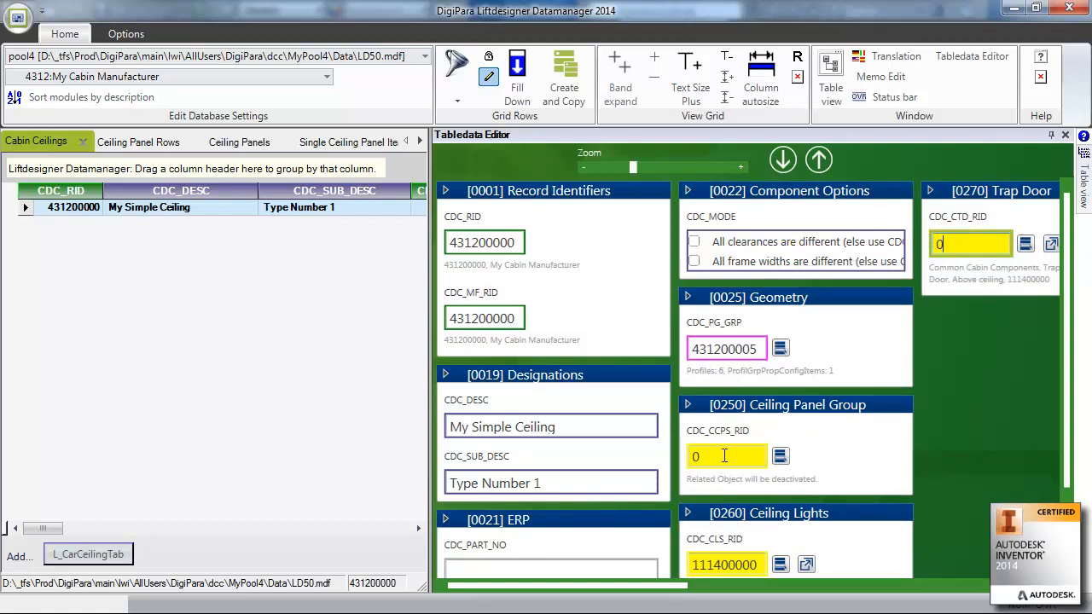
left_click(747, 565)
key("ctrl+a")
type("0")
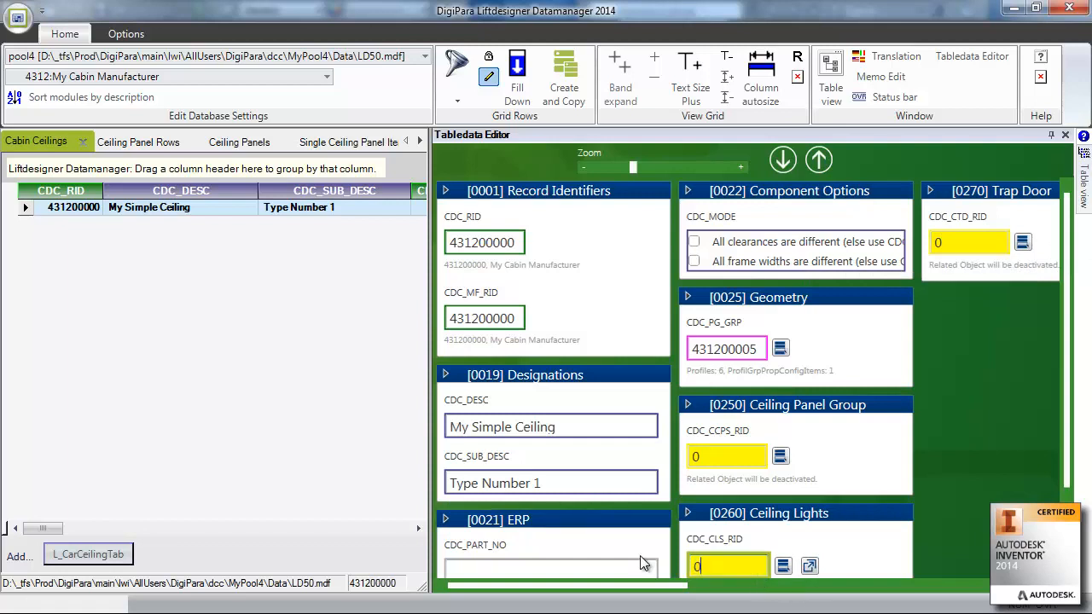
left_click(719, 457)
scroll(1071, 463, "down", 1)
scroll(1057, 410, "up", 1)
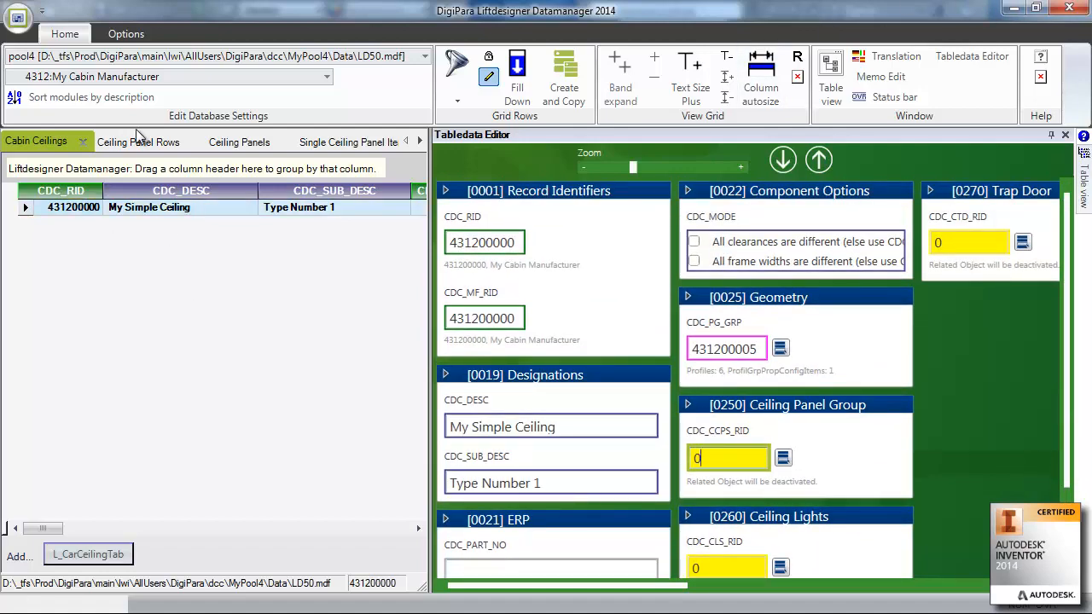
left_click(59, 145)
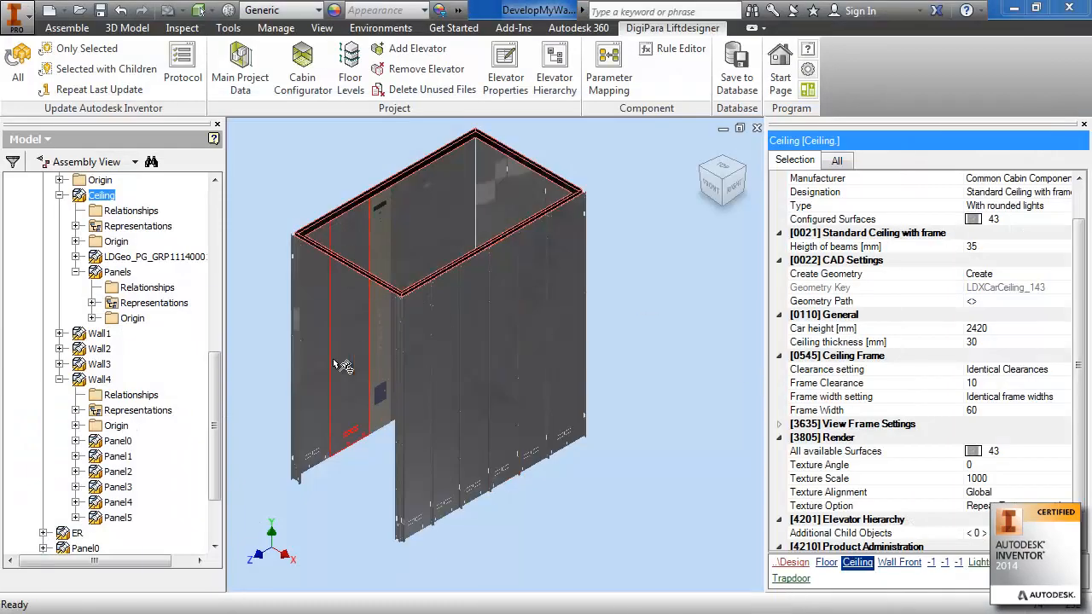
- In Inventor, replace the cabin ceiling with the My Cabin Manufacturer product "My Simple Ceiling", Type Number 1
left_click(1066, 208)
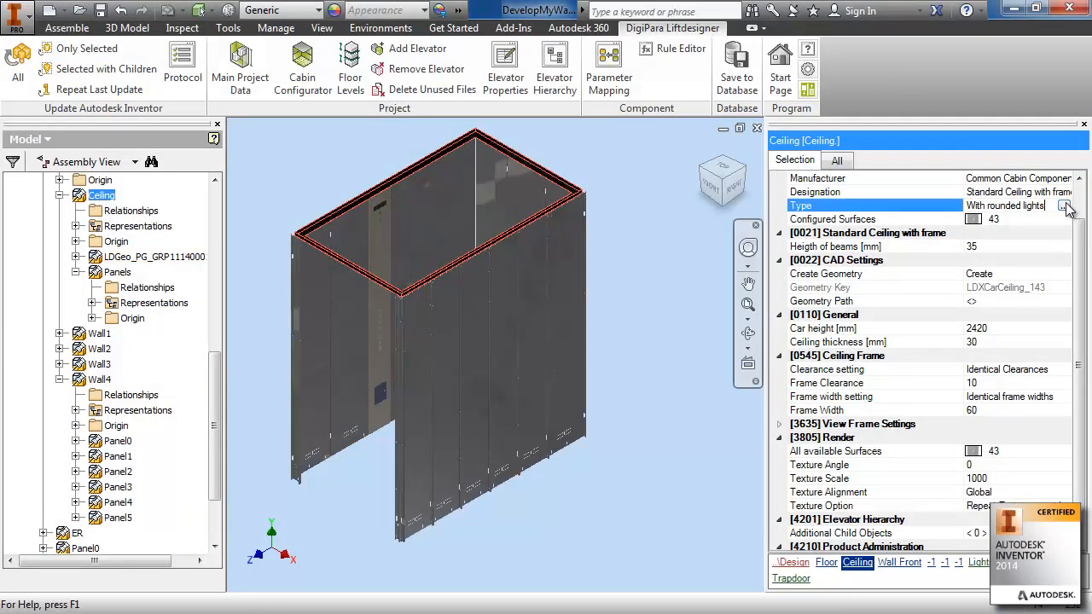
left_click(1063, 205)
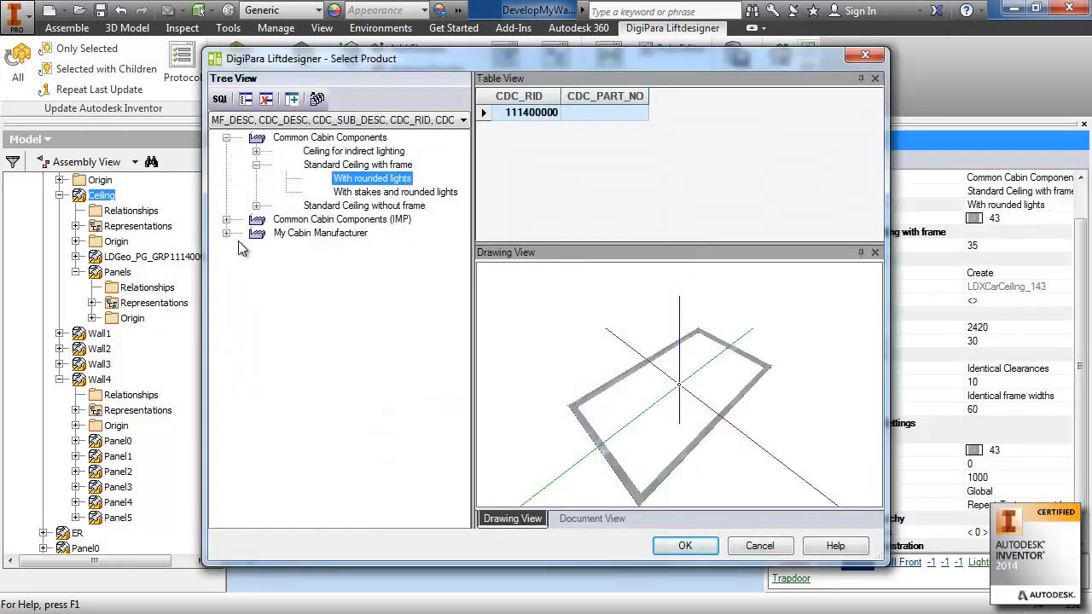
left_click(226, 233)
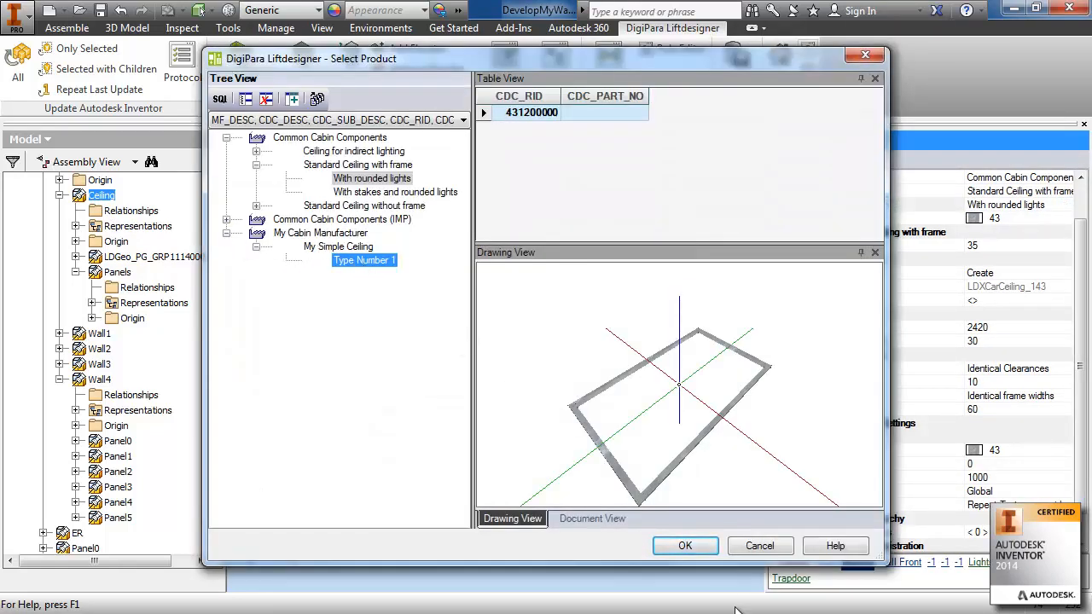
left_click(692, 546)
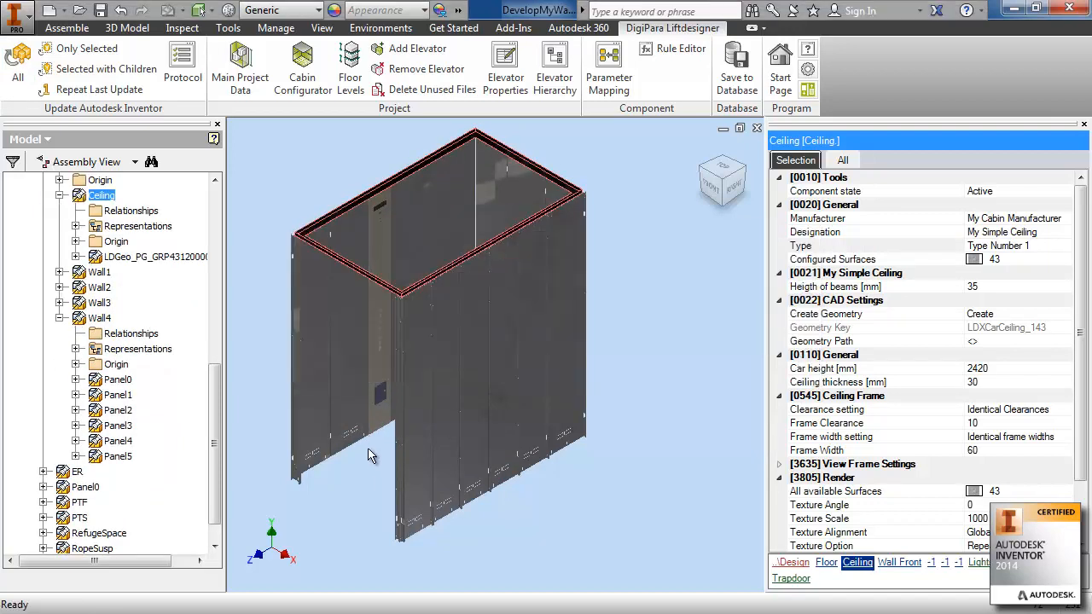
- Expand the new ceiling's LDGeo geometry subassembly in the model tree and save the whole assembly
double_click(141, 259)
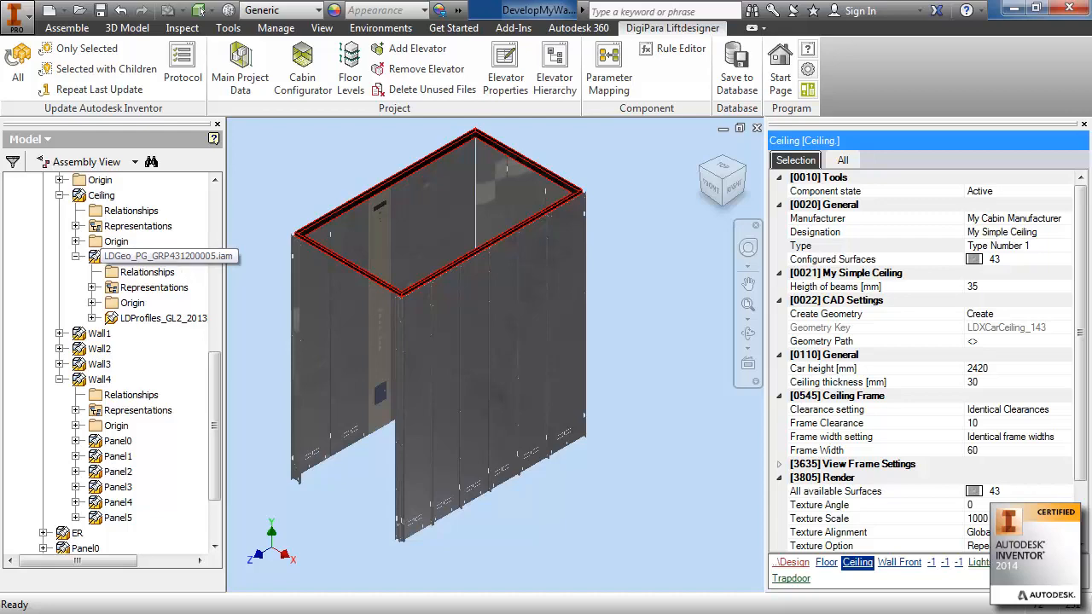
left_click(674, 550)
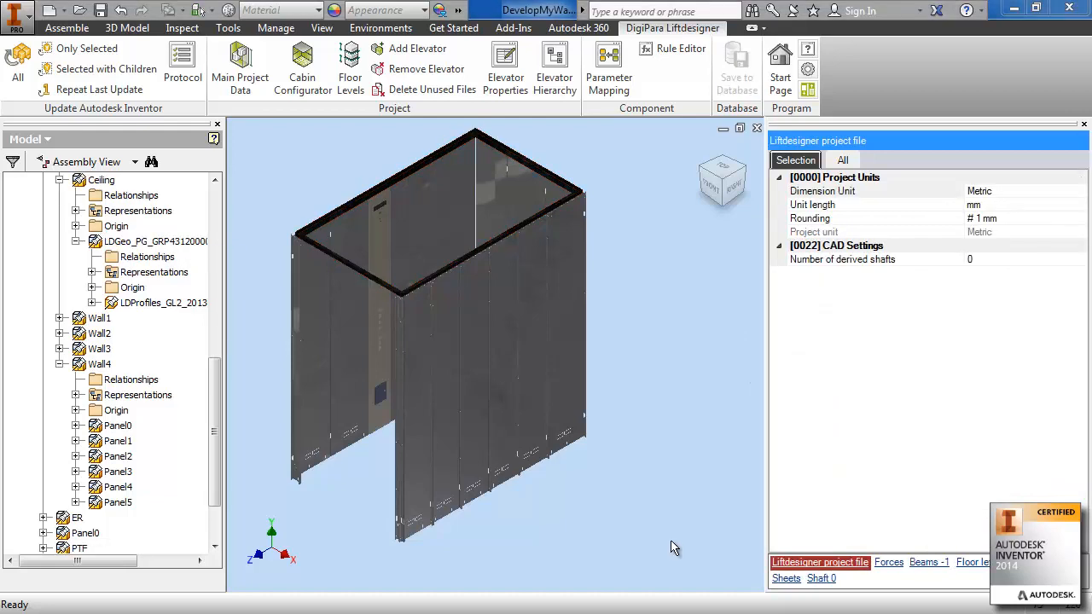
left_click(100, 9)
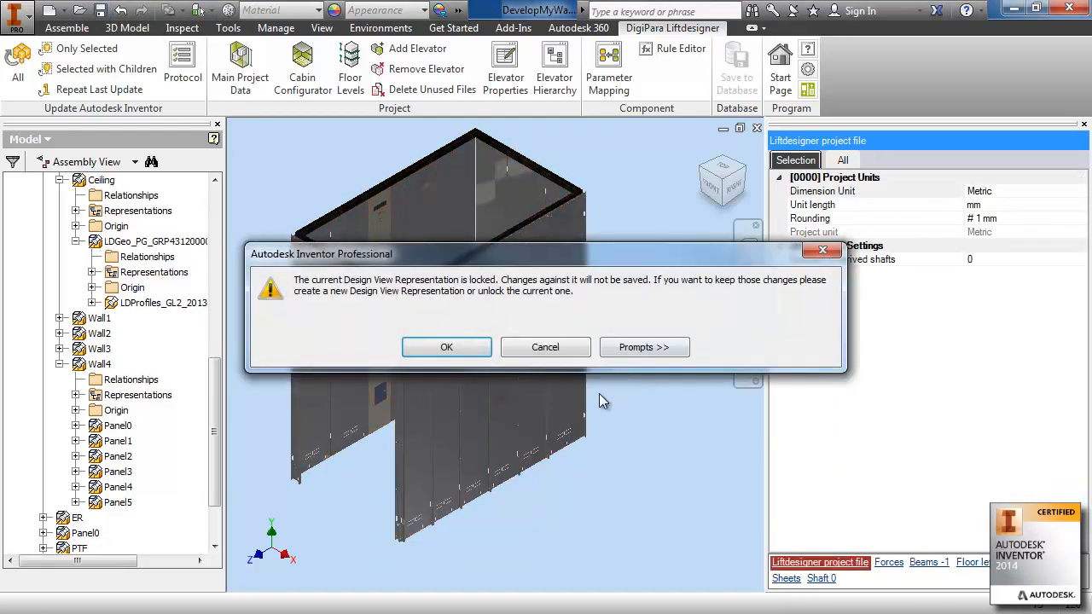
left_click(435, 350)
left_click(629, 256)
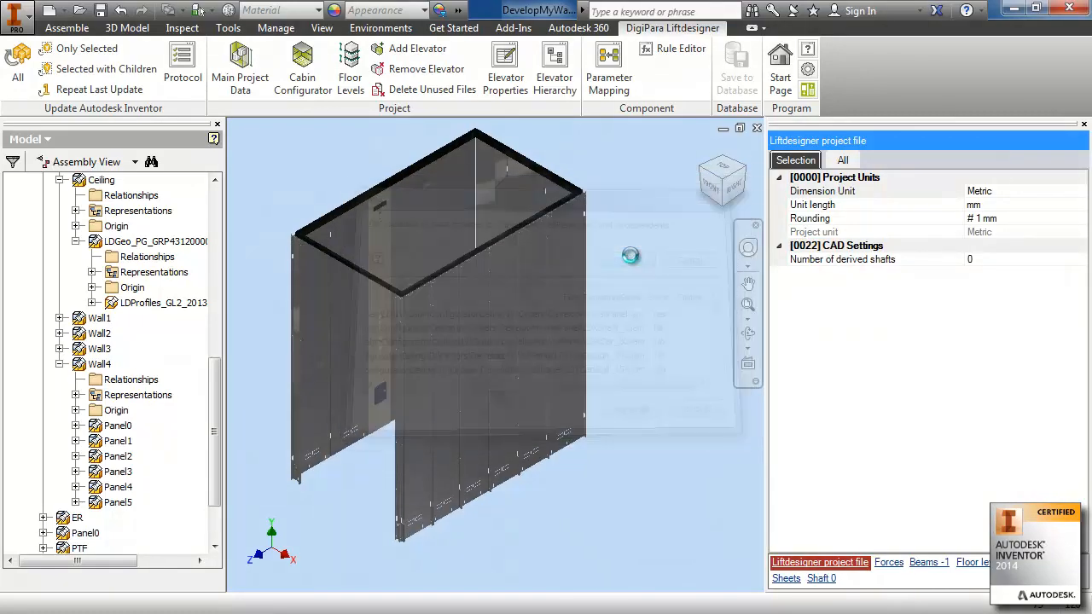
- Open the ceiling's geometry path folder in Windows Explorer and bring up the from R&D folder with MyCarCeiling.ipt
left_click(139, 243)
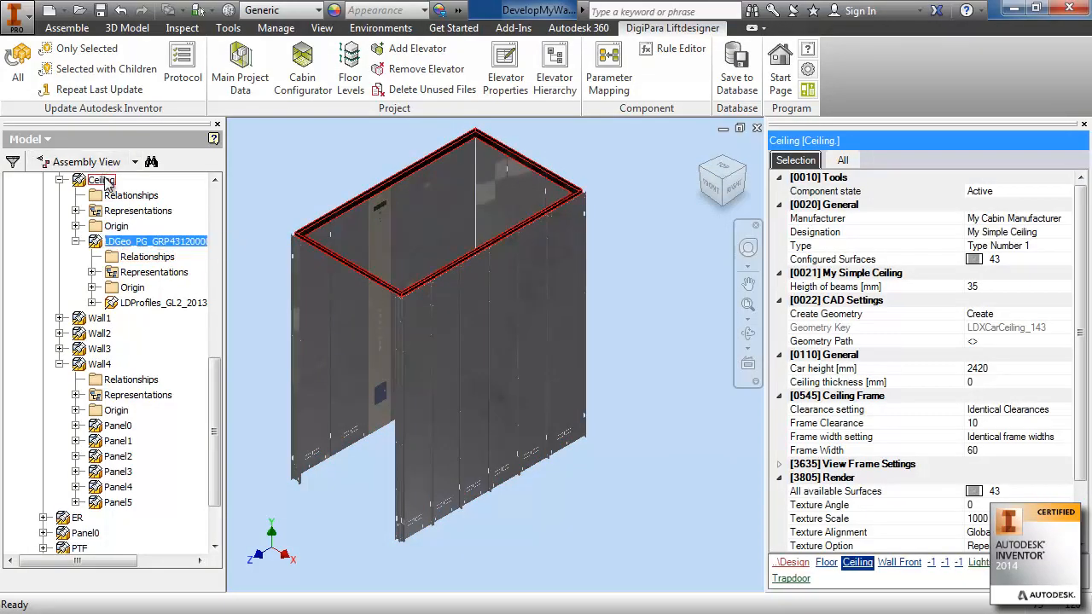
left_click(1022, 342)
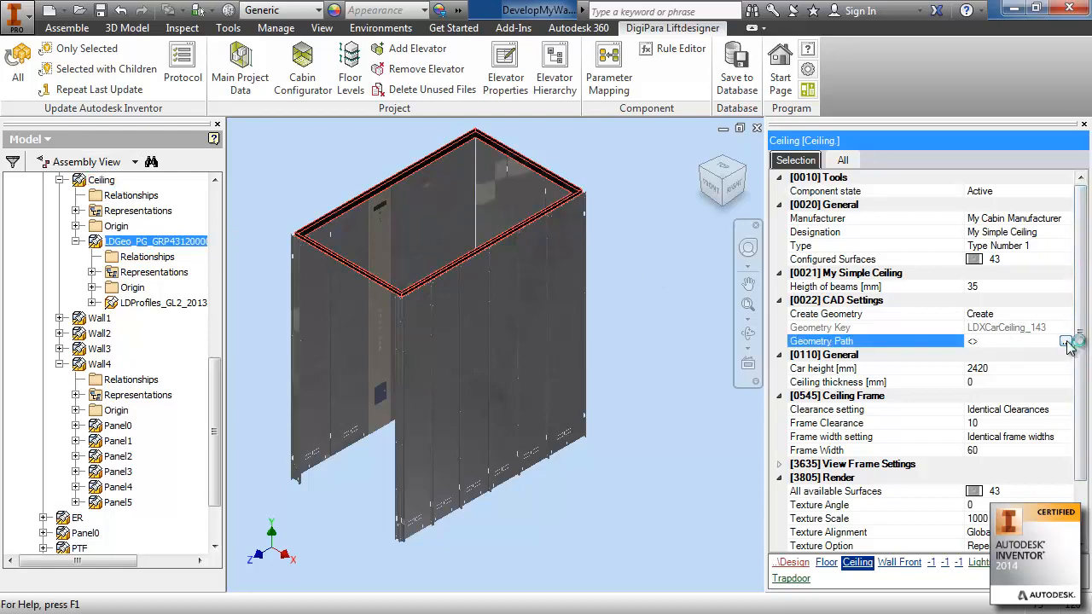
left_click(1066, 342)
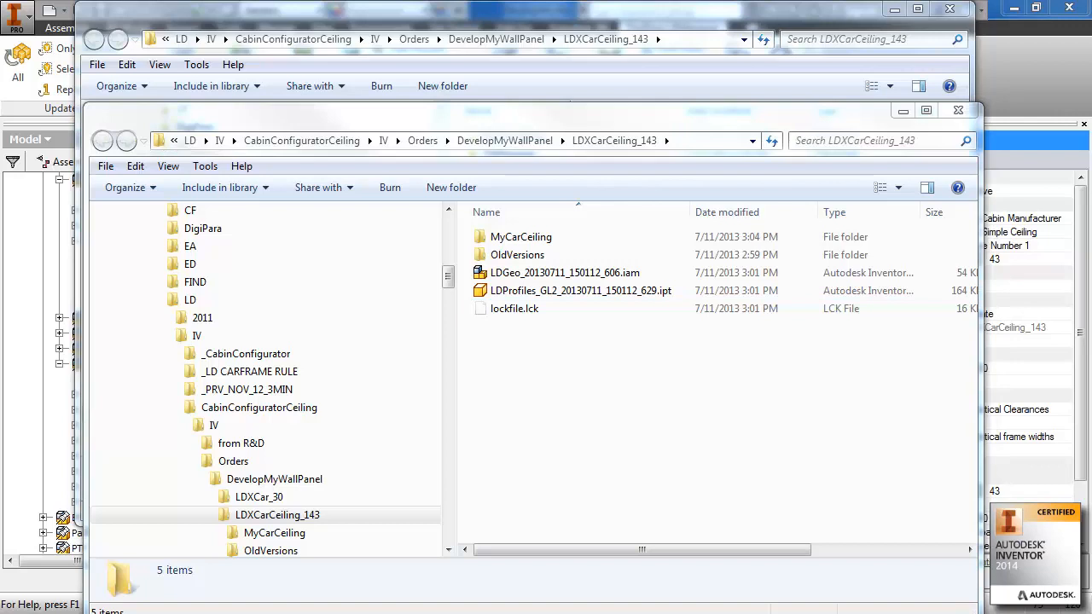
key("alt+Tab")
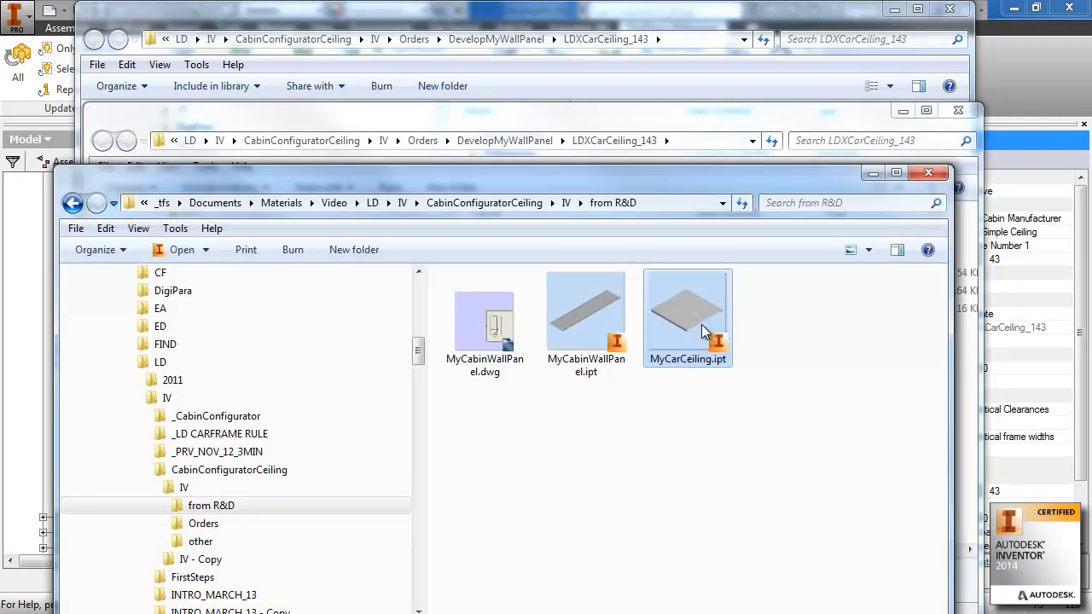
- Copy MyCarCeiling.ipt into the ceiling's LDXCarCeiling_143 geometry folder and open the copy in Inventor
left_click(875, 174)
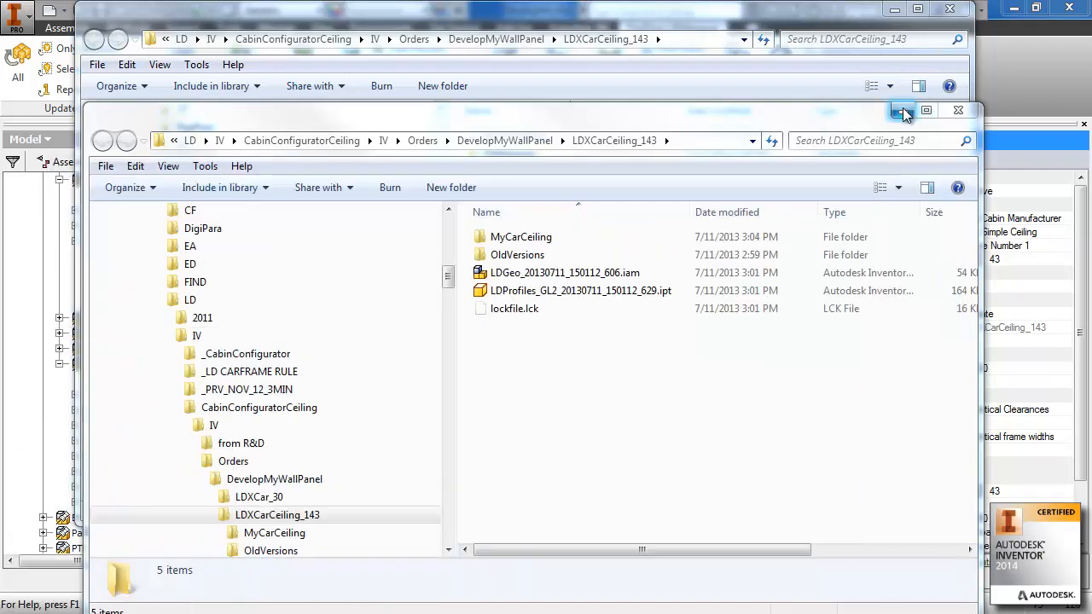
left_click(901, 112)
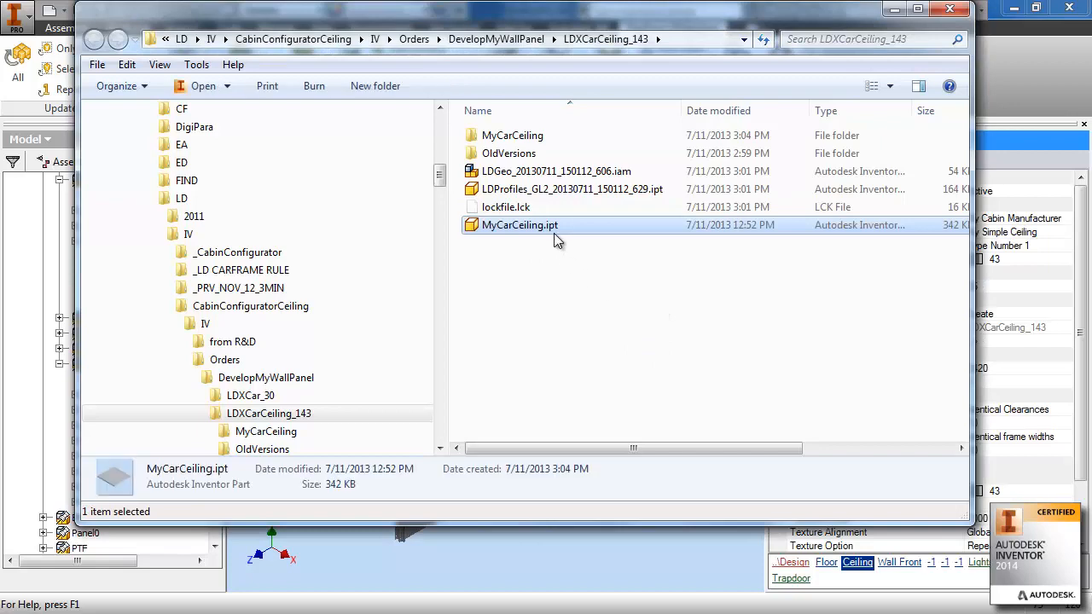
double_click(529, 225)
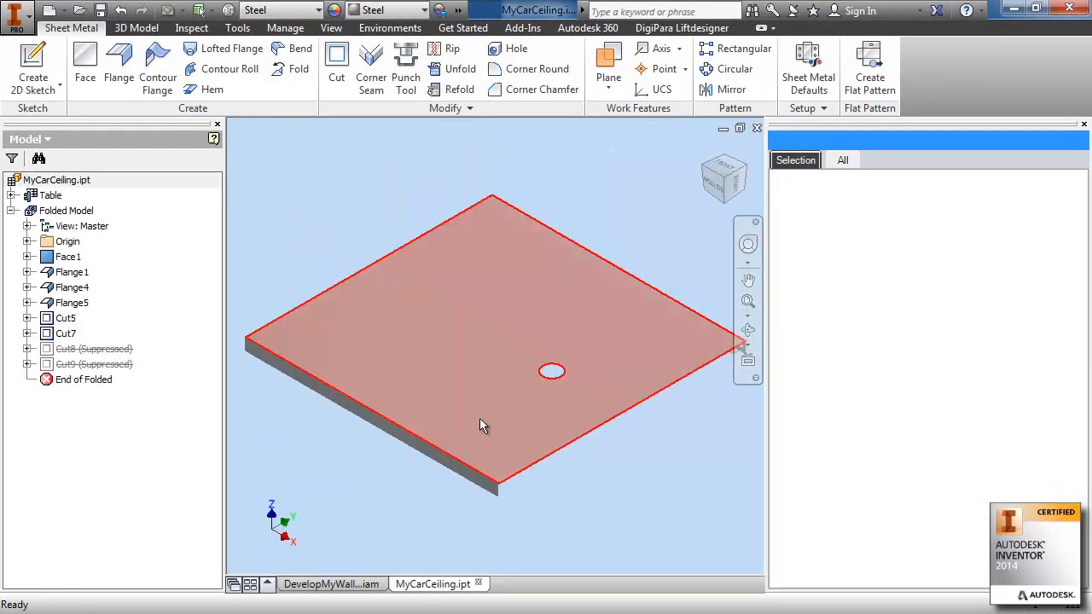
- Activate the 1400 member, "kabin tavanı gövdesi 1400", in the MyCarCeiling part's iPart table
left_click(11, 195)
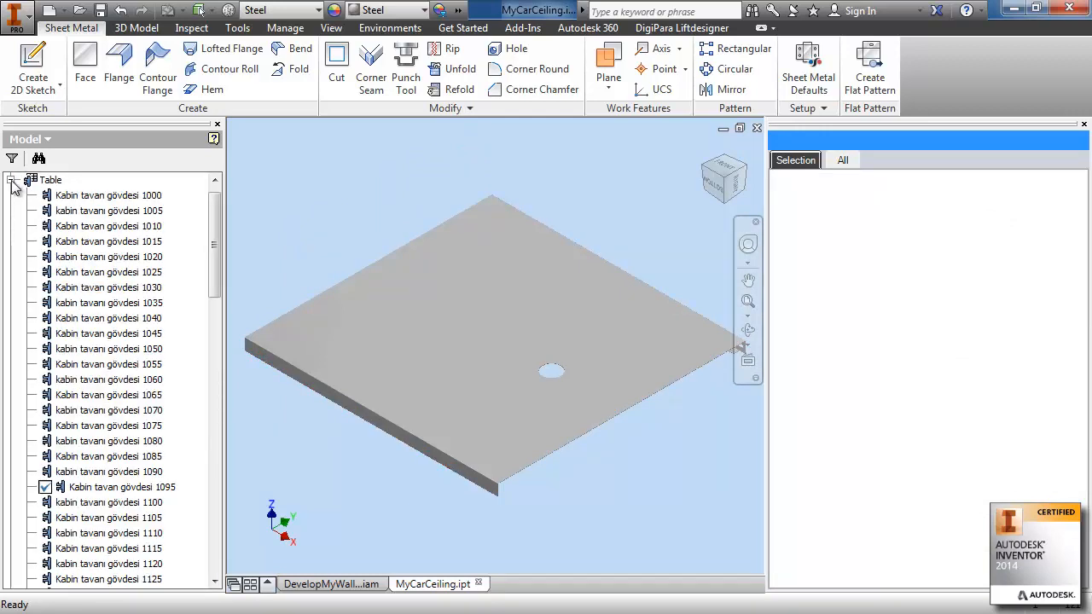
left_click_drag(214, 227, 223, 442)
double_click(143, 580)
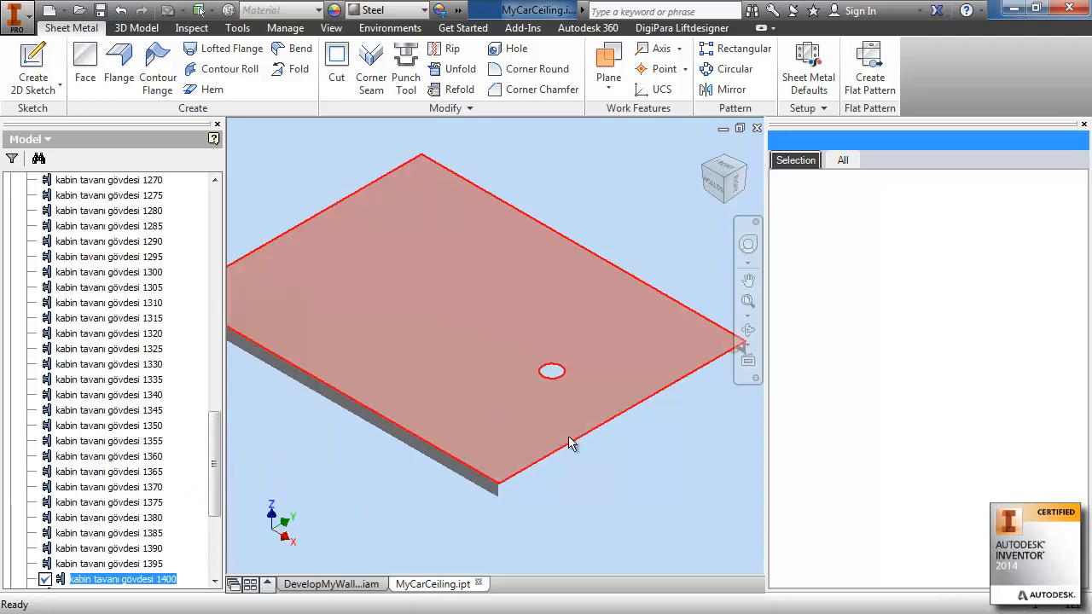
- Delete the iPart table from MyCarCeiling.ipt
left_click_drag(215, 463, 218, 235)
left_click(52, 195)
left_click(12, 195)
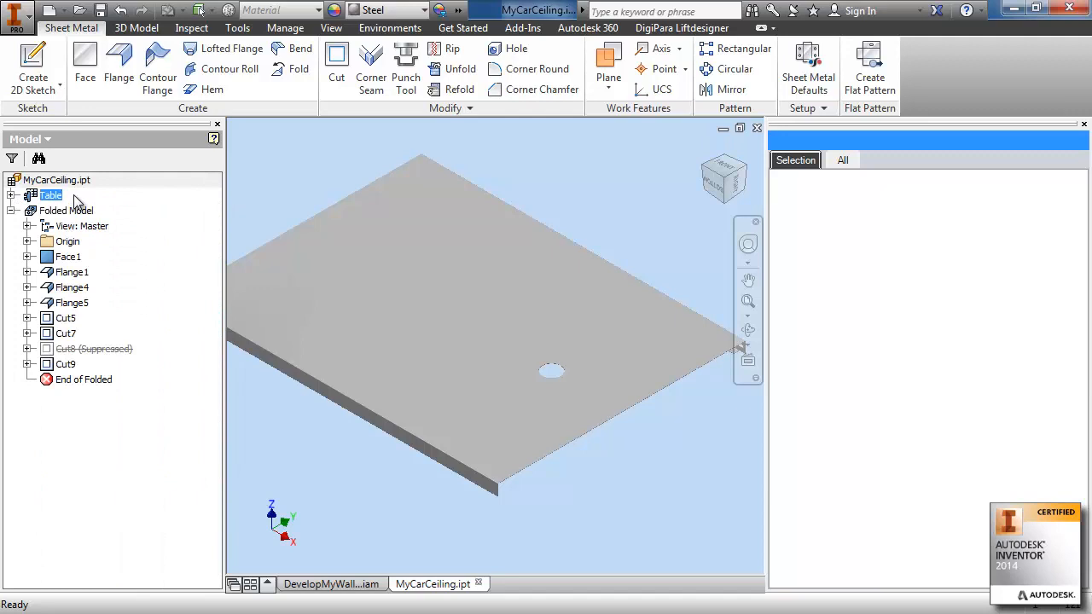
key("Delete")
left_click(594, 353)
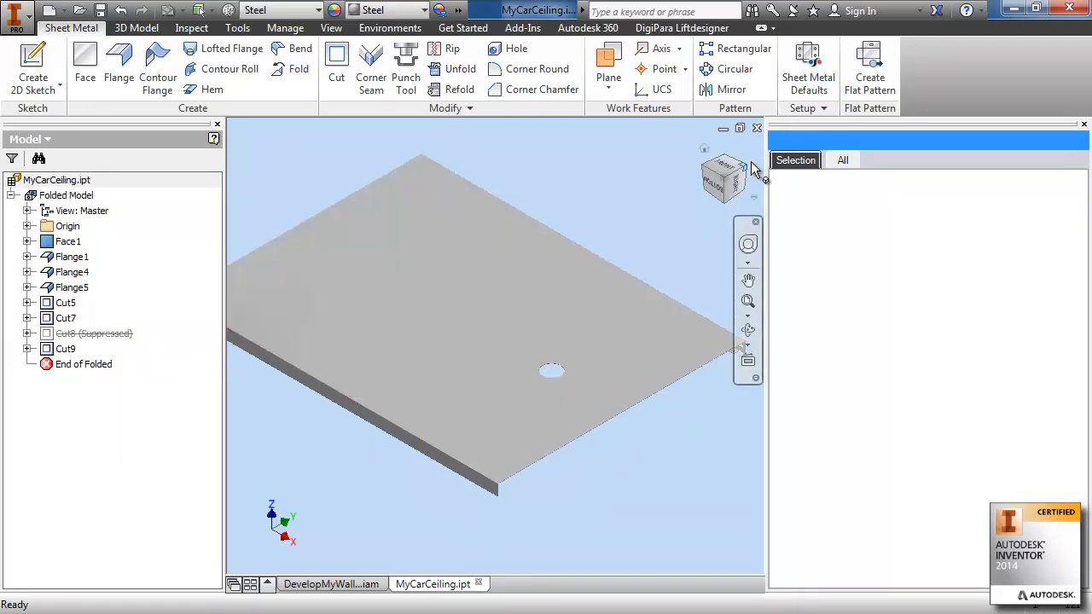
- Check the dimensions of Face1's Sketch1 and rename the model parameter of its 1400 mm length to MyCarDepth
left_click(745, 173)
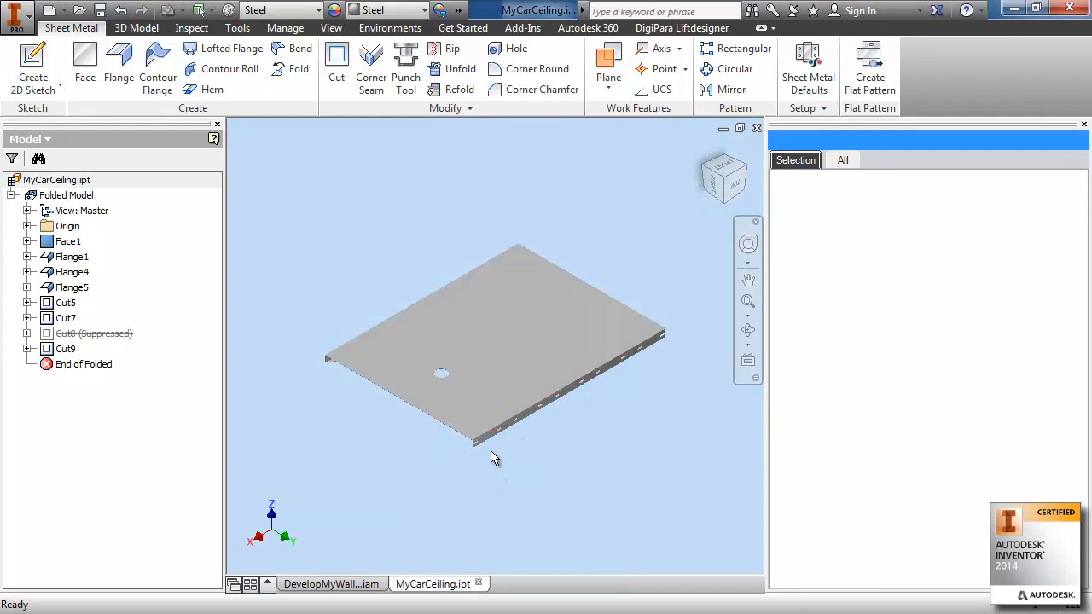
left_click(68, 242)
left_click(27, 242)
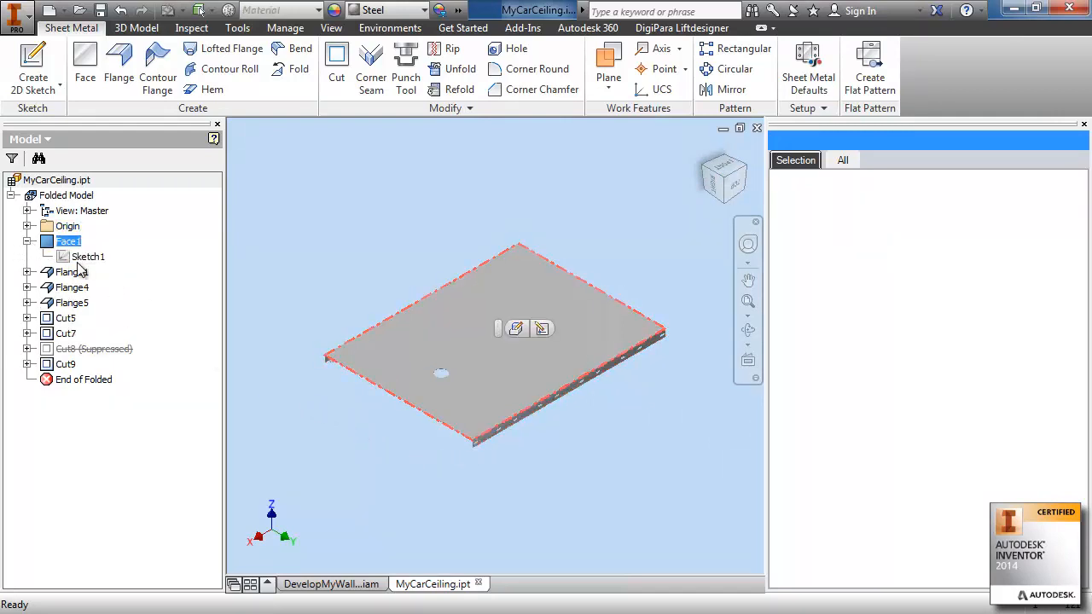
left_click(86, 257)
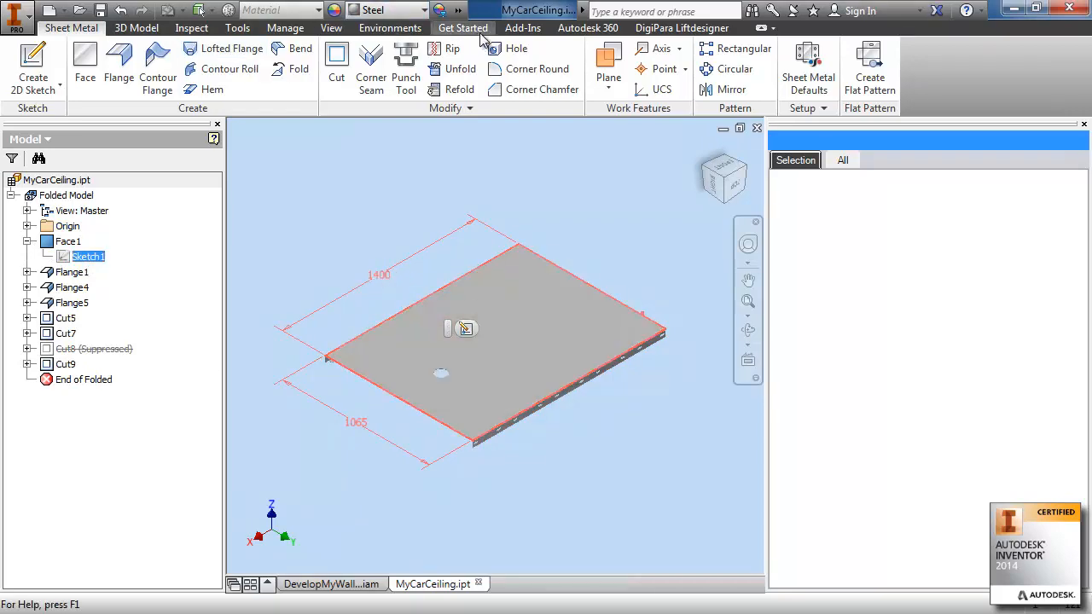
left_click(285, 27)
left_click(174, 67)
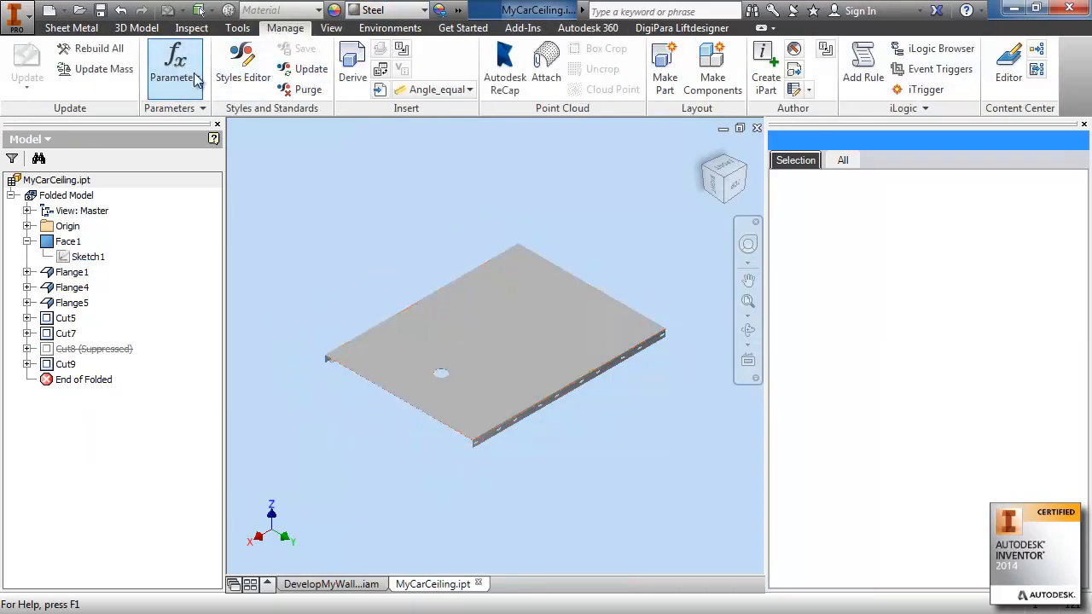
left_click(159, 113)
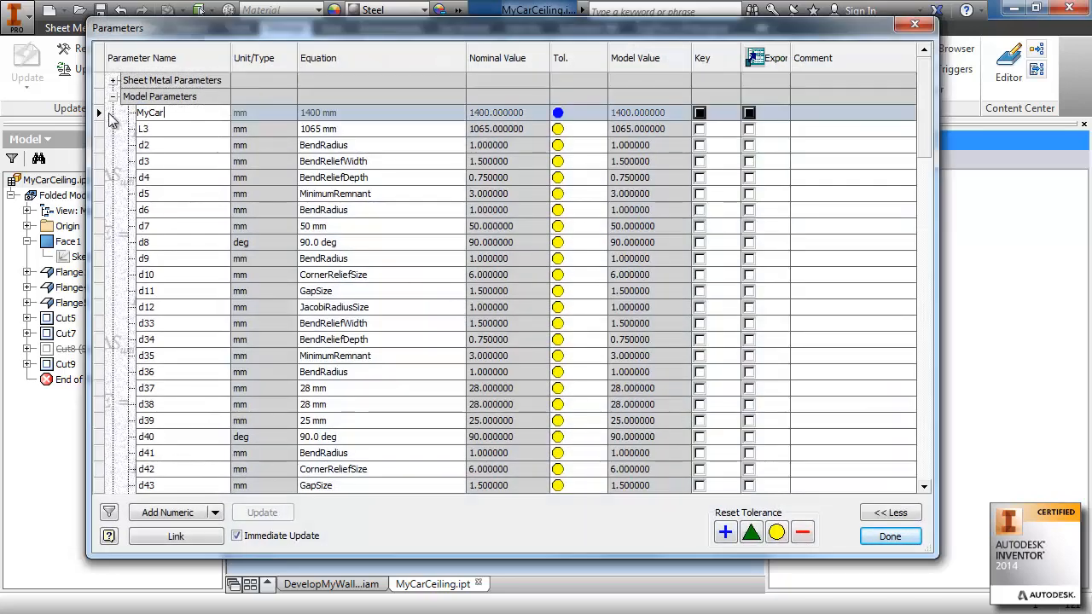
type("MyCarDepth")
- Rename the 1065 mm model parameter L3 to MyCarWidth, then save and close the ceiling part
left_click(160, 131)
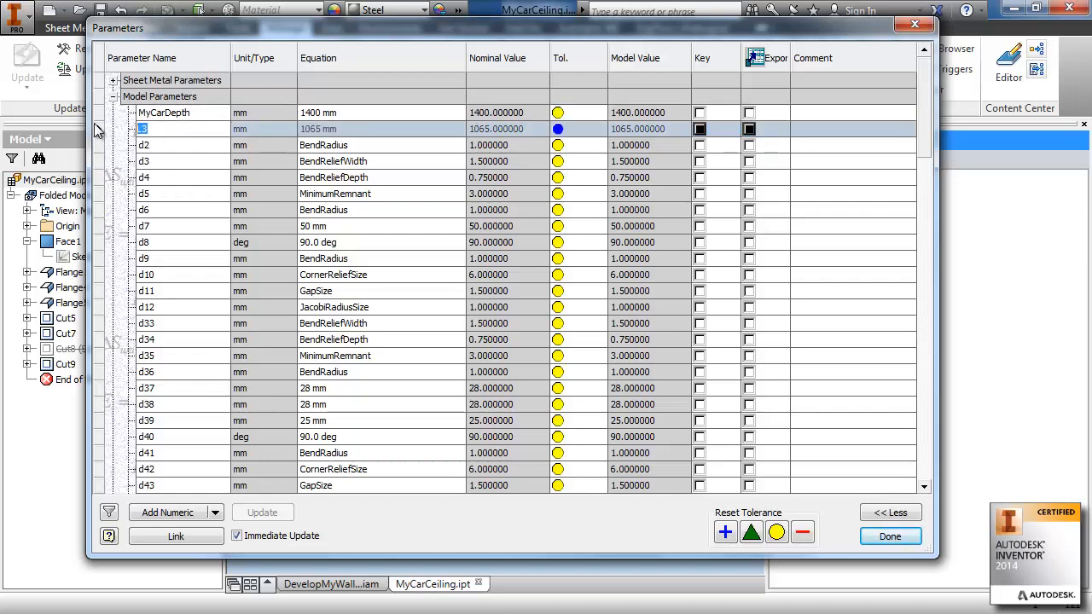
type("MyCarWidth")
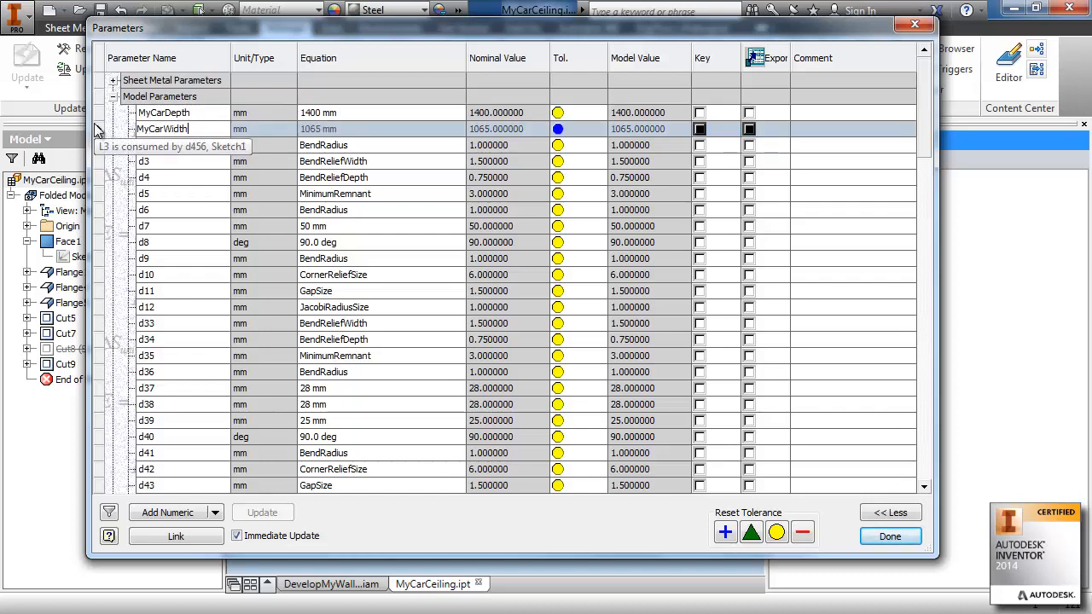
left_click(191, 145)
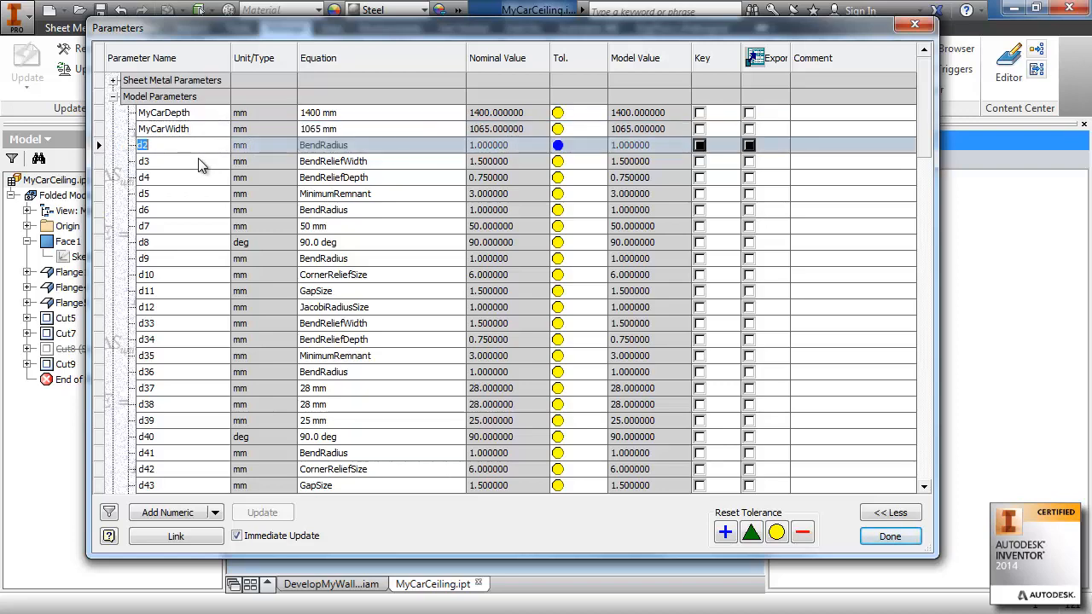
left_click(887, 534)
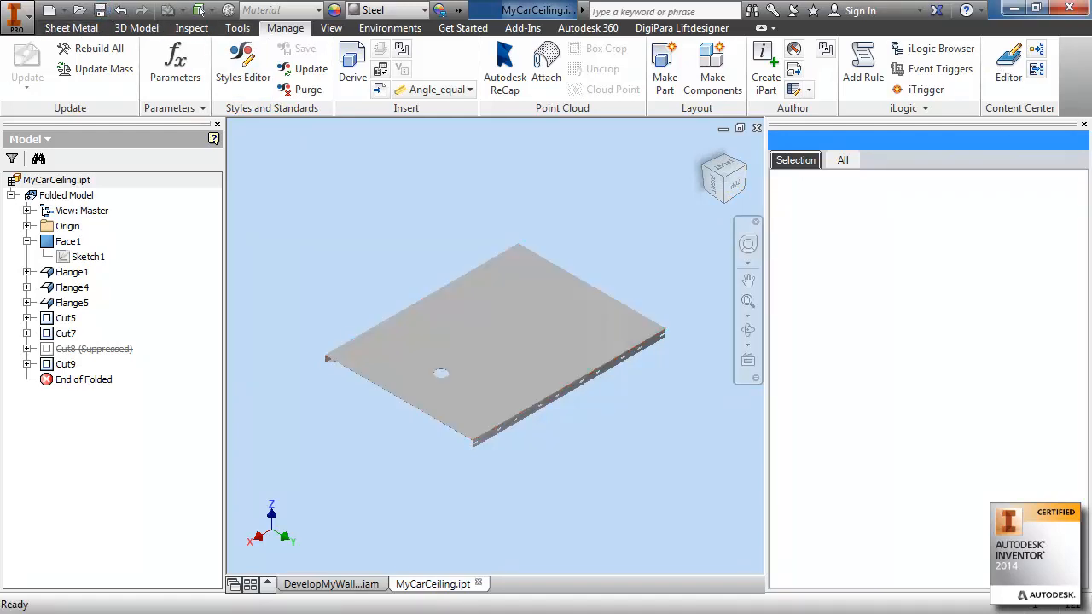
left_click(757, 129)
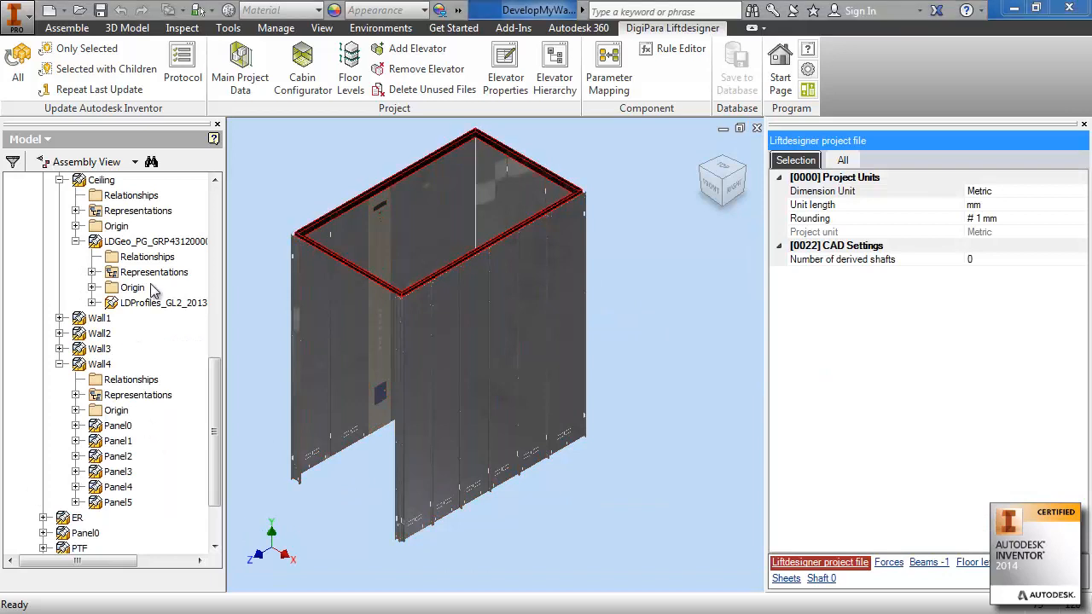
- Activate the ceiling's LDGeo subassembly for in-place editing and copy the path of its geometry folder LDXCarCeiling_143
left_click(145, 243)
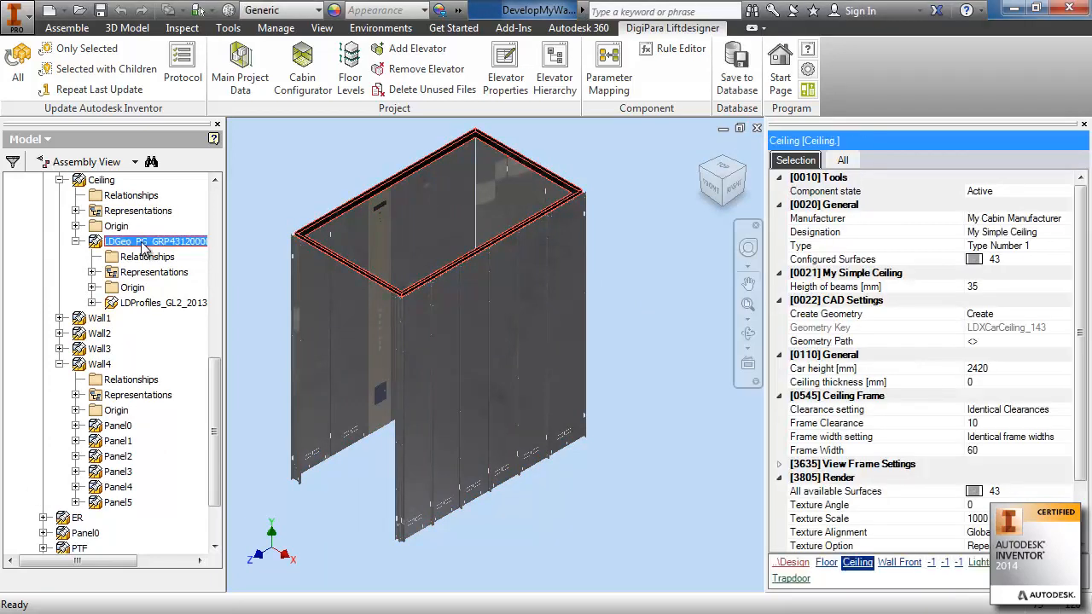
double_click(145, 241)
left_click_drag(216, 424, 217, 360)
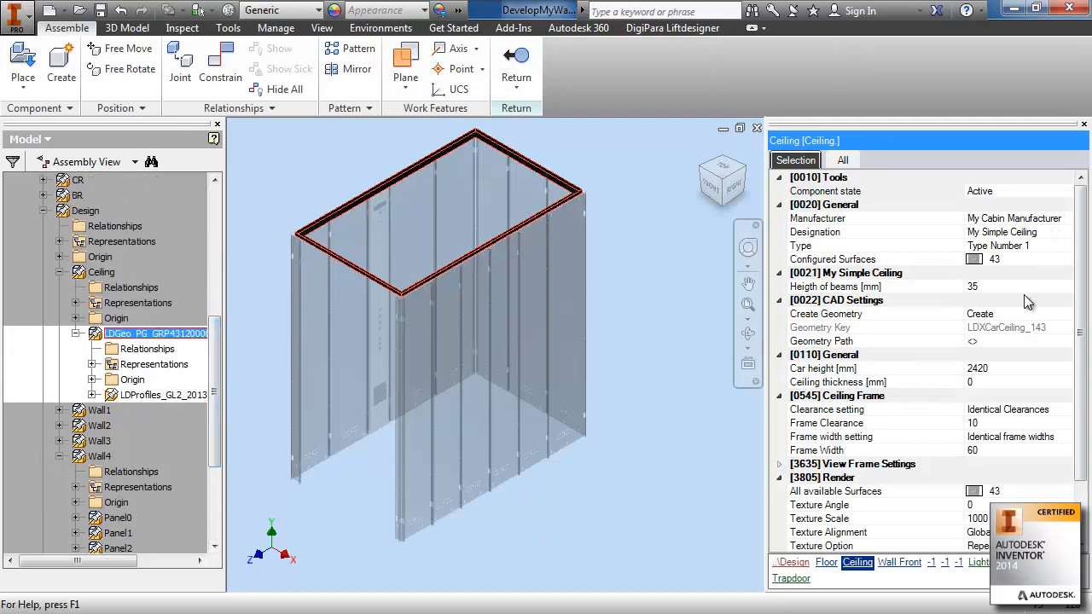
left_click(1026, 342)
left_click(1066, 342)
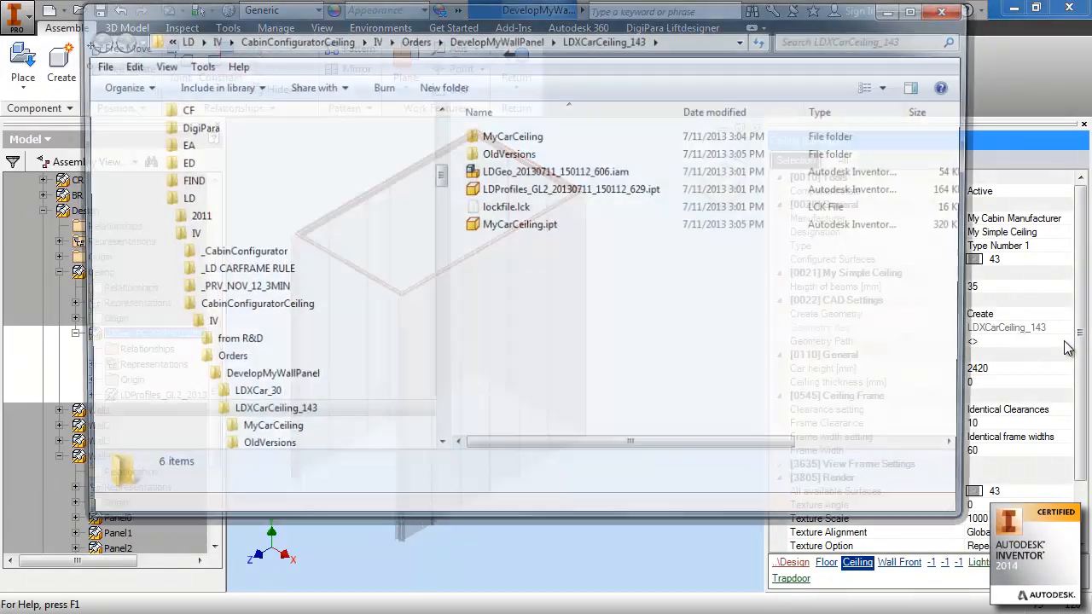
left_click(674, 40)
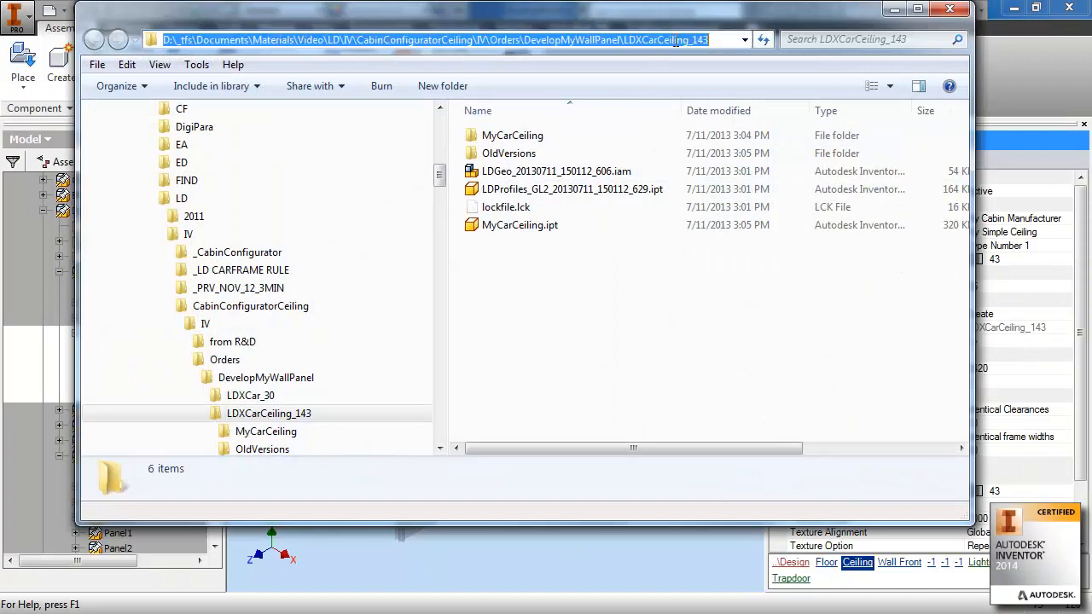
left_click(949, 11)
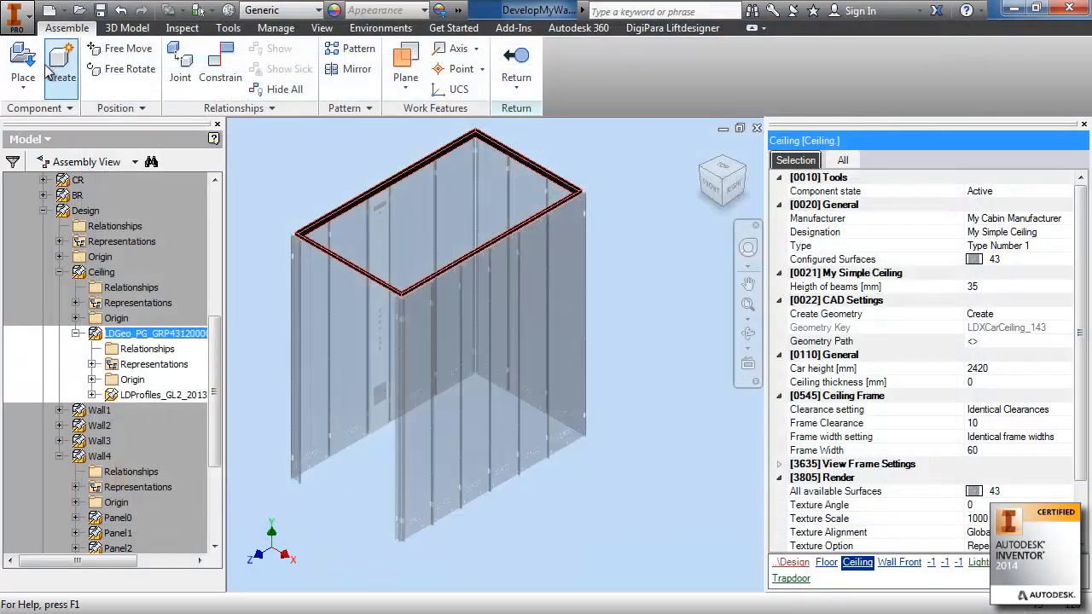
- Place one MyCarCeiling.ipt from LDXCarCeiling_143 beside the cabin in the LDGeo subassembly and delete the existing LDProfiles_GL2 part
left_click(24, 59)
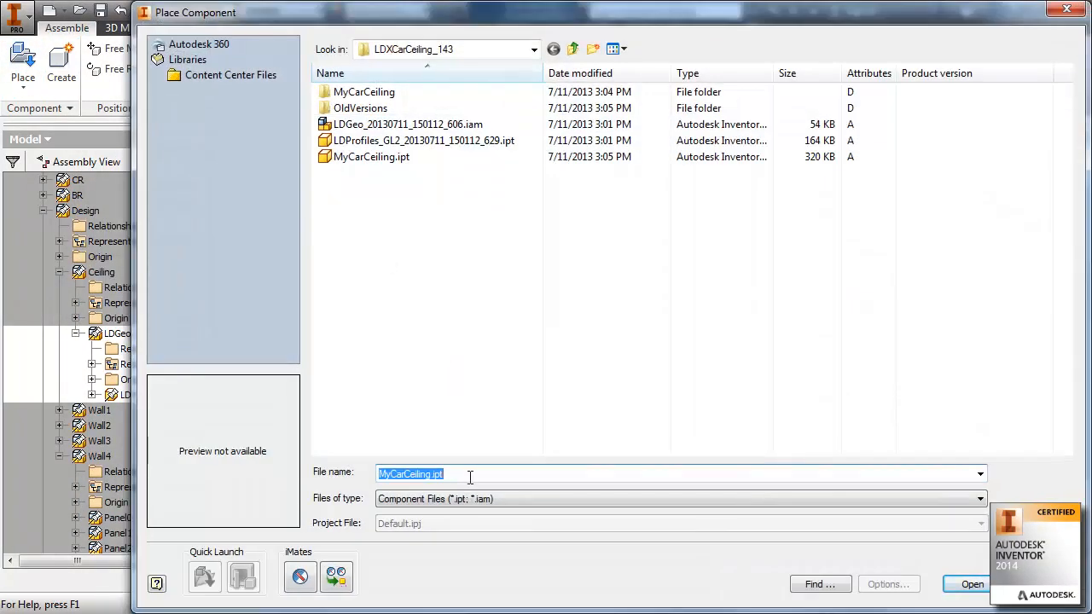
key("BackSpace")
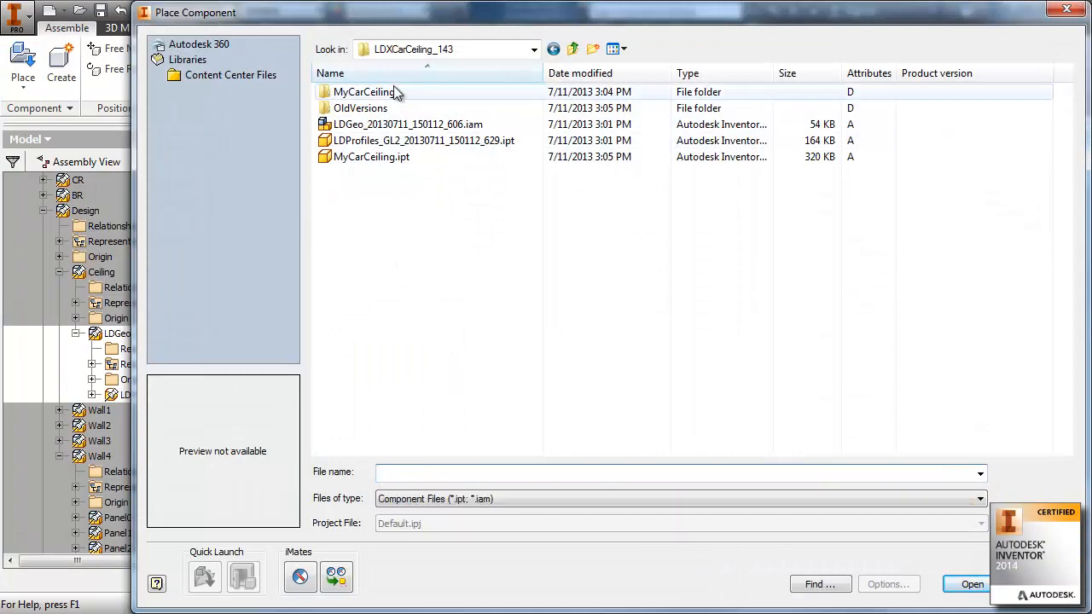
double_click(359, 162)
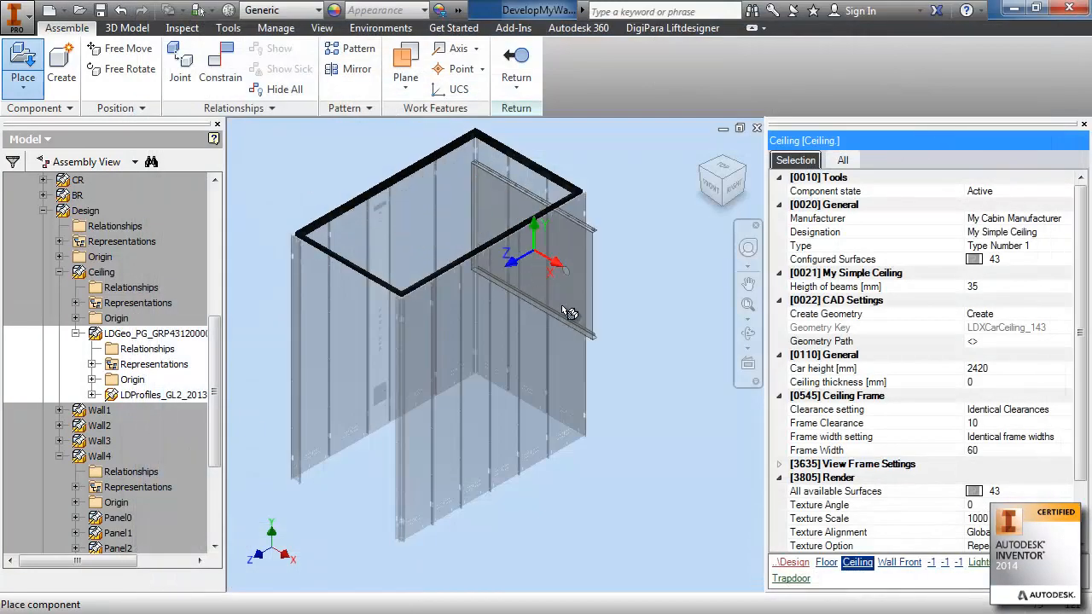
left_click(665, 394)
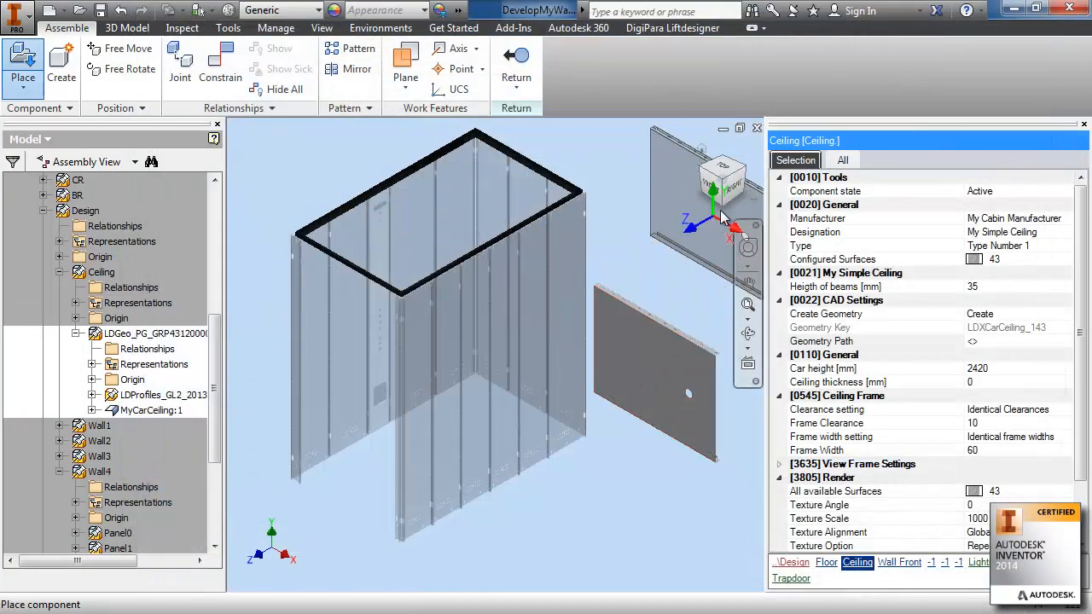
key("Escape")
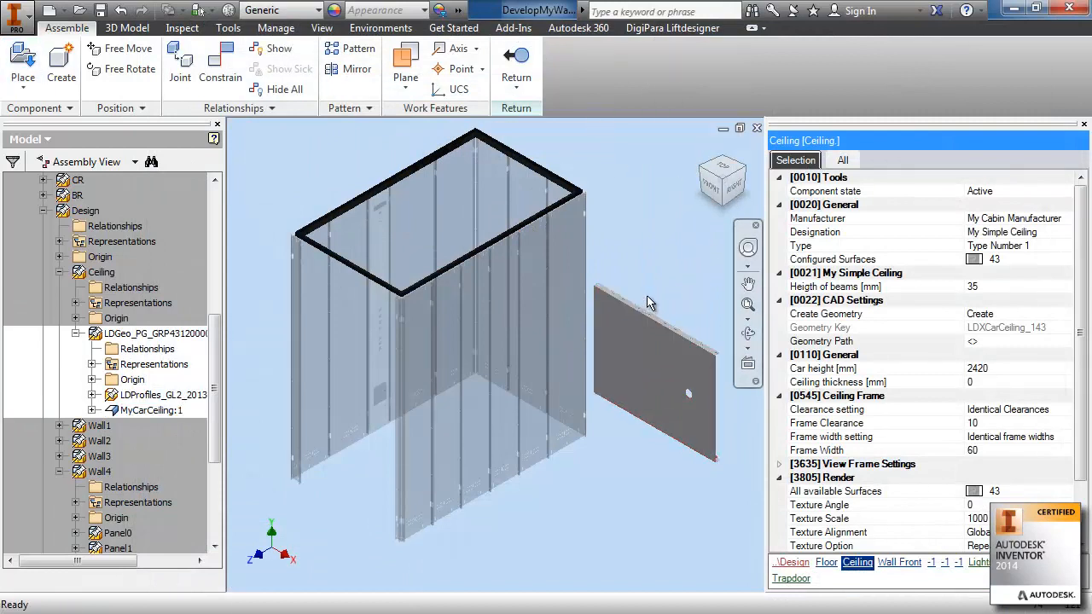
left_click(158, 395)
key("Delete")
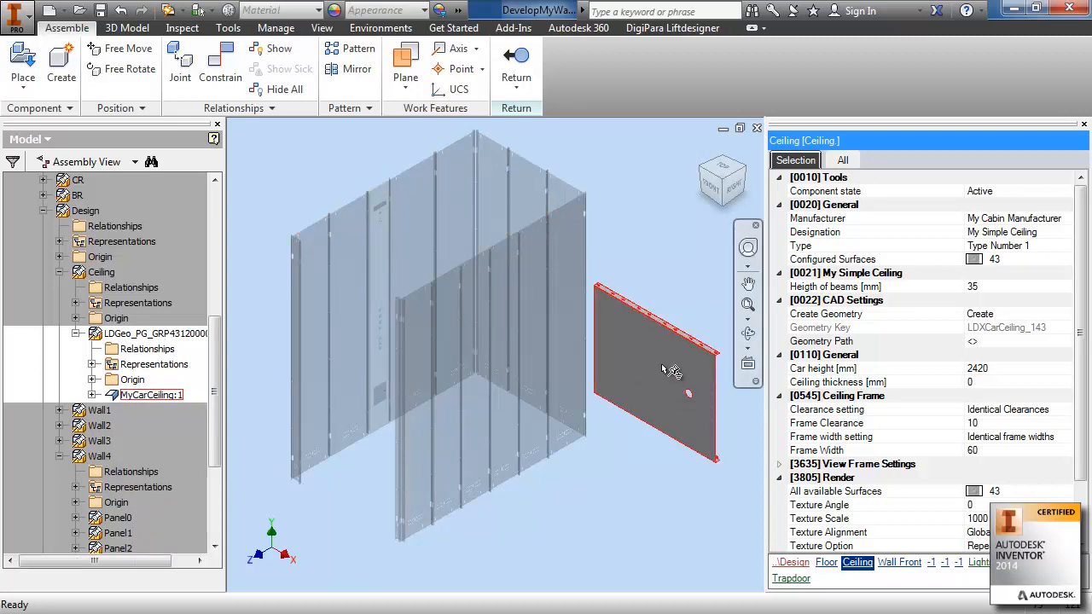
- Mate the LDGeo subassembly's XZ plane to MyCarCeiling's XY plane with a 0 mm offset
left_click(91, 395)
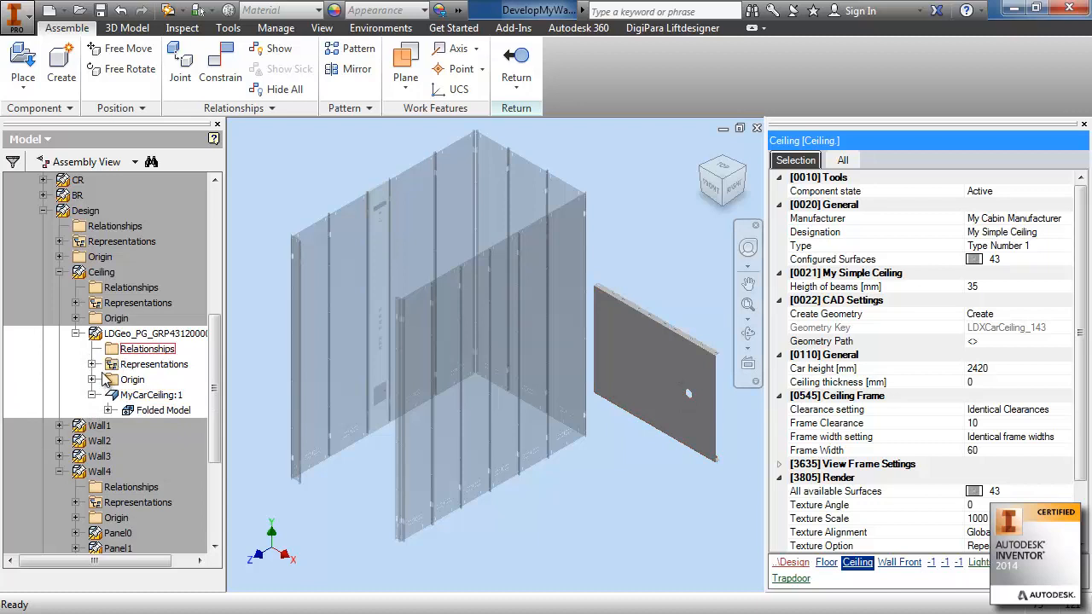
left_click(92, 379)
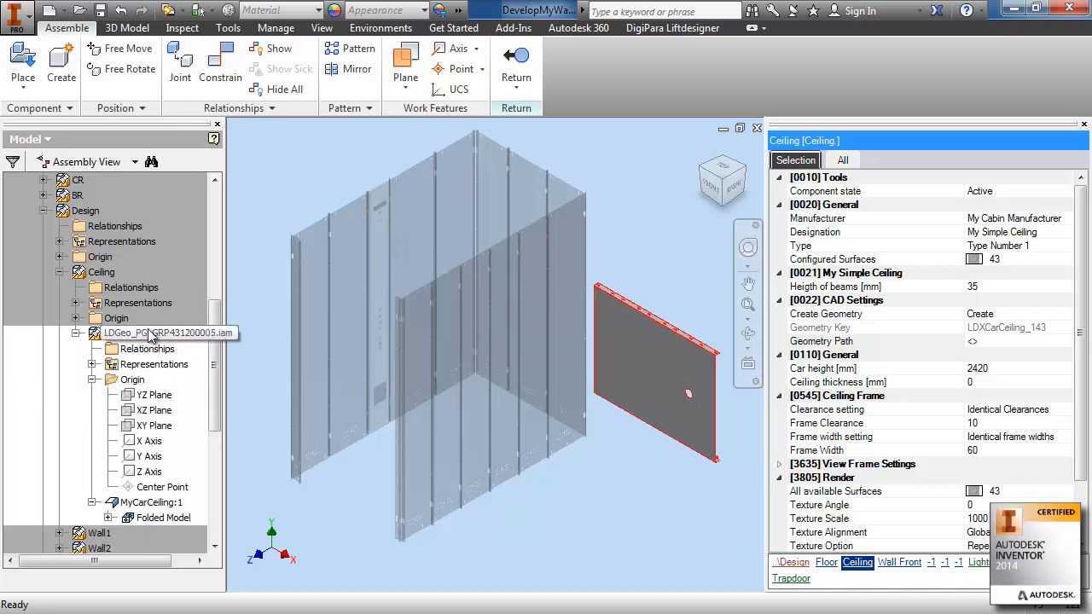
left_click_drag(224, 362, 241, 386)
left_click(109, 479)
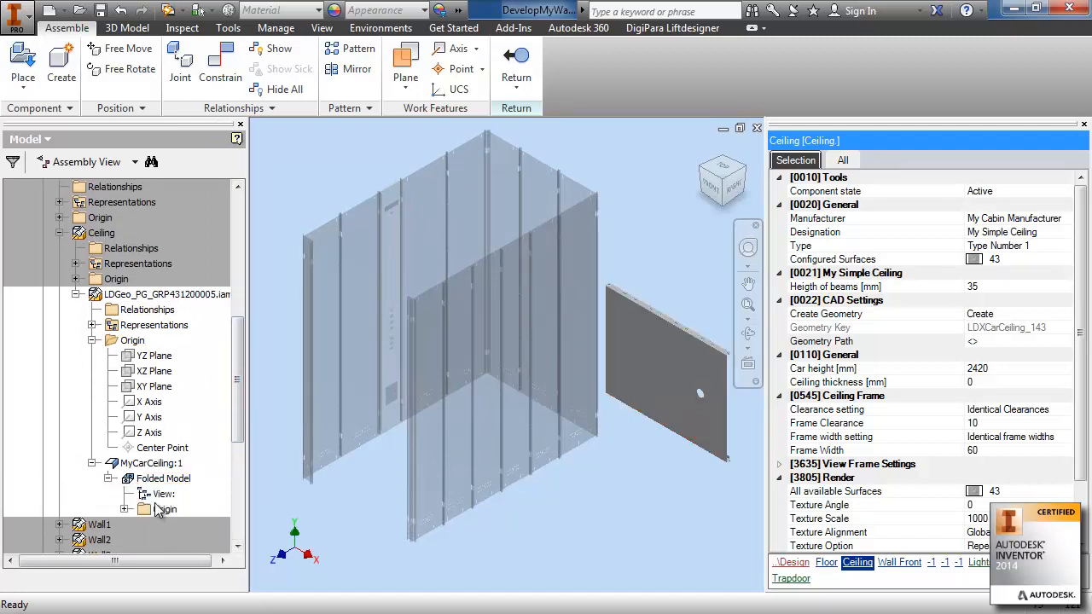
left_click(125, 509)
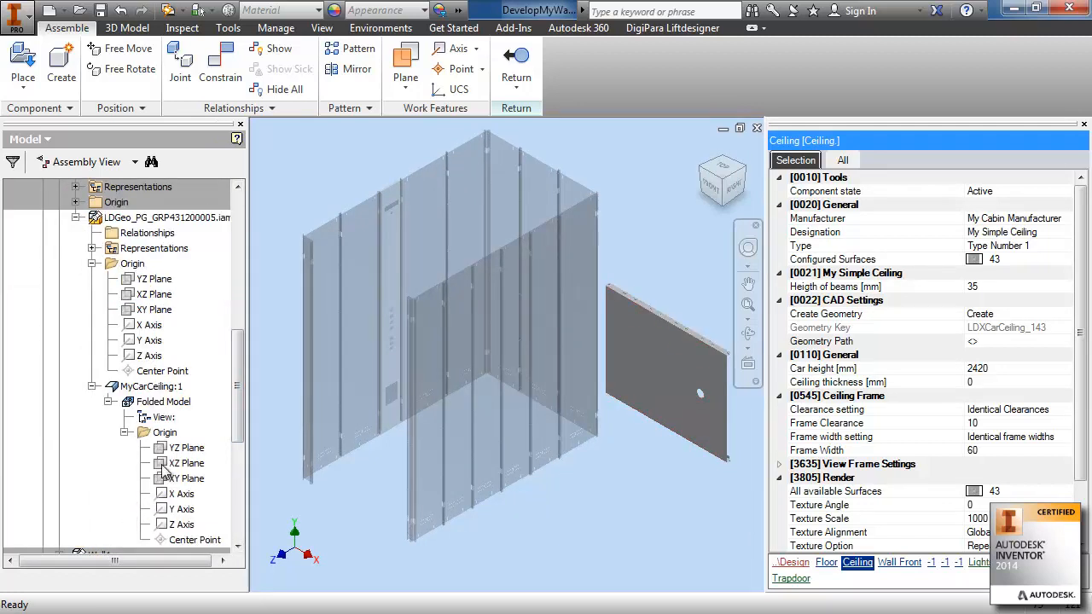
left_click(154, 294)
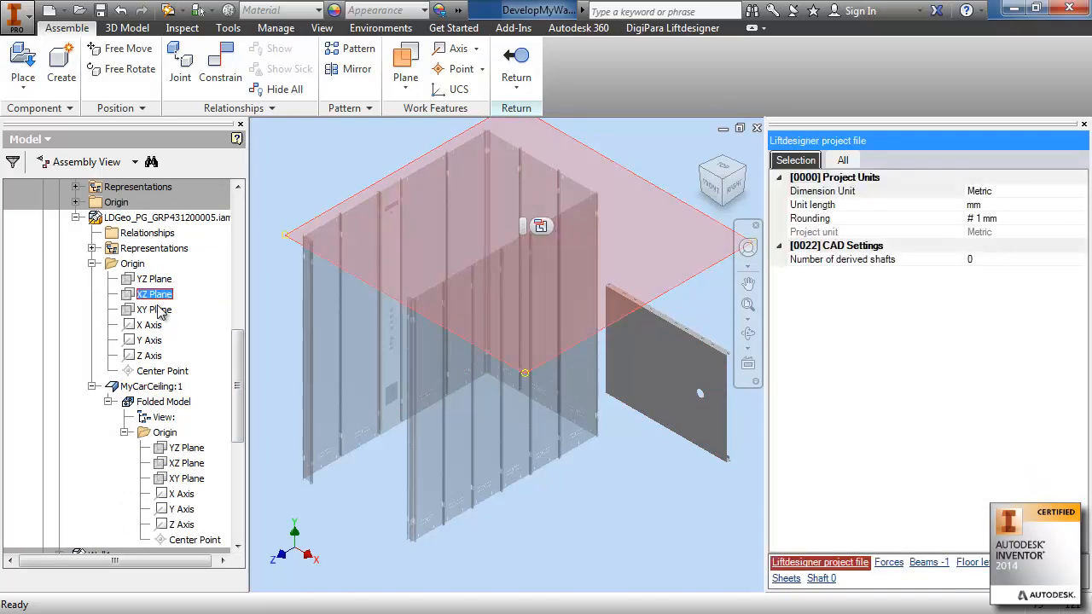
left_click(220, 68)
left_click_drag(863, 154, 940, 155)
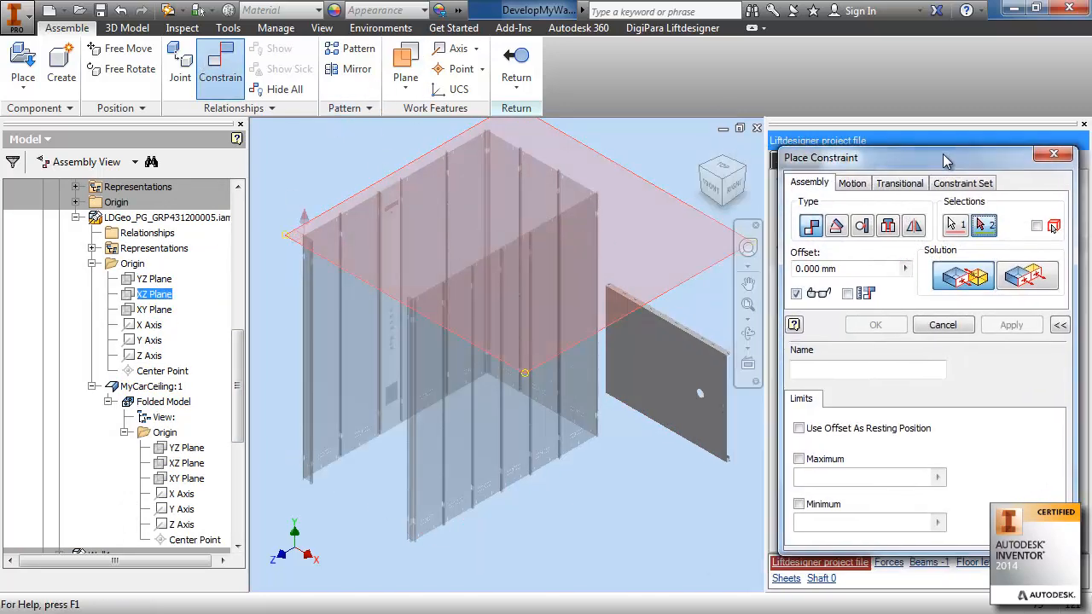
left_click(186, 479)
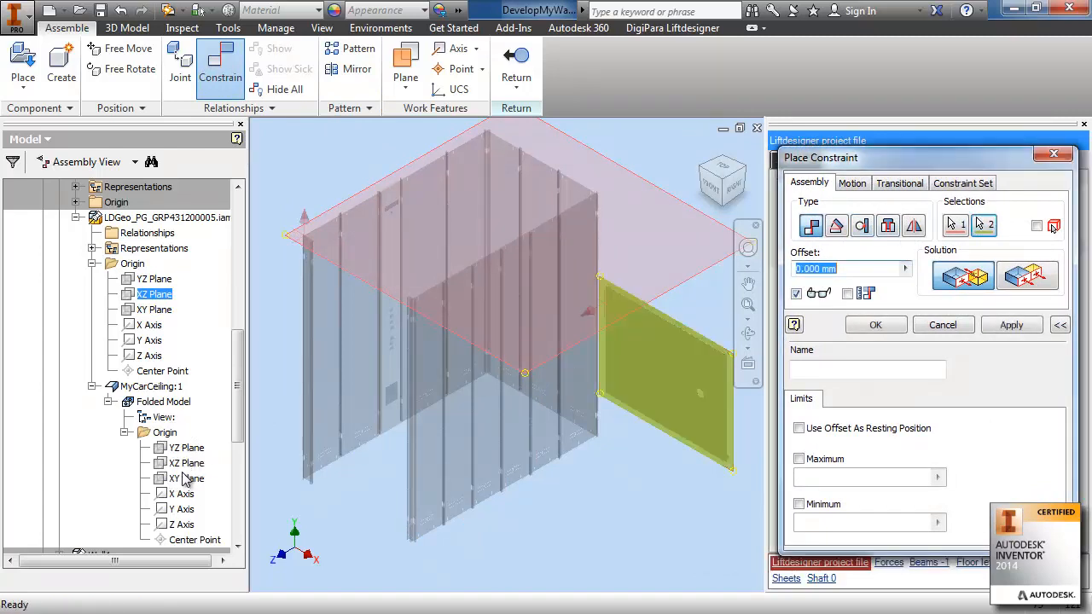
left_click(1011, 326)
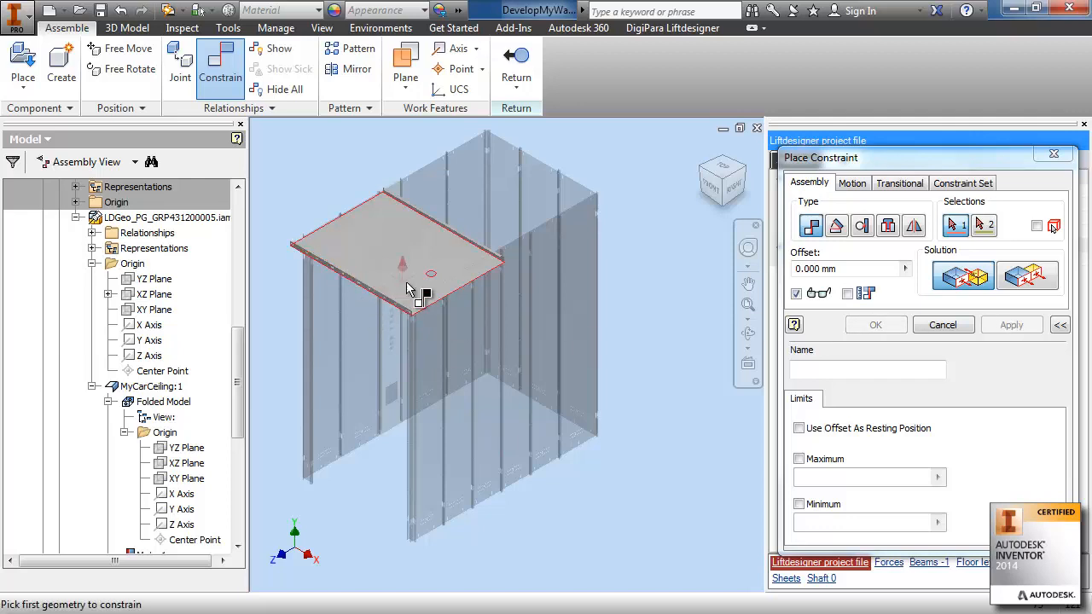
- Change the solution of the ceiling's Mate:1 constraint on the XZ plane to Flush
left_click_drag(244, 371, 242, 388)
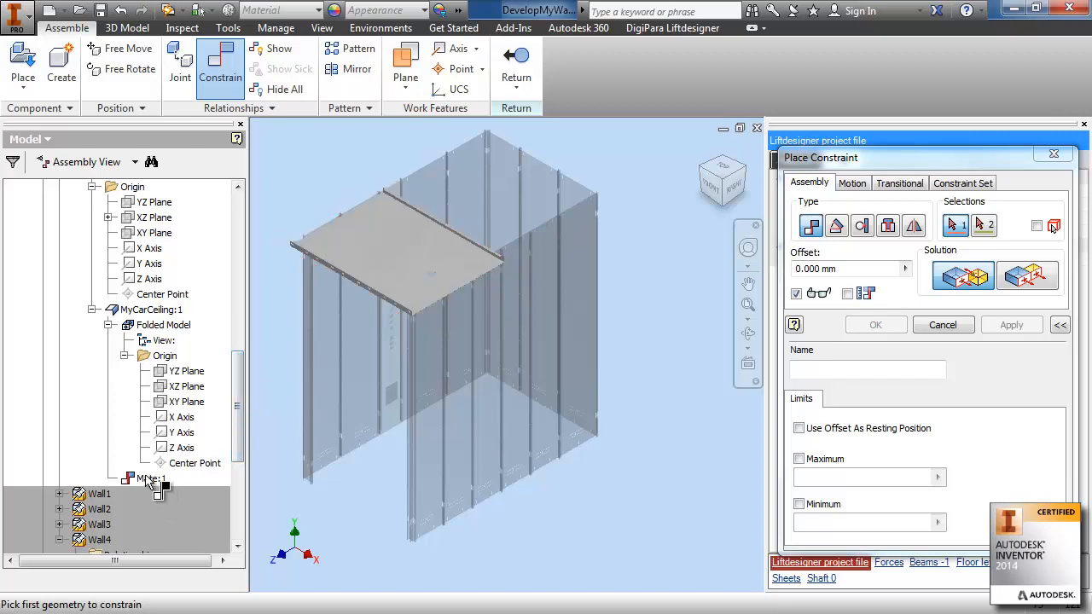
key("Escape")
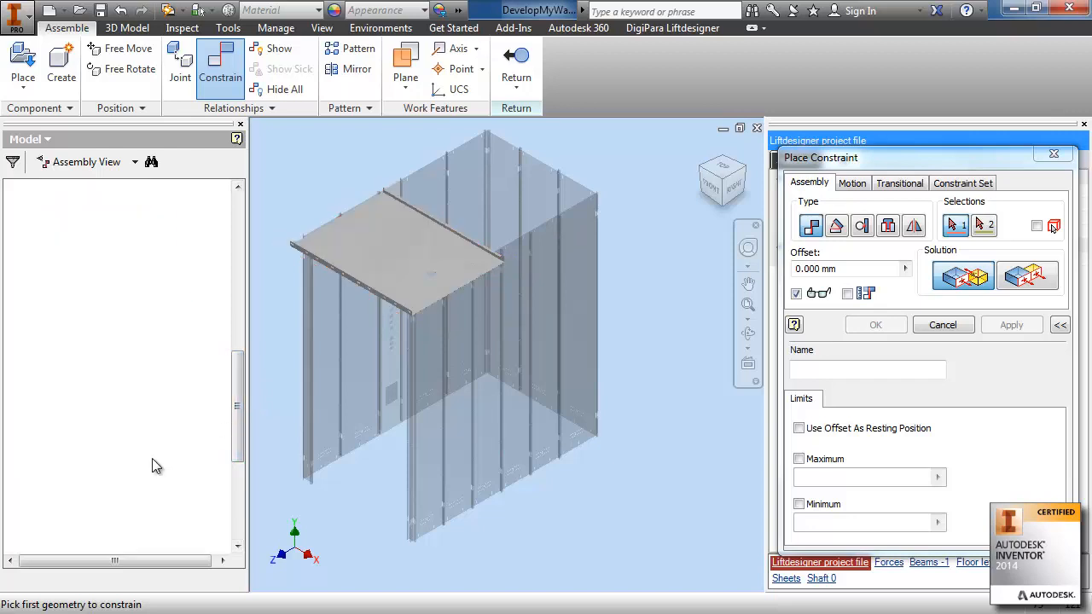
left_click(152, 479)
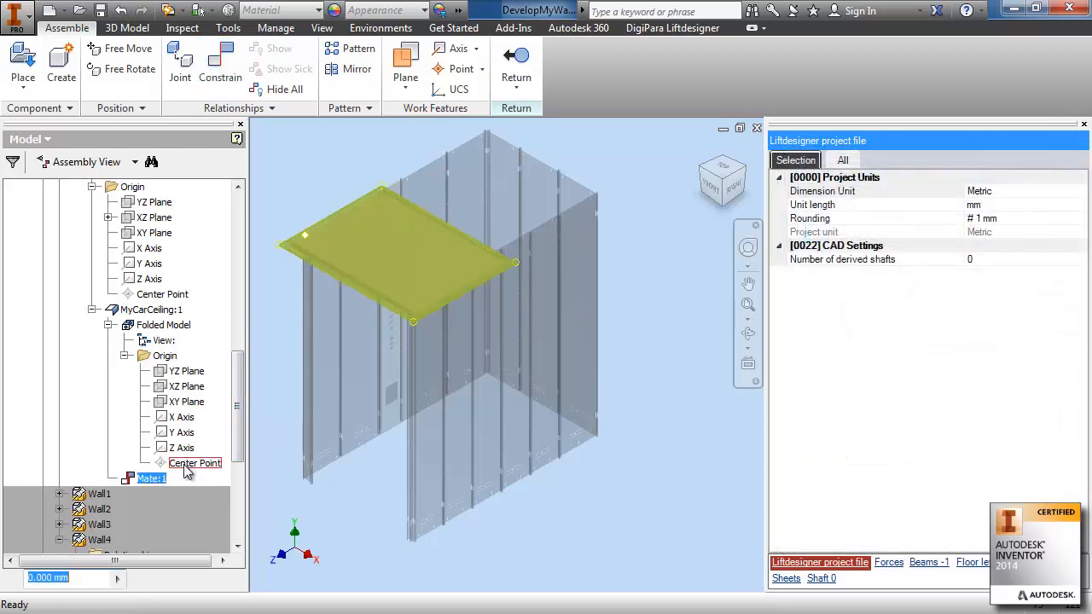
right_click(147, 480)
left_click(195, 454)
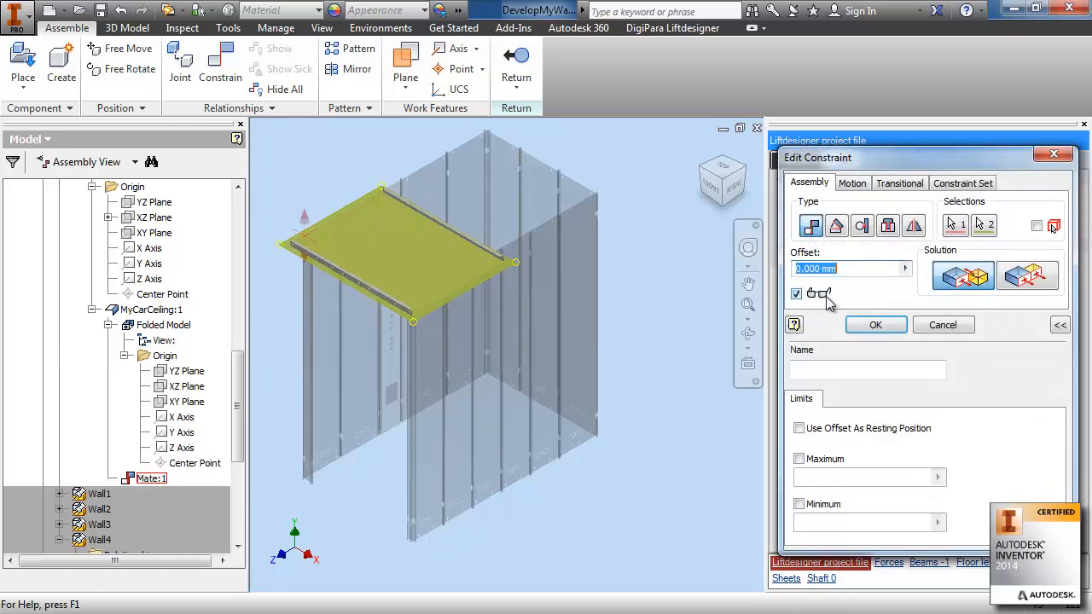
left_click(1030, 282)
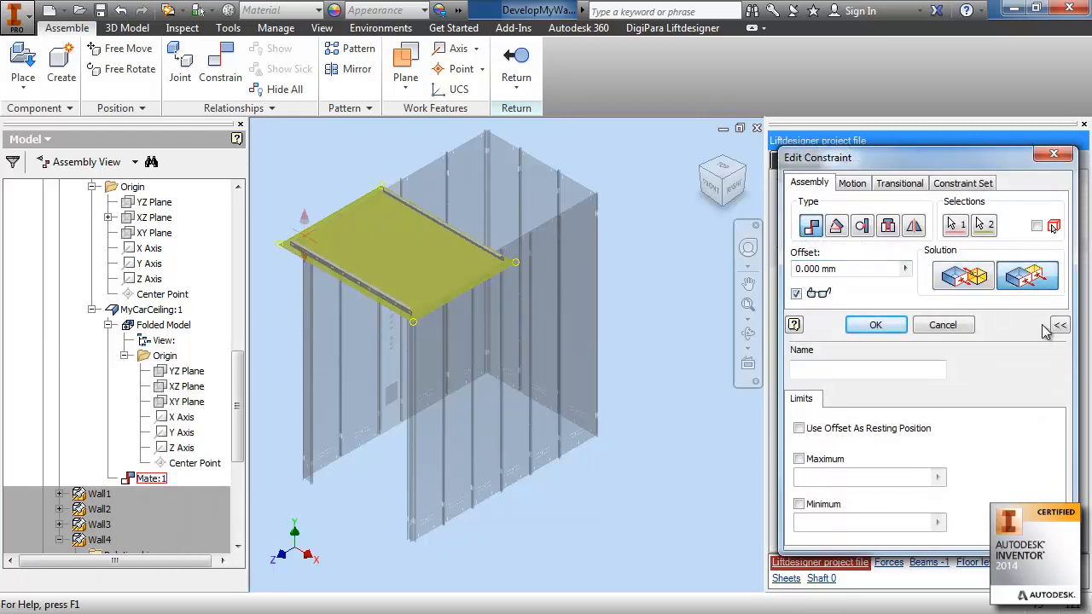
left_click(877, 326)
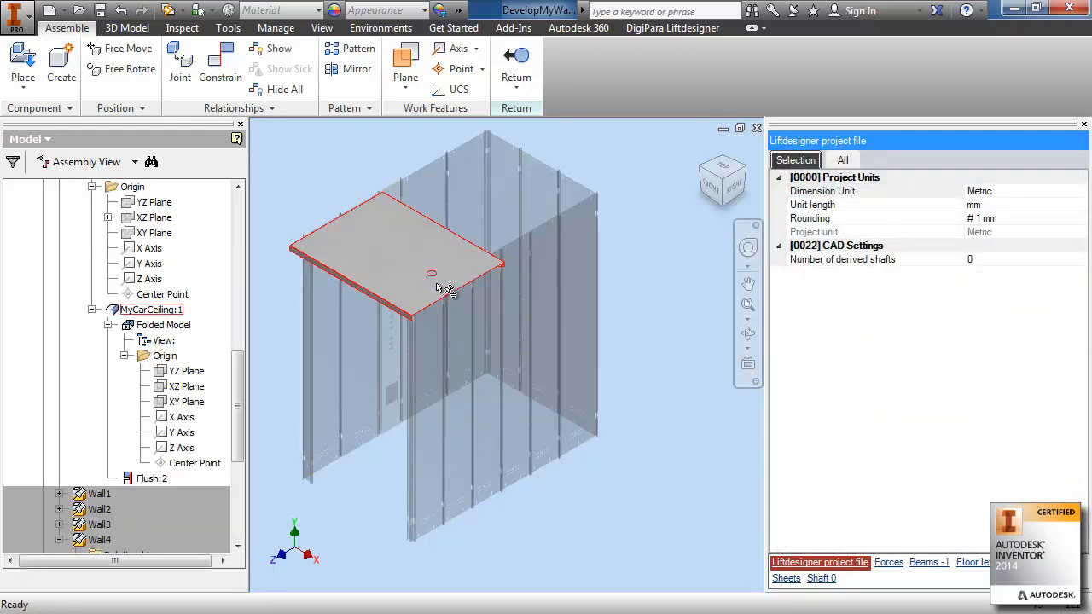
- Mate the LDGeo subassembly's YZ plane to MyCarCeiling's XZ plane with a 0 mm offset
left_click_drag(237, 362, 239, 325)
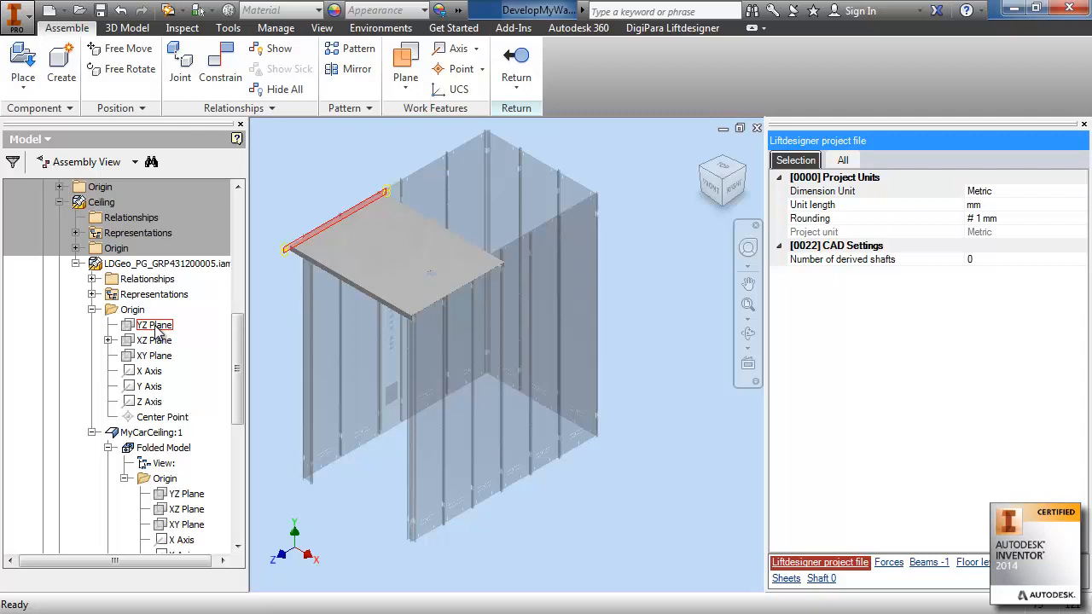
left_click(154, 328)
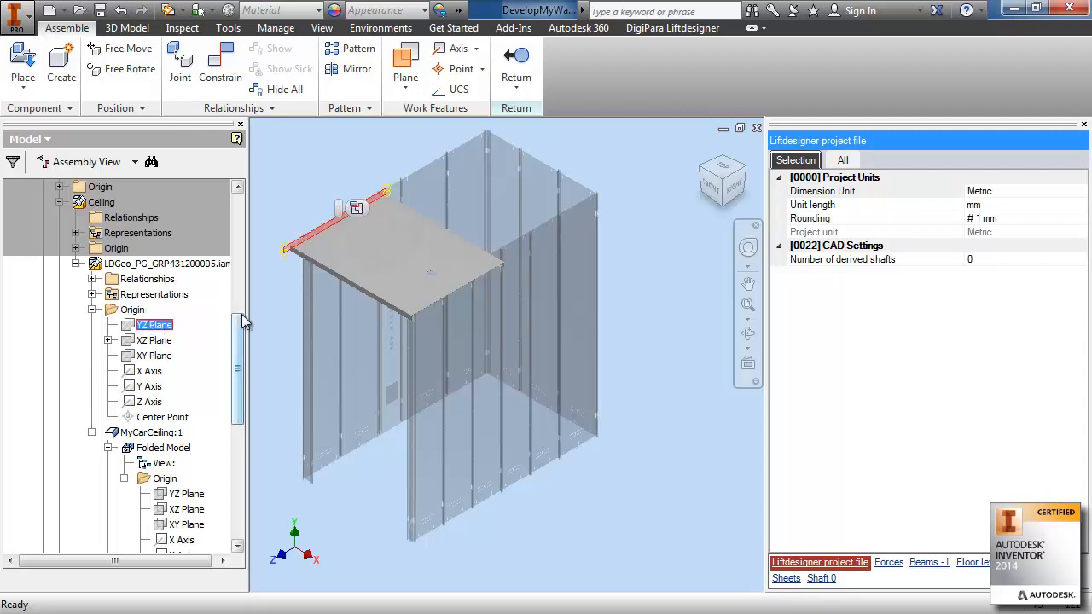
left_click(227, 69)
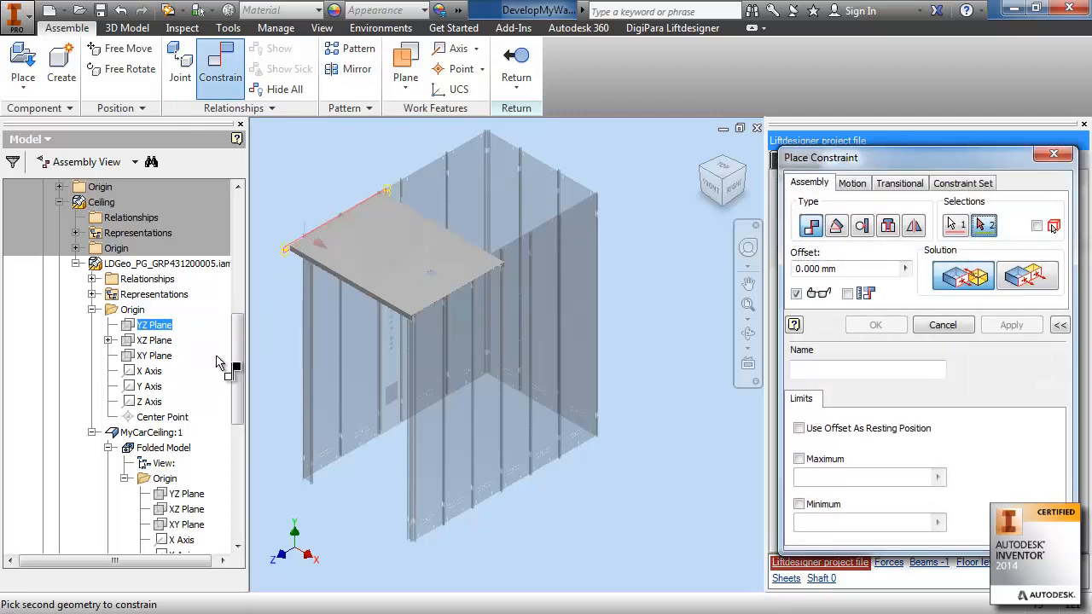
left_click(187, 510)
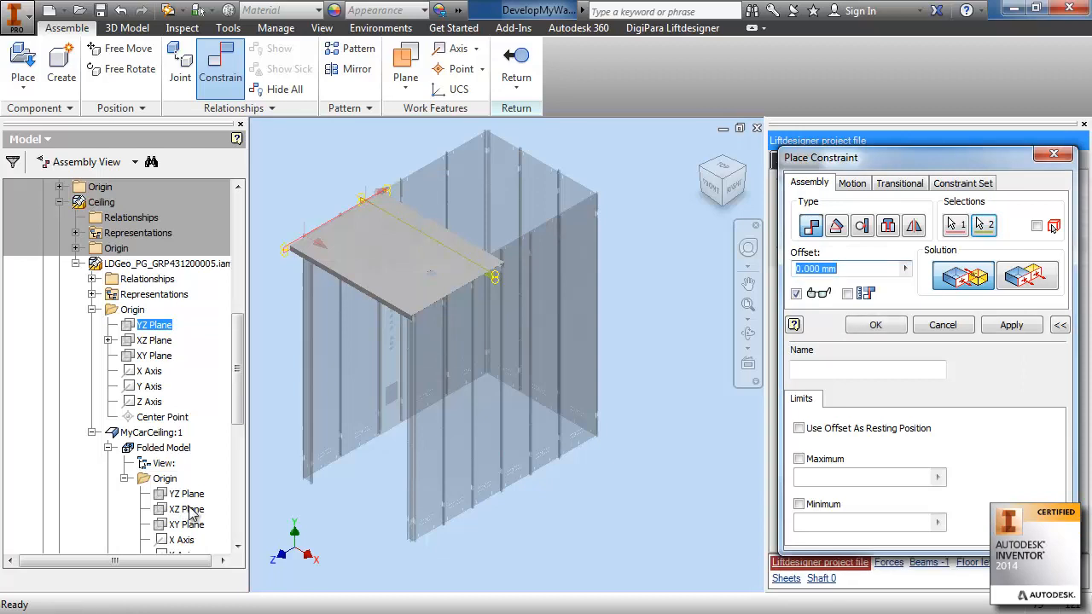
left_click(1010, 333)
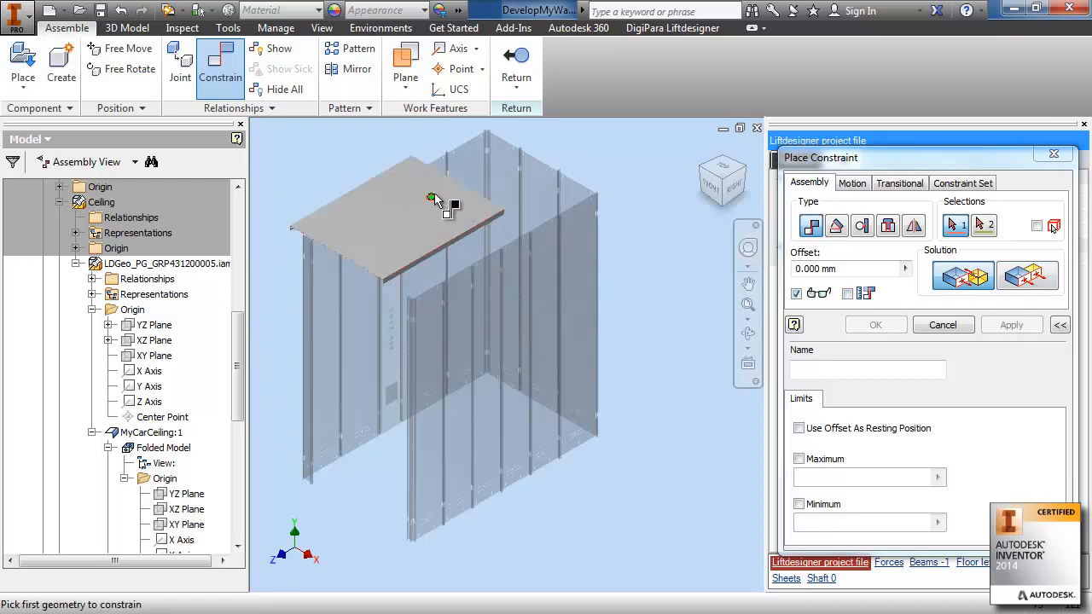
key("Escape")
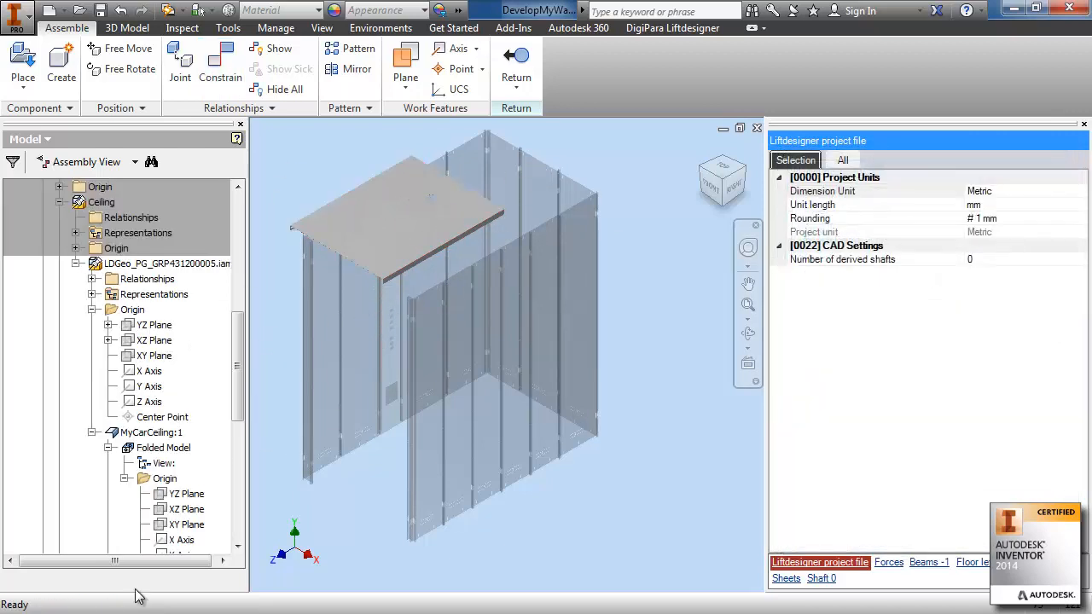
- Change the solution of the ceiling's YZ-to-XZ plane mate to Flush
left_click_drag(238, 363, 237, 409)
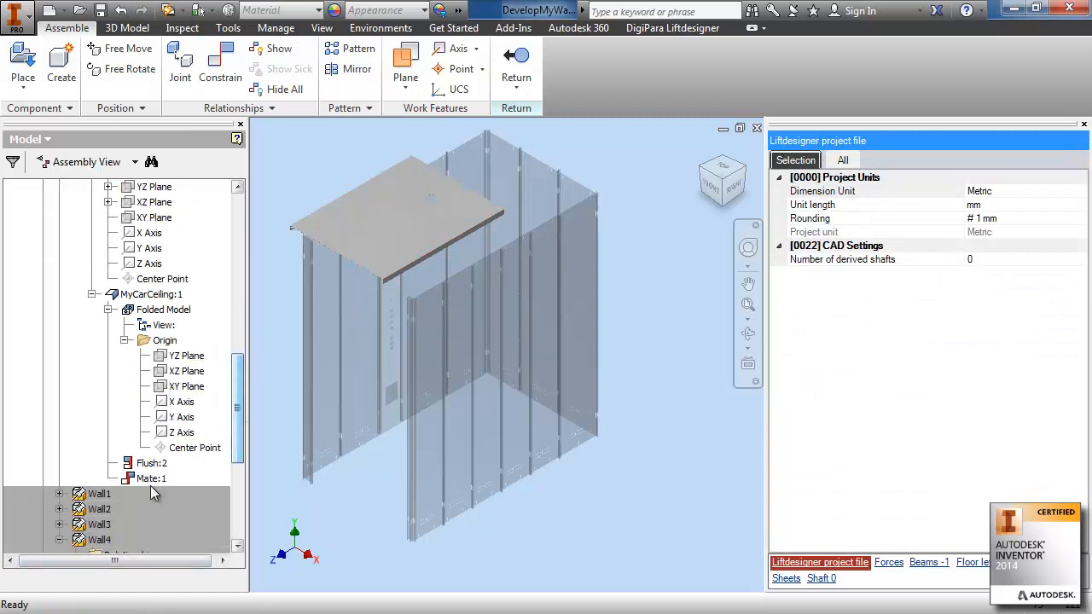
left_click(154, 479)
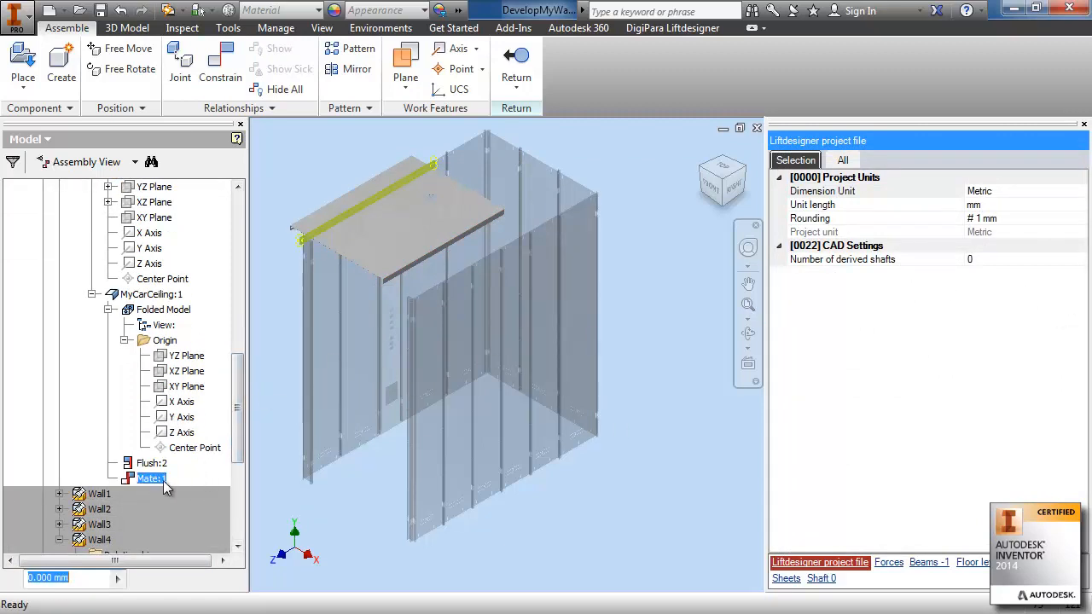
right_click(159, 484)
left_click(207, 454)
left_click(1043, 282)
left_click(883, 324)
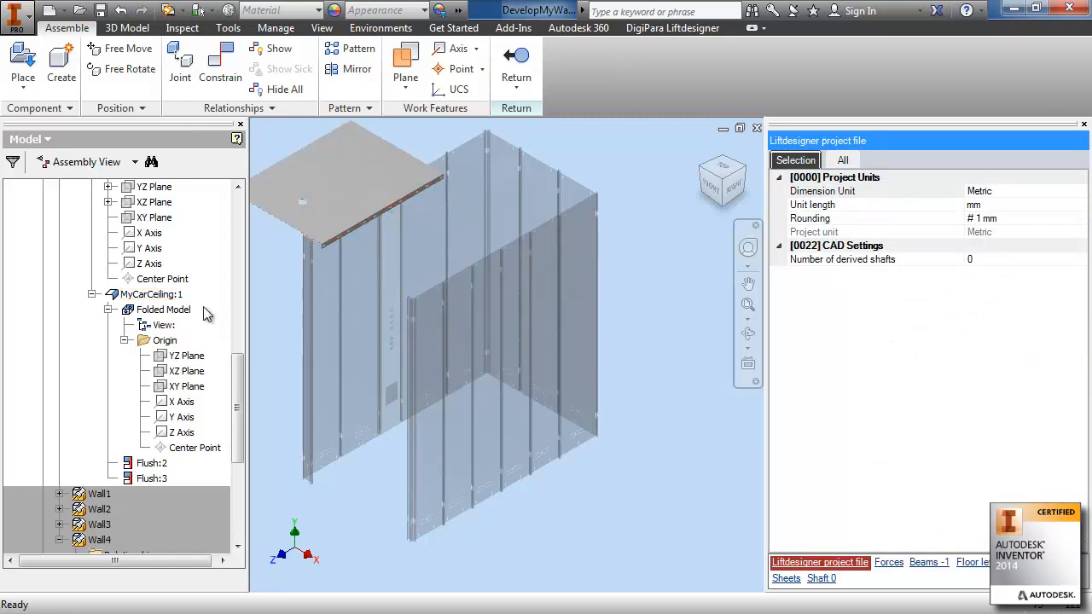
- Open the MyCarCeiling part in its own window and edit Sketch1 of Face1
left_click(152, 294)
right_click(152, 295)
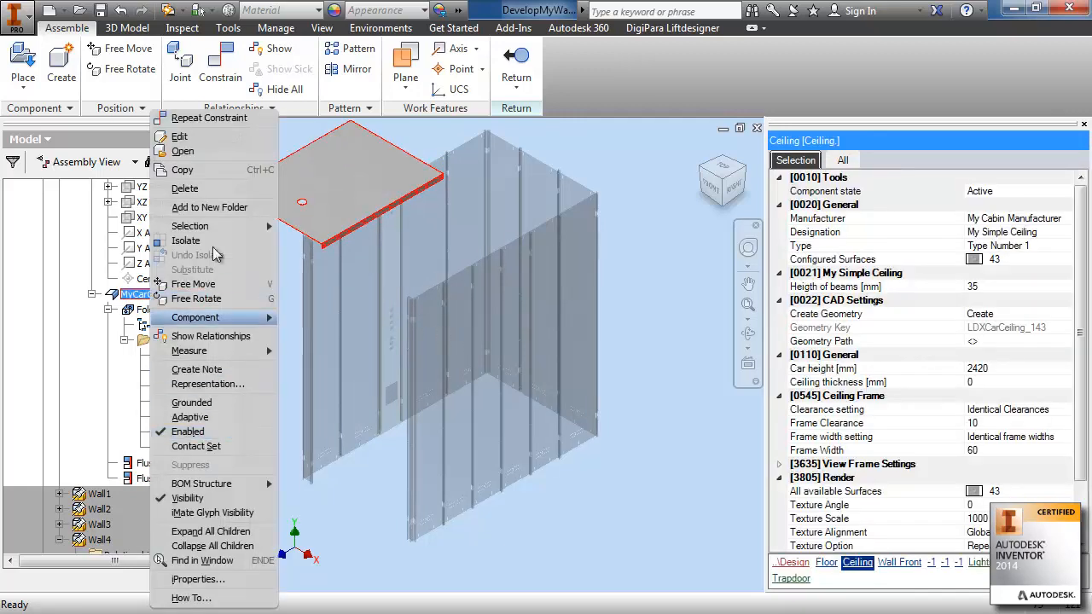
left_click(204, 154)
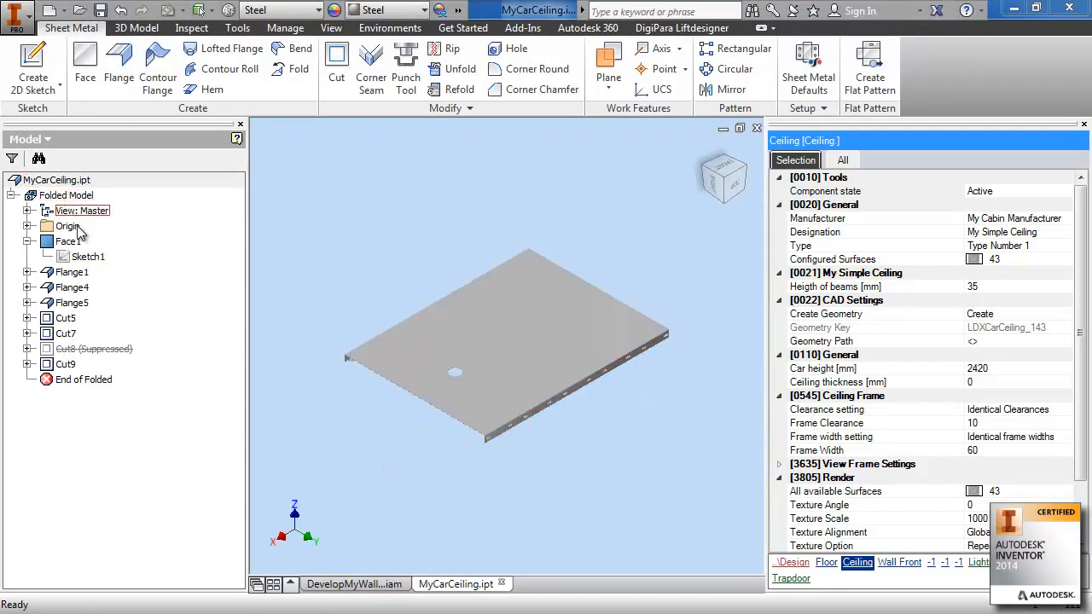
left_click(88, 257)
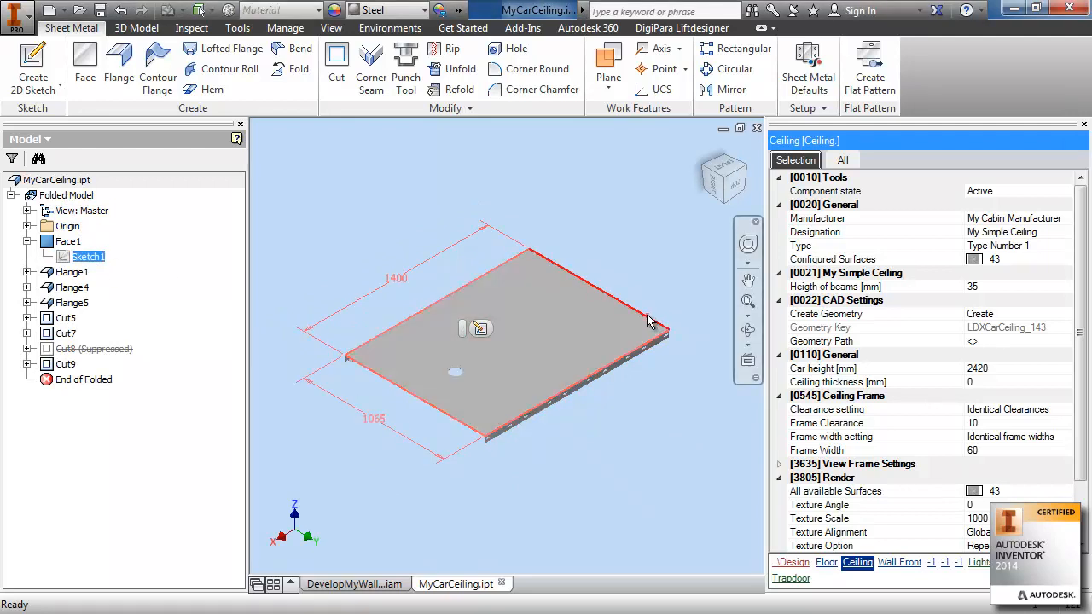
mouse_move(648, 321)
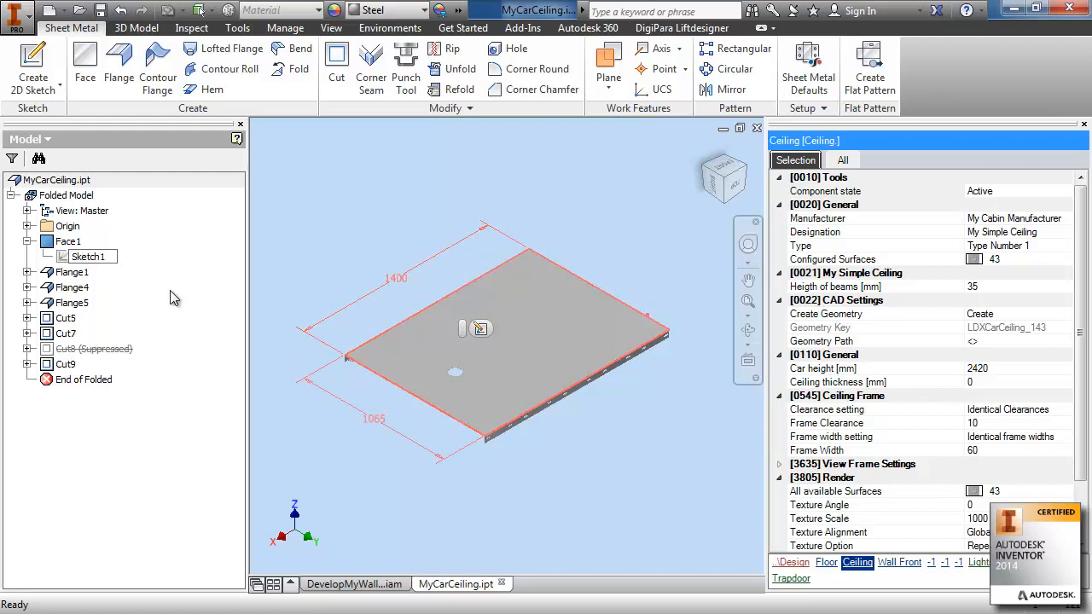
double_click(70, 257)
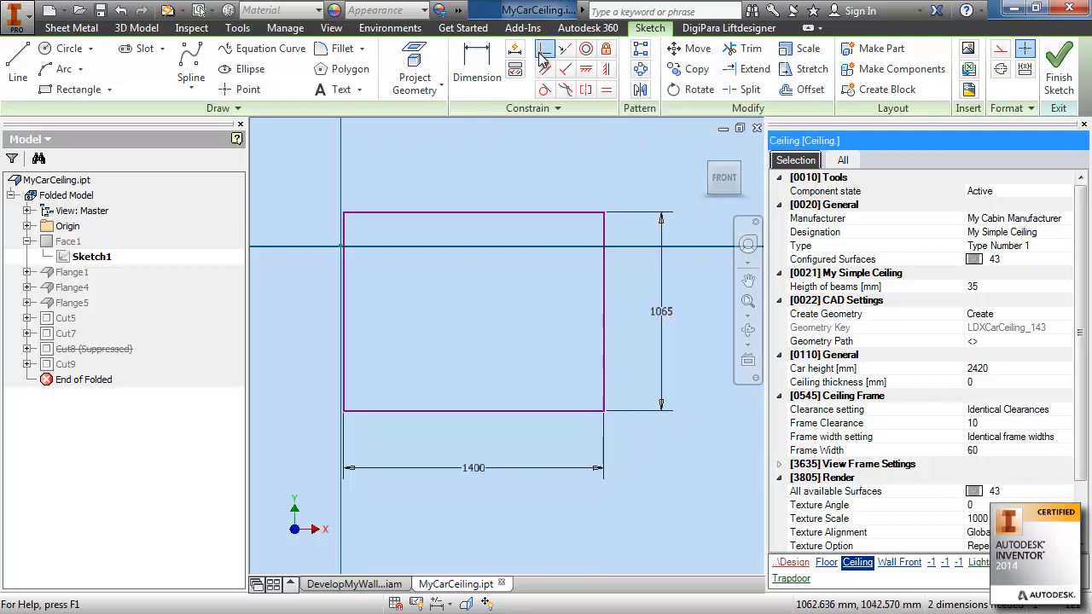
- Make the lower-right corner of the Sketch1 rectangle coincident with the sketch origin
left_click(544, 51)
left_click(605, 412)
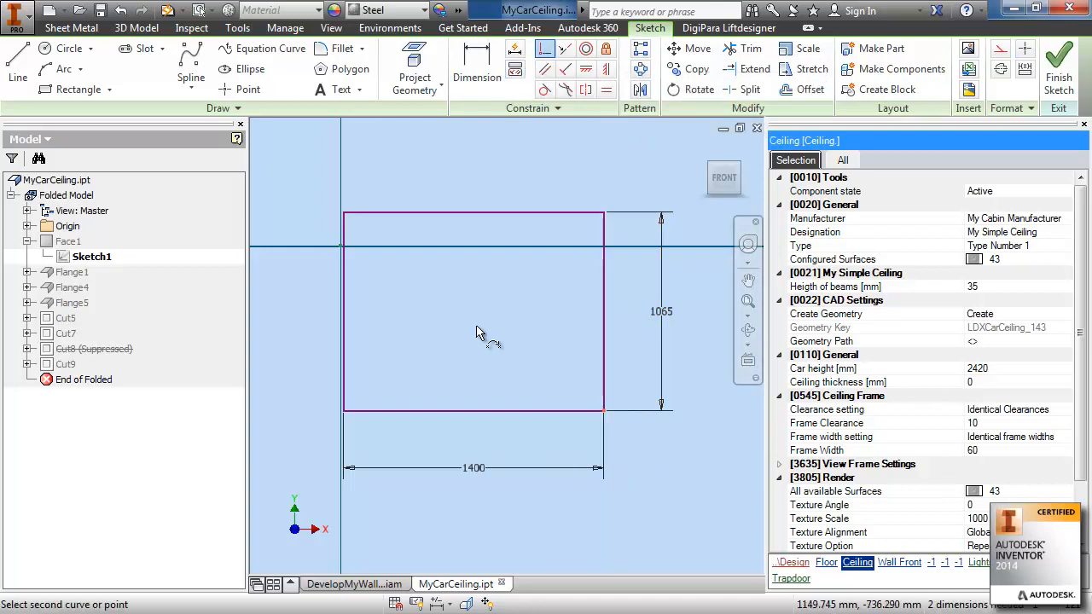
left_click(340, 246)
scroll(443, 359, "up", 3)
middle_click_drag(452, 388, 597, 510)
scroll(539, 439, "down", 6)
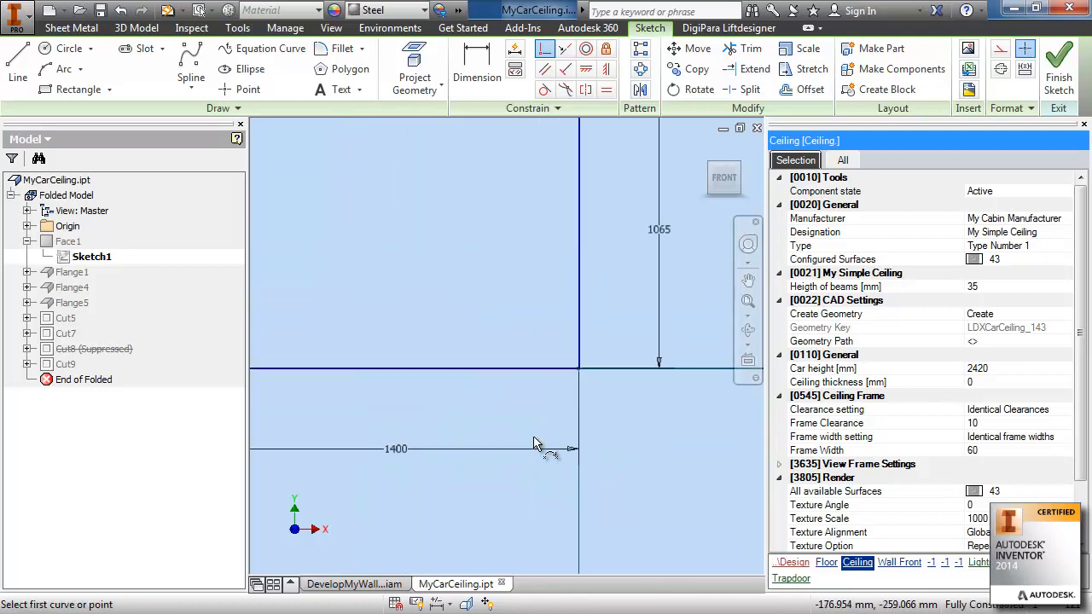
scroll(552, 449, "up", 5)
- Finish editing Sketch1 and close the ceiling part to return to the cabin assembly
left_click(1058, 77)
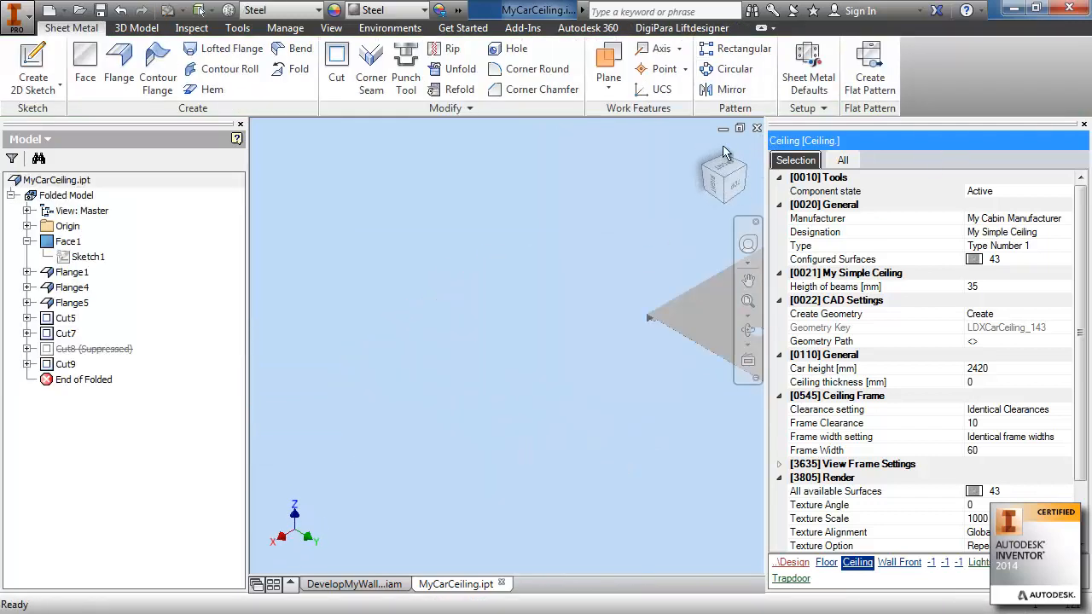
middle_click_drag(610, 437, 398, 406)
scroll(512, 430, "down", 2)
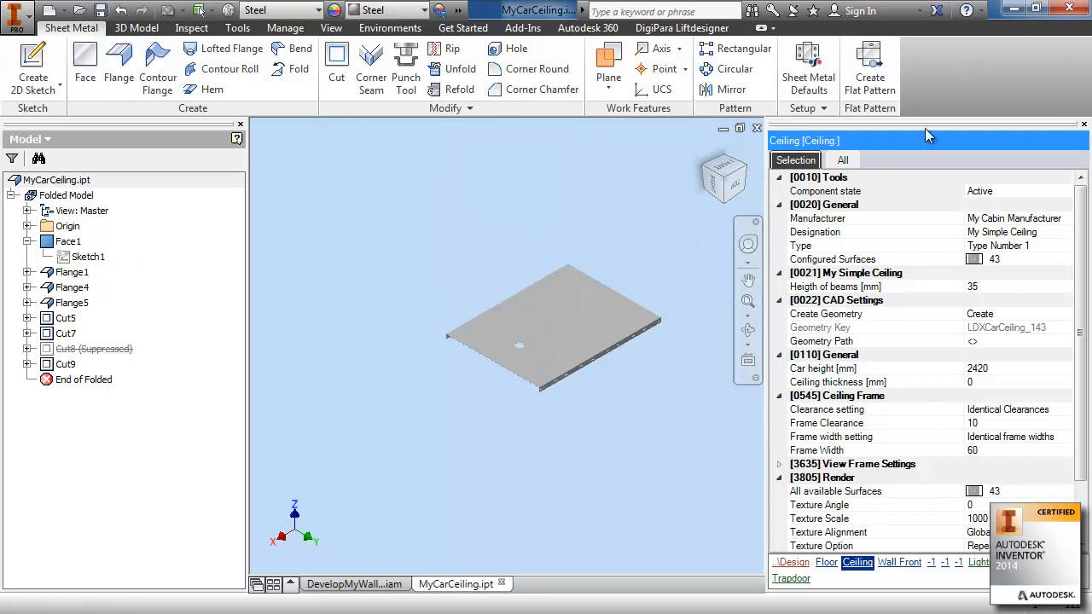
left_click(757, 128)
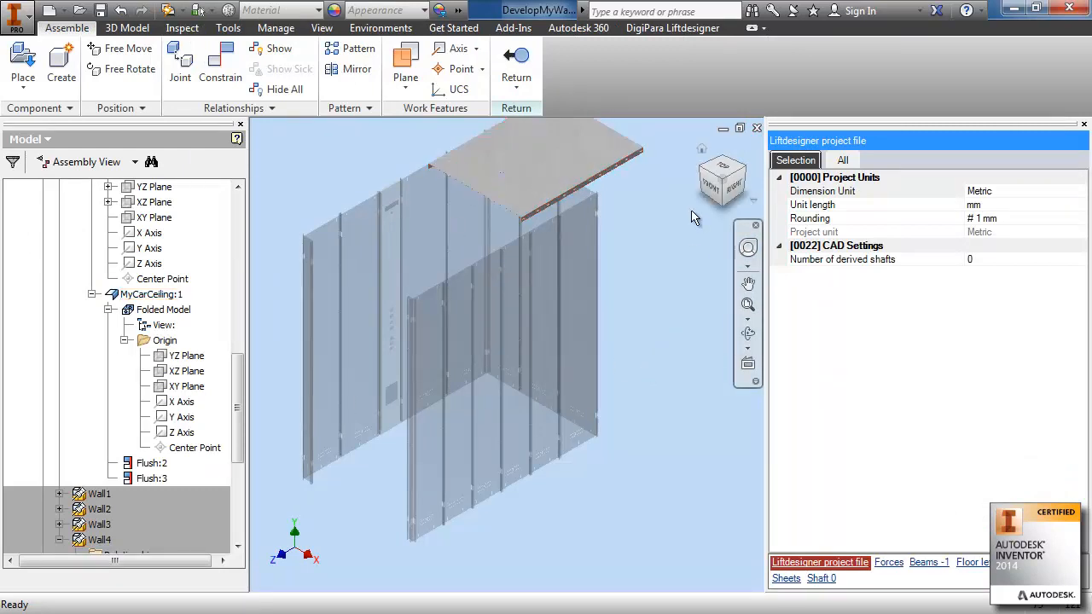
left_click(723, 173)
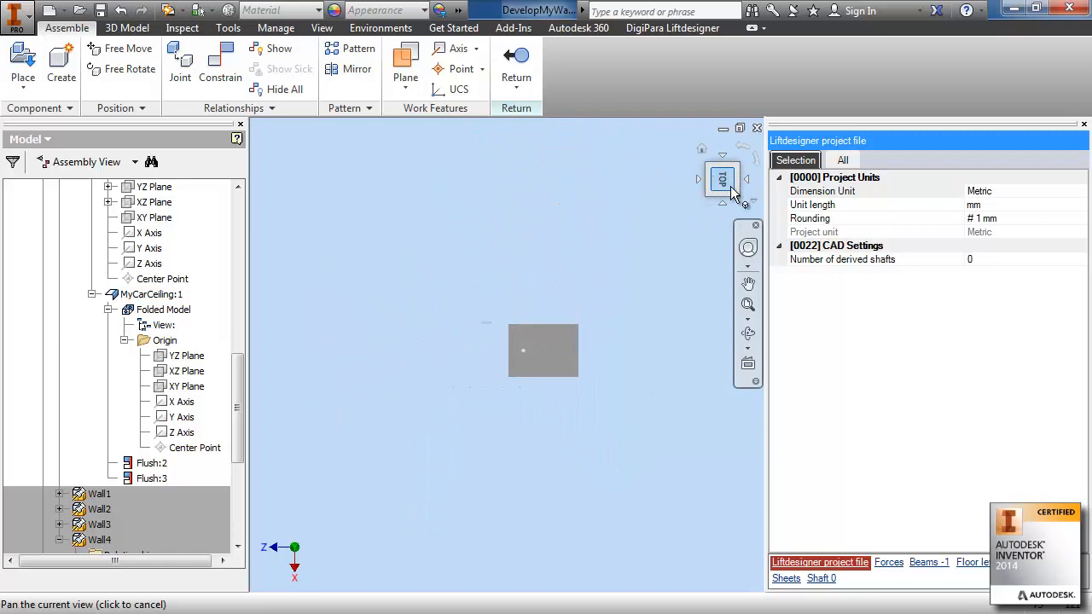
left_click(709, 193)
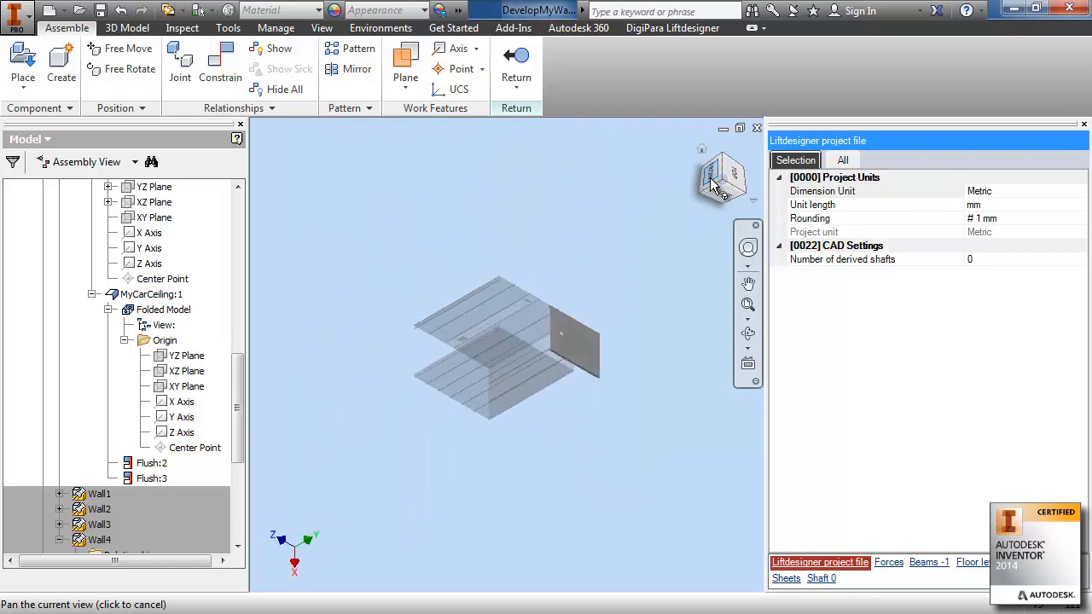
- Try to mate the ceiling's YZ plane to the XY plane of the LDGeo_PG_GRP431200005 assembly
left_click(710, 181)
left_click(739, 150)
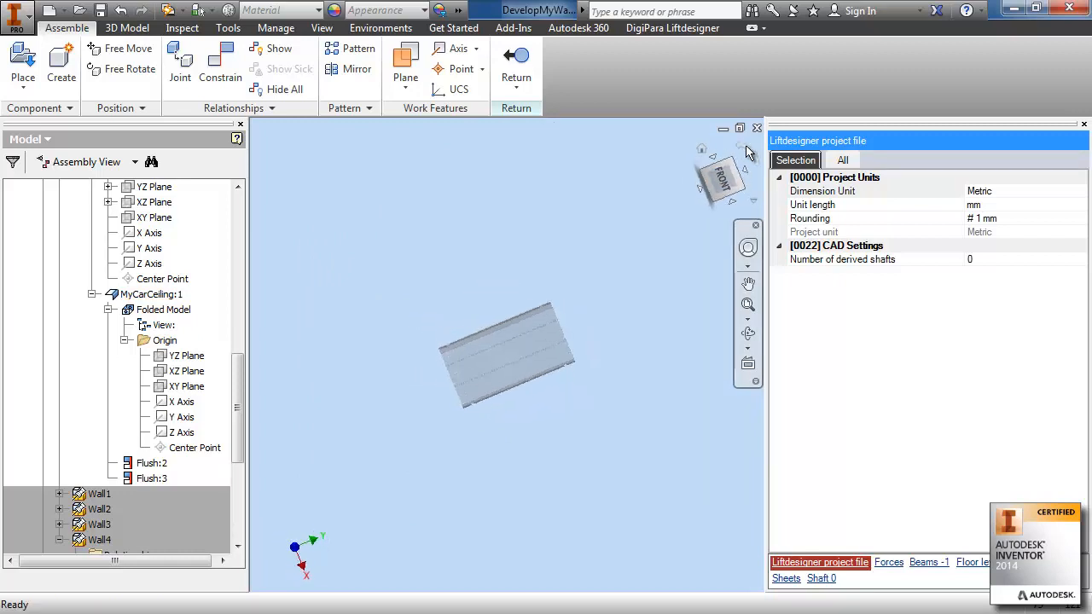
left_click(737, 165)
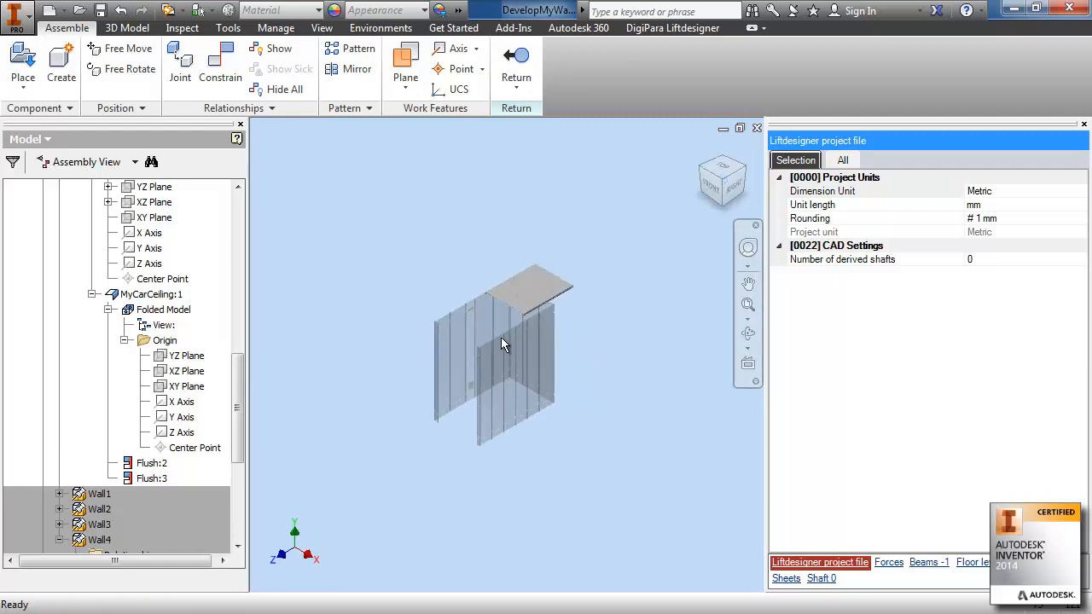
scroll(500, 340, "down", 3)
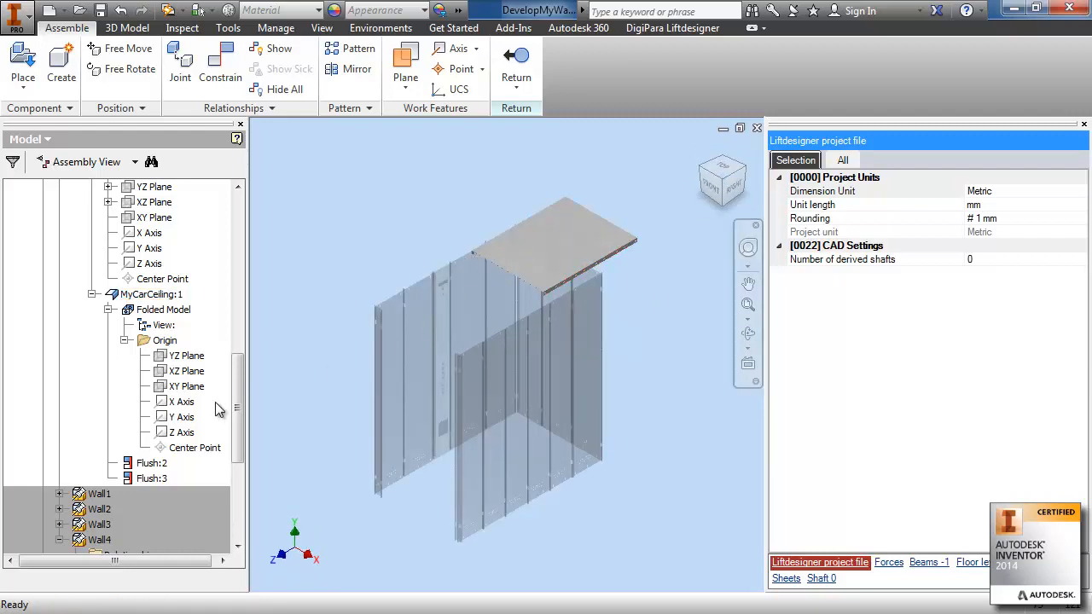
scroll(239, 363, "up", 2)
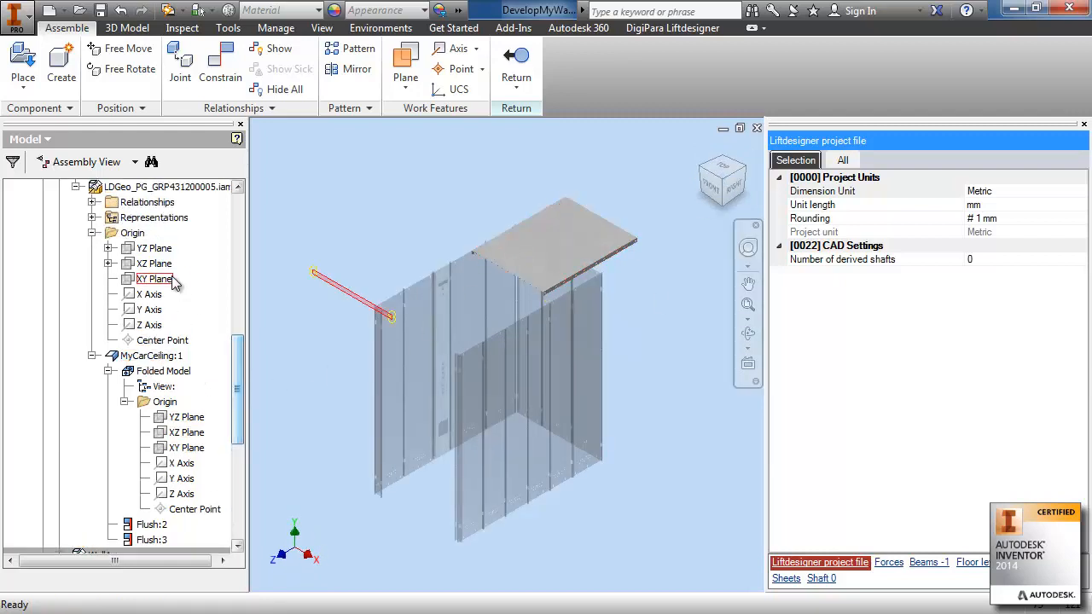
left_click(158, 280)
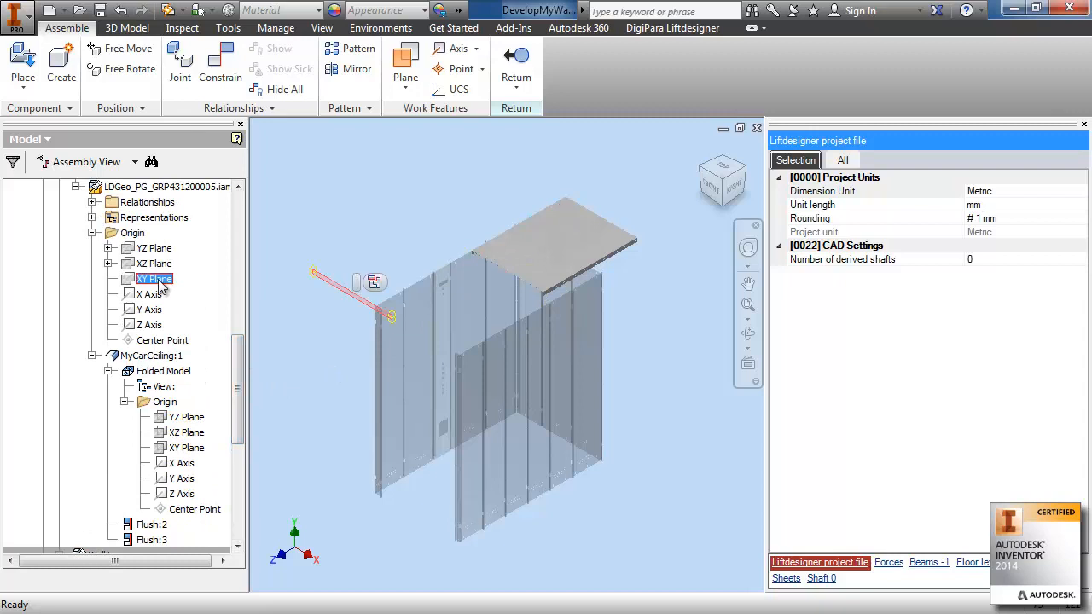
left_click(220, 67)
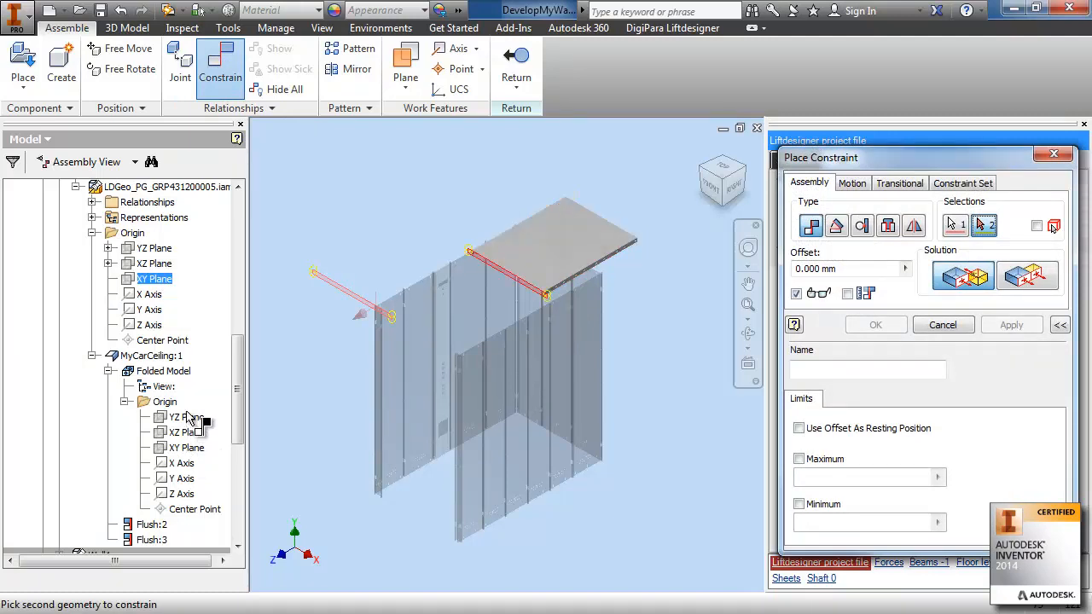
left_click(188, 417)
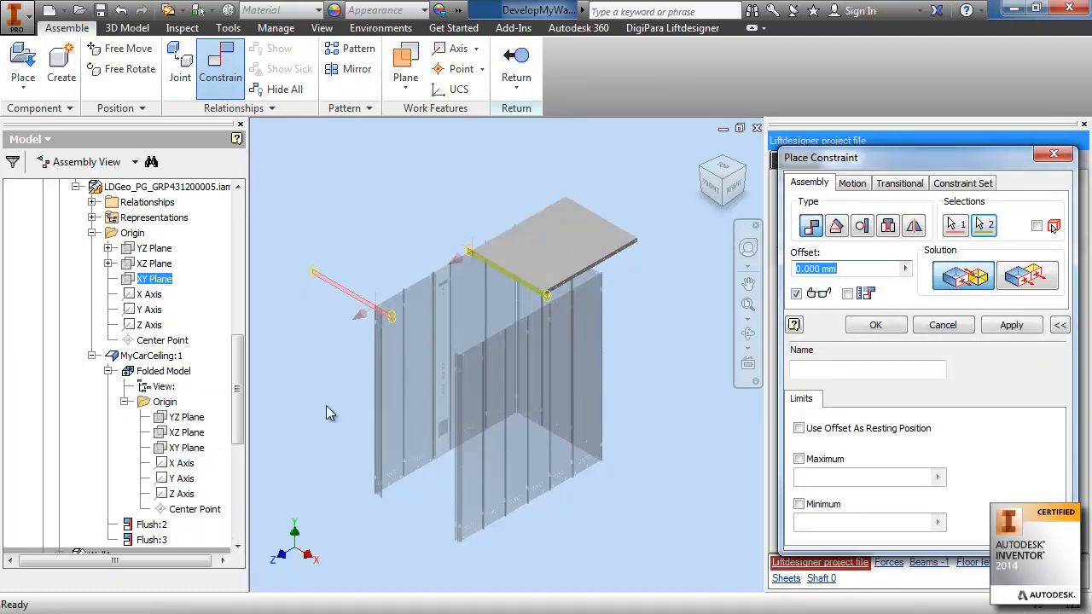
left_click(1011, 325)
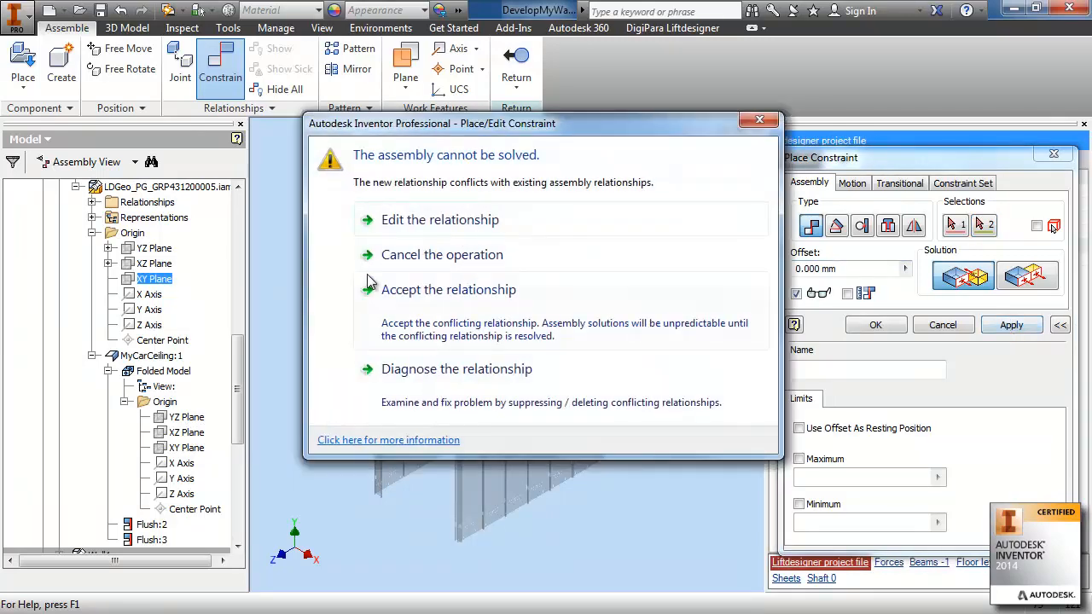
left_click(442, 255)
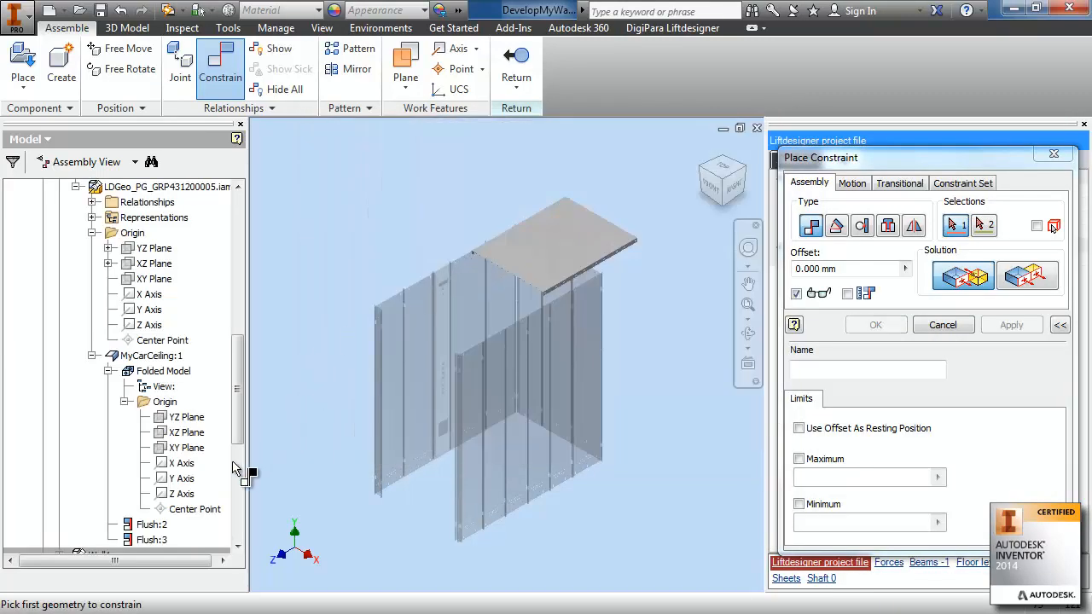
- Constrain the ceiling's YZ plane to the LDGeo_PG_GRP431200005 assembly's XY plane with the Flush solution and 0 mm offset
left_click(147, 292)
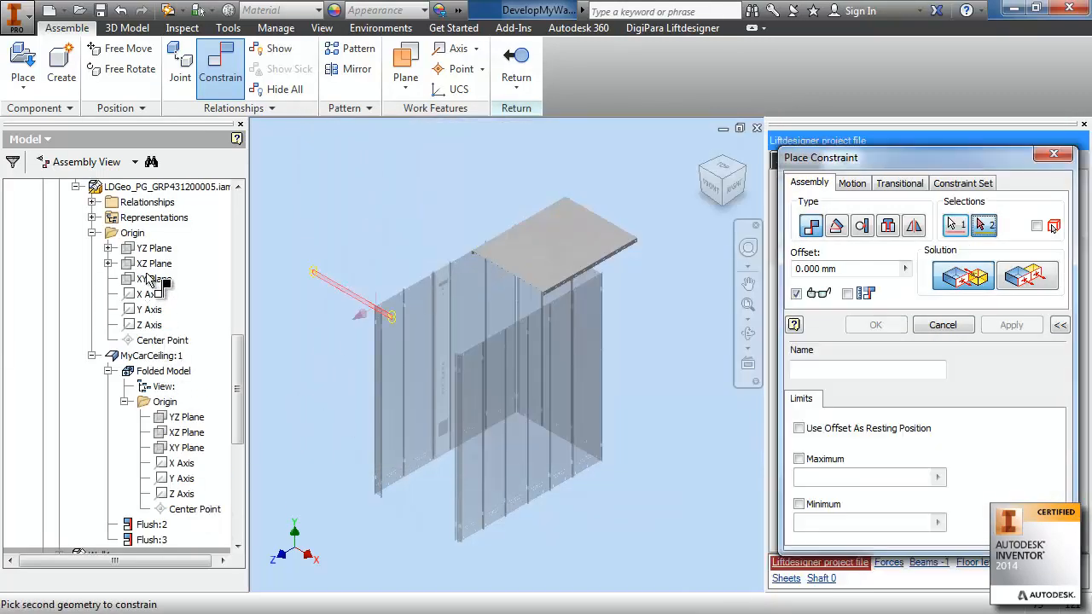
left_click(188, 418)
left_click(1034, 285)
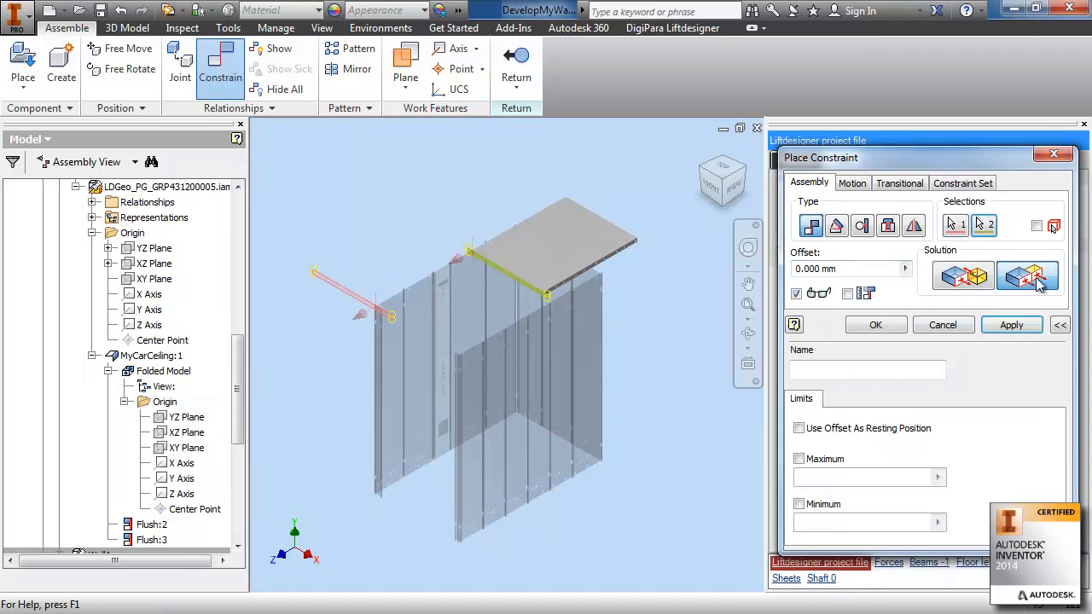
left_click(1017, 328)
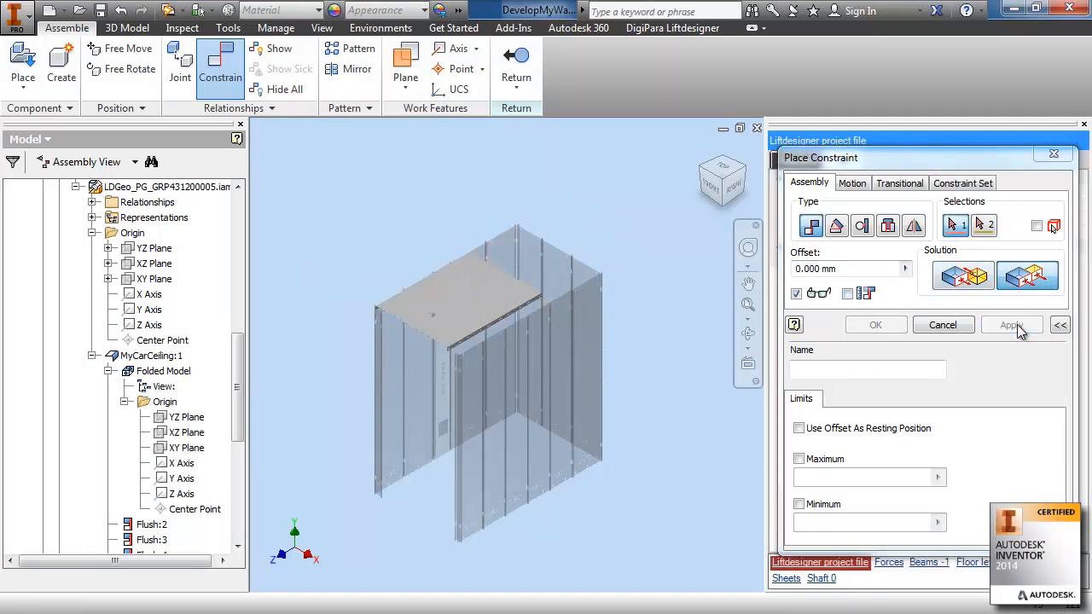
left_click(1052, 152)
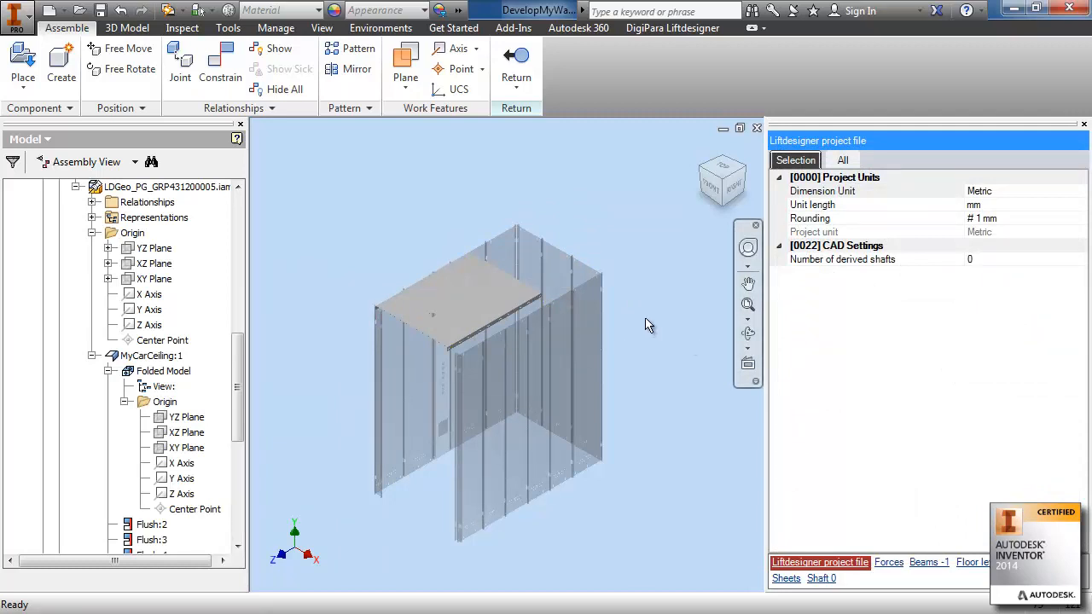
- Open the manual parameter mapping of MyCarCeiling and add a first mapping group
left_click(108, 372)
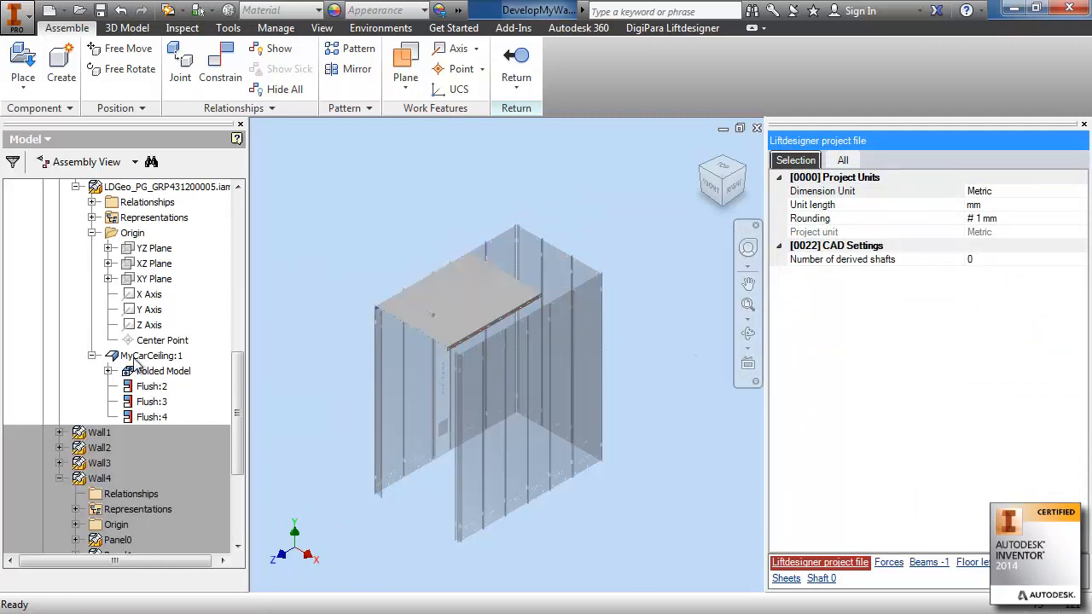
left_click(151, 356)
left_click(687, 31)
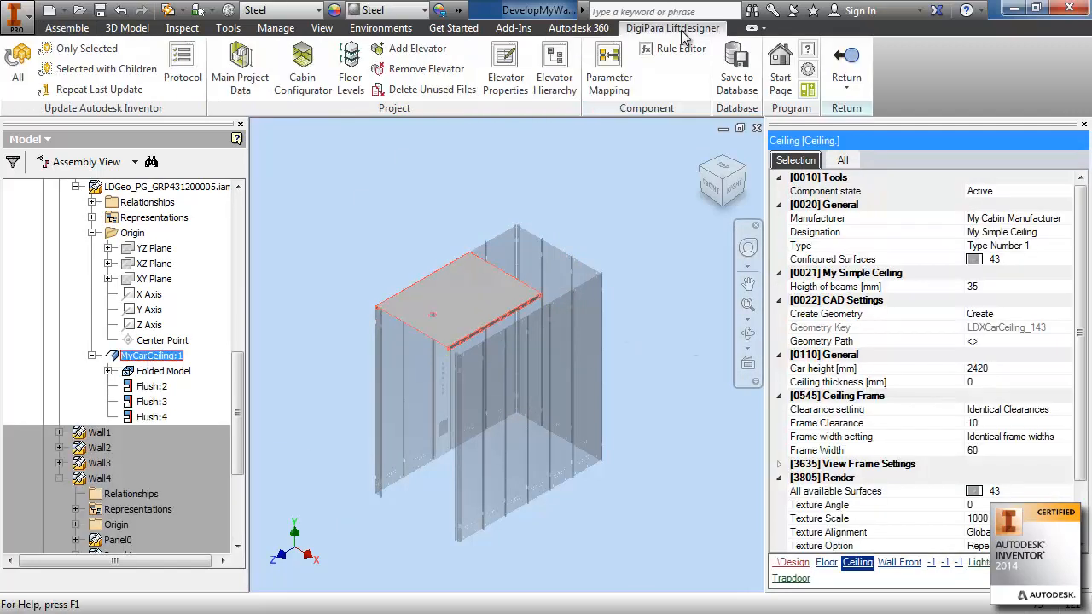
left_click(610, 77)
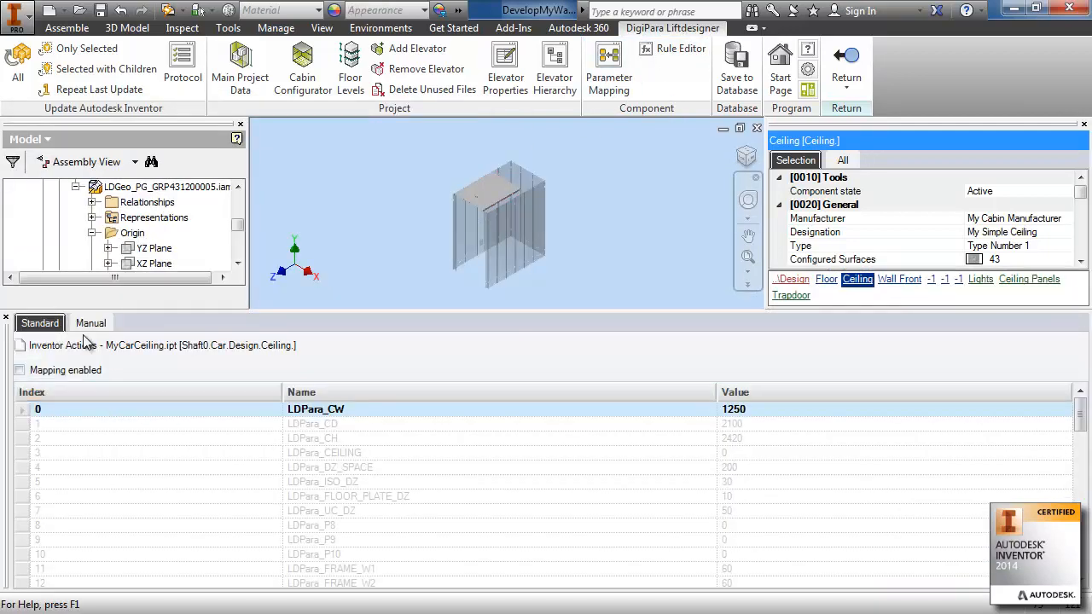
left_click(90, 325)
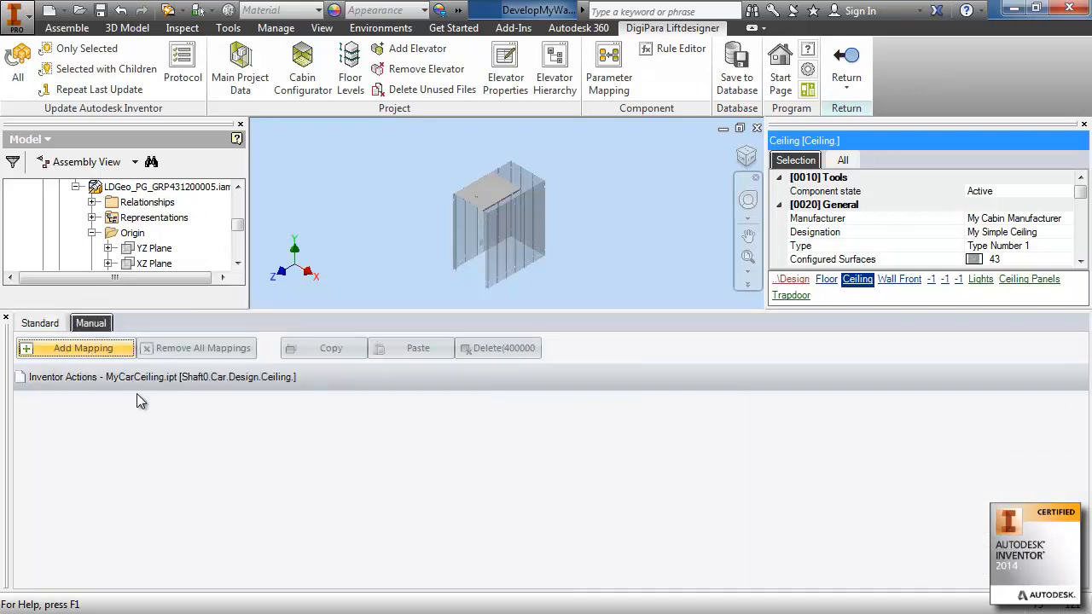
left_click(52, 348)
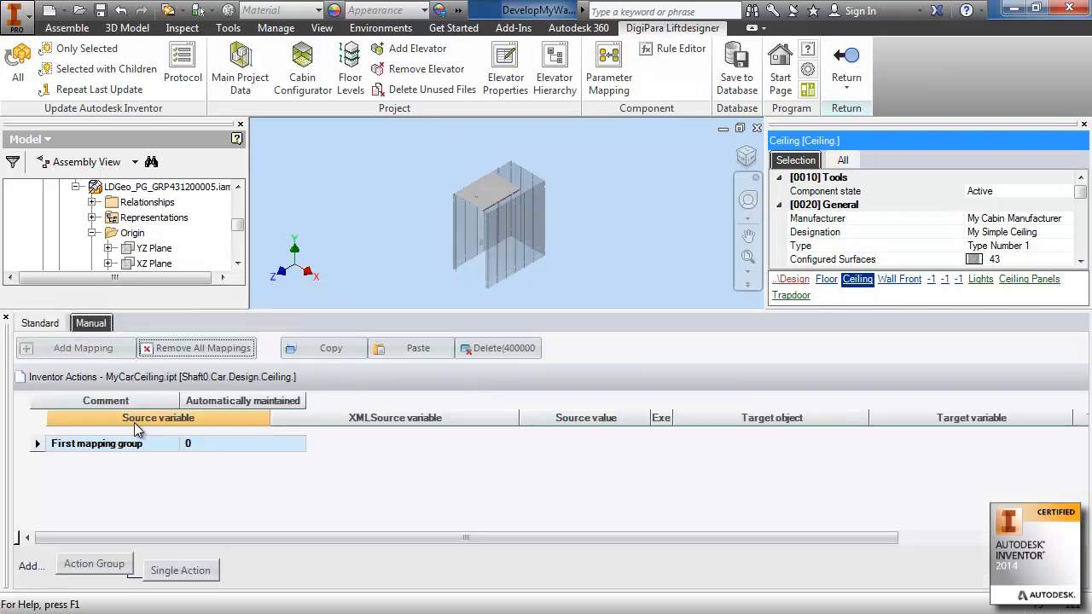
- Add a single action mapping the CW value of LD.Shaft0.Car to the model parameter MyCarWidth
left_click(180, 575)
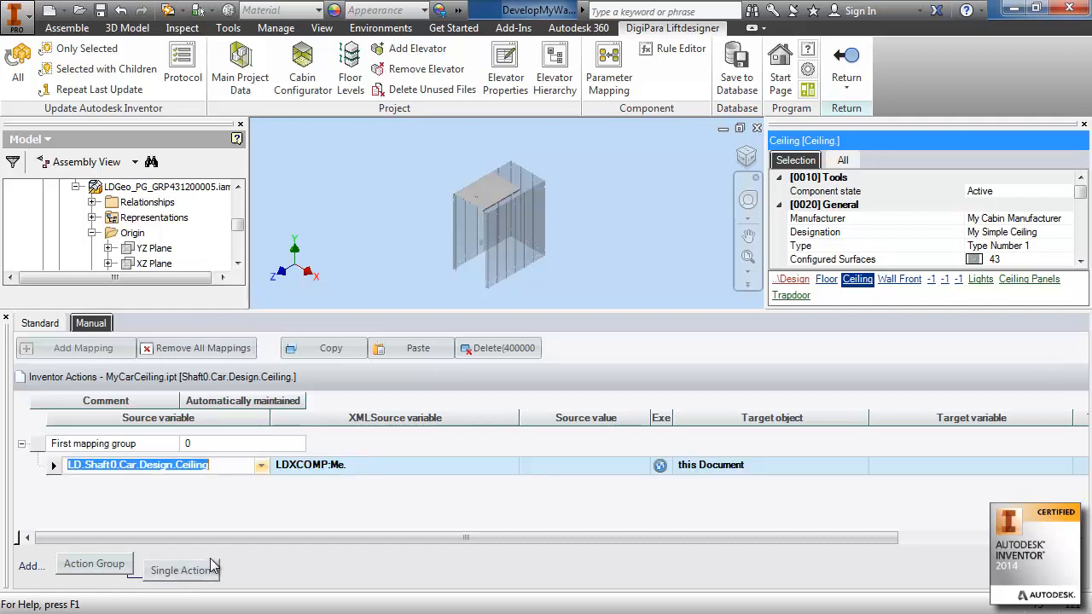
left_click(261, 467)
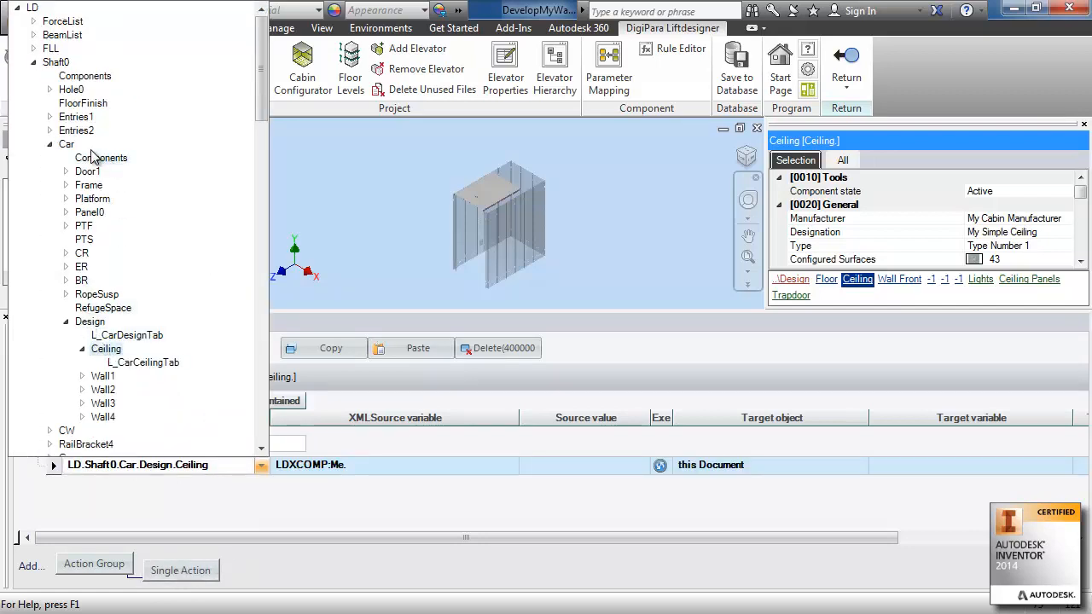
left_click(68, 145)
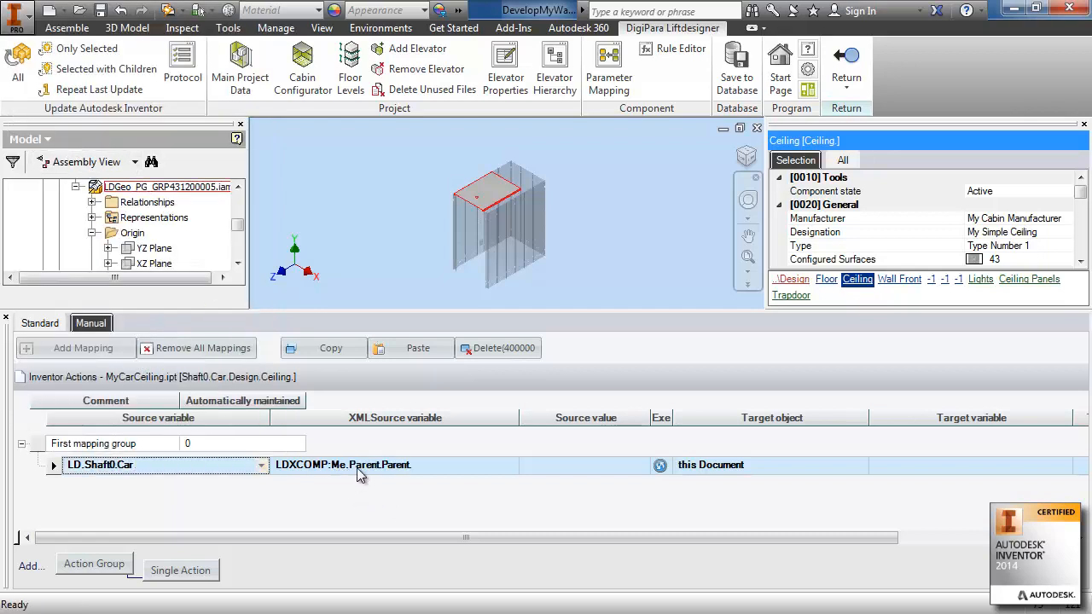
left_click(641, 467)
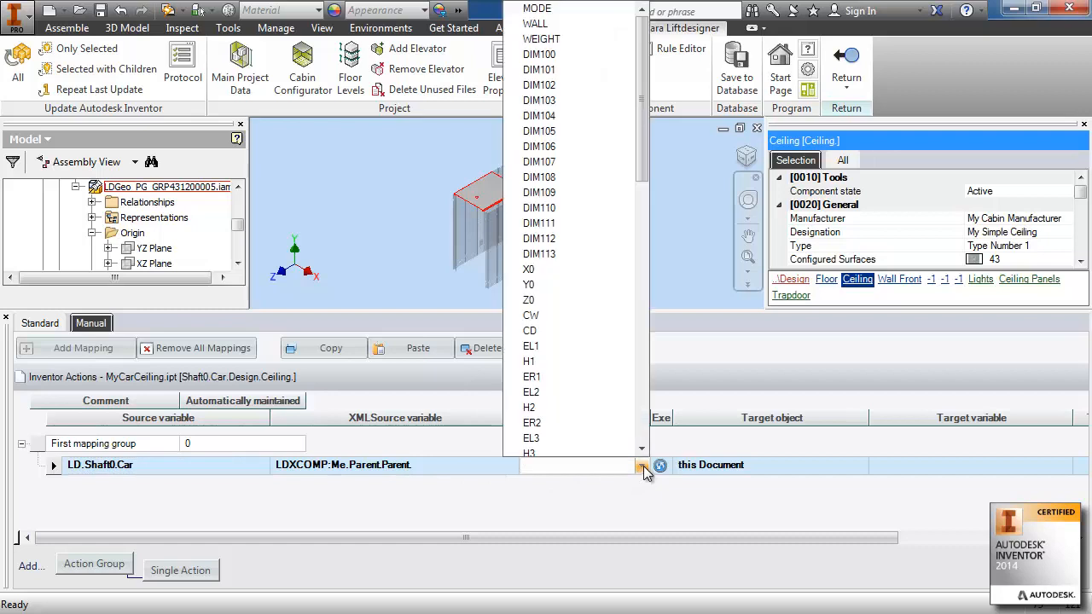
left_click(538, 315)
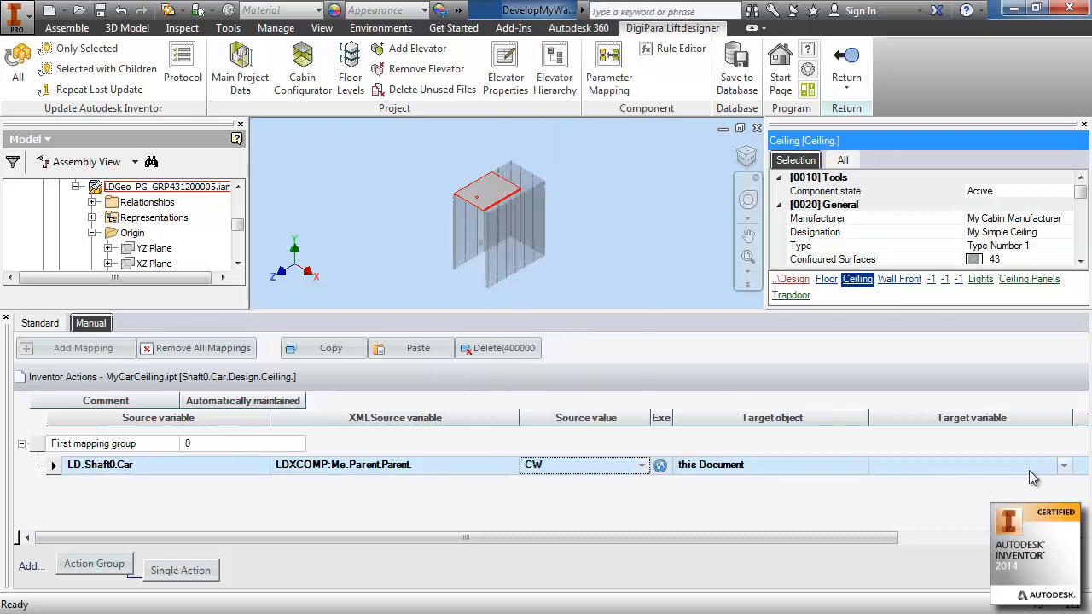
left_click(1065, 468)
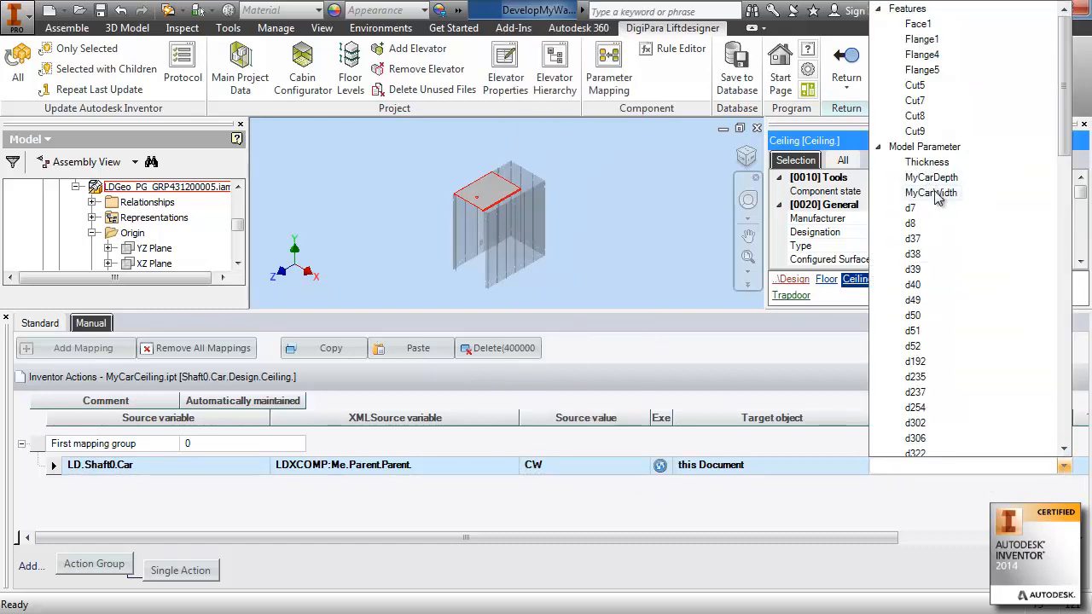
left_click(932, 193)
- Add a second single action mapping the CD value of LD.Shaft0.Car to the model parameter MyCarDepth
left_click(216, 571)
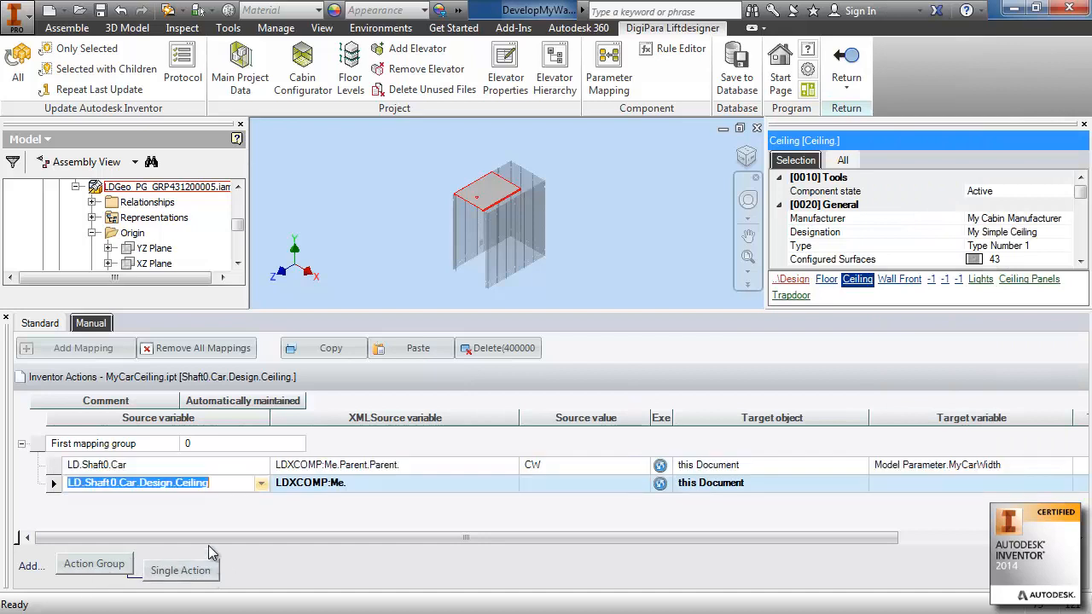
left_click(262, 485)
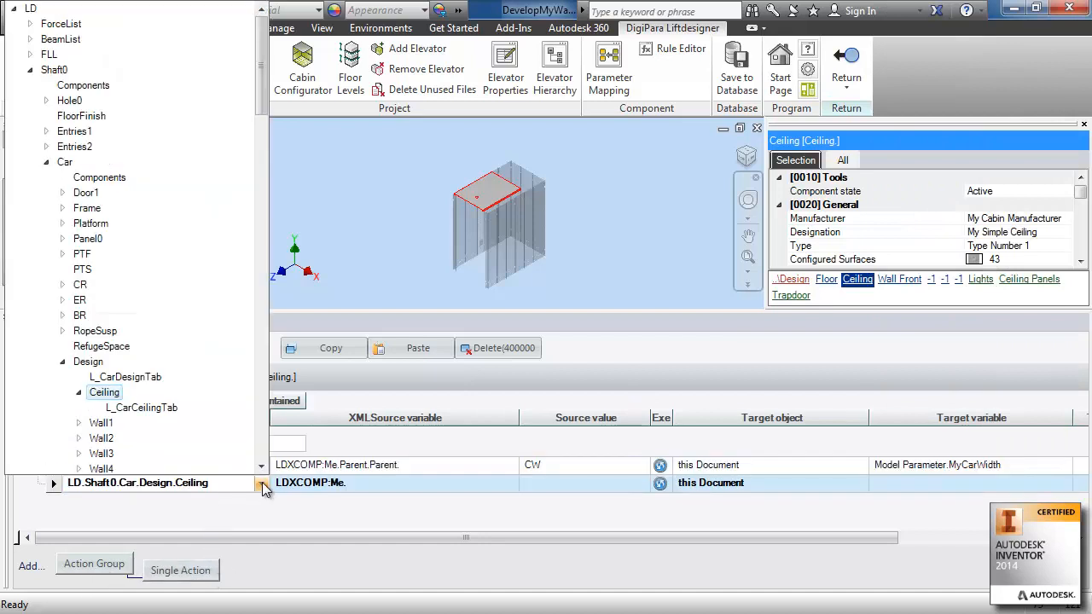
left_click(64, 162)
left_click(642, 484)
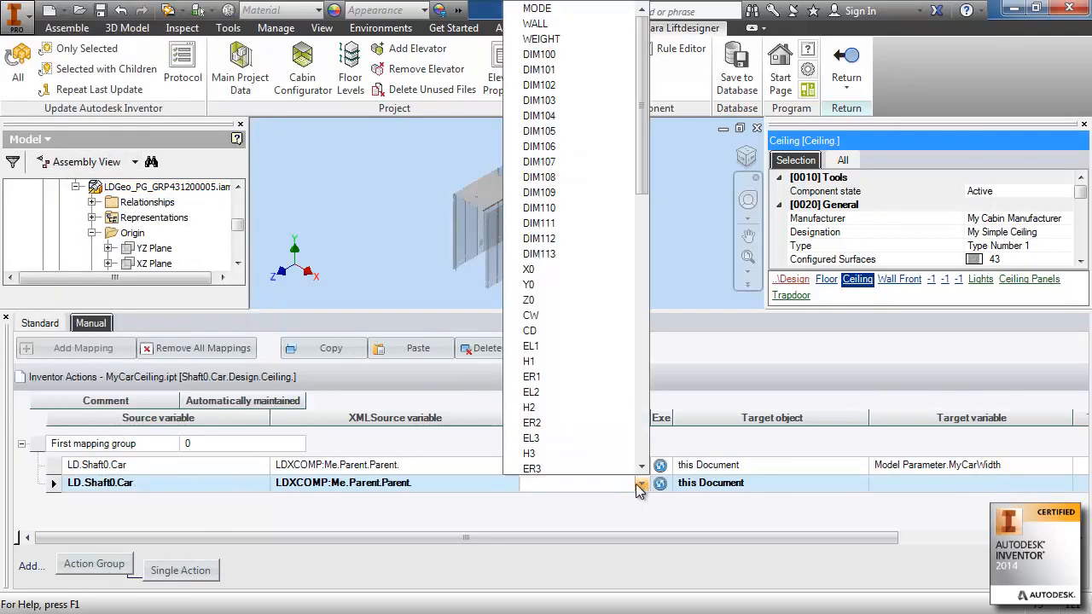
left_click(530, 331)
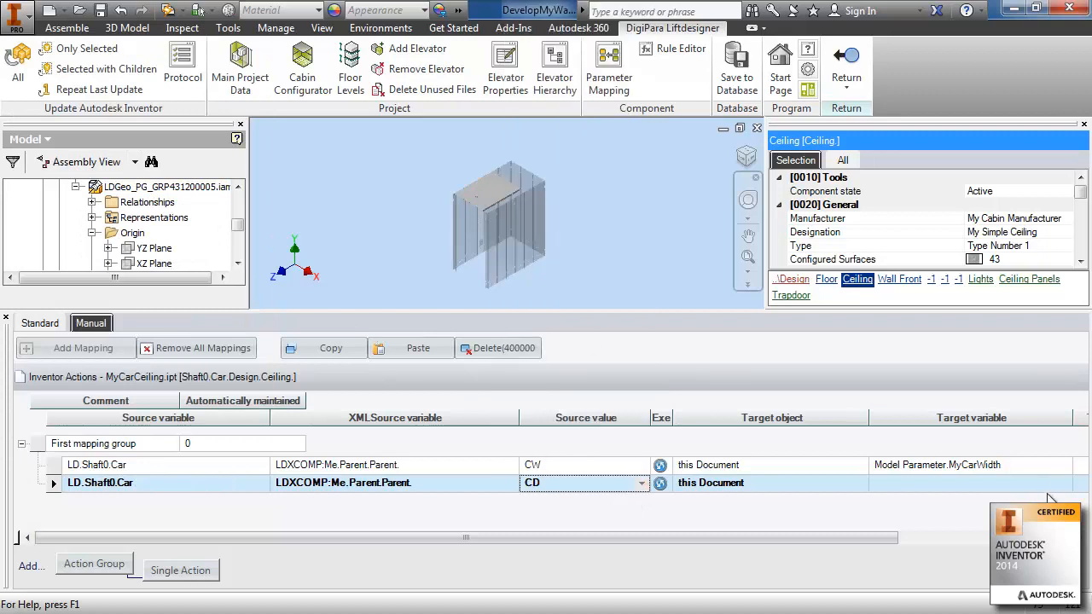
left_click(1056, 483)
left_click(1064, 484)
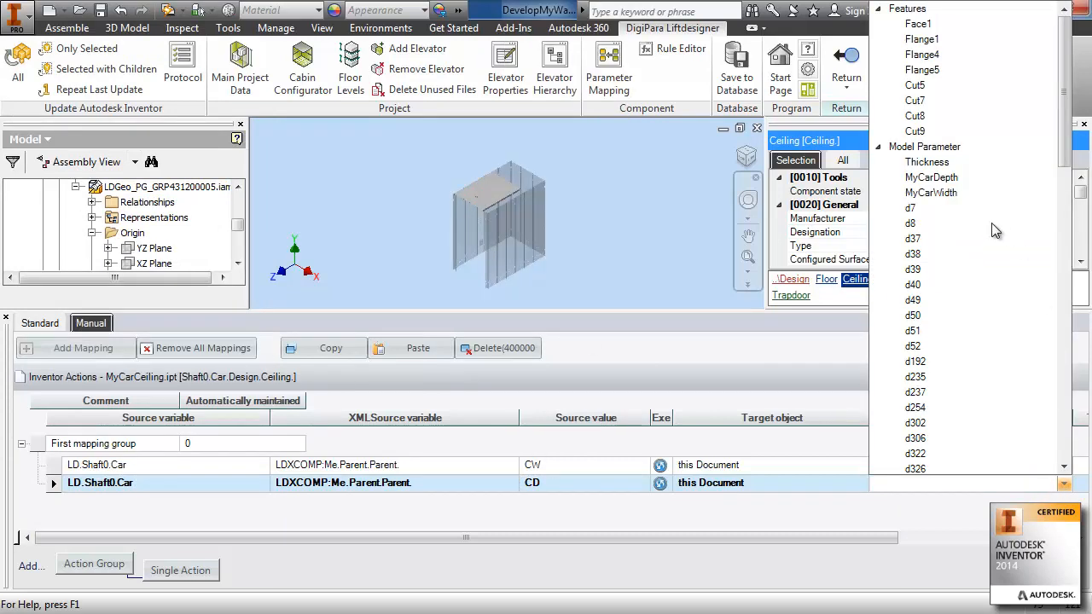
left_click(945, 178)
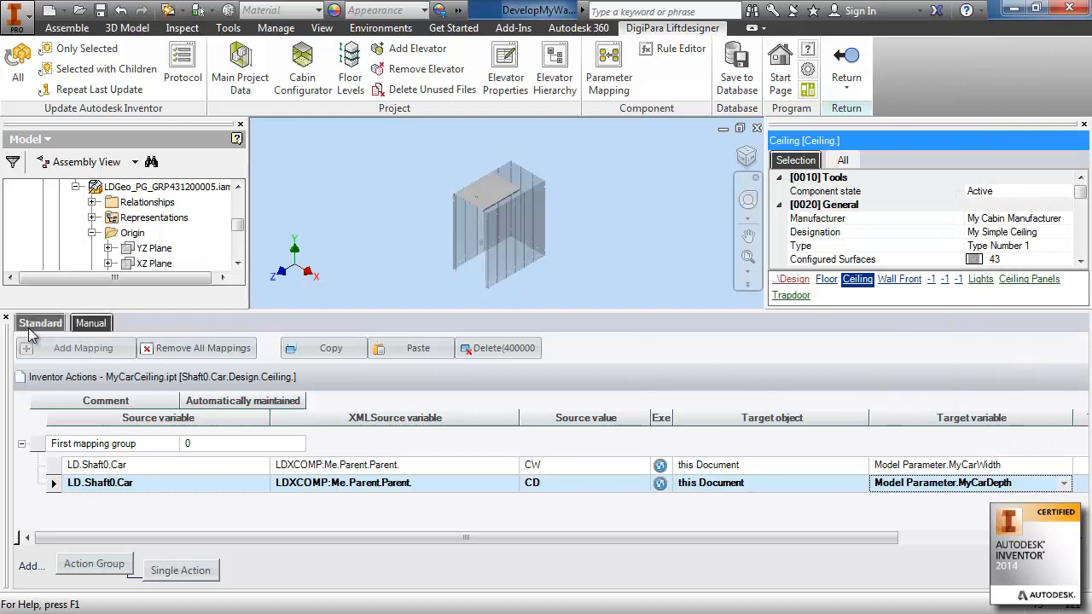
- Close the parameter mapping and save, then return to the main assembly and update all components
left_click(6, 317)
left_click(99, 10)
left_click(649, 255)
left_click(848, 67)
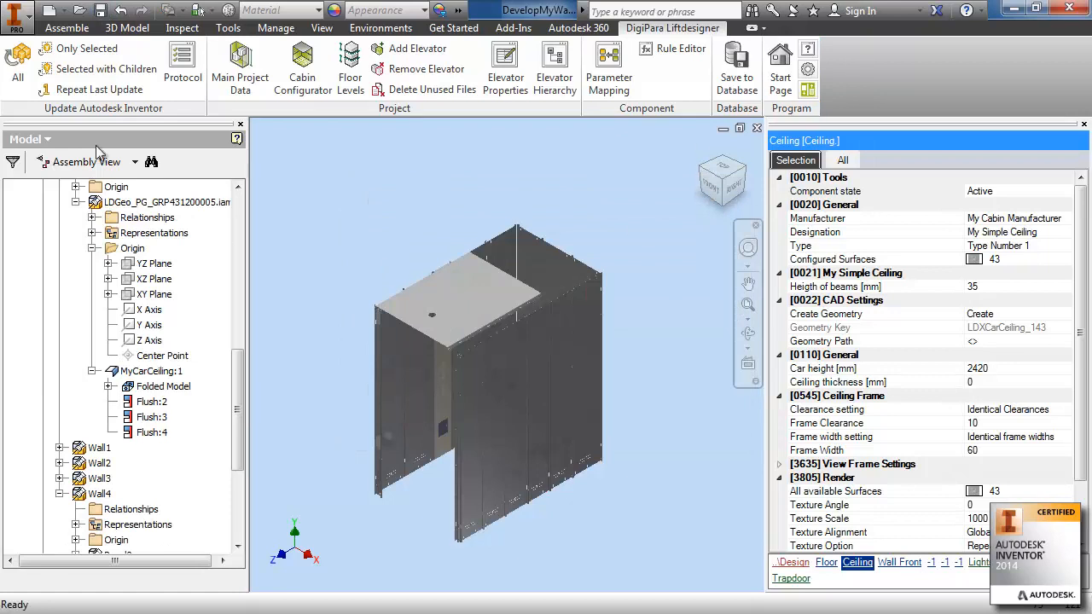
left_click(17, 69)
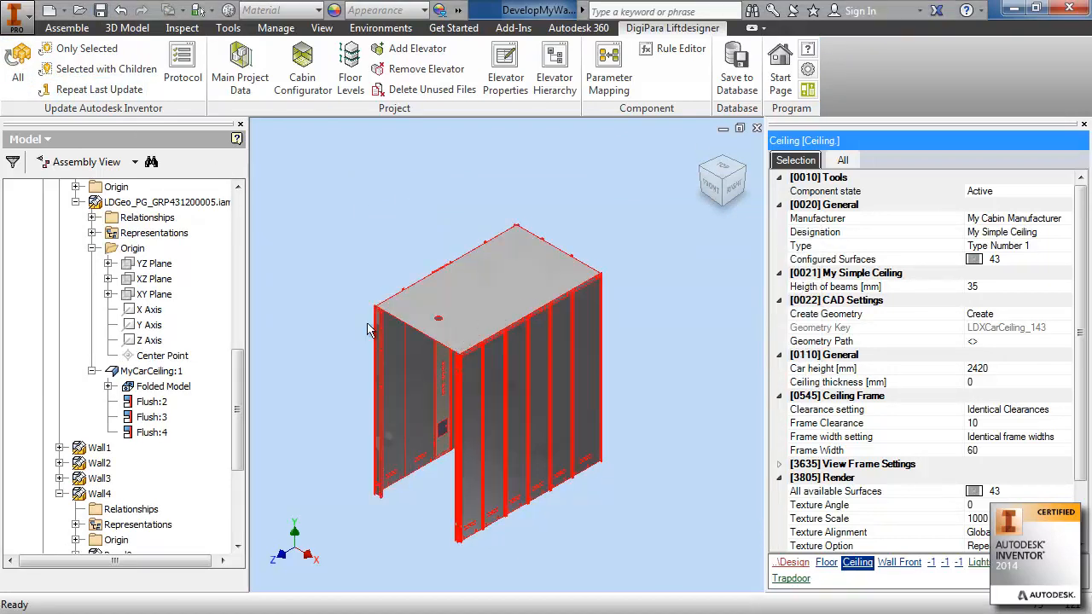
- Set the Car component's width to 1450 mm and depth to 1840 mm, and update all components
left_click_drag(244, 370, 241, 319)
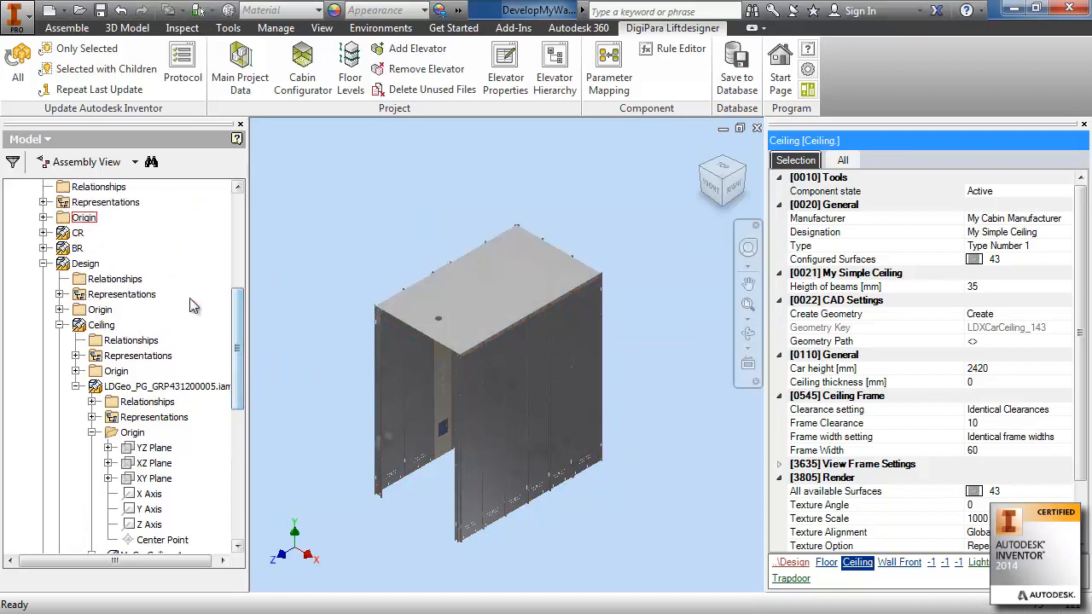
left_click(44, 264)
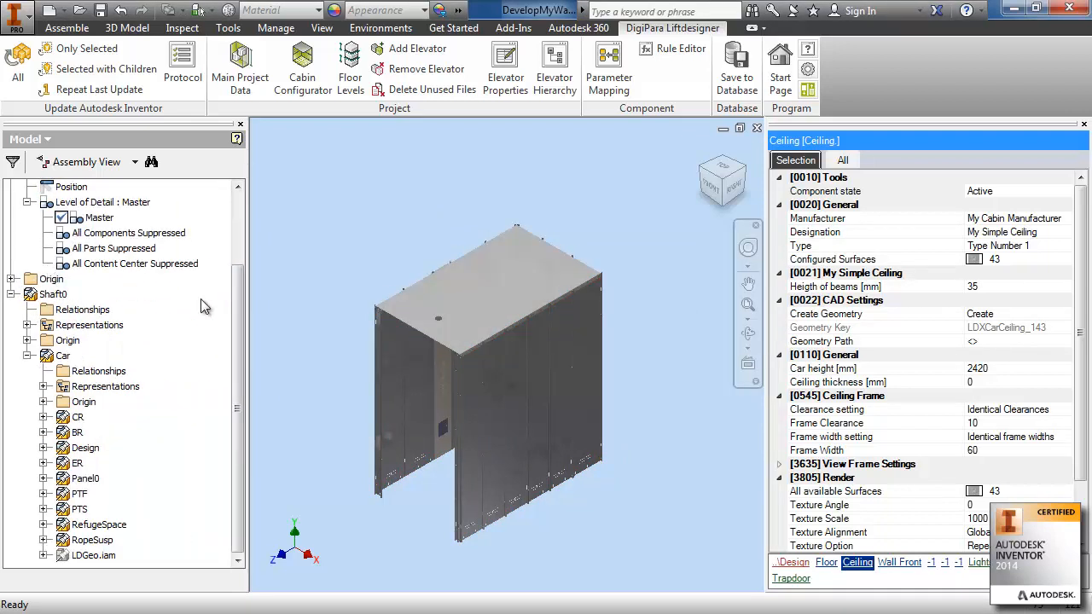
left_click(67, 358)
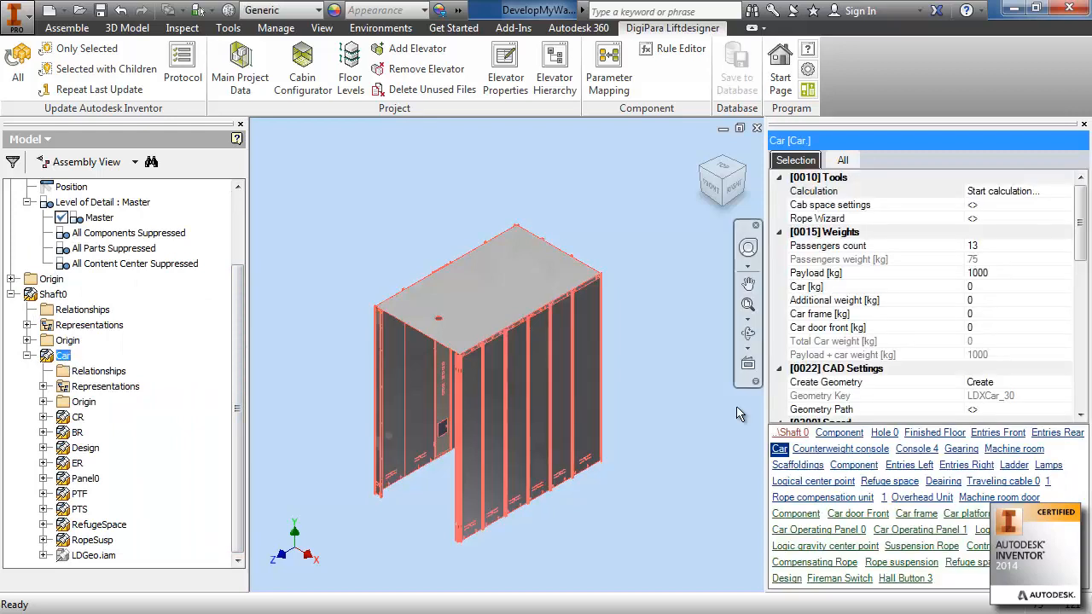
left_click_drag(1083, 252, 1084, 316)
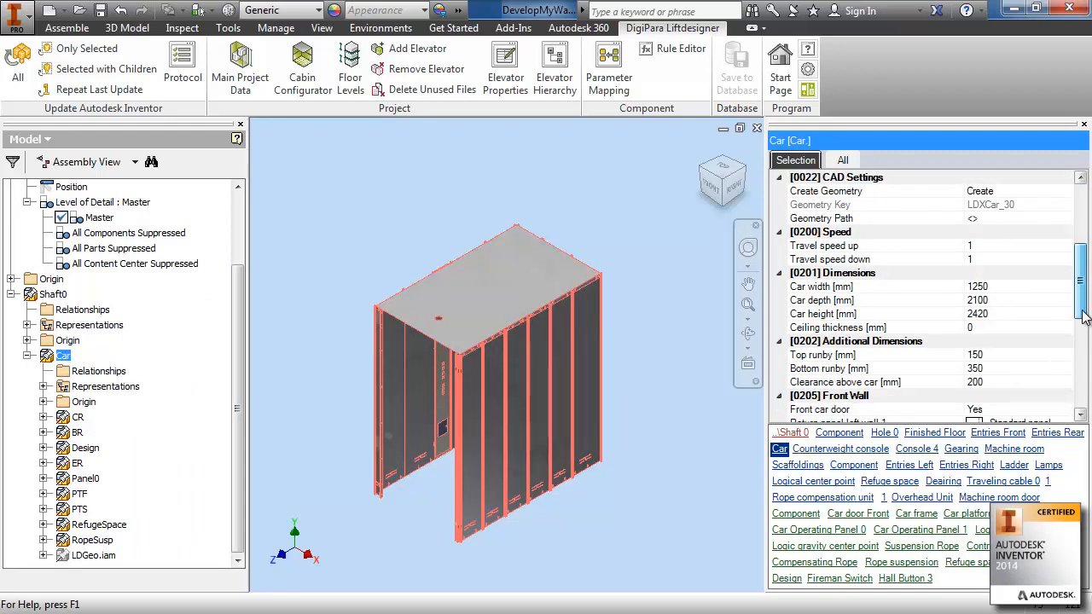
left_click(993, 287)
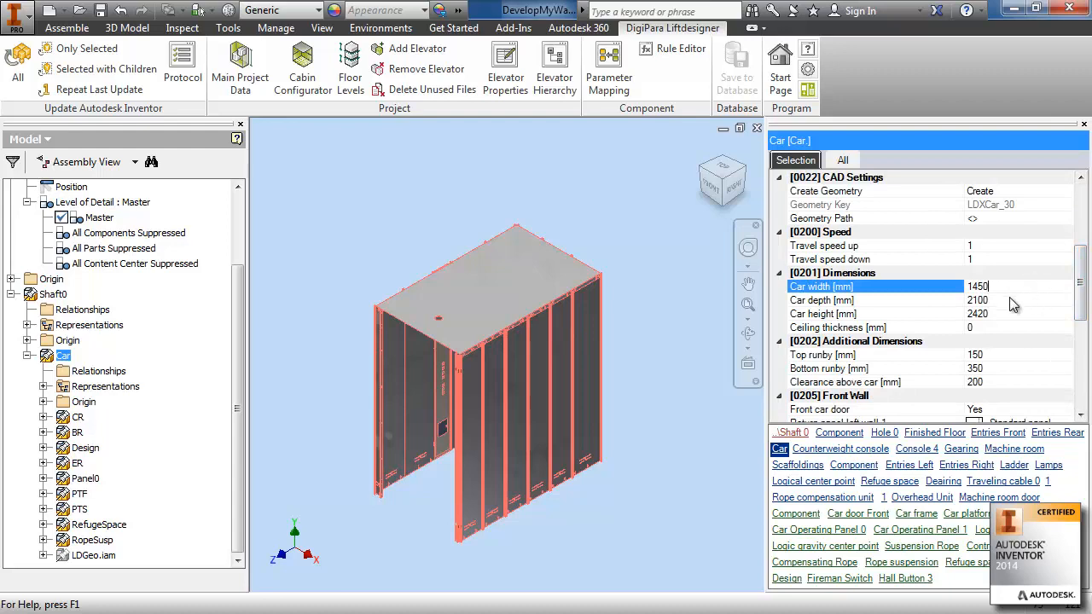
left_click(1010, 299)
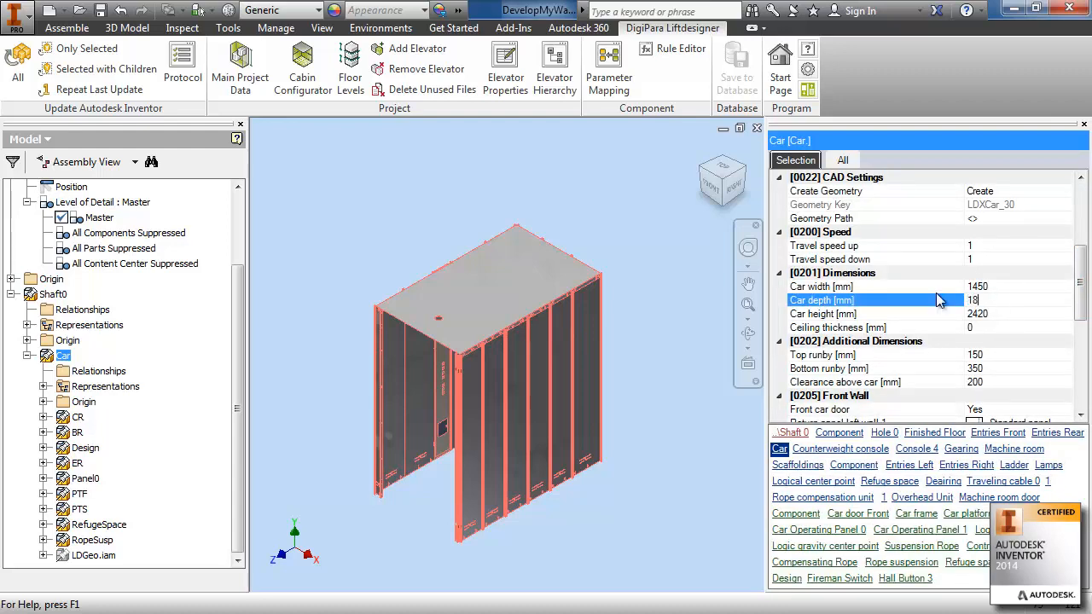
left_click(997, 286)
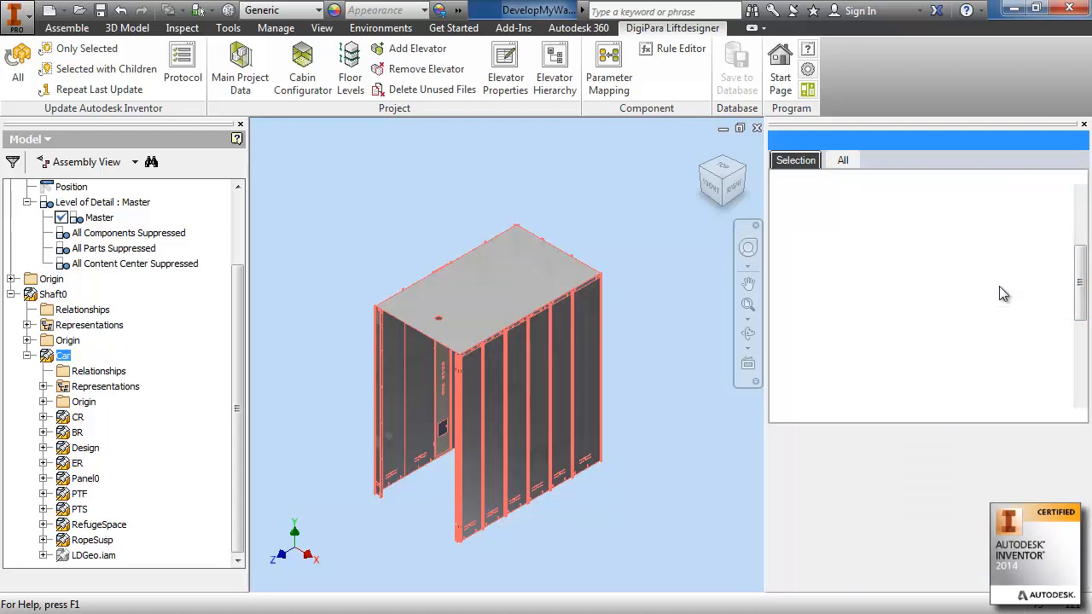
left_click(19, 56)
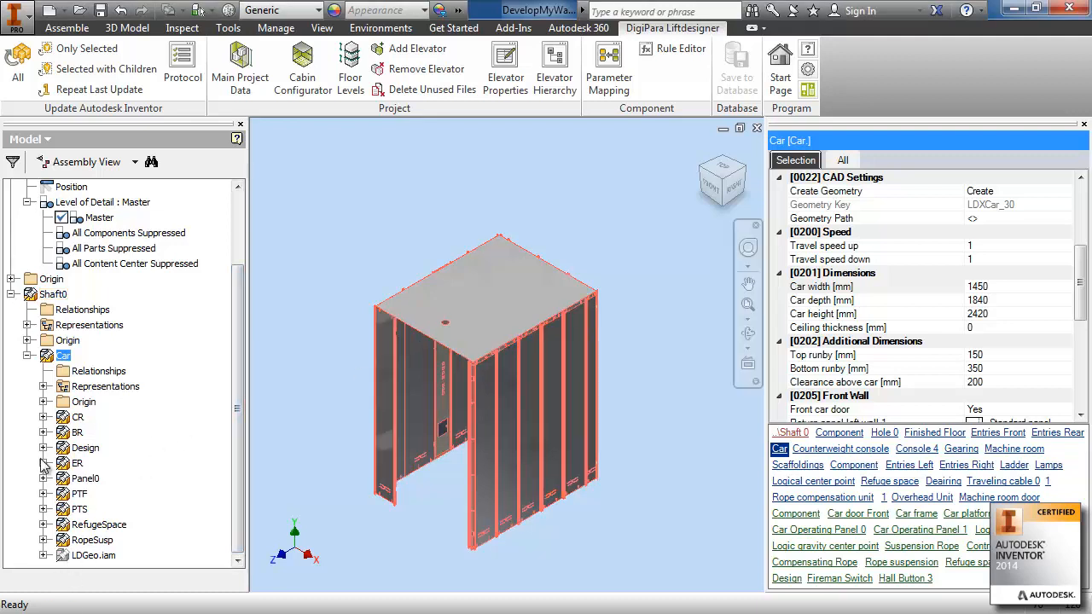
- Locate the ceiling part in the model browser using part priority selection, and select its parent assembly LDGeo_PG_GRP431200005.iam
left_click(320, 213)
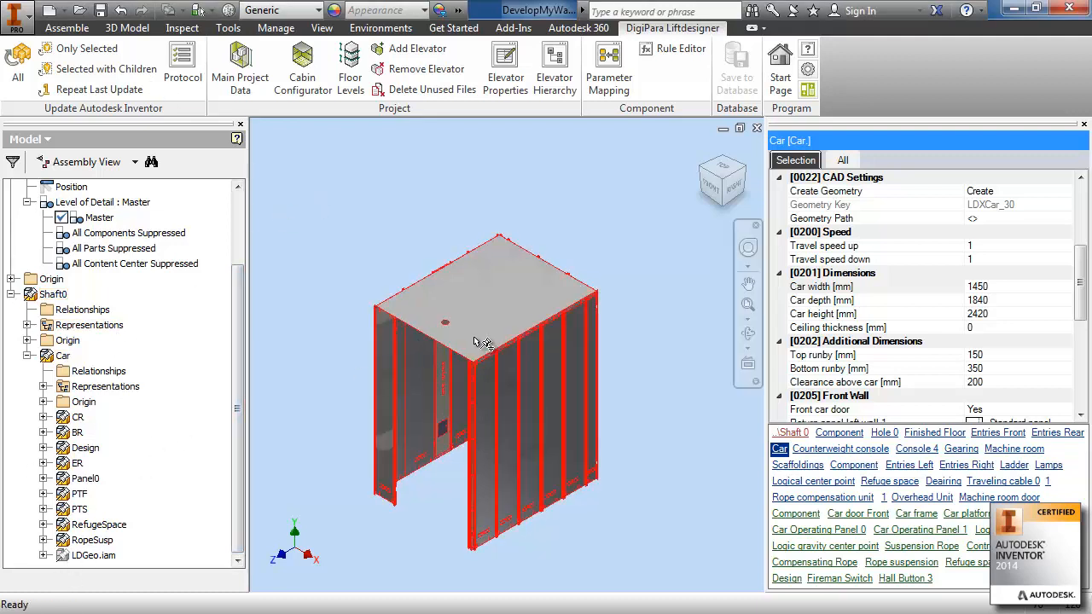
left_click(209, 11)
left_click(207, 53)
left_click(474, 354)
right_click(474, 353)
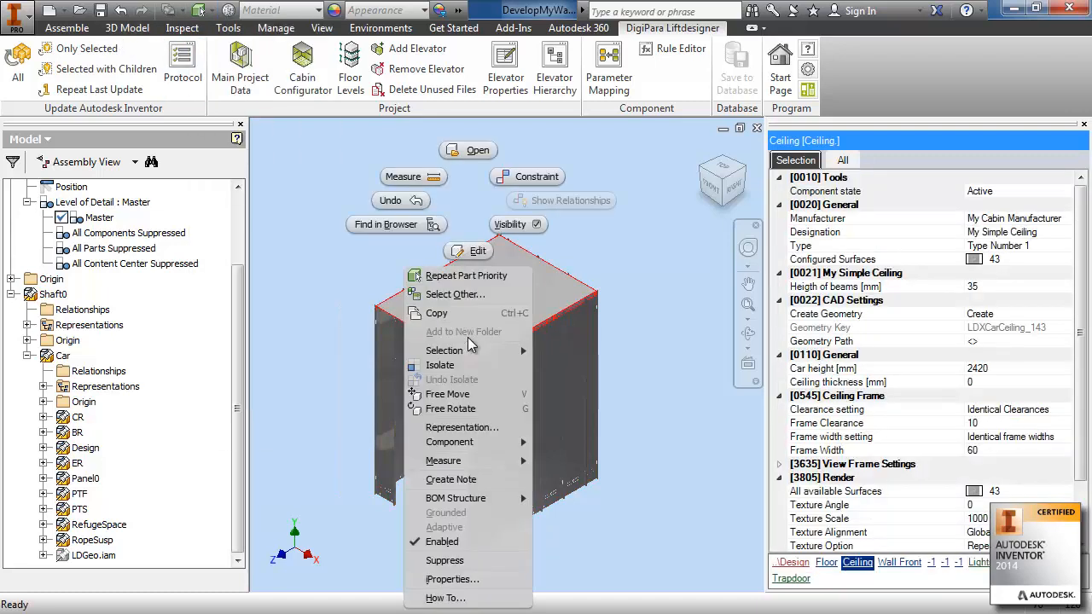
left_click(394, 227)
left_click_drag(237, 439, 240, 338)
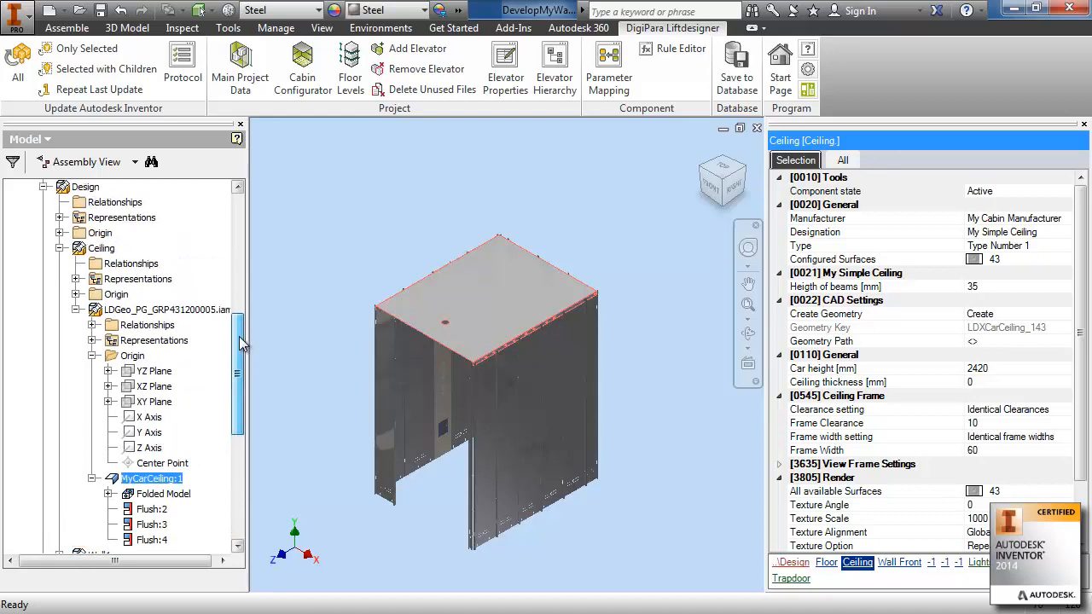
left_click(116, 313)
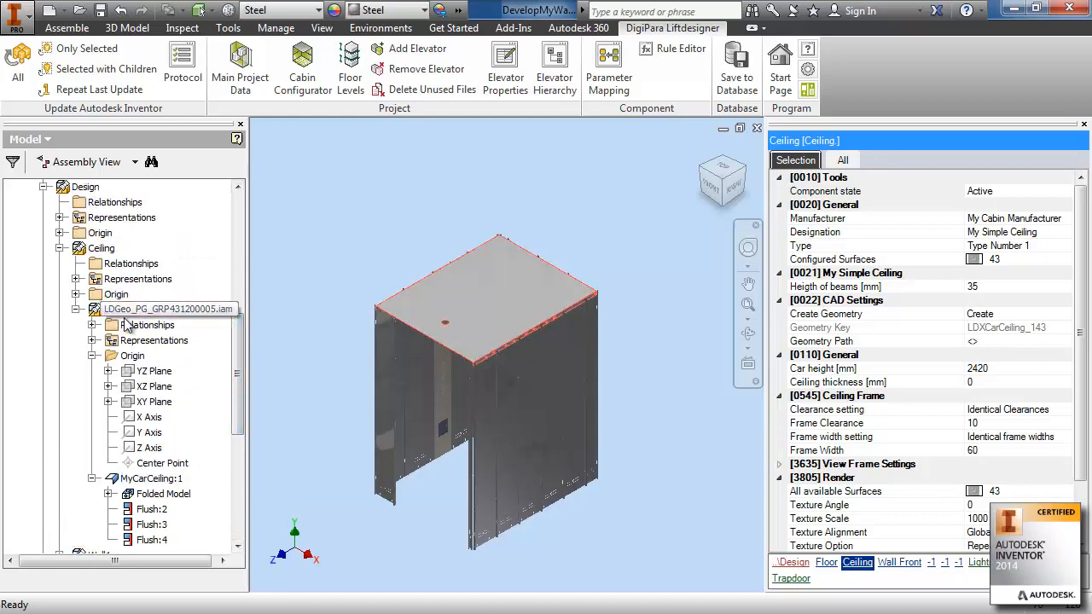
- Check the target folder PGRID00005 and save the ceiling assembly and MyCarCeiling part to the database
left_click(737, 68)
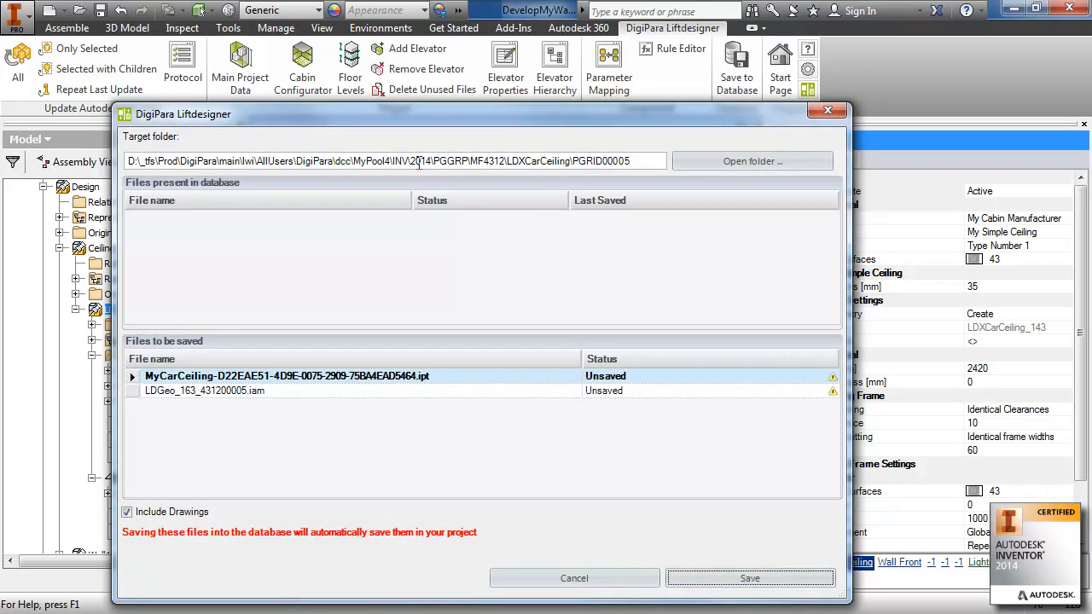
left_click(748, 160)
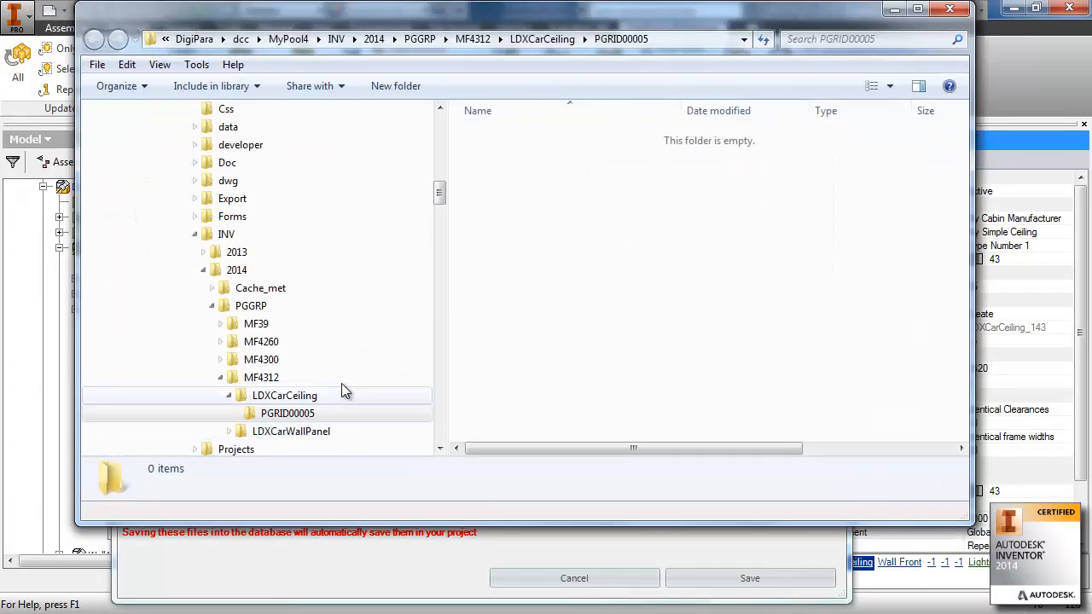
left_click_drag(440, 198, 441, 170)
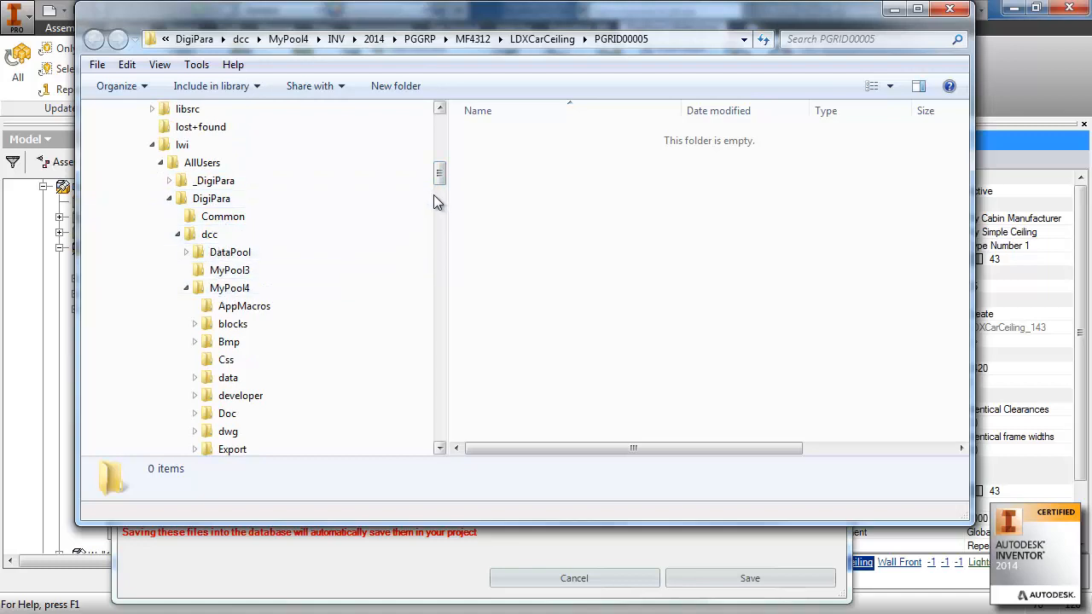
left_click_drag(441, 170, 444, 194)
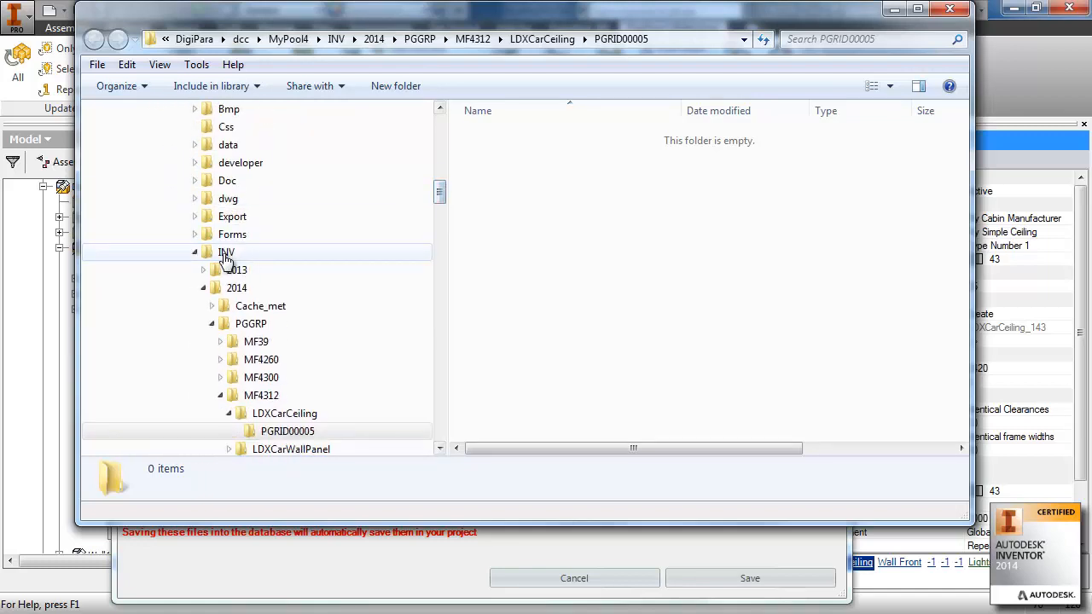
left_click(280, 433)
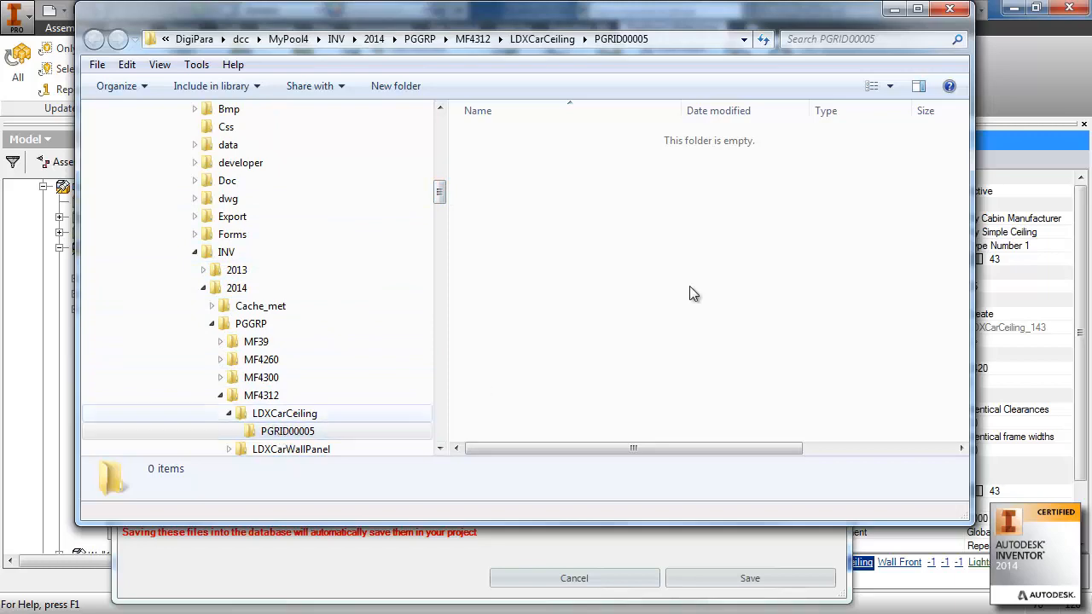
left_click(894, 10)
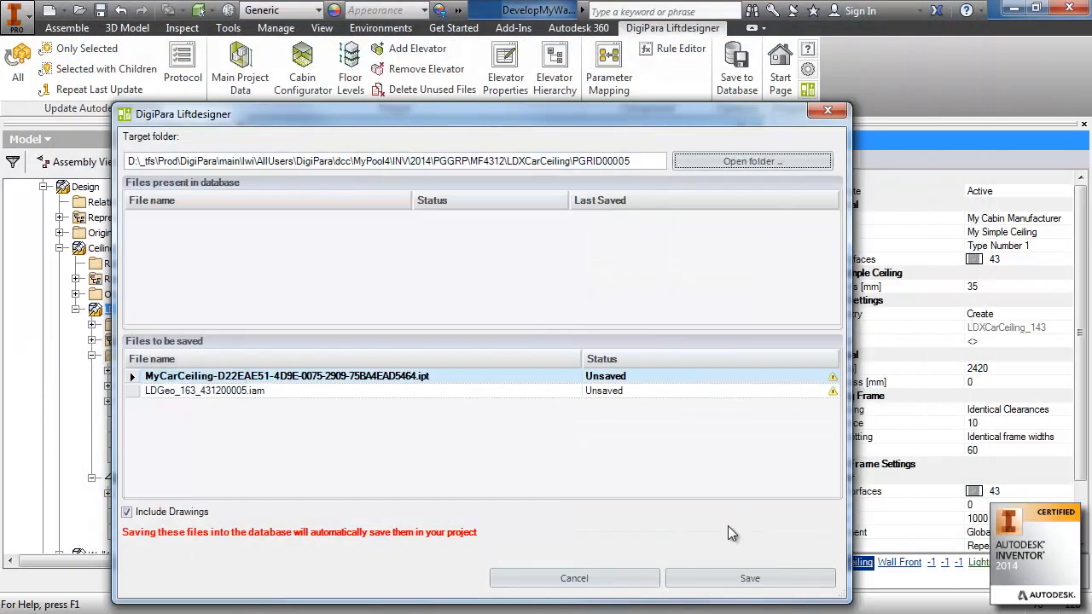
left_click(745, 578)
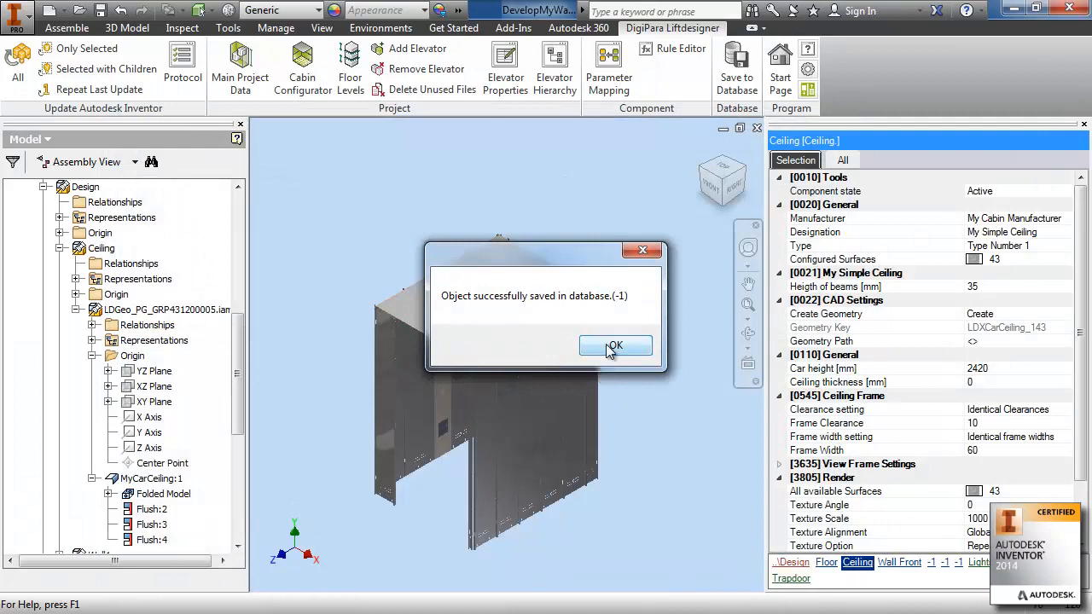
left_click(612, 346)
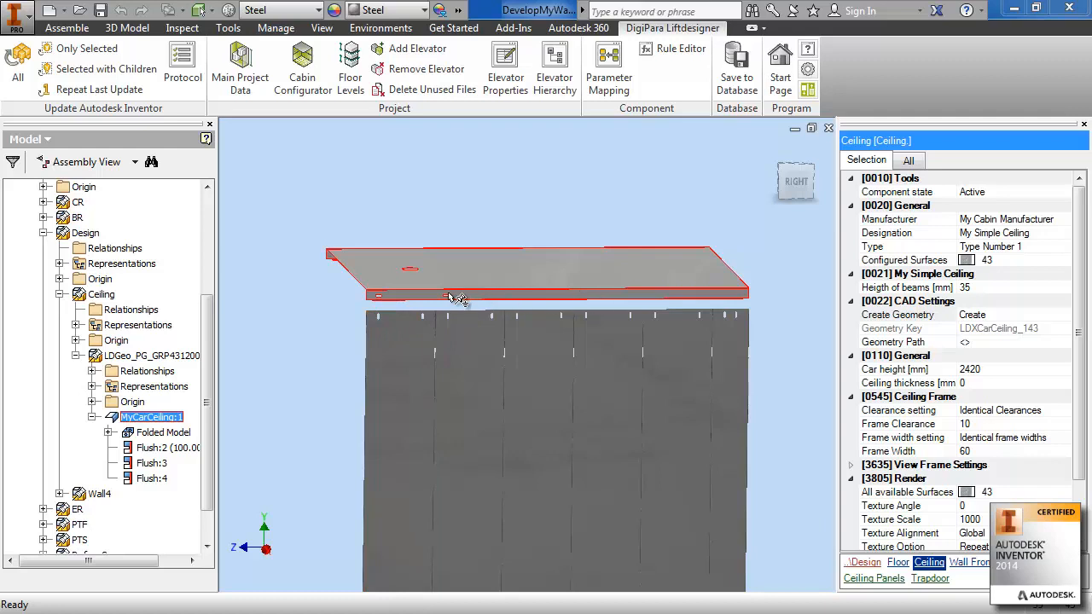
- Open the MyCarCeiling part on its own and select Cut19, the slots in the side flange
right_click(144, 417)
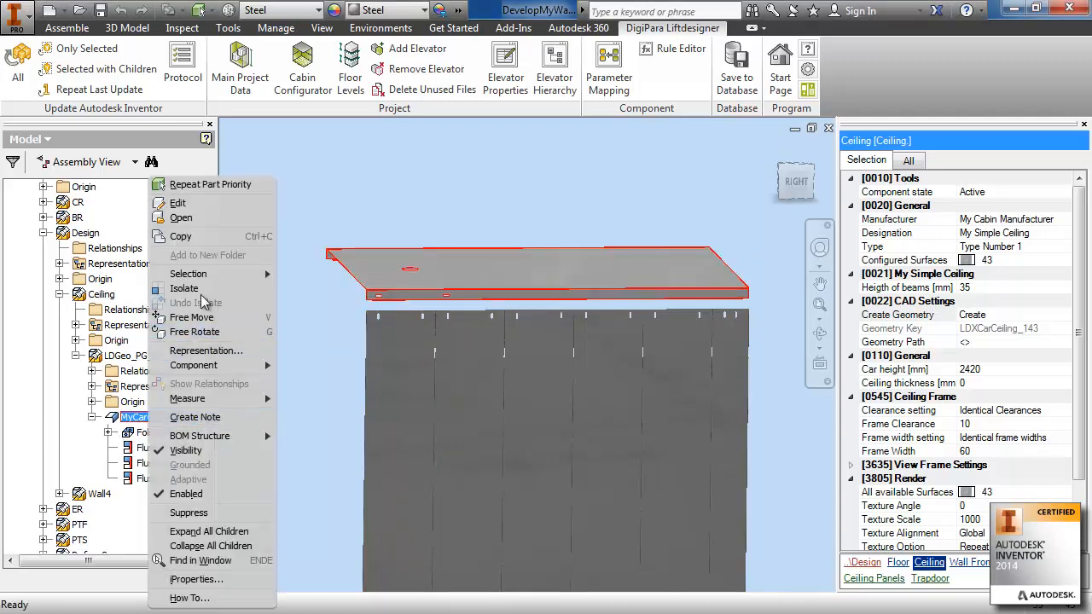
left_click(191, 220)
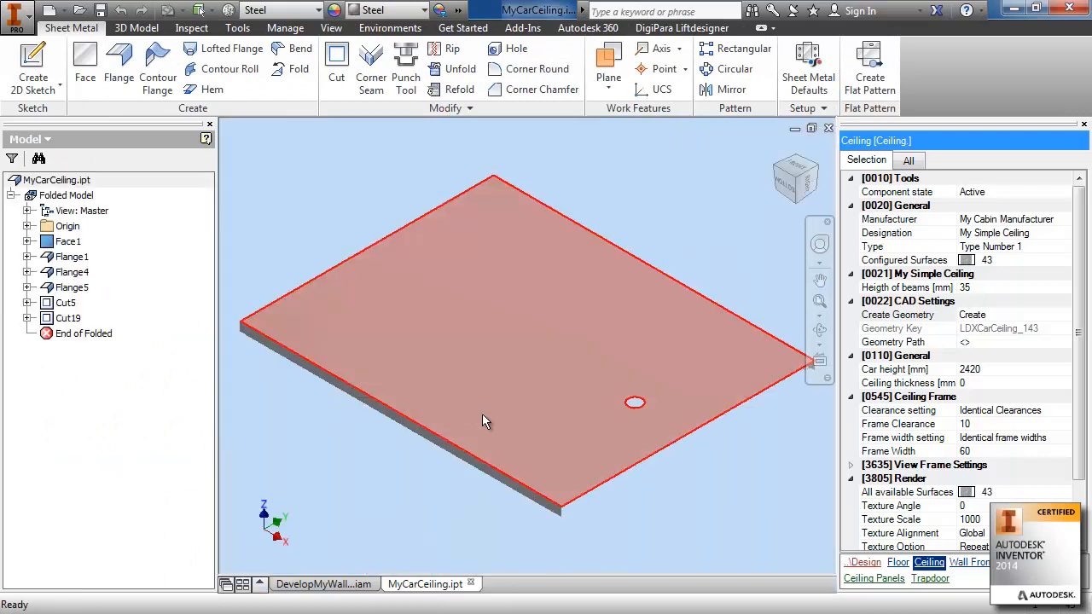
left_click(817, 182)
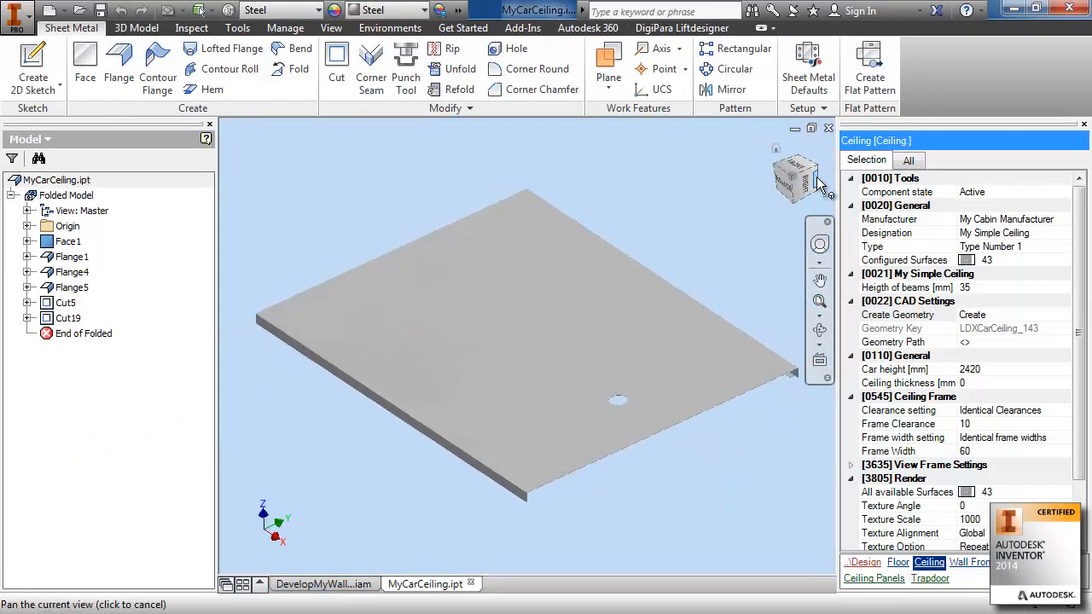
left_click_drag(793, 168, 791, 183)
scroll(537, 396, "down", 3)
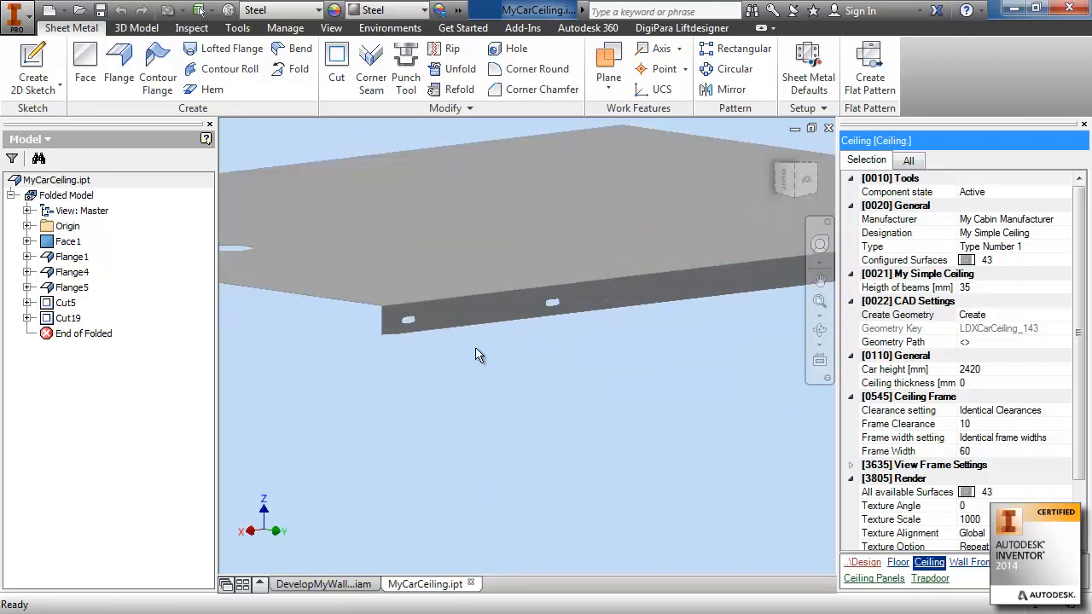
left_click(68, 319)
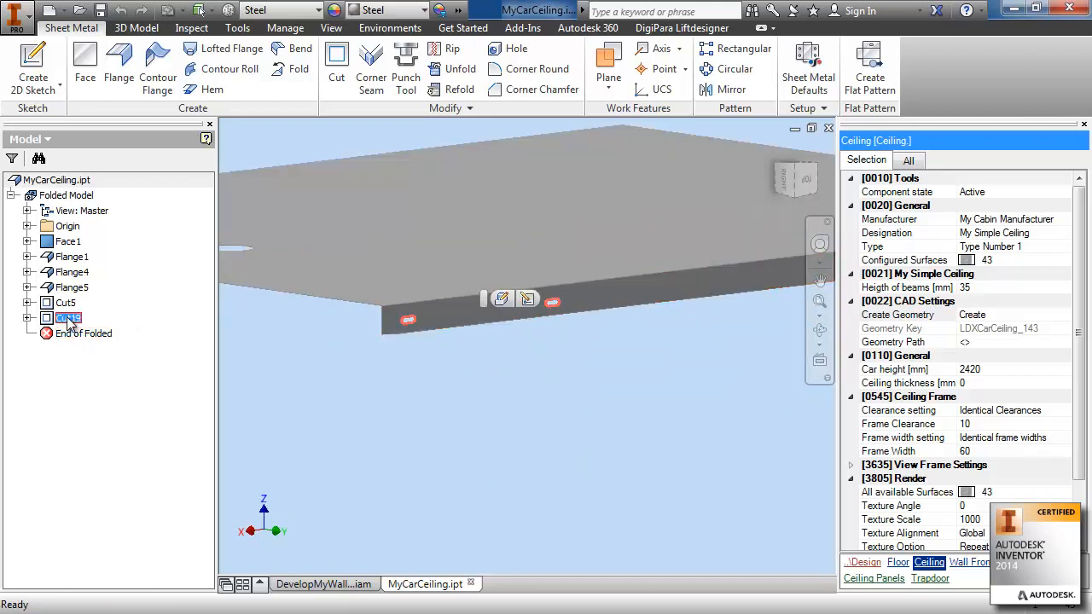
- Rename the Cut19 feature in the ceiling's folded model as Cut_Panel0_Right
left_click(27, 318)
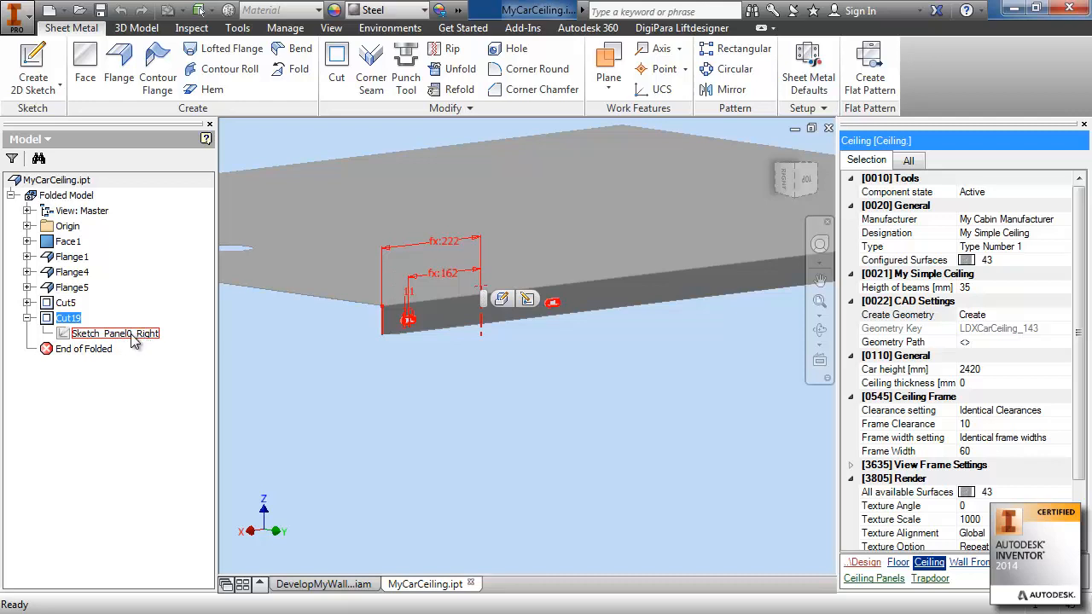
left_click(75, 319)
key("End")
key("shift+Left")
key("shift+Left")
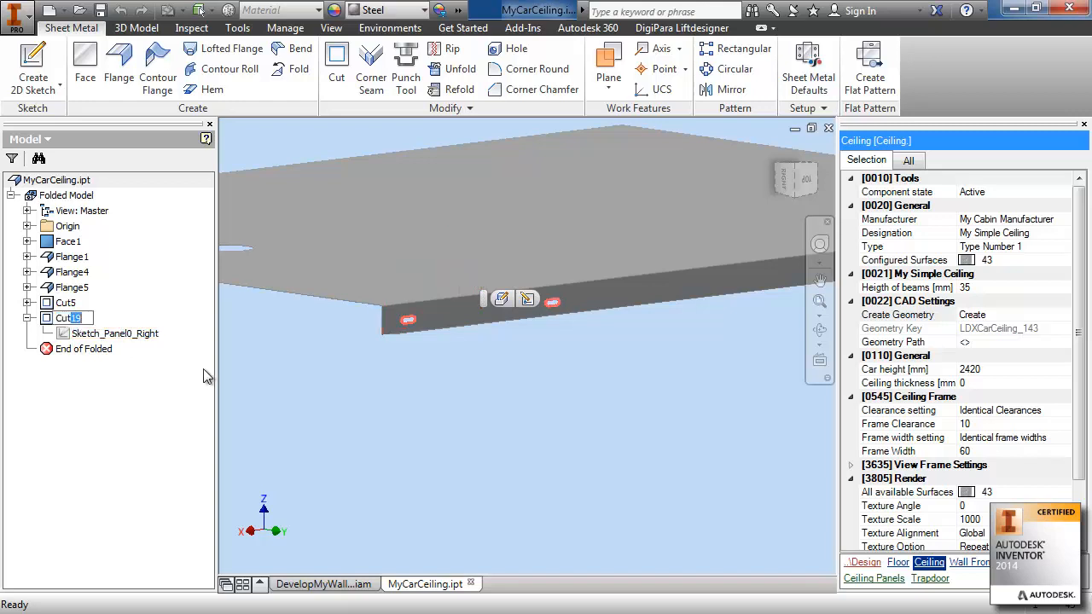
type("_Panel0_Right")
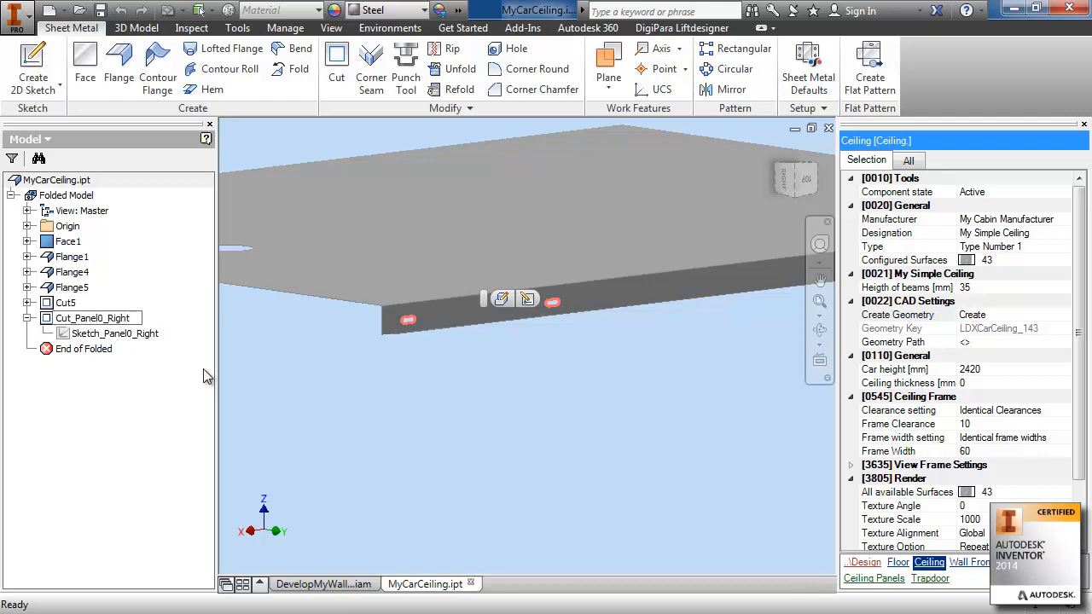
key("Return")
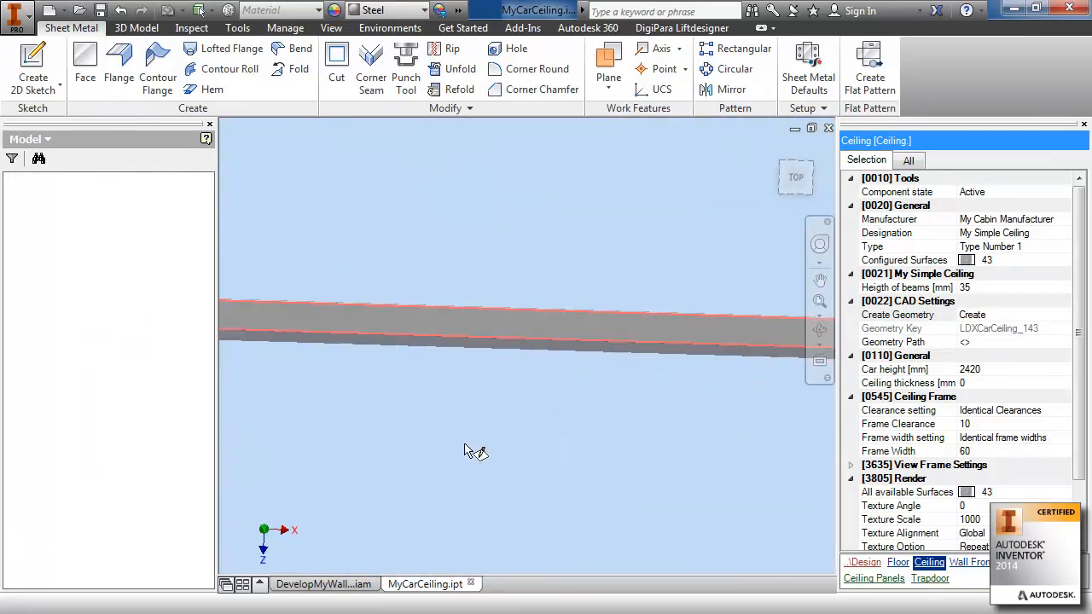
- Set the slot's length to 30 mm and its width to 14 mm in Sketch_Panel0_Right
left_click(827, 153)
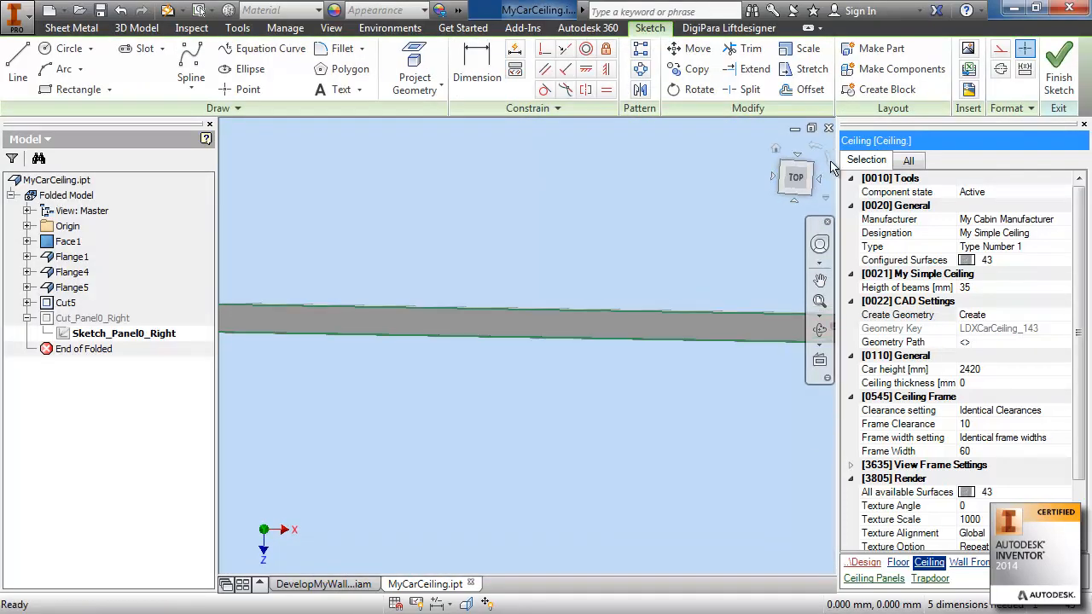
left_click(826, 153)
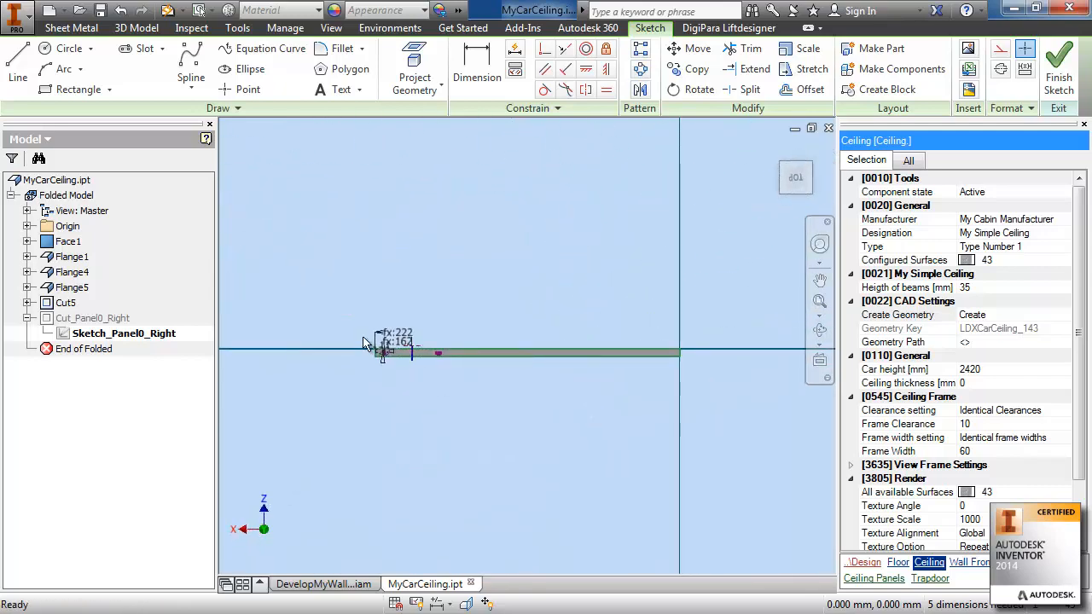
scroll(367, 344, "down", 4)
scroll(522, 383, "down", 2)
middle_click_drag(594, 461, 477, 443)
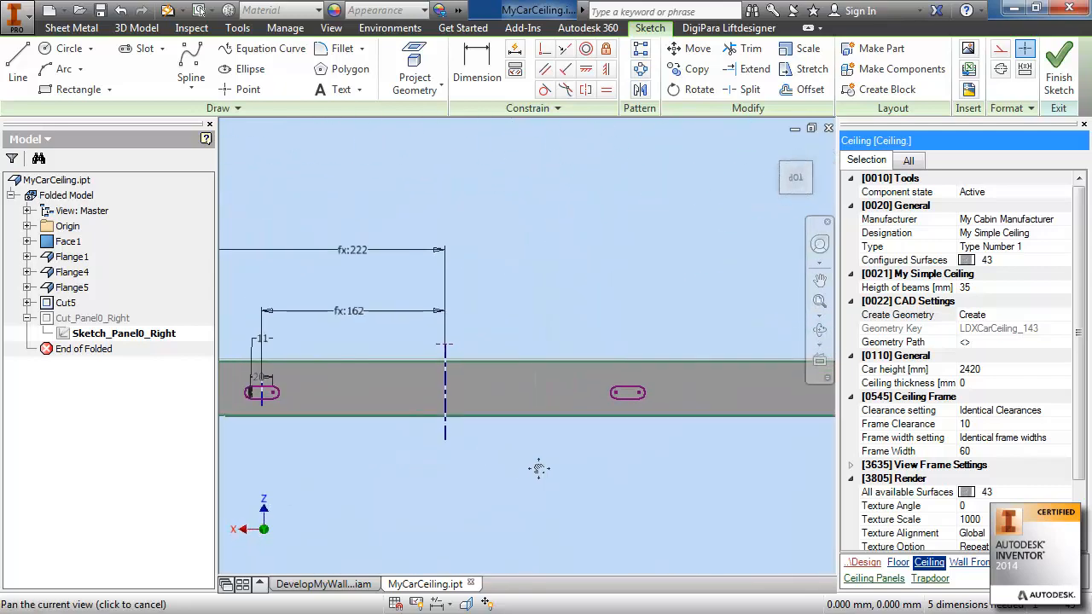
scroll(527, 473, "down", 2)
scroll(483, 454, "up", 5)
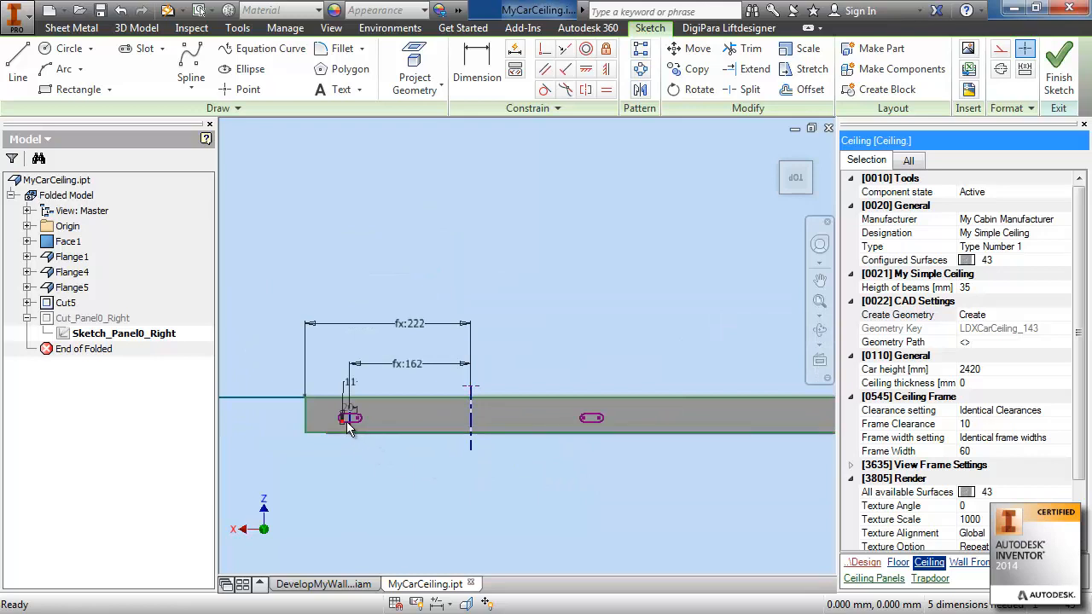
scroll(346, 410, "down", 4)
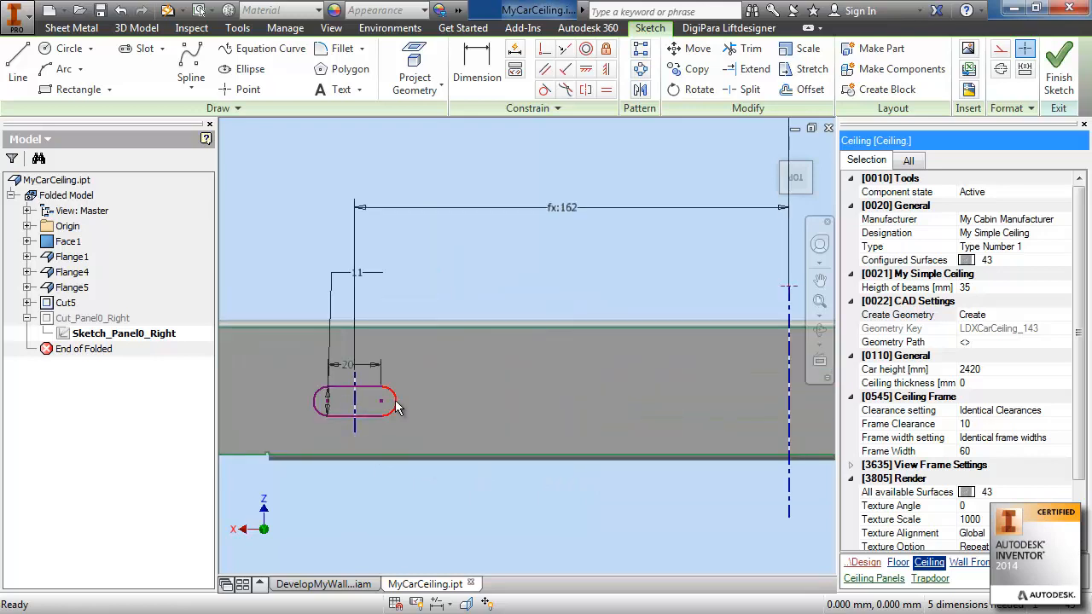
double_click(348, 367)
type("30")
key("Return")
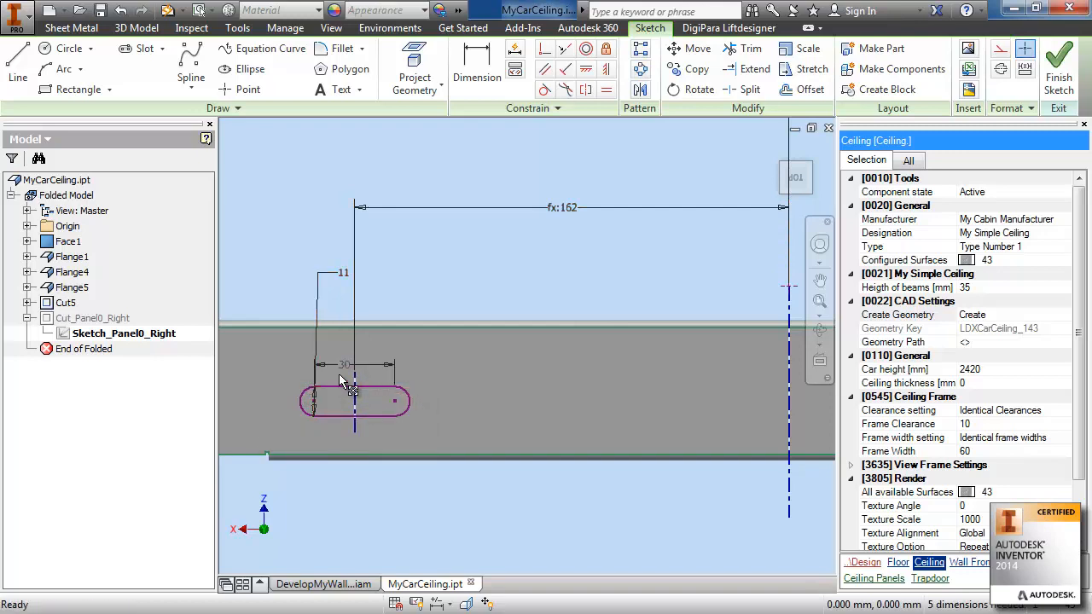
double_click(344, 273)
type("14")
key("Return")
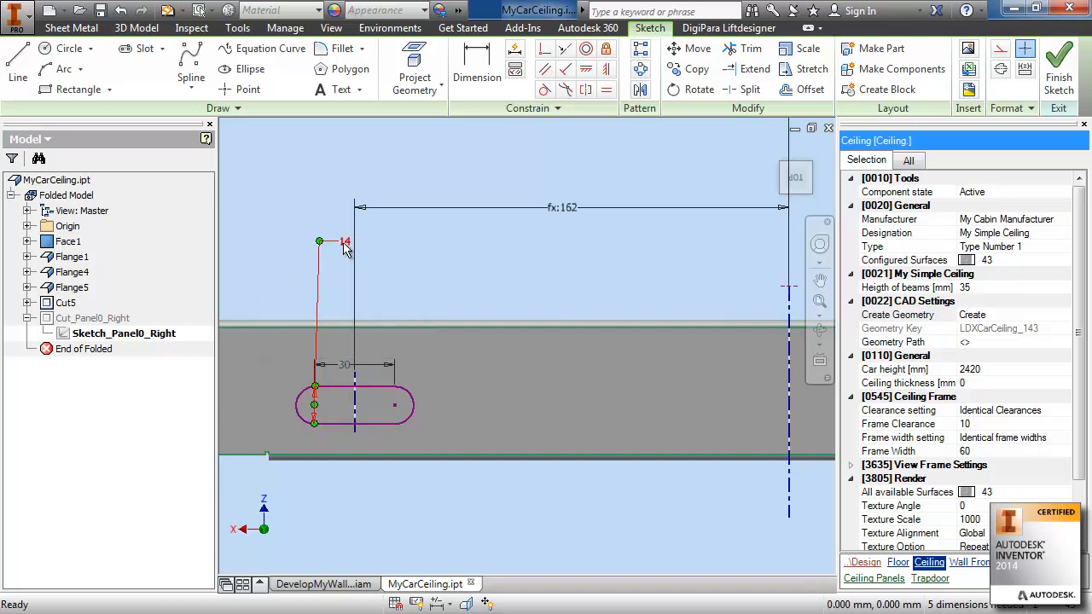
- Restore the slot's width to 11 mm and its length to 20 mm
double_click(344, 243)
type("11")
key("Return")
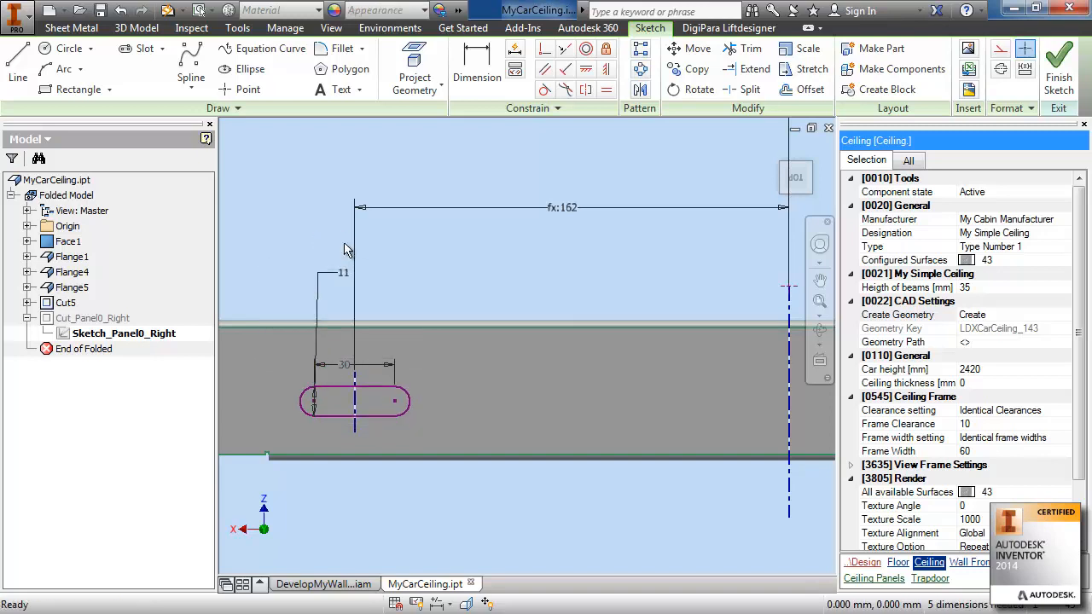
mouse_move(699, 403)
middle_mouse_down()
mouse_move(617, 389)
mouse_move(492, 402)
middle_mouse_up()
scroll(617, 390, "up", 3)
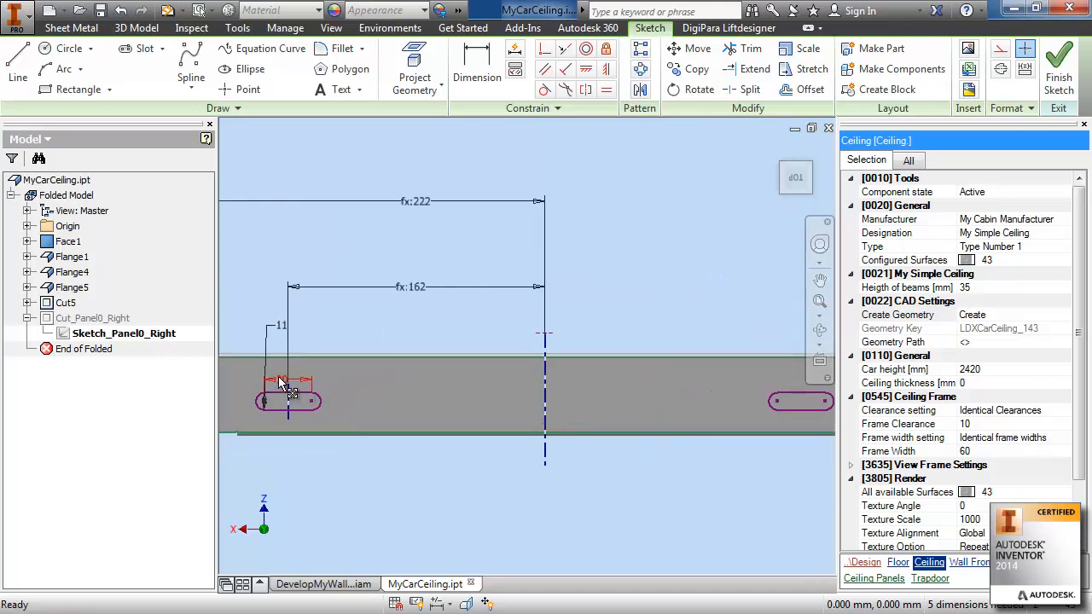
left_click(279, 378)
type("20")
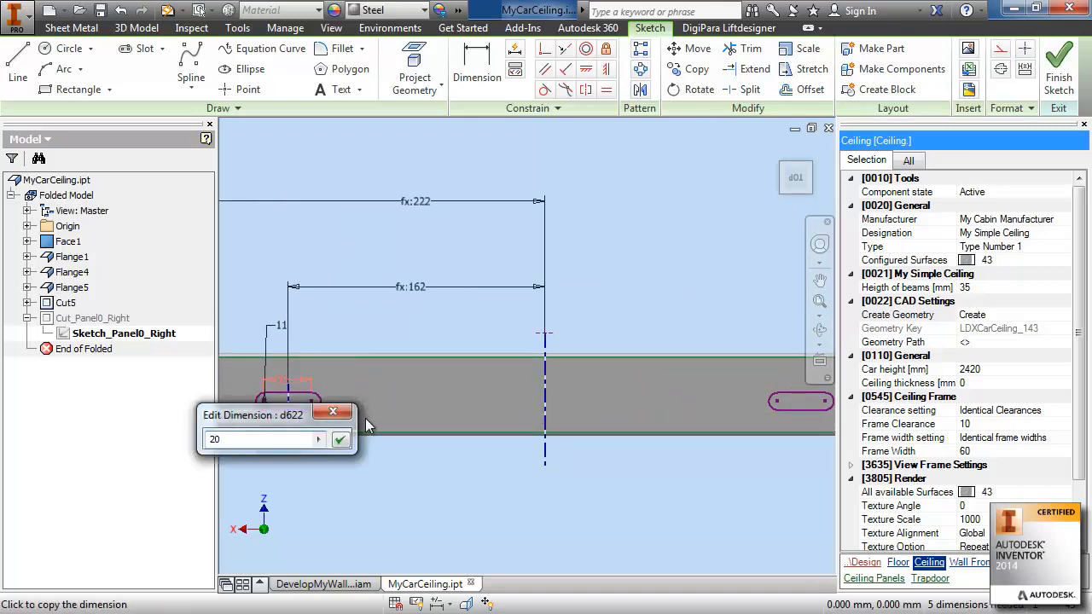
key("Return")
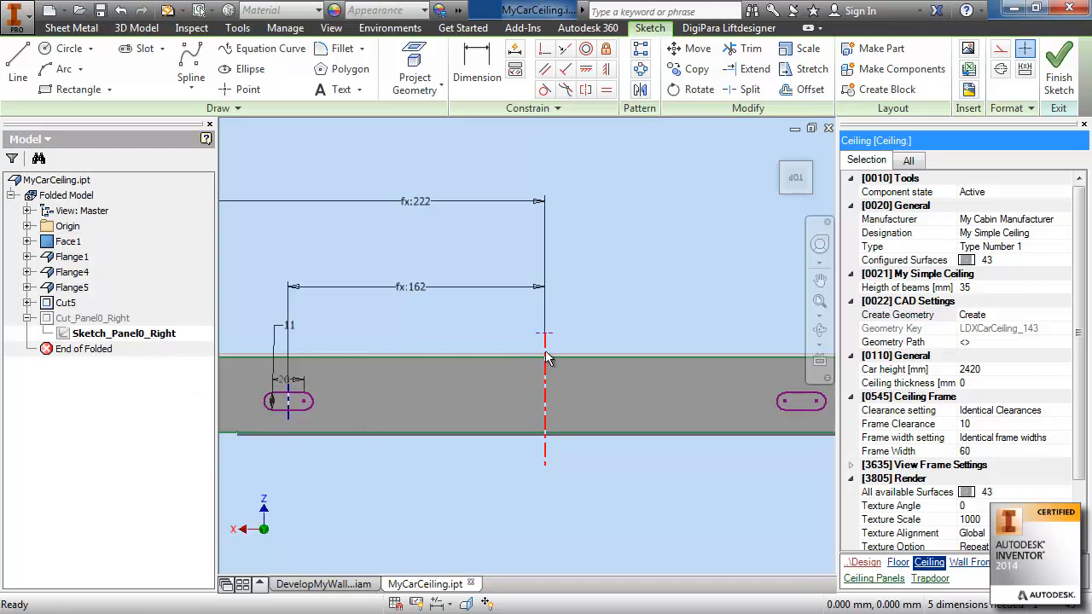
- Examine the full expression of the distance dimension between the slot's centre and the panel centreline, without changing it
double_click(413, 292)
left_click(418, 353)
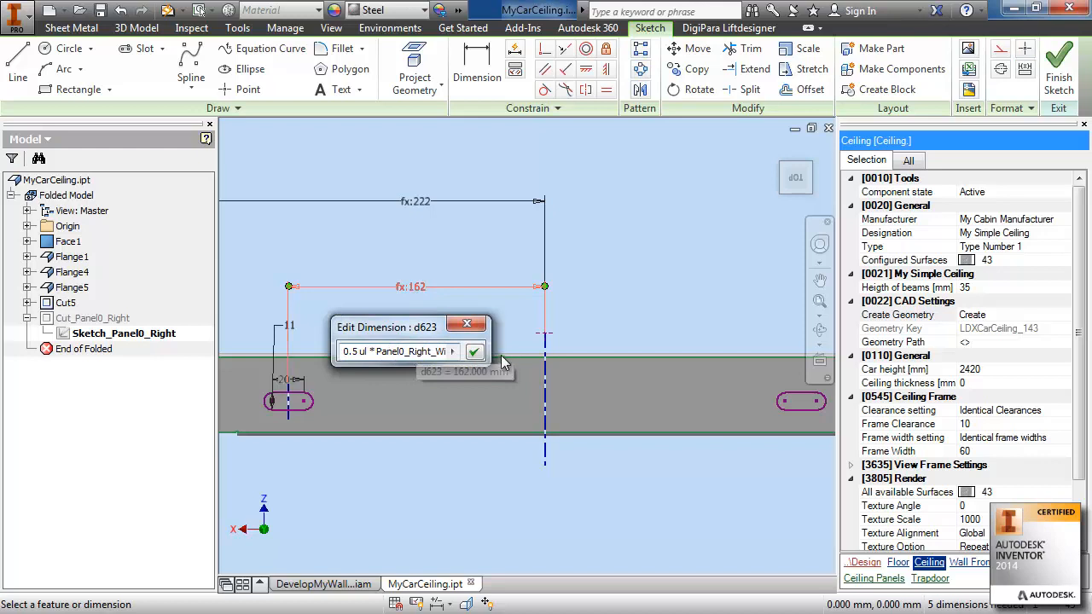
left_click_drag(489, 349, 621, 345)
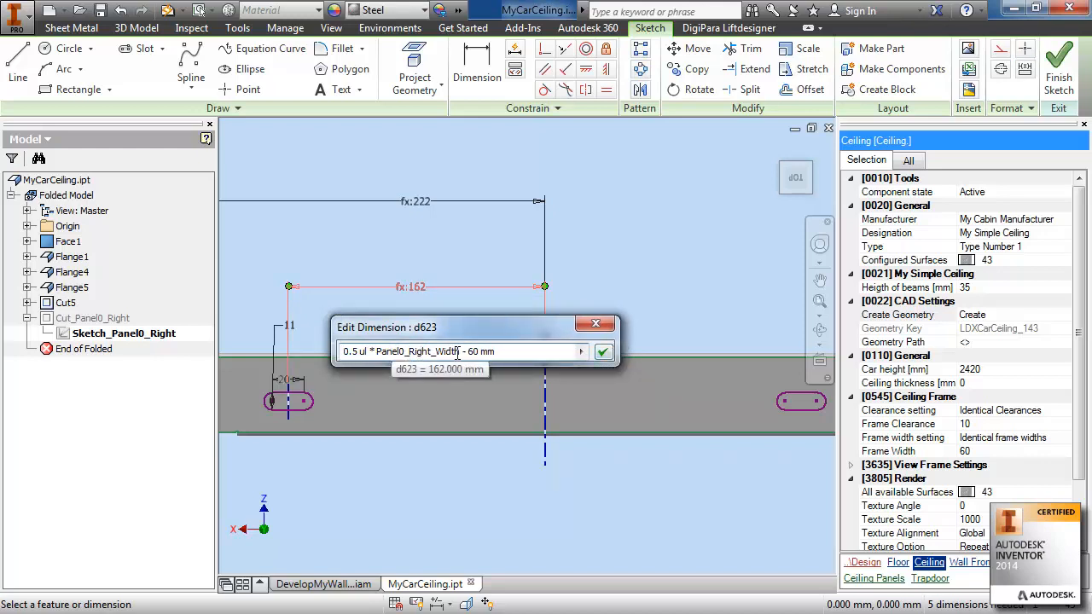
key("Home")
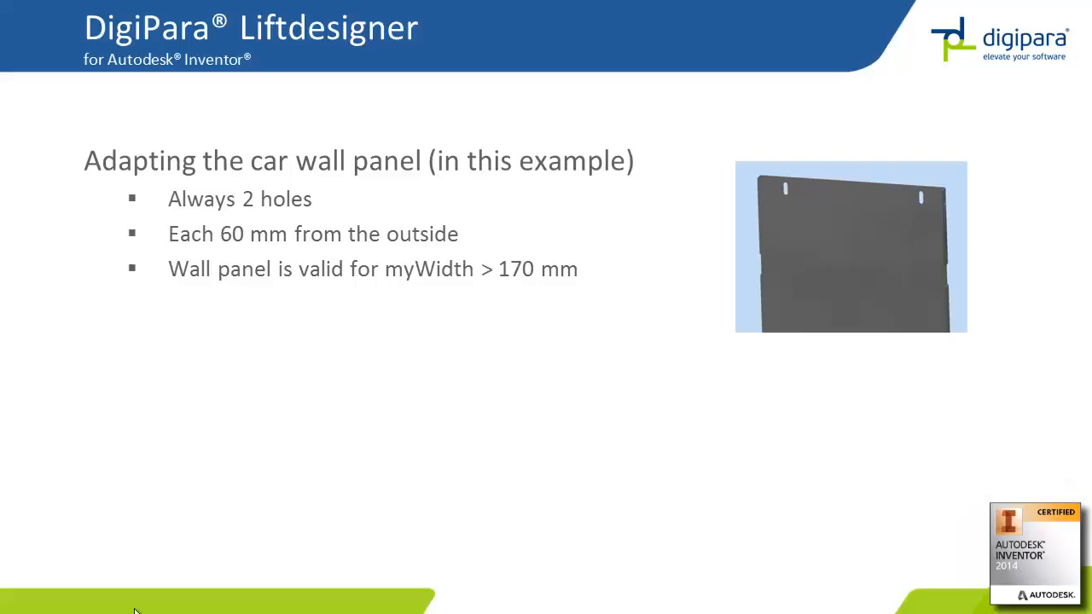
left_click(391, 523)
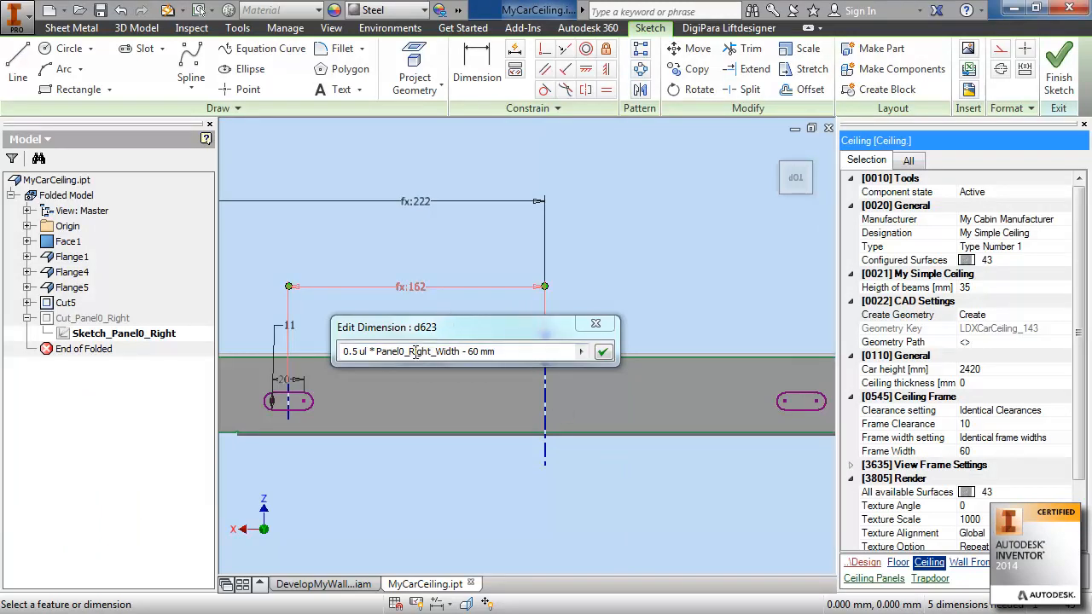
left_click(600, 326)
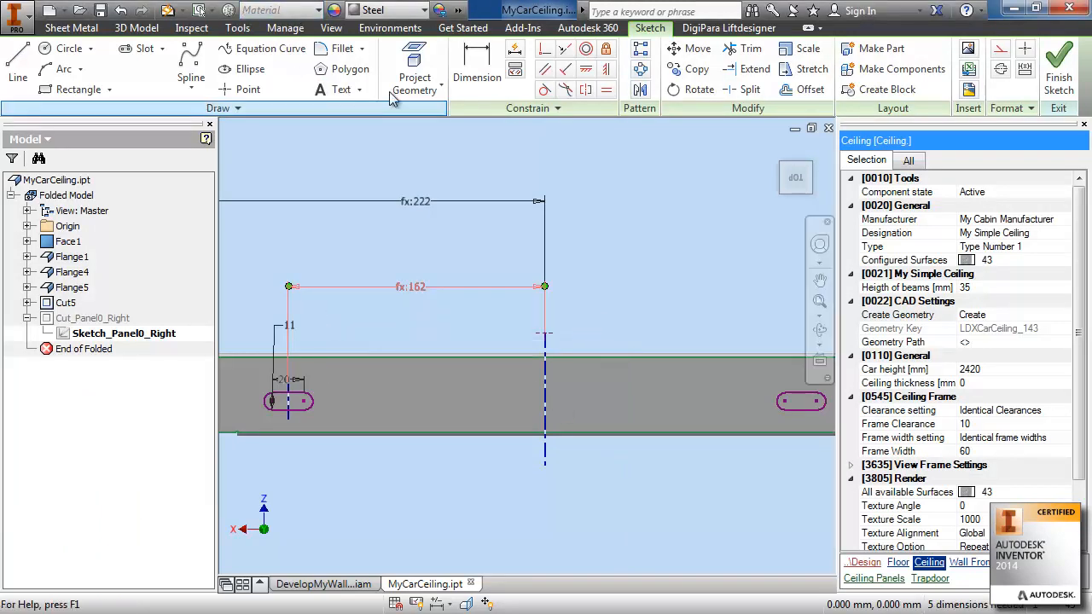
- Review the user parameters Panel0_Right_Width and Panel0_Right_X0 and compare them with the sketch dimensions
left_click(285, 27)
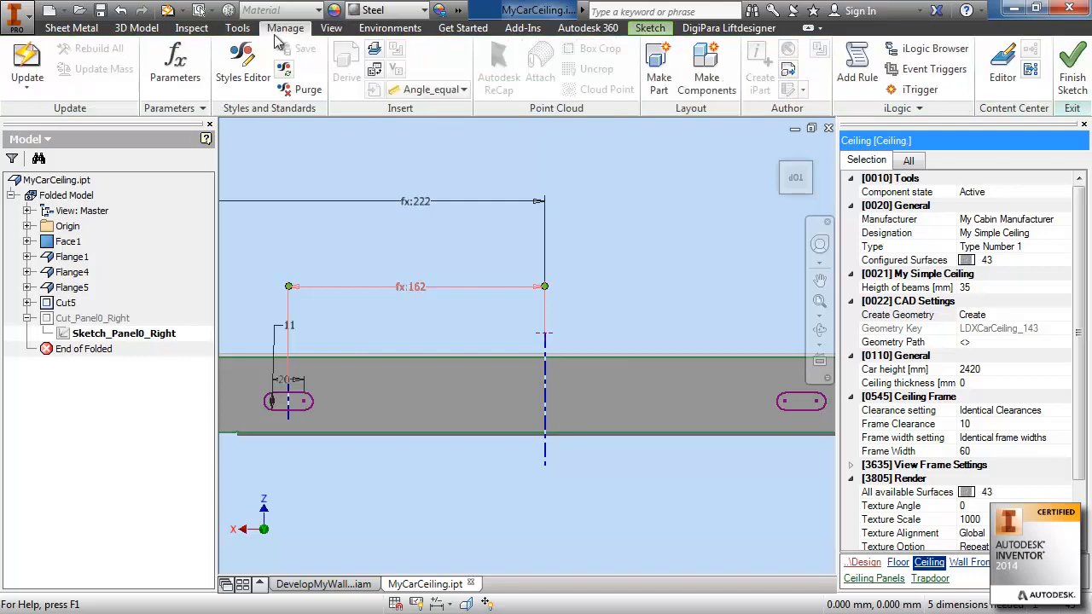
left_click(175, 64)
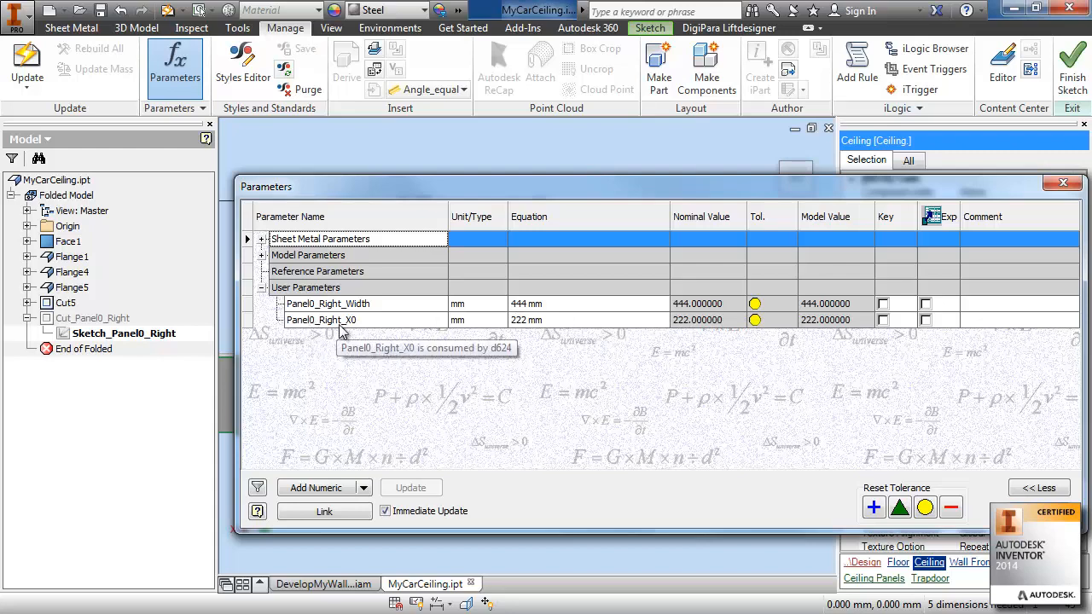
left_click(1063, 184)
scroll(530, 445, "down", 5)
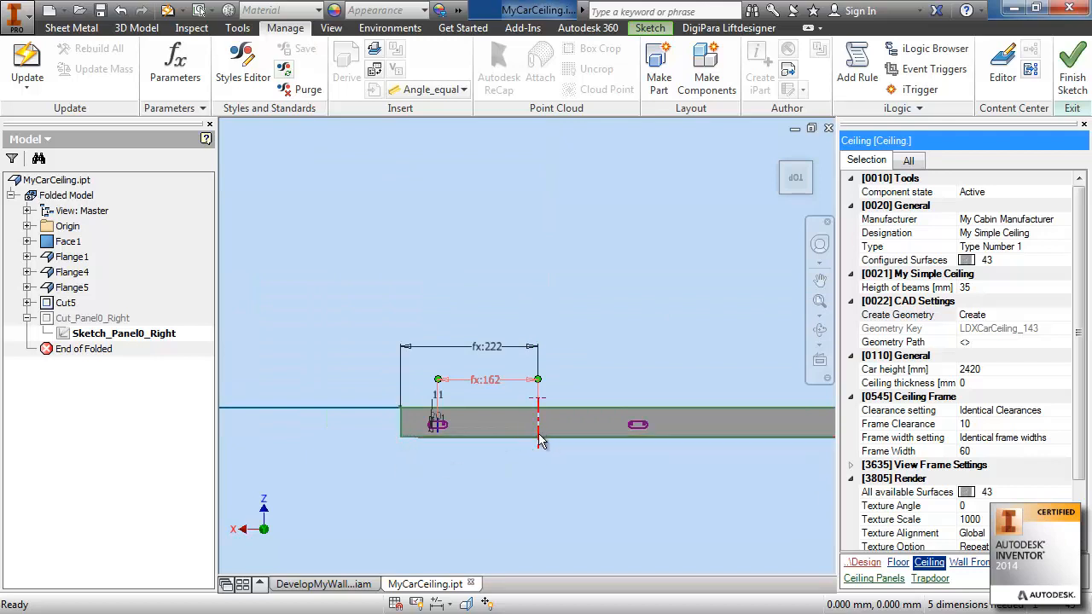
middle_click_drag(549, 460, 458, 481)
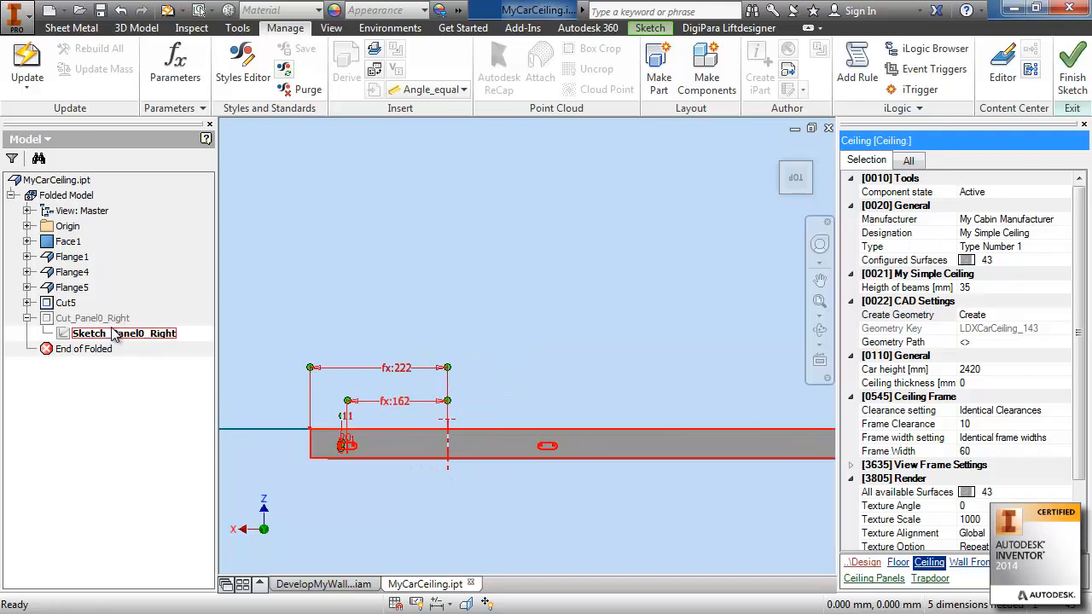
- Finish Sketch_Panel0_Right and close the MyCarCeiling.ipt part to return to the cabin assembly
left_click(1073, 70)
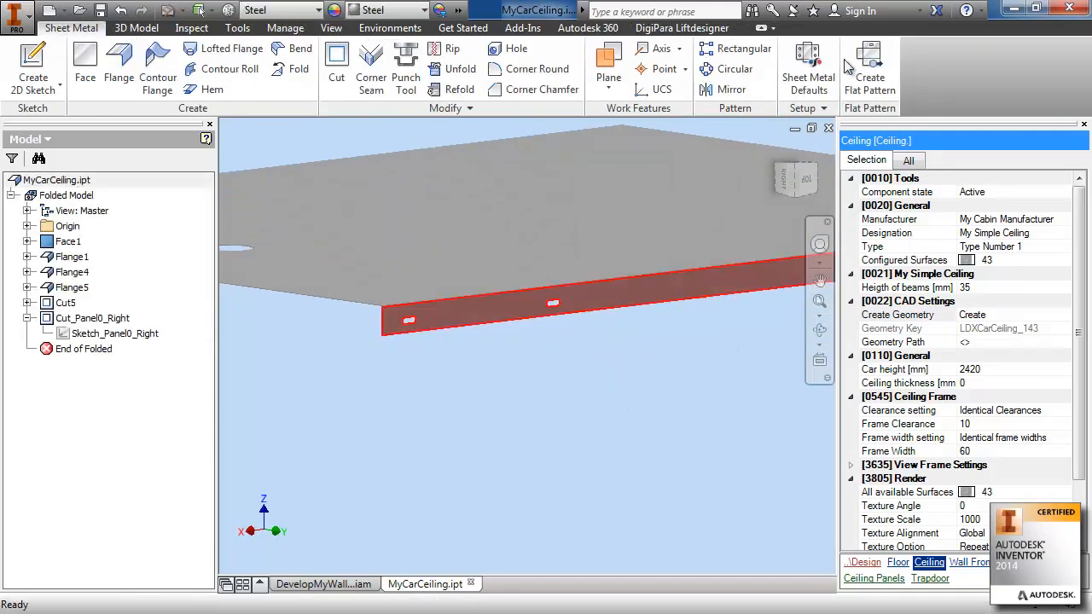
left_click(828, 129)
left_click(405, 349)
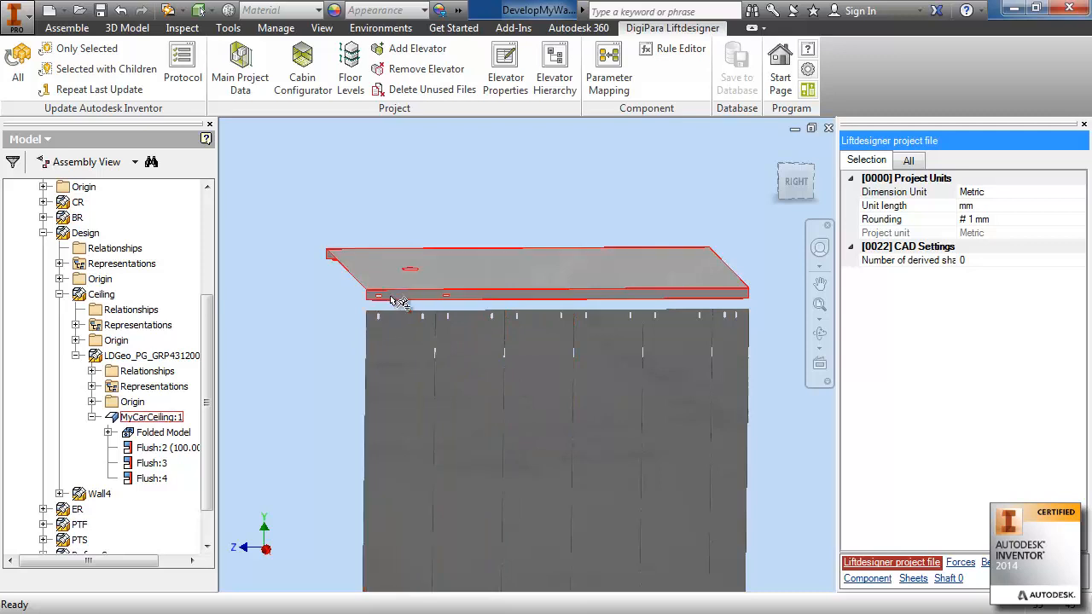
- Open the parameter mapping of MyCarCeiling:1, reduce the mapping pane's height and review the targets of the car size mappings
left_click(149, 417)
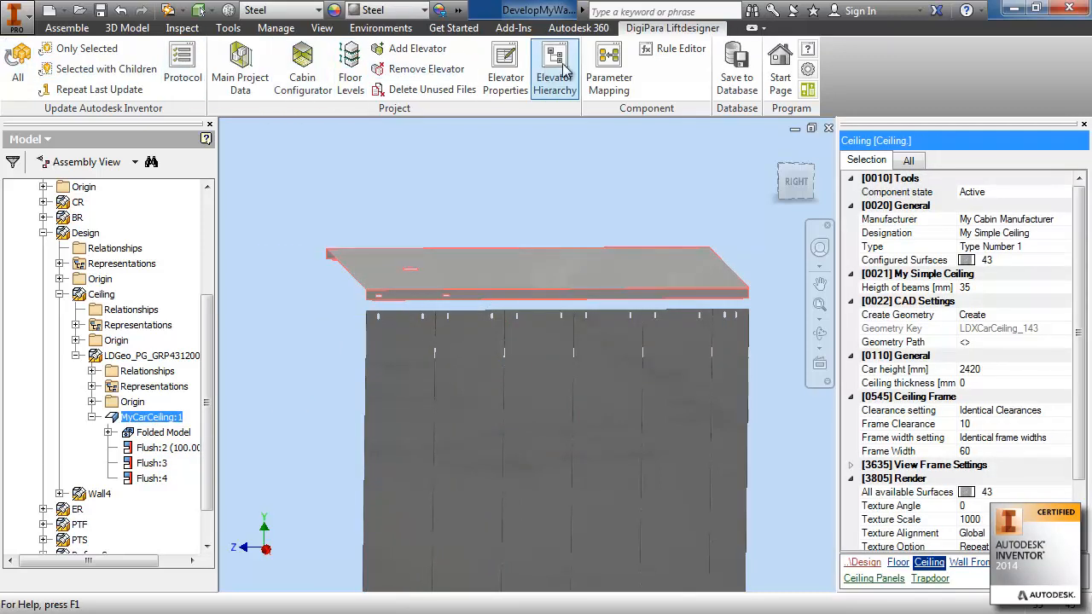
left_click(608, 75)
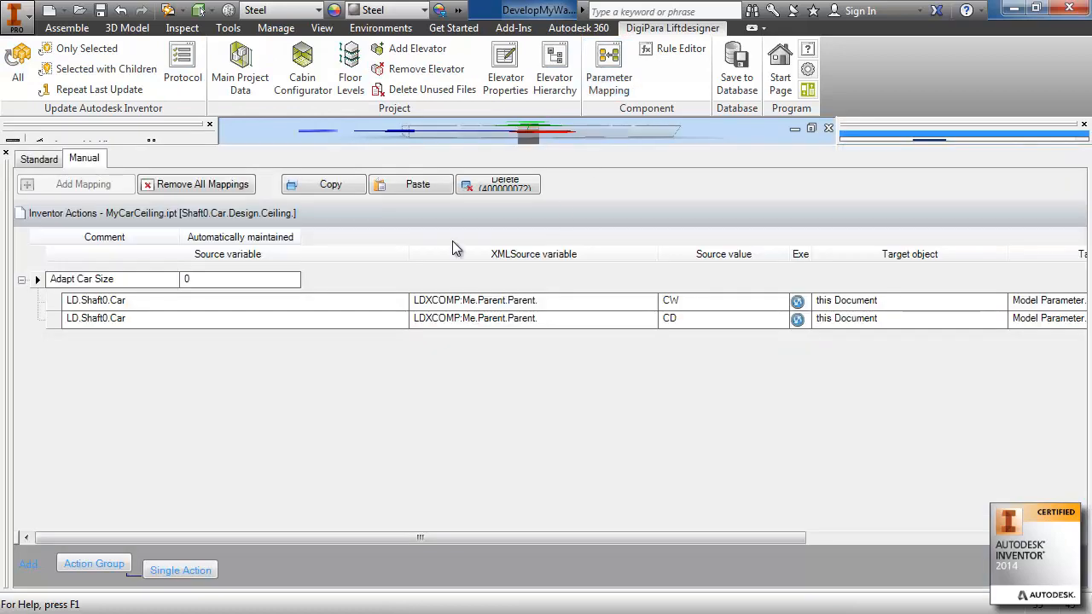
left_click_drag(513, 147, 528, 375)
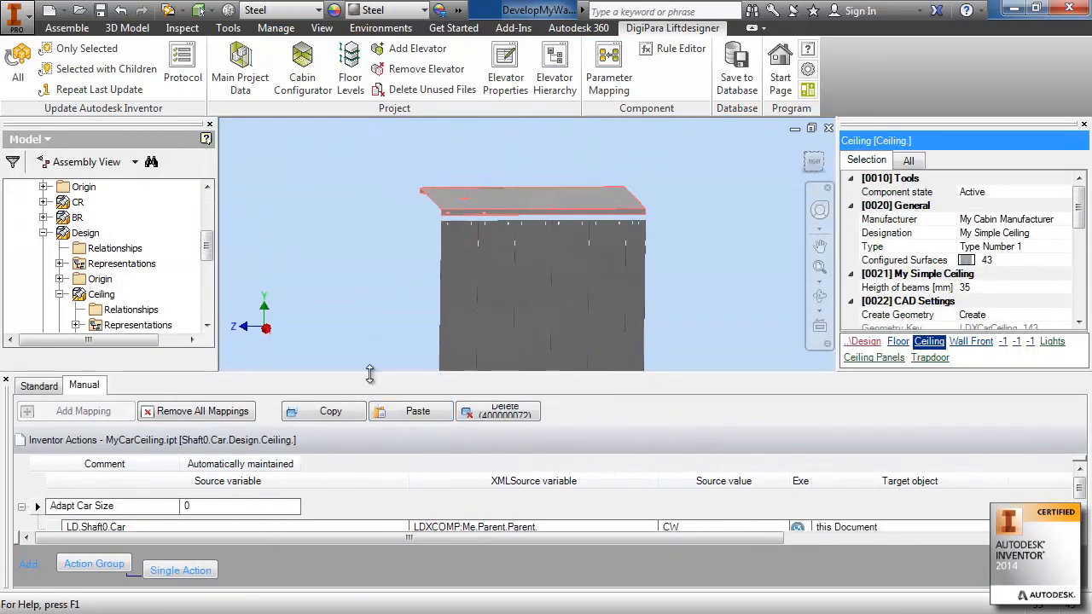
left_click_drag(367, 376, 367, 309)
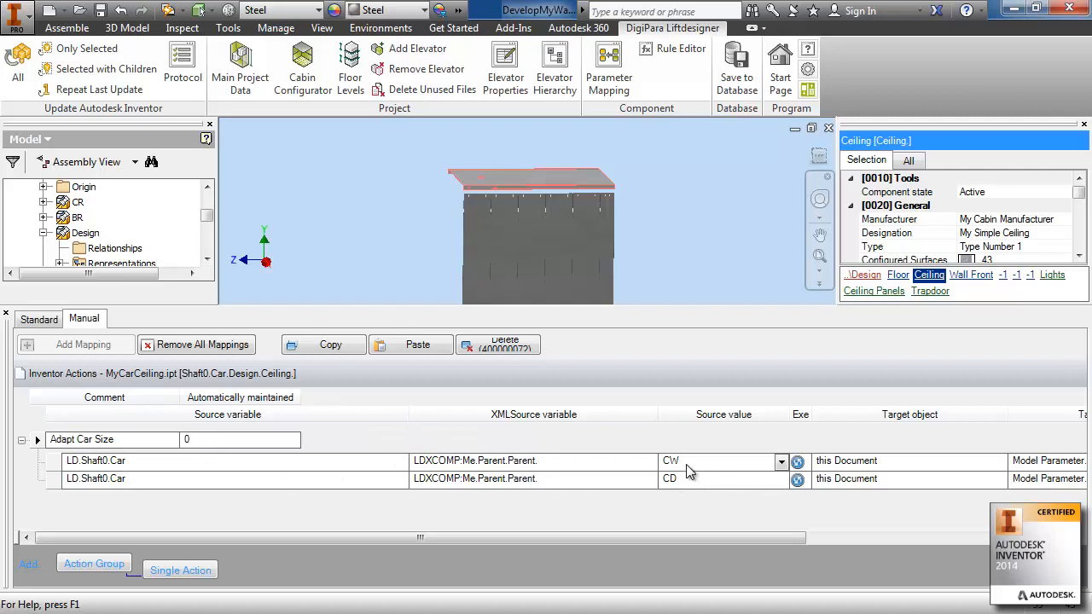
left_click_drag(697, 538, 970, 543)
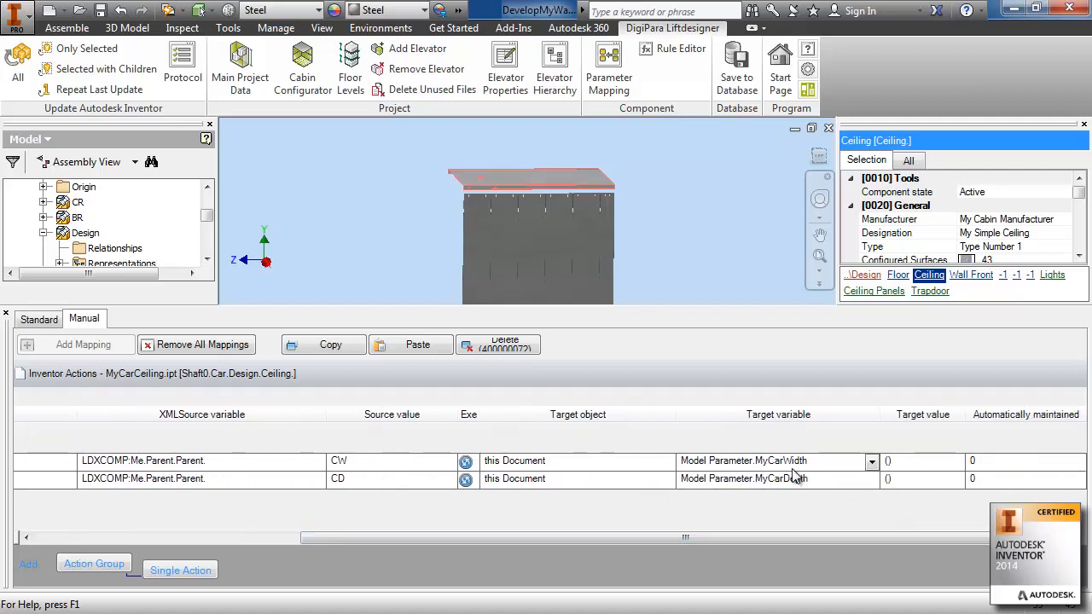
- Add an action group commented "Right Wall Panel Sizes" to the manual mappings and insert a single action in it
left_click_drag(777, 538, 219, 538)
left_click(89, 567)
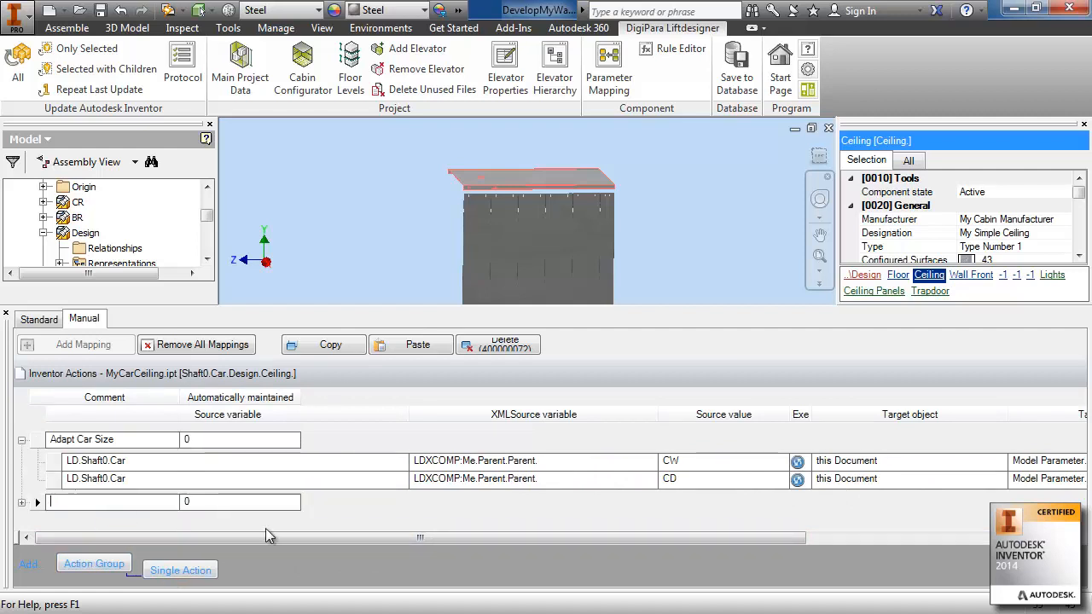
type("Right")
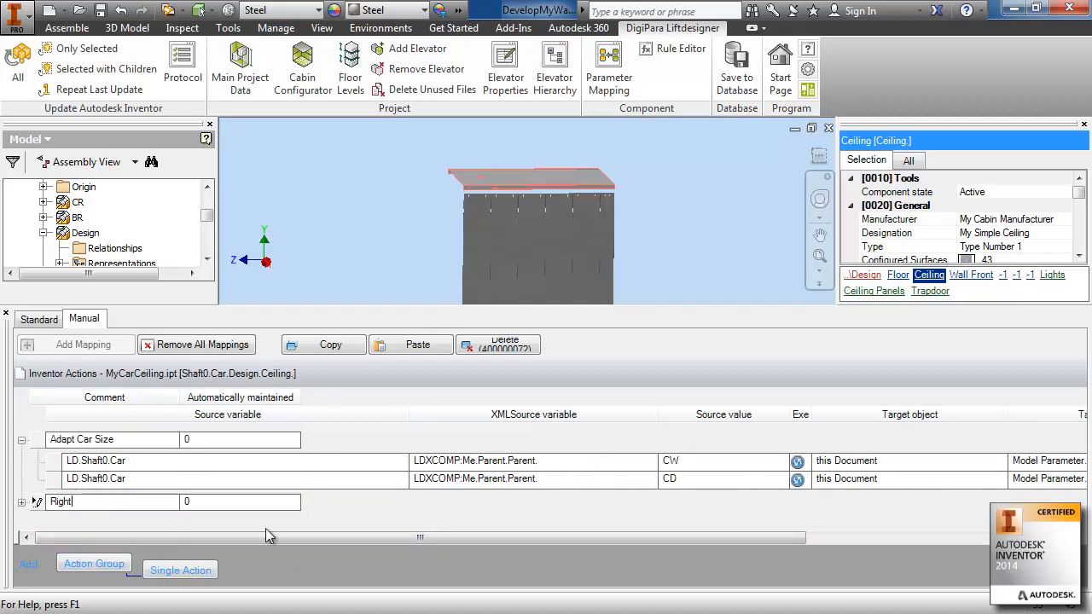
type(" Wall Panel Sizes")
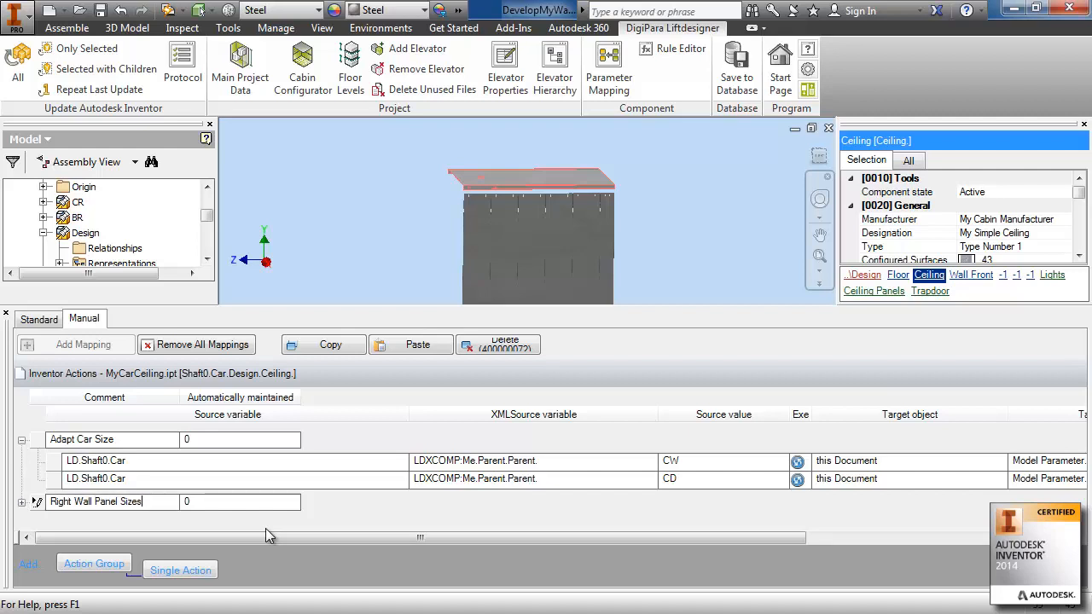
left_click(186, 571)
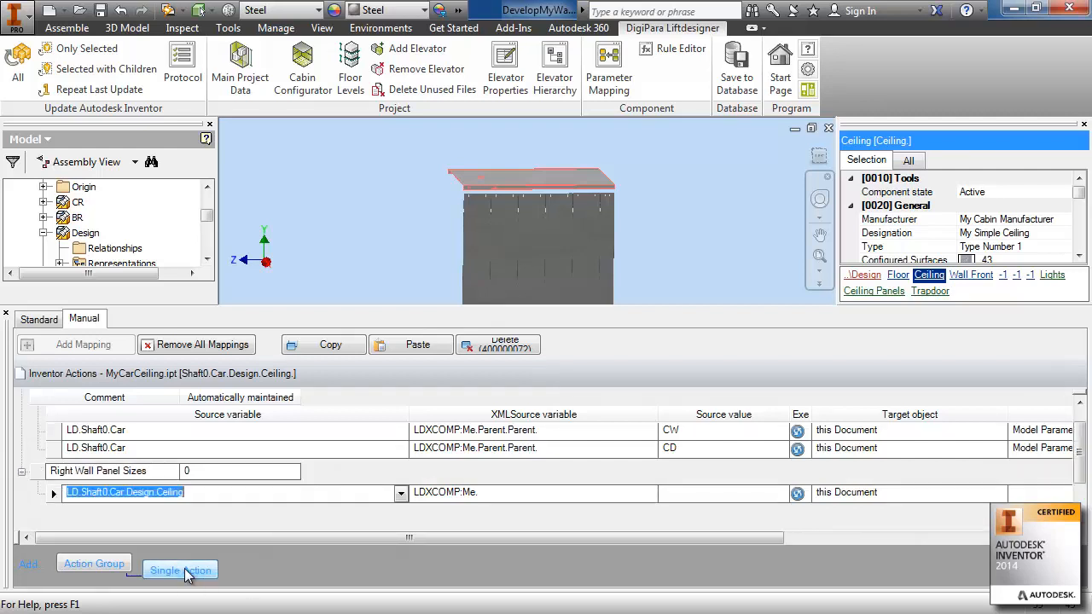
- Set the new action's source variable to LD.Shaft0.Car.Design.Wall4.Panel0 and its source value to DX
left_click(400, 494)
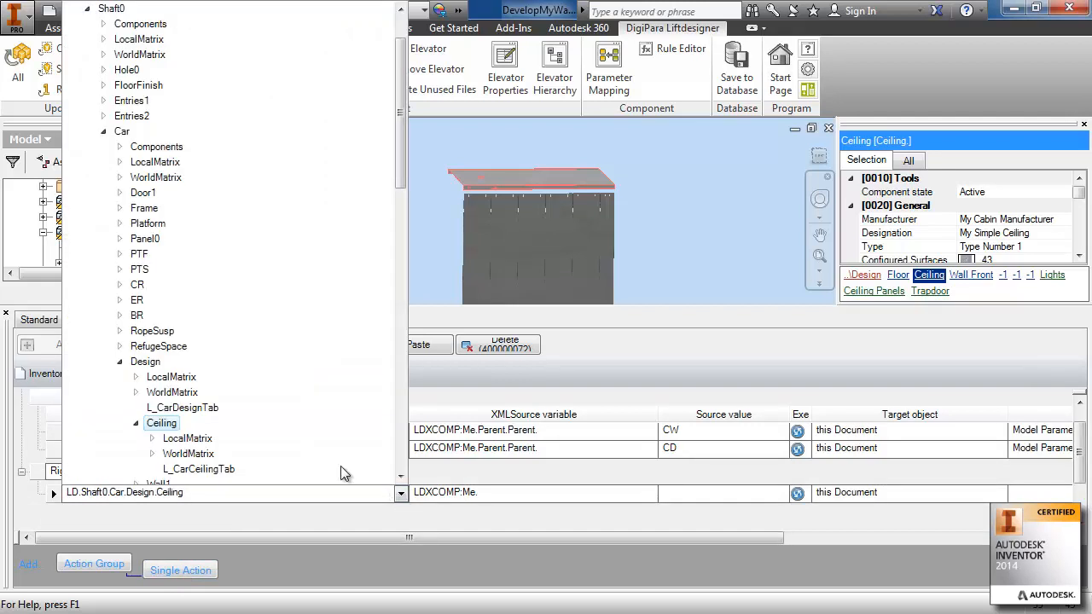
left_click(137, 425)
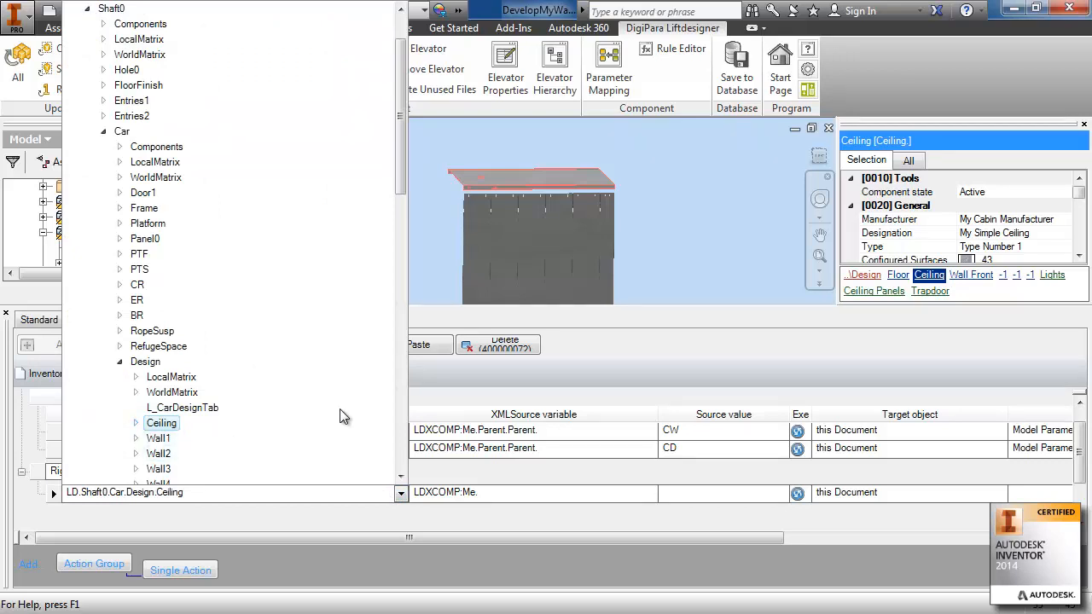
left_click_drag(404, 180, 403, 196)
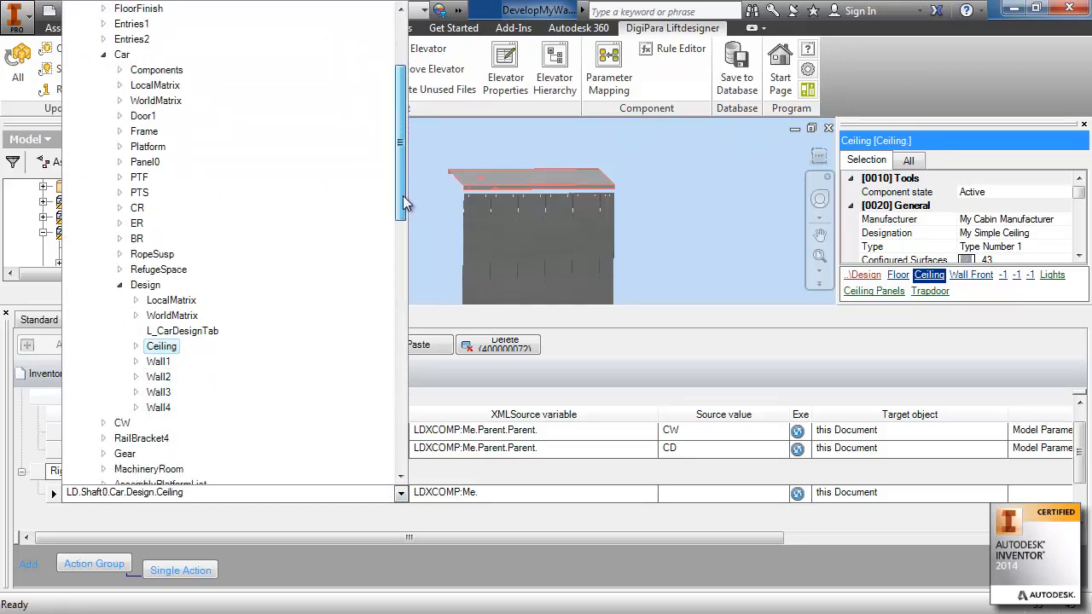
left_click(136, 409)
left_click(153, 454)
scroll(175, 424, "down", 2)
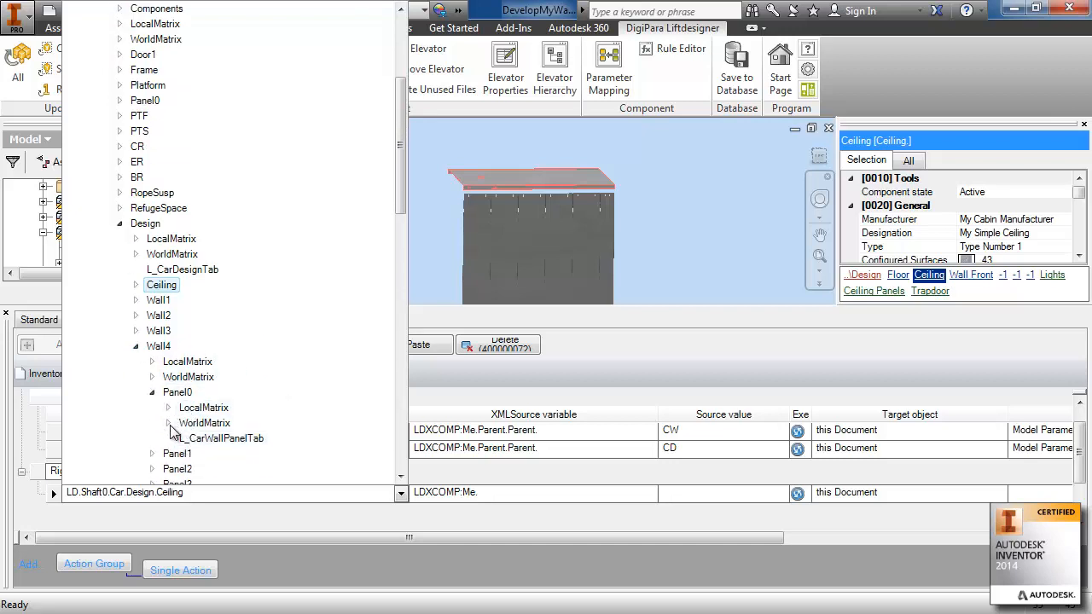
left_click(177, 392)
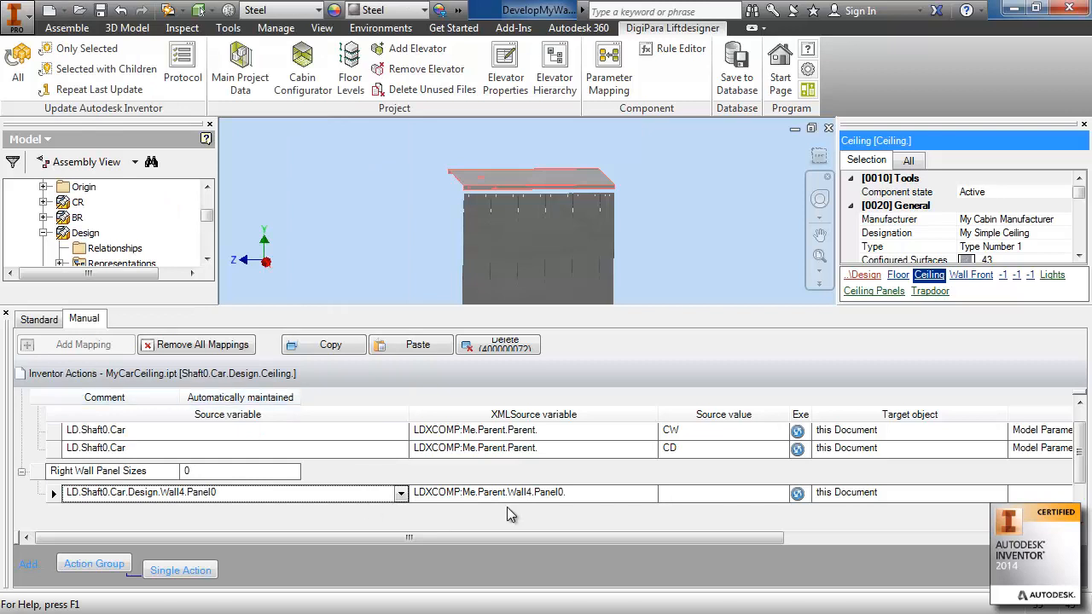
left_click(780, 494)
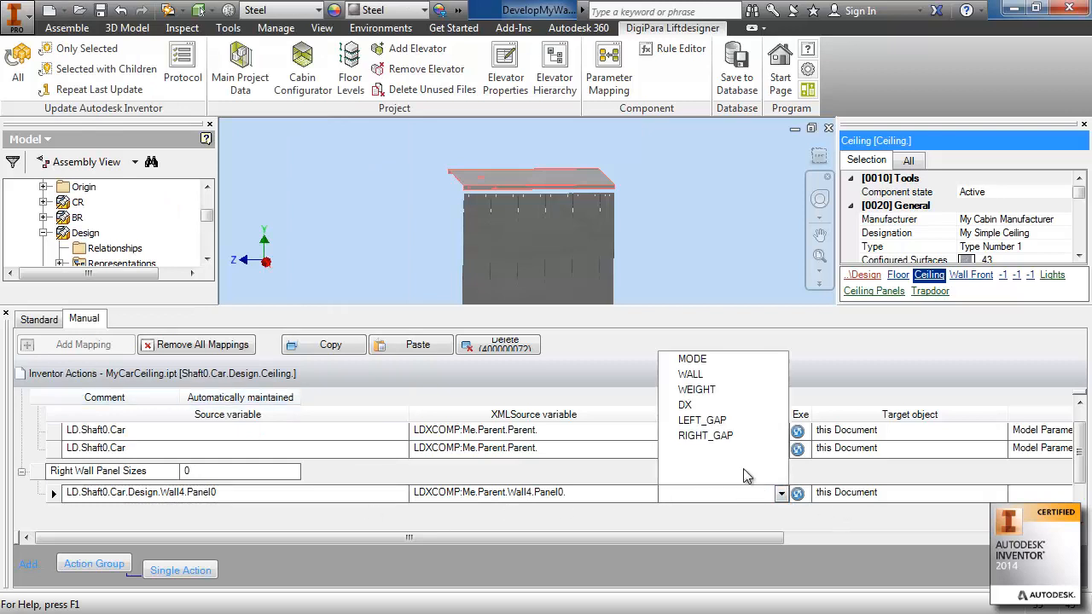
left_click(683, 405)
- Set the target variable of the Wall4.Panel0 DX action to the user parameter Panel0_Right_Width
left_click_drag(684, 538, 886, 537)
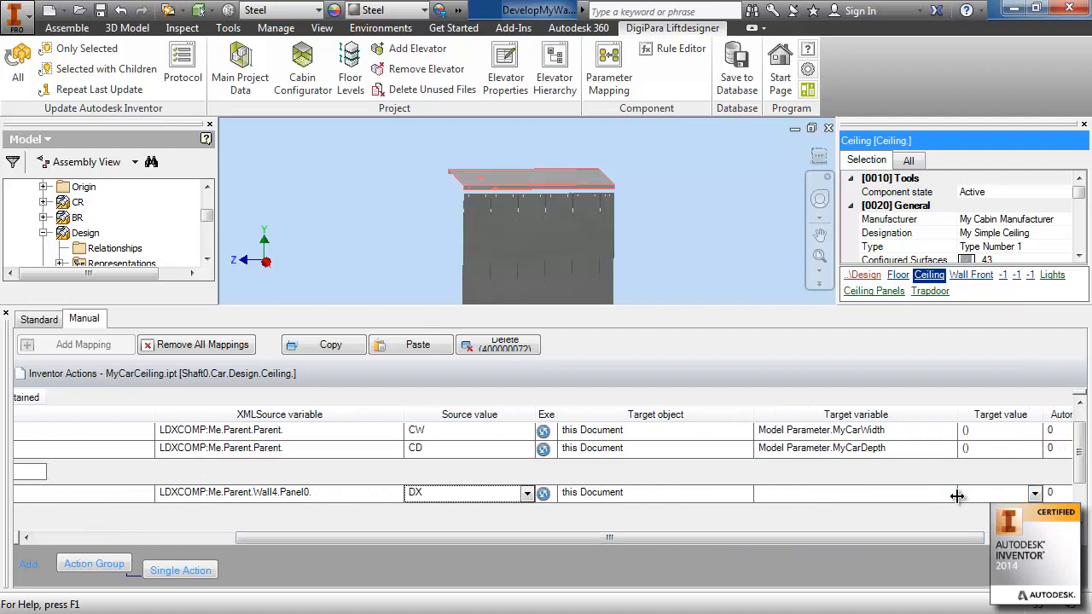
left_click(950, 495)
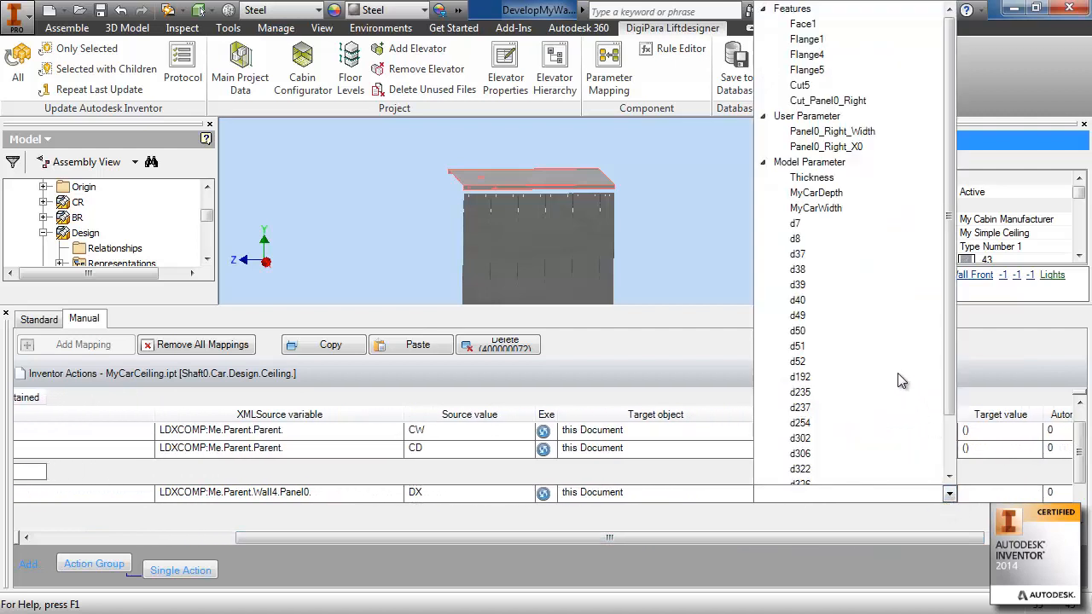
left_click(817, 132)
- Add a second single action to the Right Wall Panel Sizes group with source variable LD.Shaft0.Car.Design.Wall4.Panel0.LocalMatrix.R
left_click_drag(894, 546, 503, 552)
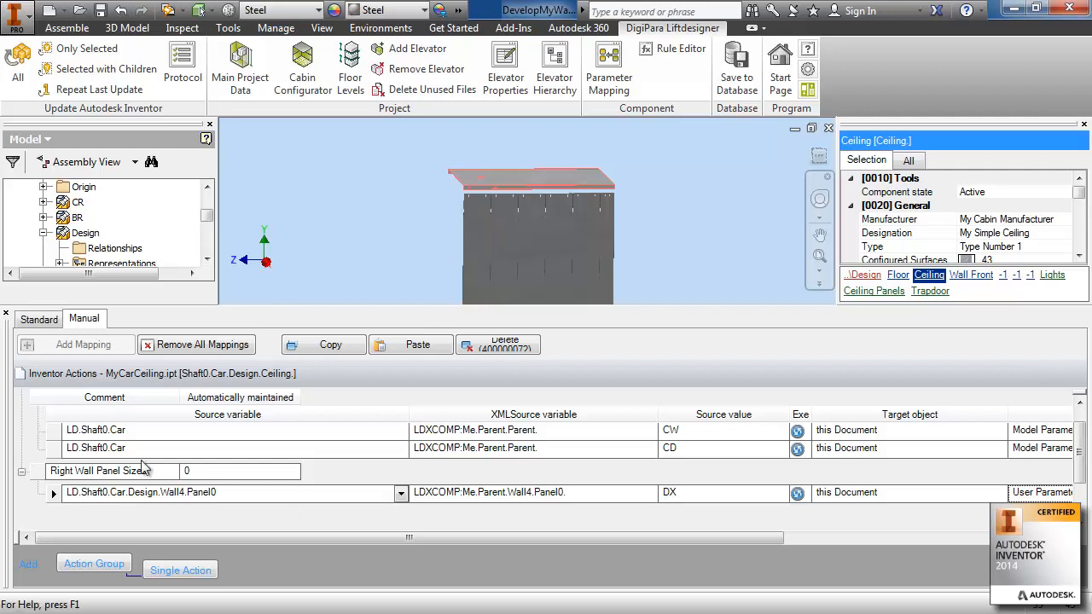
left_click(180, 570)
left_click(400, 511)
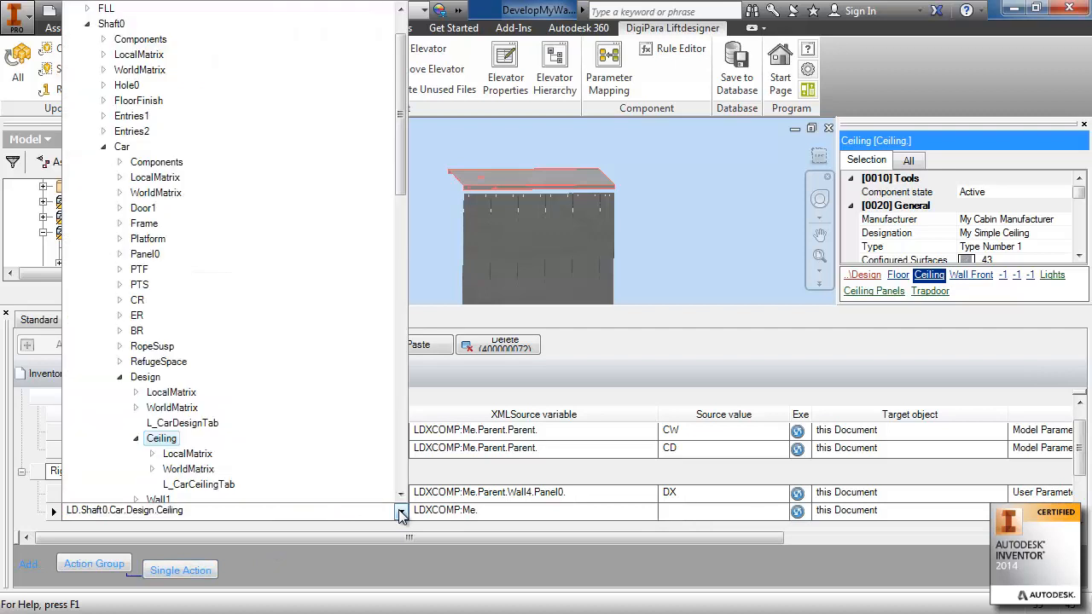
left_click(120, 377)
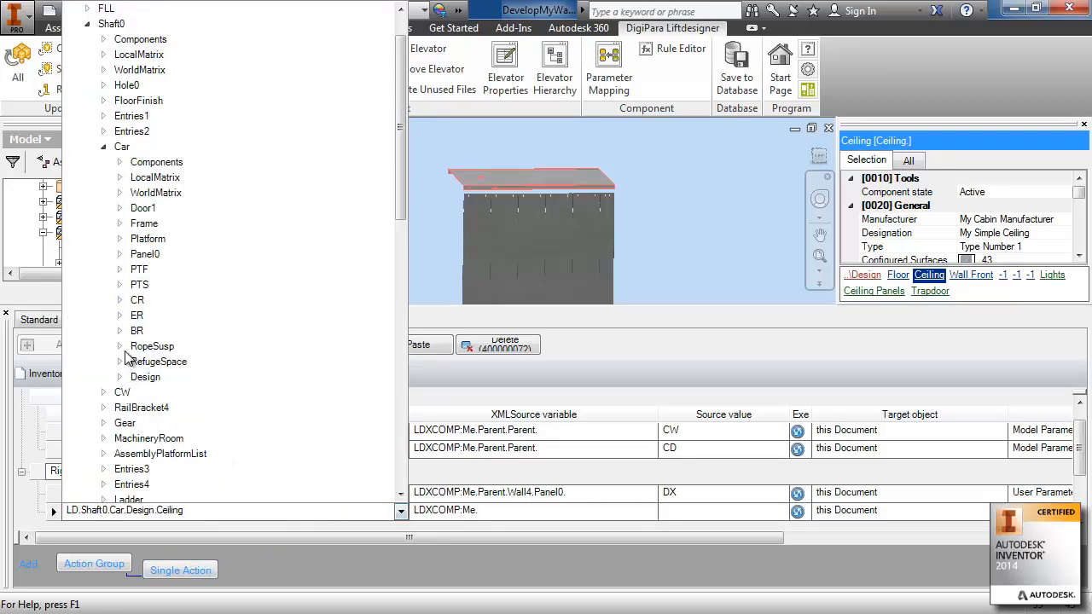
left_click(119, 377)
left_click(136, 439)
scroll(145, 460, "down", 2)
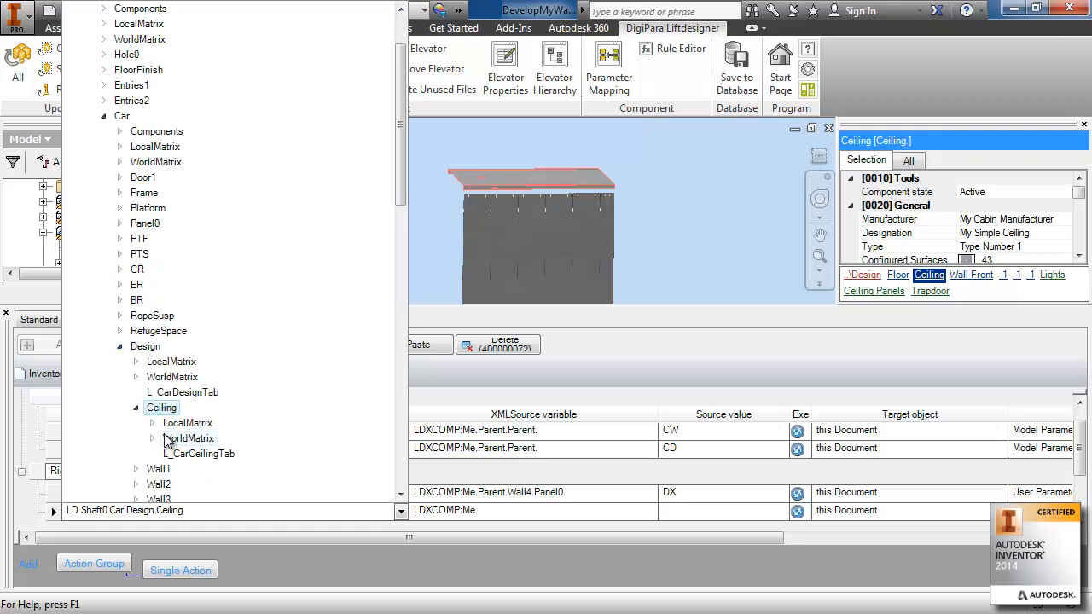
left_click(135, 469)
scroll(147, 461, "down", 2)
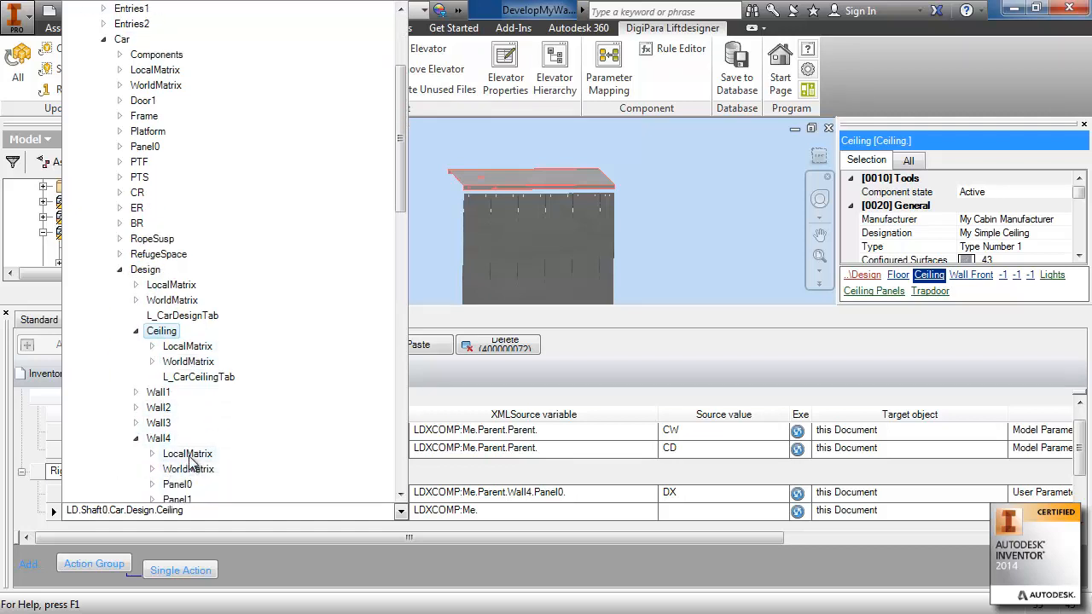
left_click(152, 438)
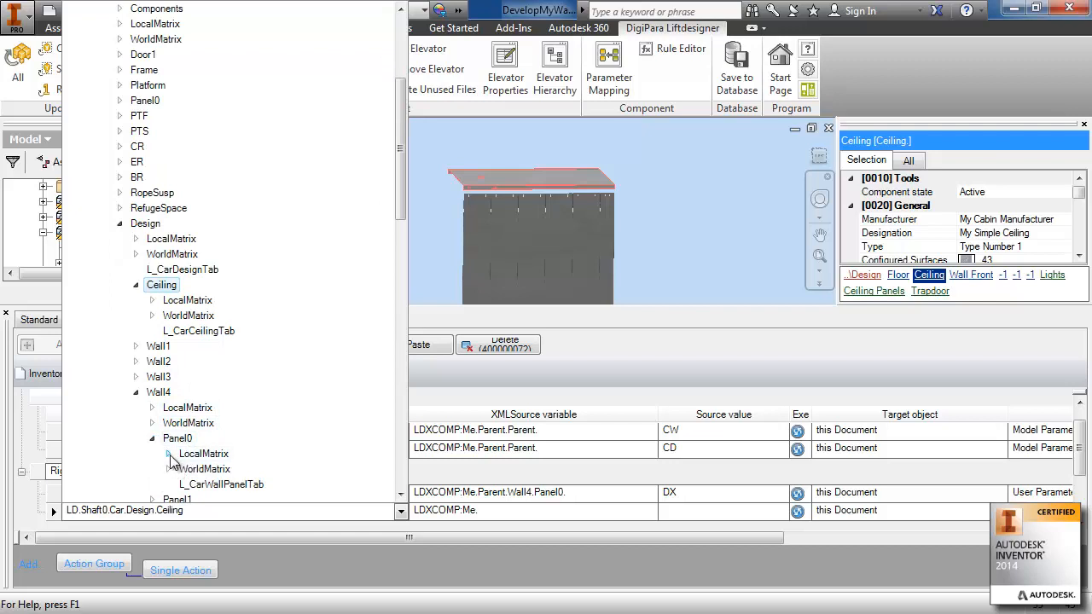
left_click(169, 454)
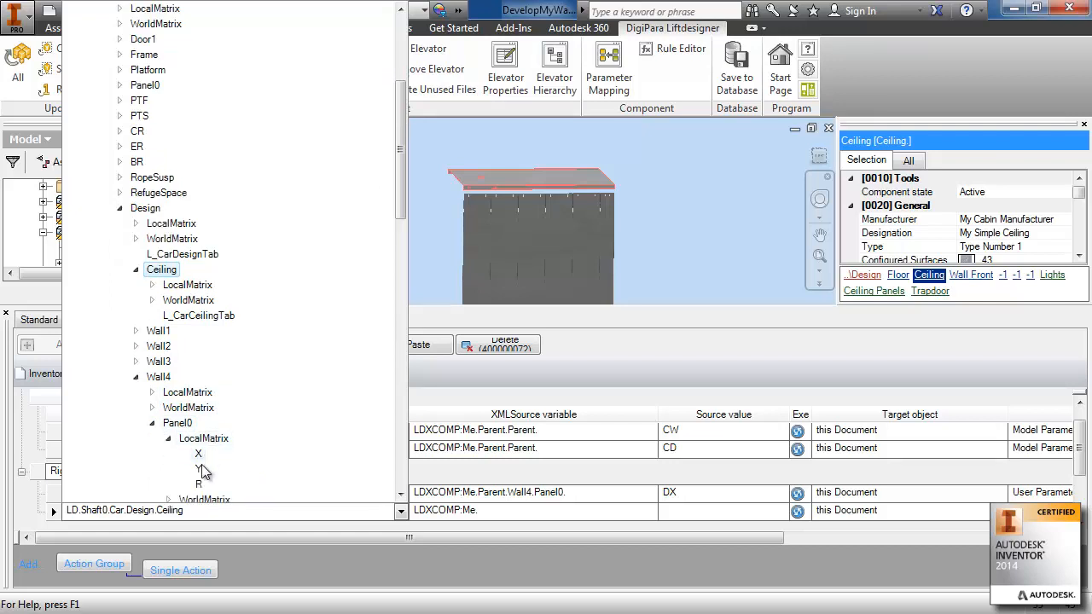
left_click(198, 491)
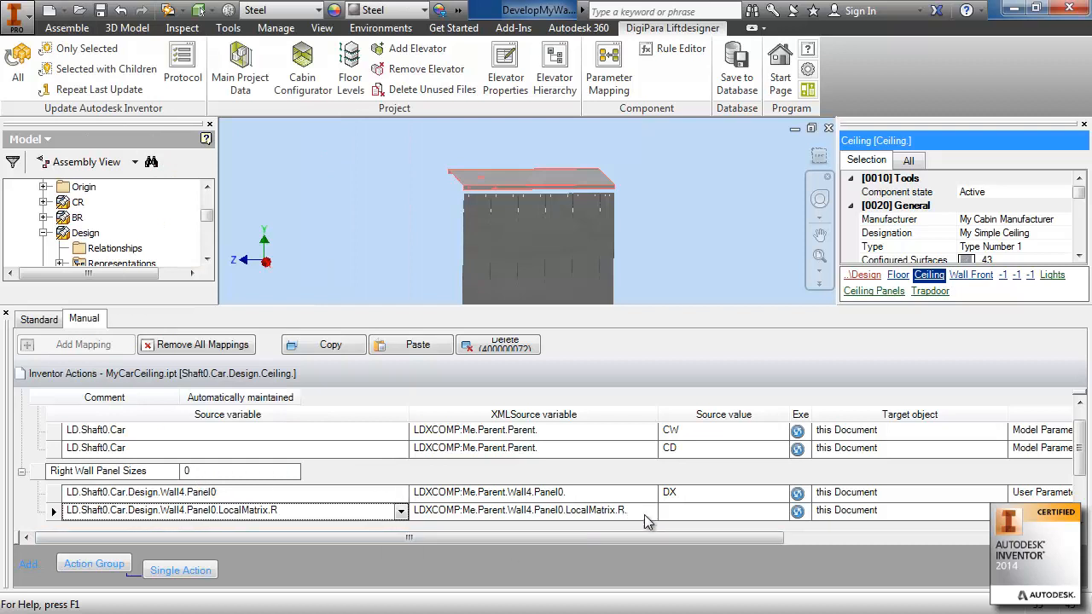
- Set the LocalMatrix.R action's source value to X and its target variable to the user parameter Panel0_Right_X0
left_click(782, 512)
left_click(693, 530)
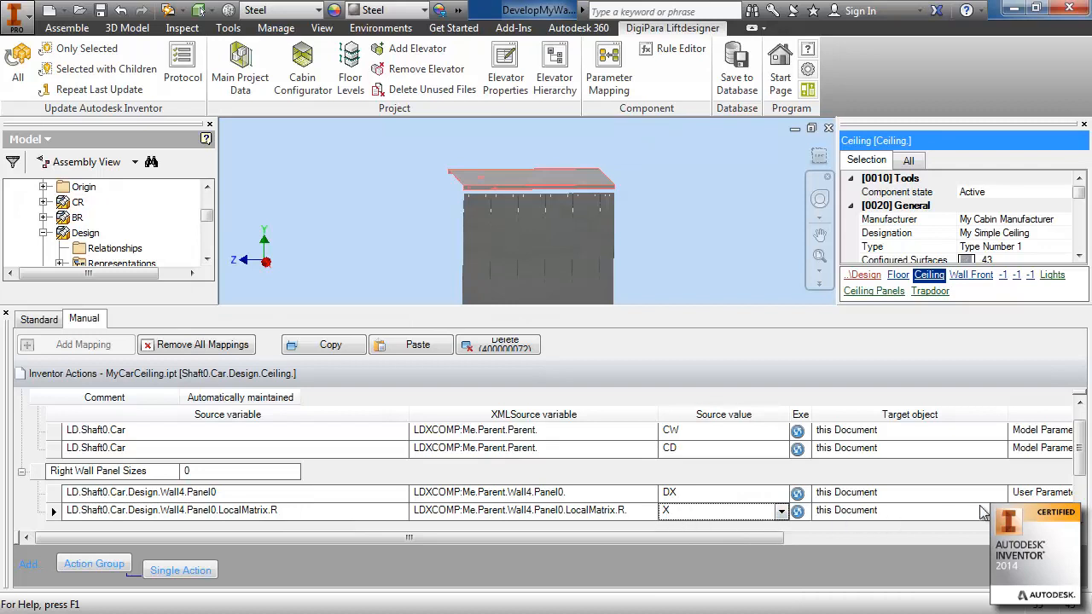
left_click(1023, 510)
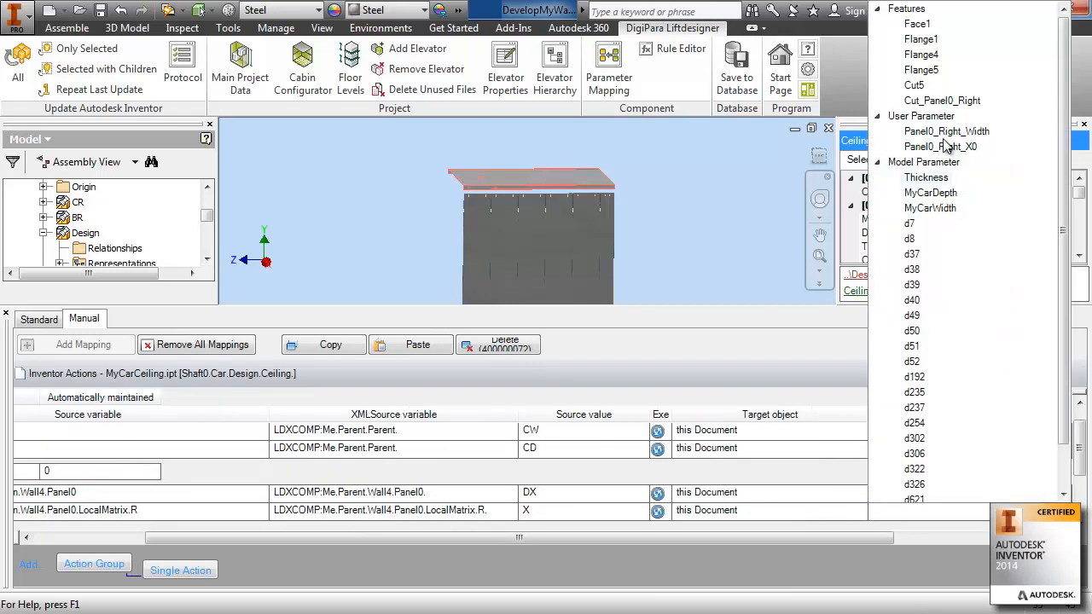
left_click(938, 148)
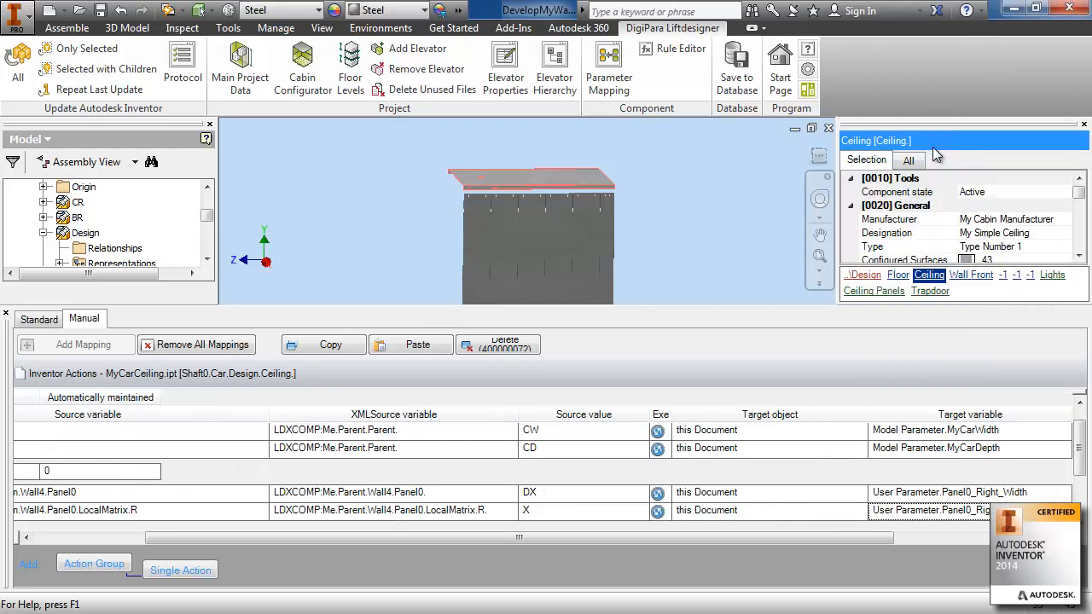
- Close the parameter mapping, update the whole Inventor model and compare the ceiling slots with the right wall's first panel
left_click(597, 493)
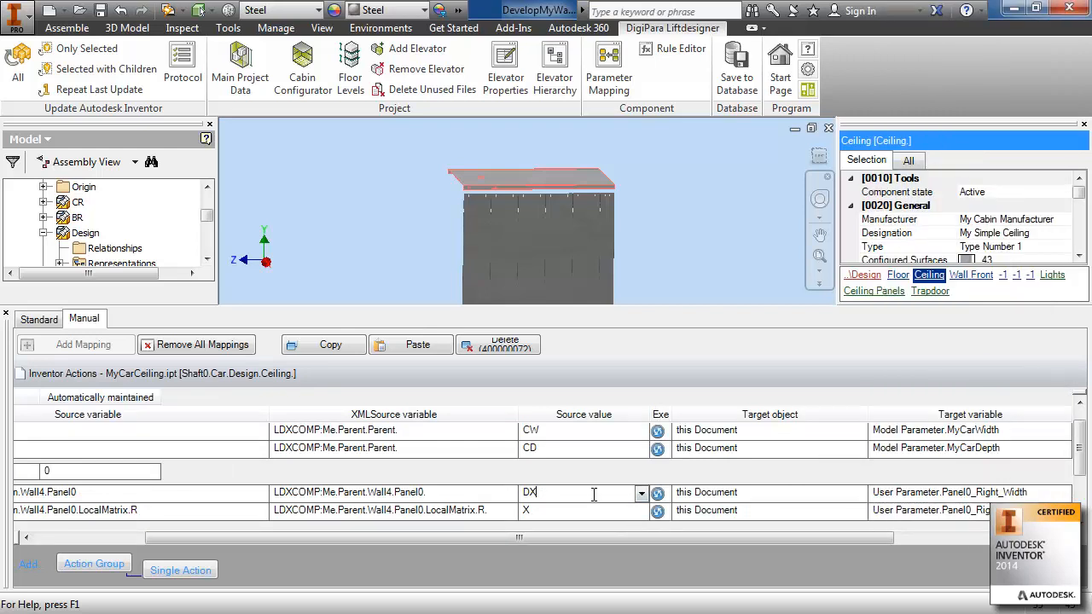
left_click(119, 474)
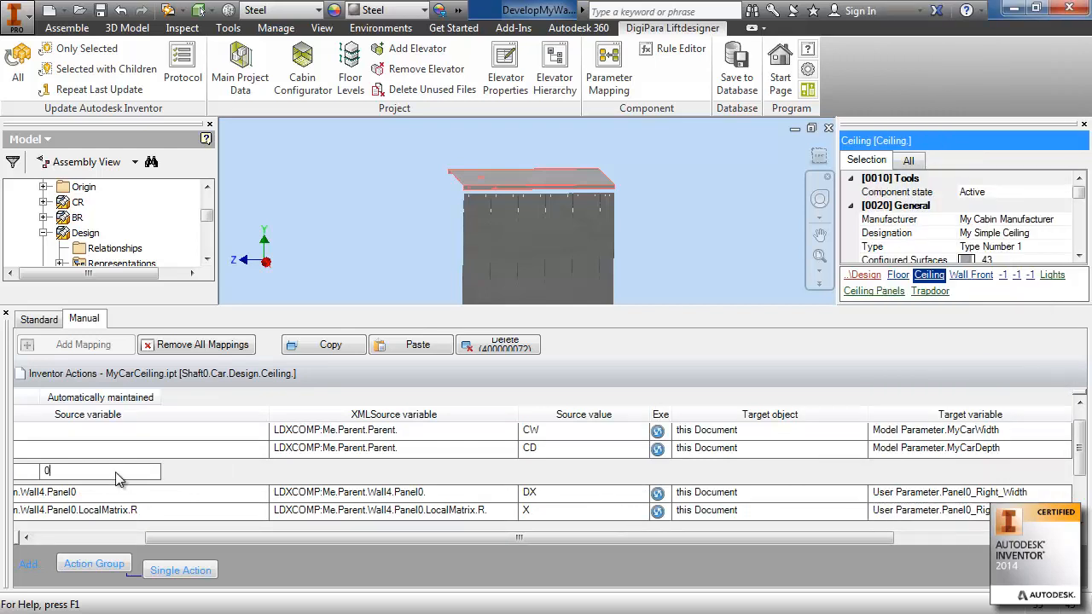
left_click(6, 314)
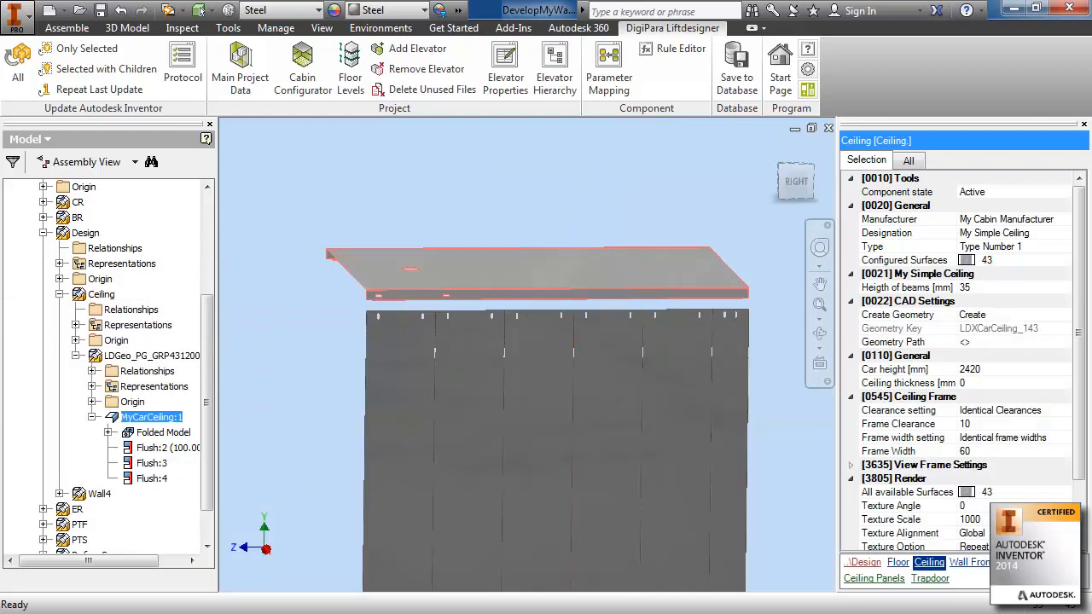
left_click(19, 69)
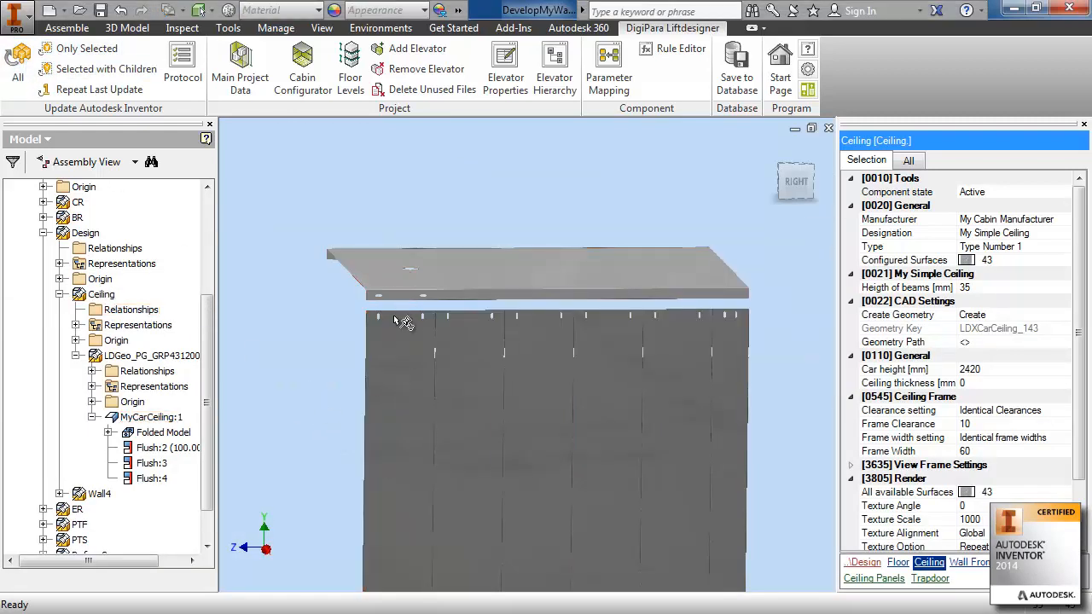
scroll(388, 324, "up", 3)
scroll(390, 324, "down", 5)
middle_click_drag(271, 367, 353, 416)
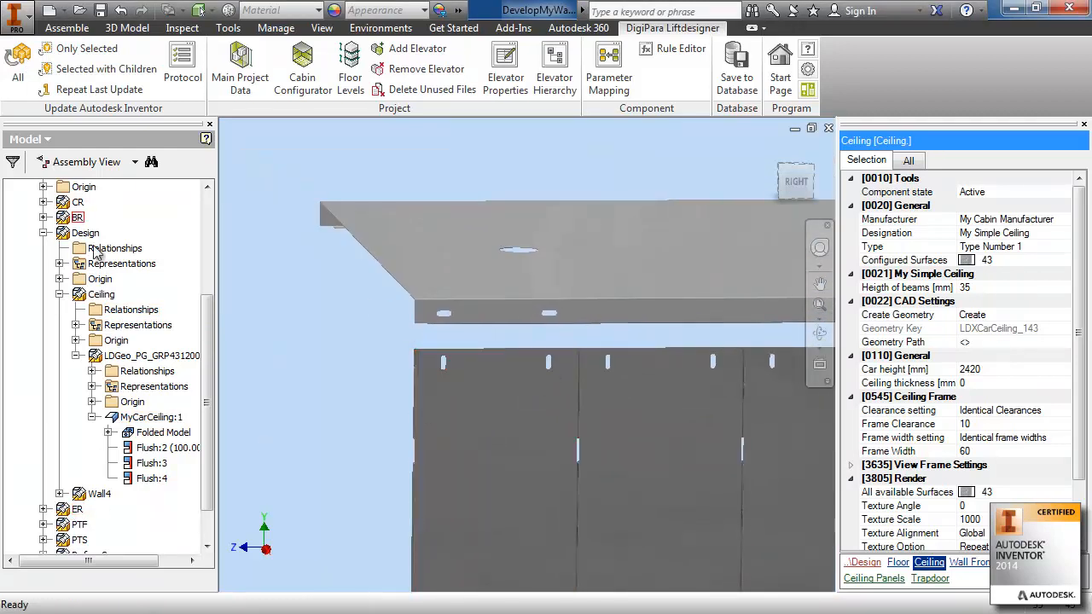
- Set the right wall's (Wall4) default panel width to 444 mm and update the whole model to check the ceiling slots
scroll(212, 304, "up", 1)
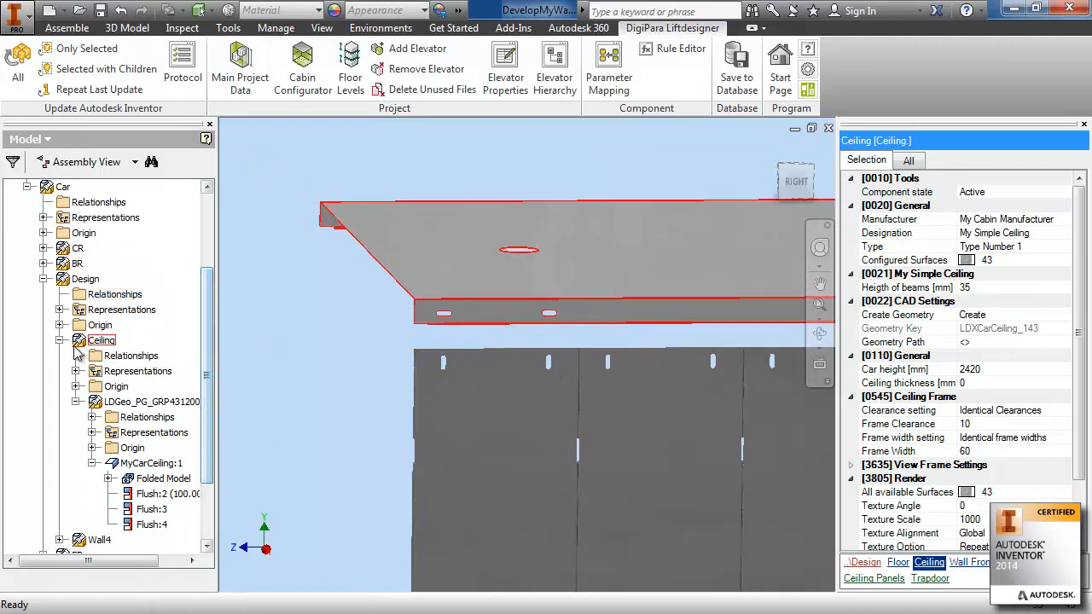
left_click(60, 340)
left_click(99, 462)
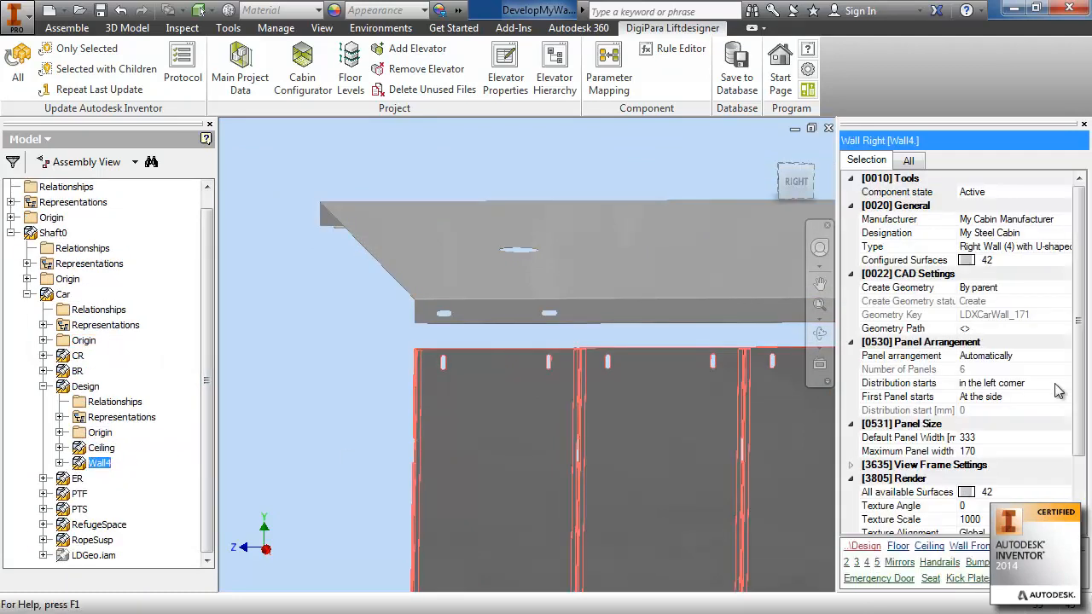
left_click(986, 439)
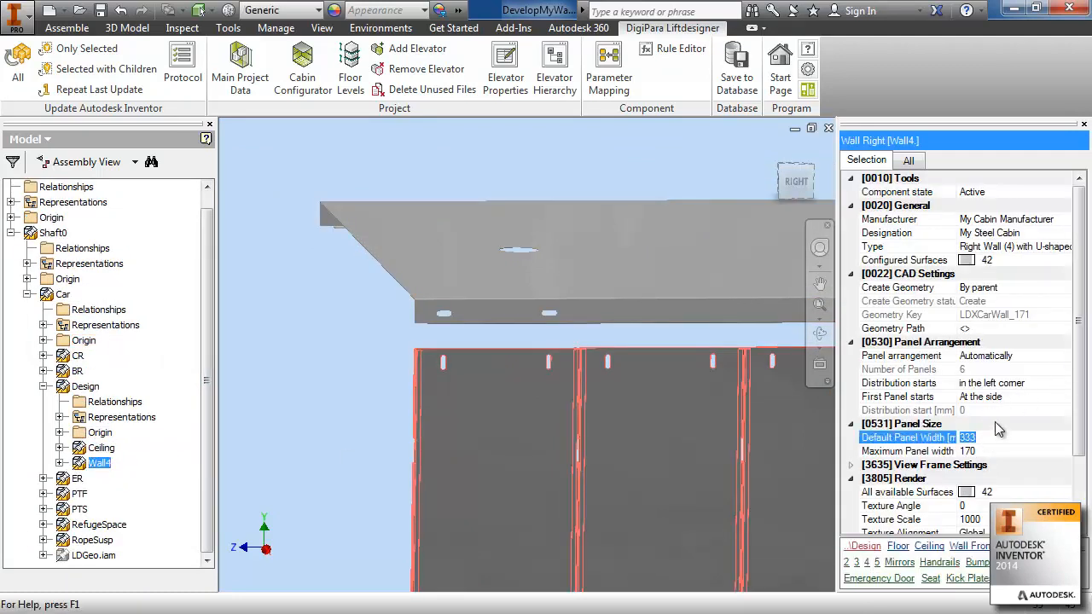
key("Return")
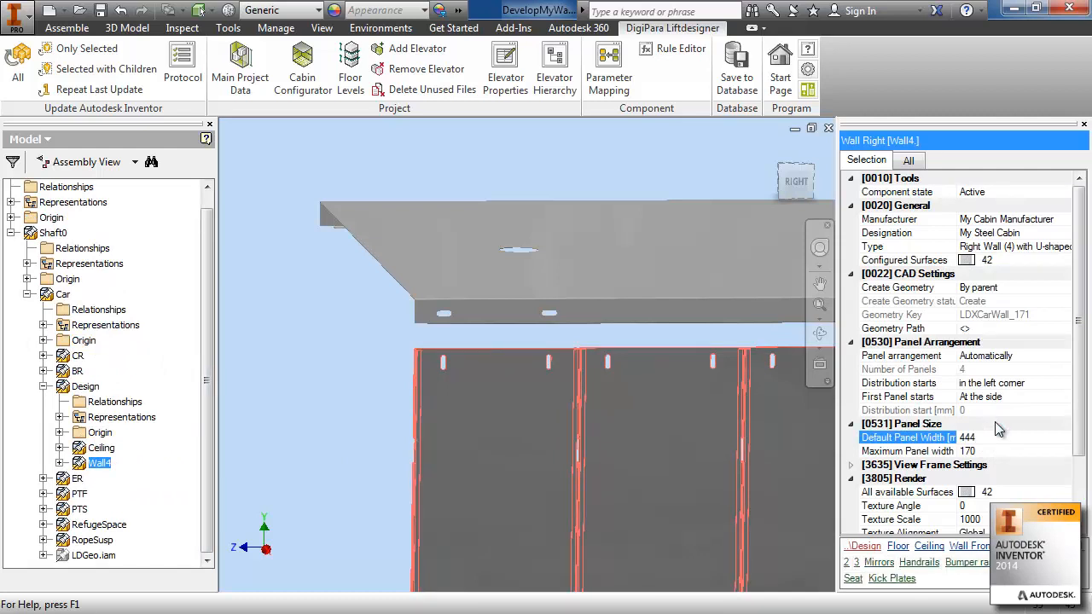
left_click(18, 69)
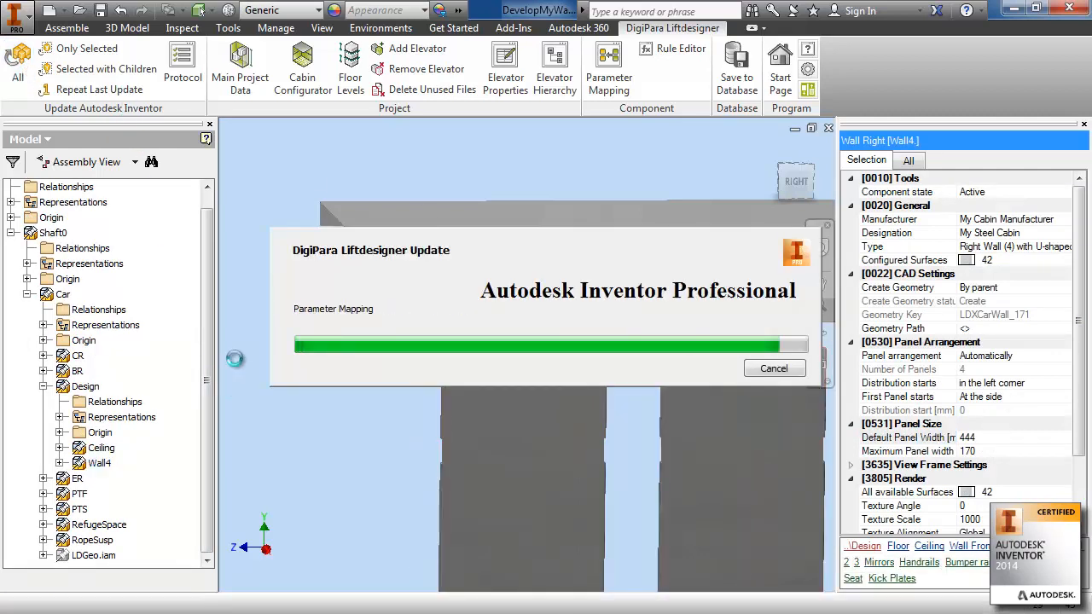
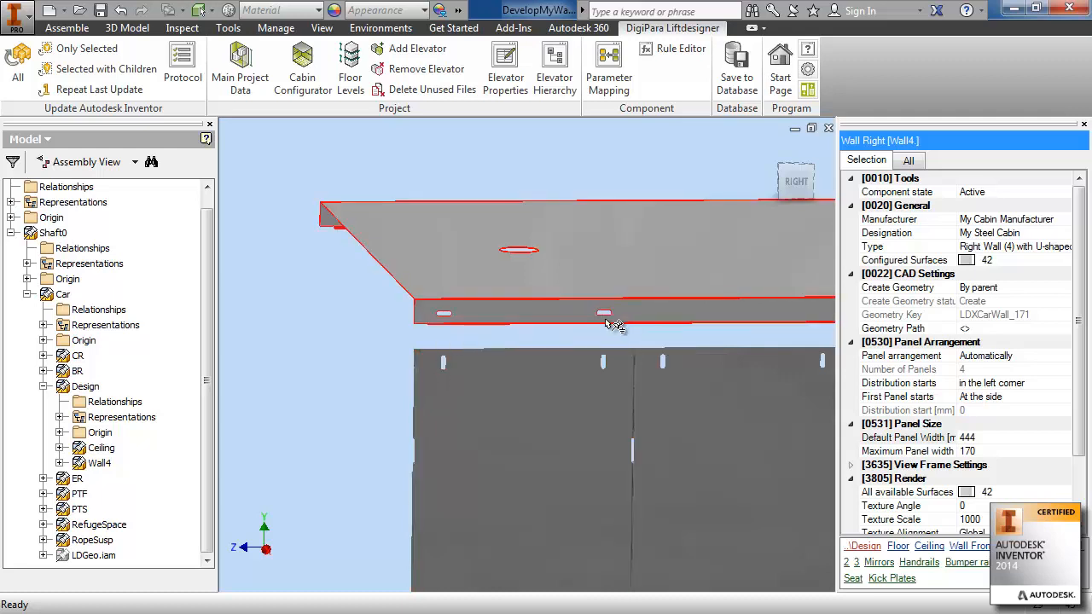
middle_click_drag(762, 396, 621, 388)
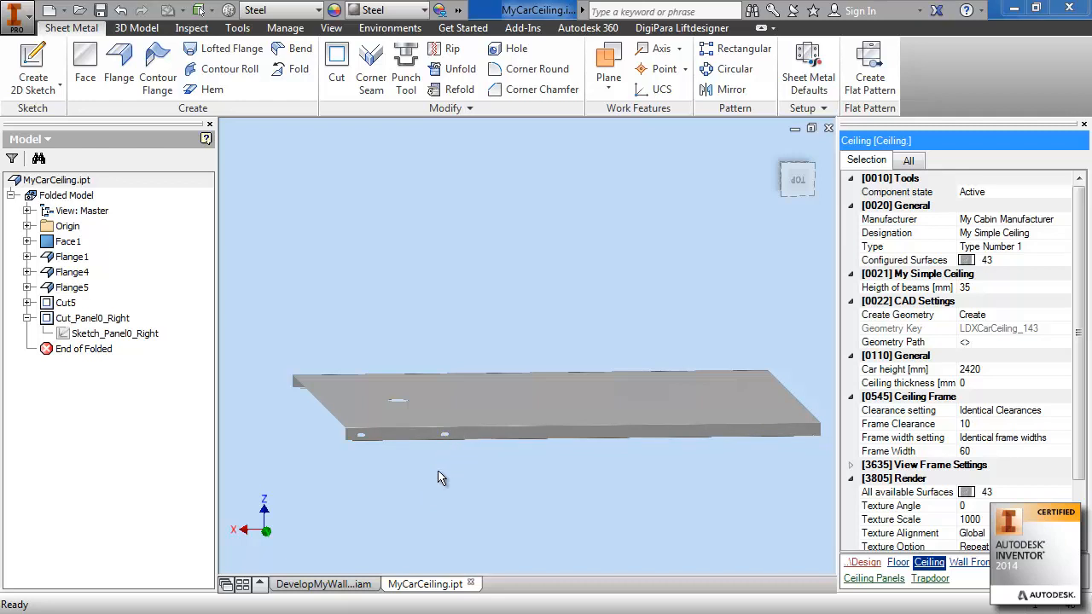
- Start a new 2D sketch on the ceiling's slotted flange face and rotate the sketch view by 180 degrees
scroll(446, 475, "up", 2)
scroll(445, 475, "down", 5)
middle_click_drag(496, 456, 588, 461)
left_click(58, 200)
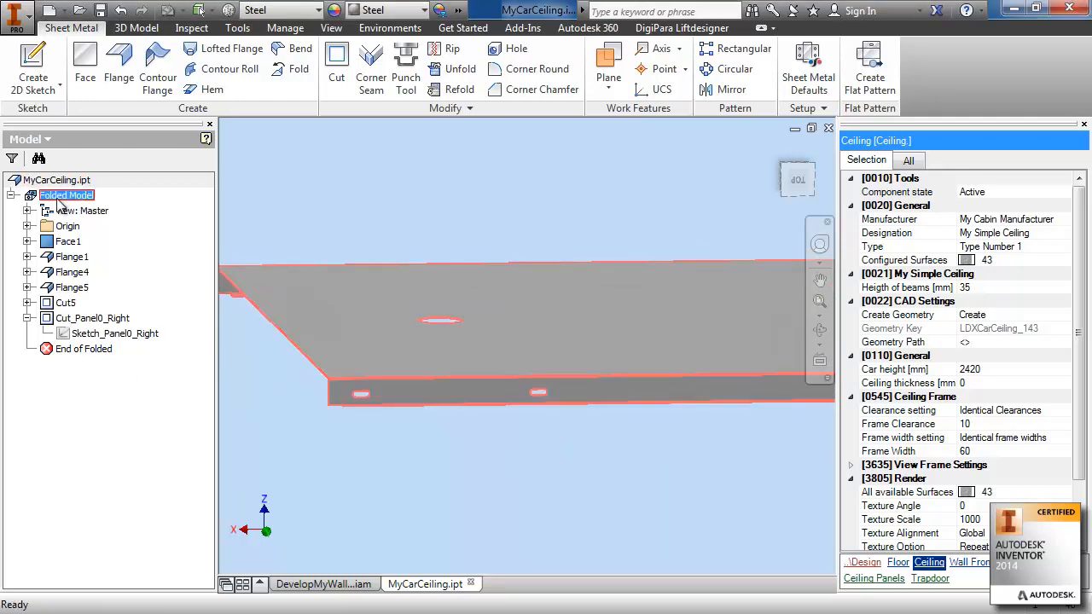
left_click(33, 68)
left_click(672, 404)
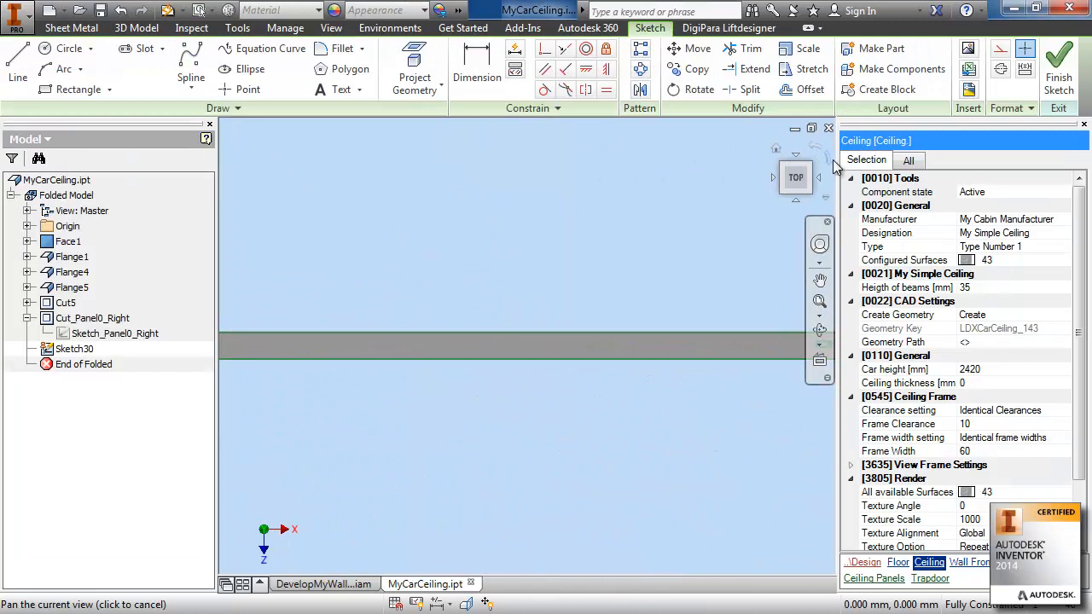
left_click(829, 160)
left_click(829, 161)
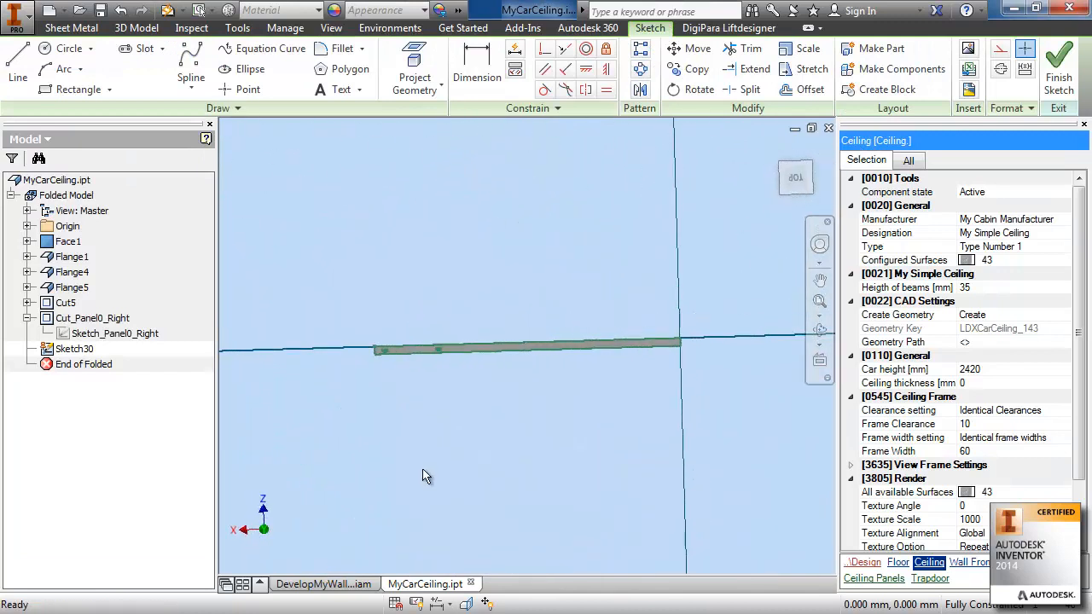
scroll(502, 365, "up", 5)
middle_click_drag(501, 365, 626, 475)
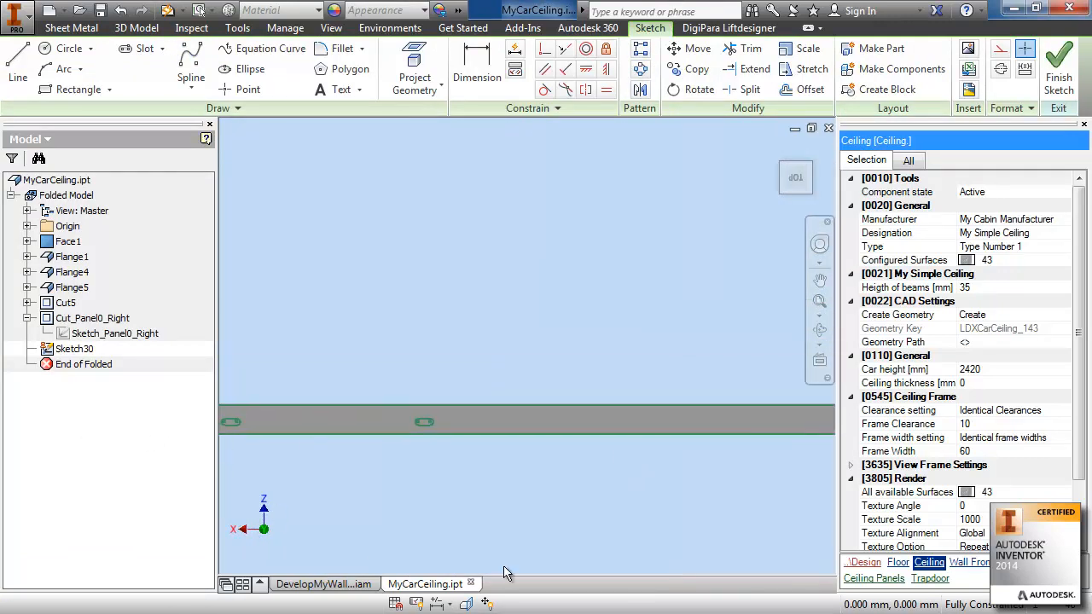
- Copy the contents of Sketch_Panel0_Right and paste them into the new sketch Sketch30
right_click(111, 338)
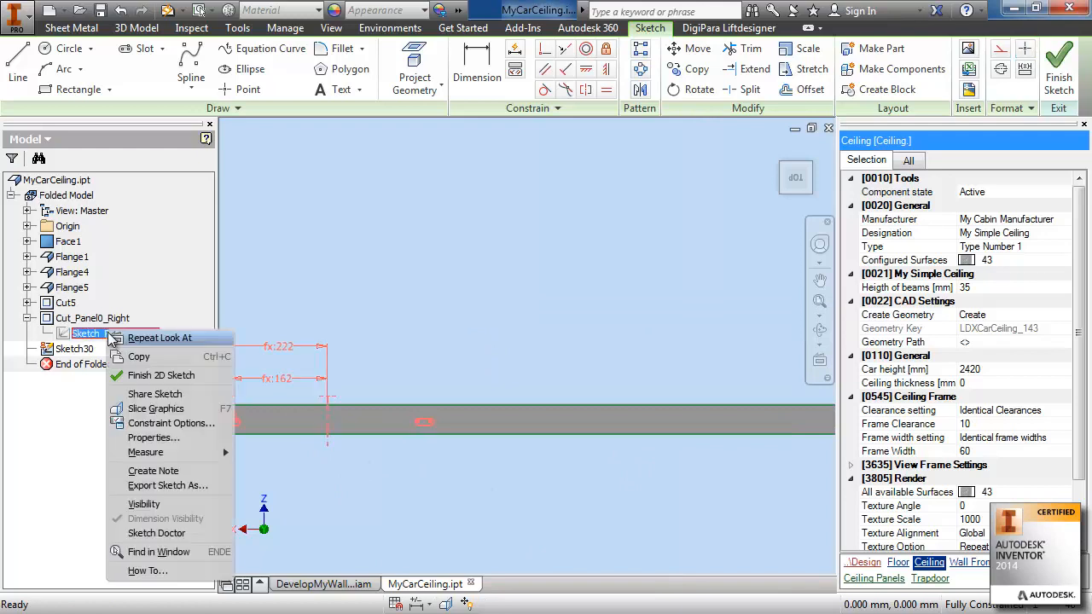
left_click(196, 372)
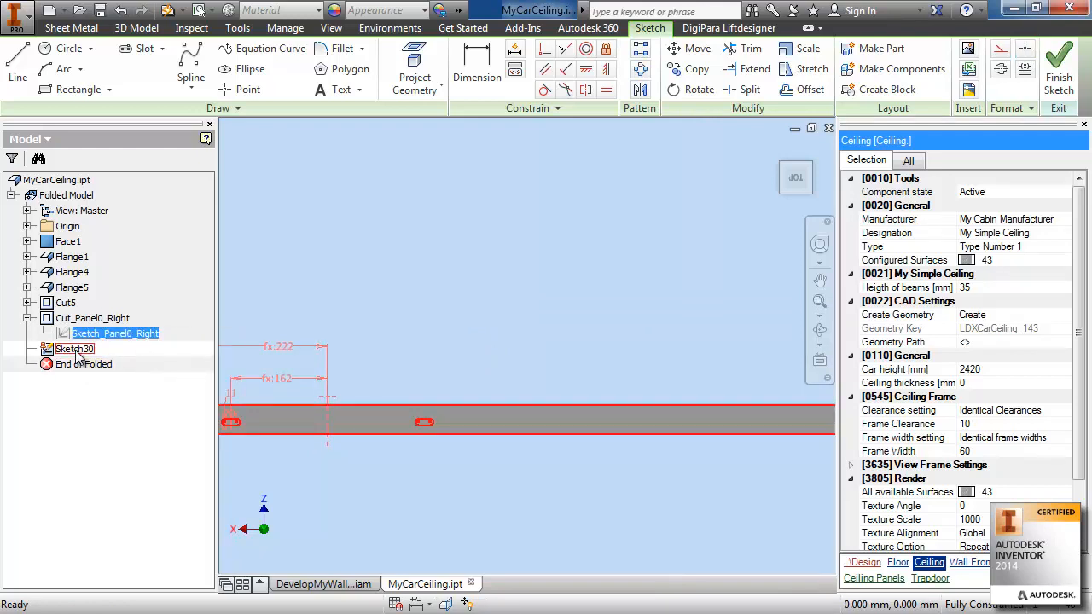
right_click(75, 350)
left_click(117, 360)
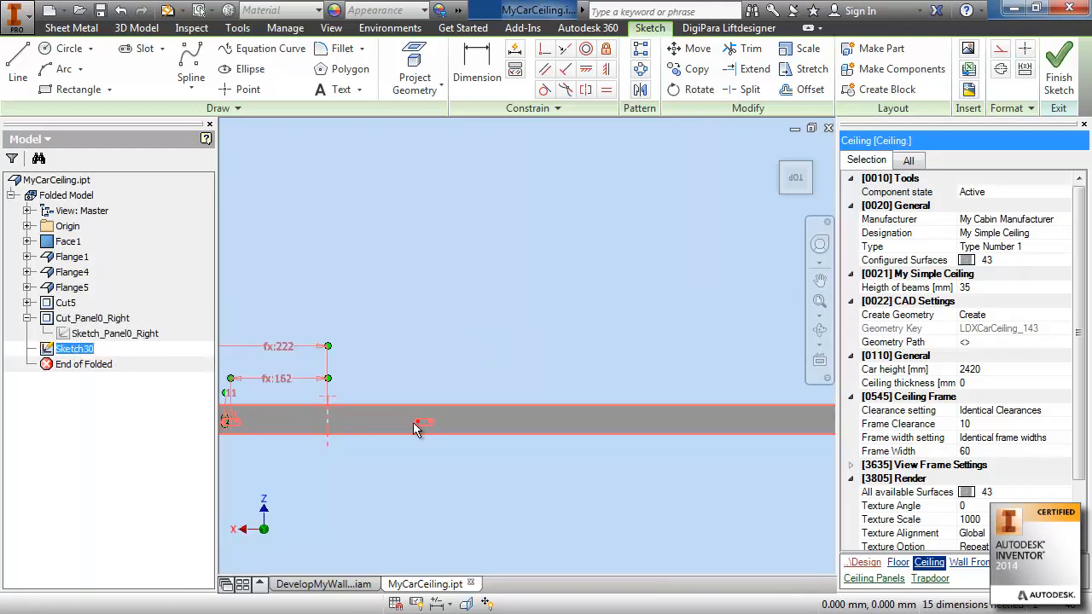
- Move the pasted slot geometry along the flange beyond the existing cuts and delete the copied flange-edge line with its 222 mm dimension
middle_click_drag(322, 408, 455, 390)
scroll(426, 427, "down", 4)
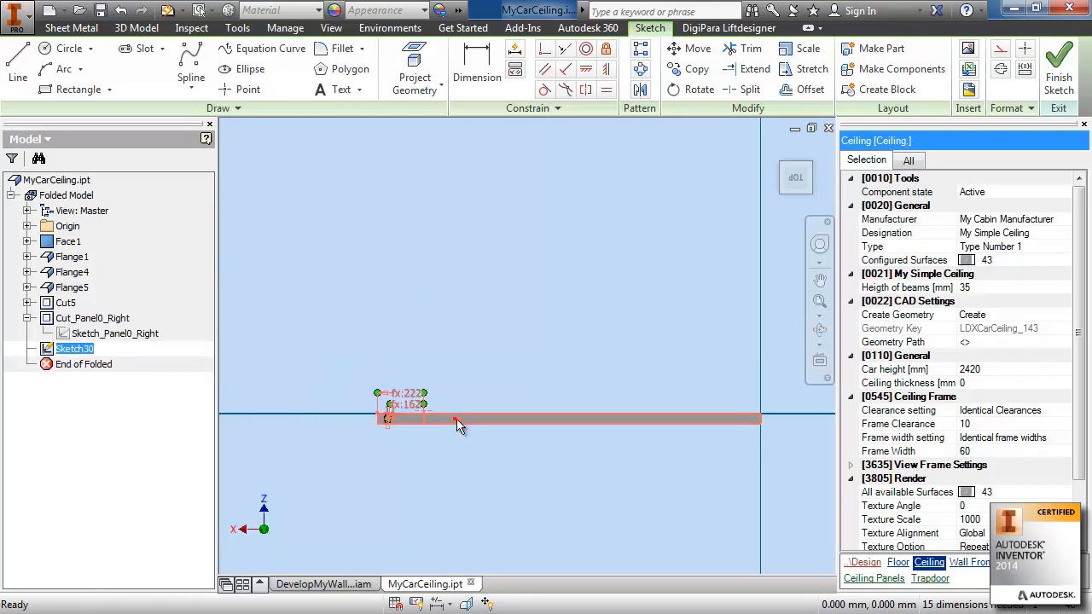
scroll(458, 427, "up", 3)
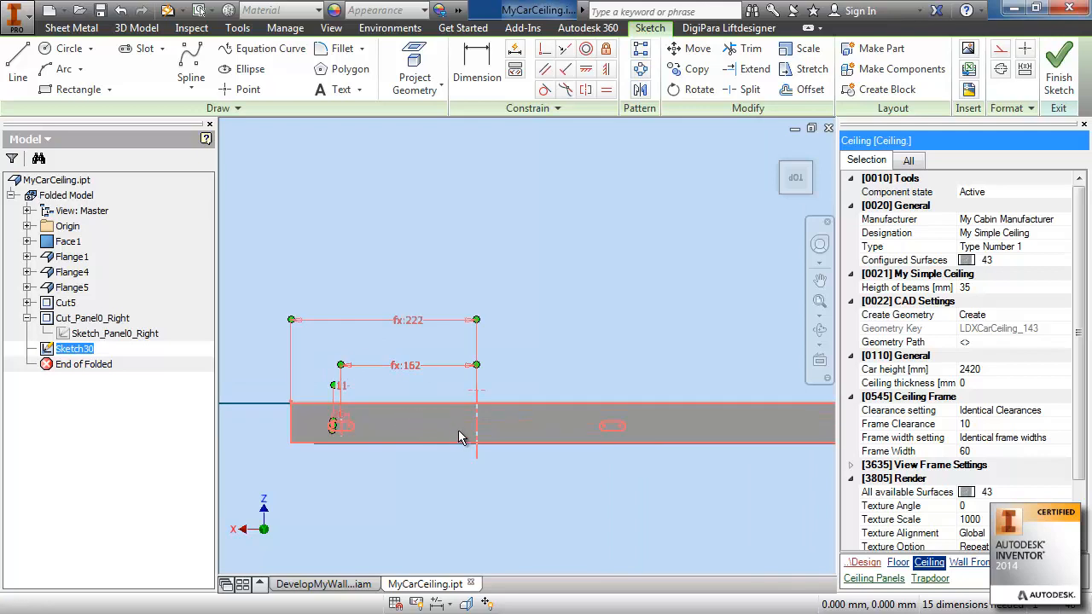
mouse_move(474, 425)
left_mouse_down()
mouse_move(855, 424)
mouse_move(778, 424)
mouse_move(847, 427)
left_mouse_up()
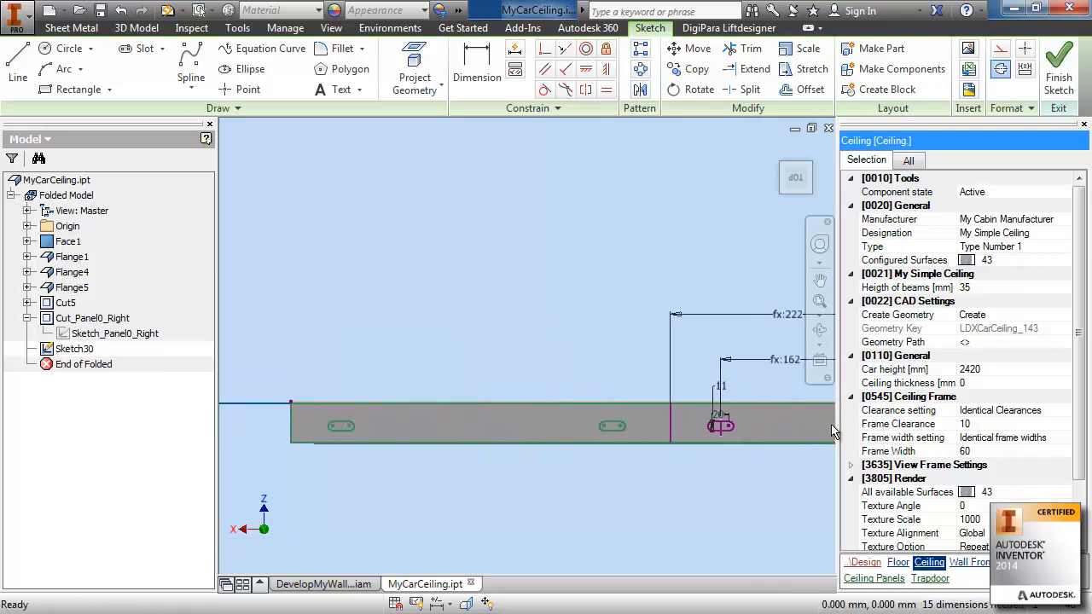
middle_click_drag(730, 476, 546, 469)
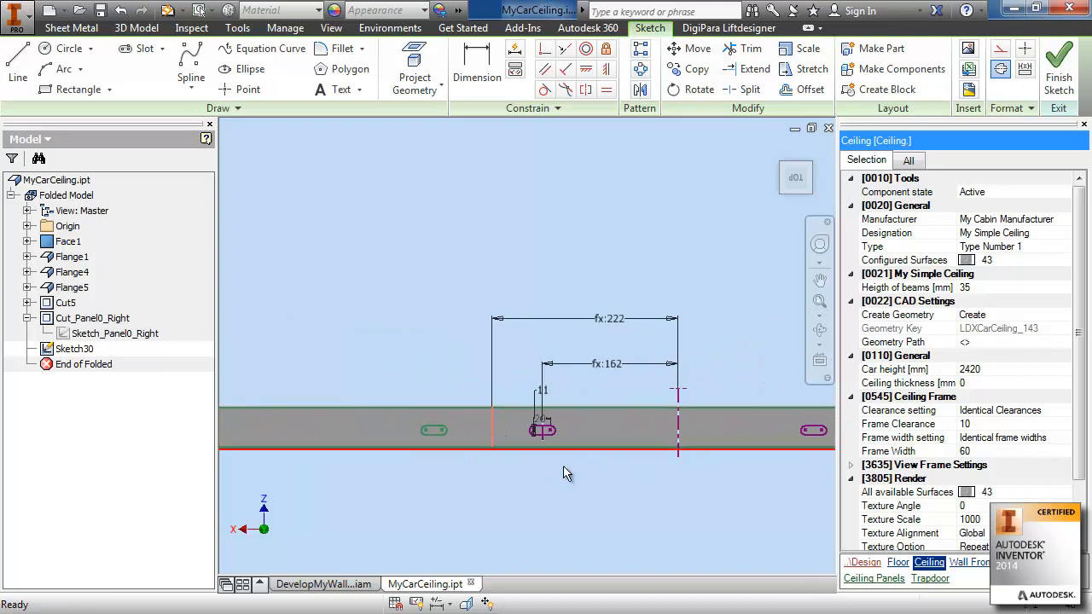
key("Delete")
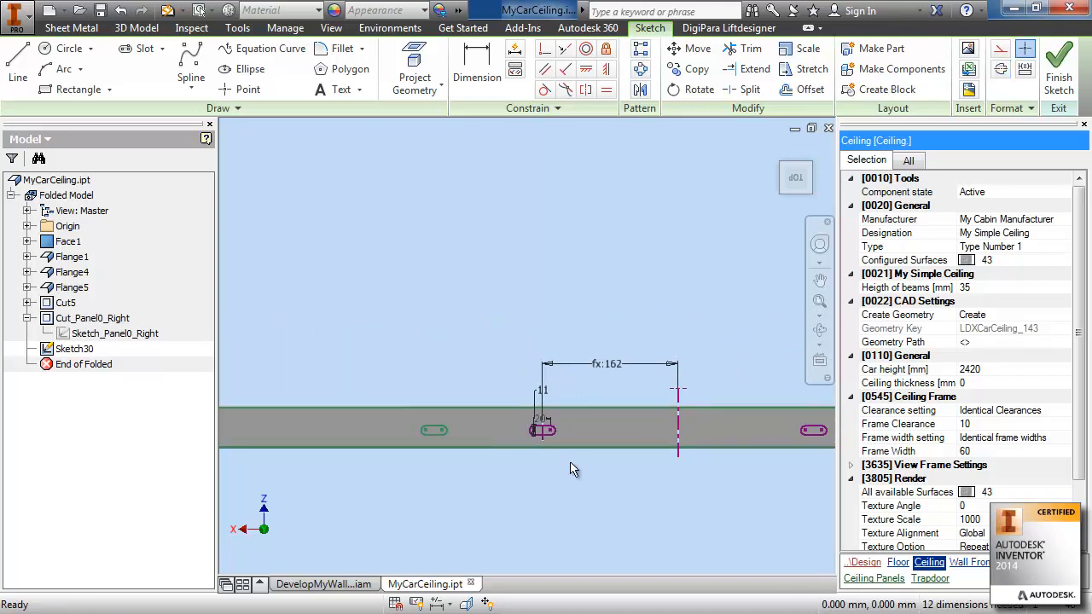
- Check the equation of the pasted 162 mm dimension and rename its referenced user parameter d638 as Panel1_Right_Width
double_click(616, 365)
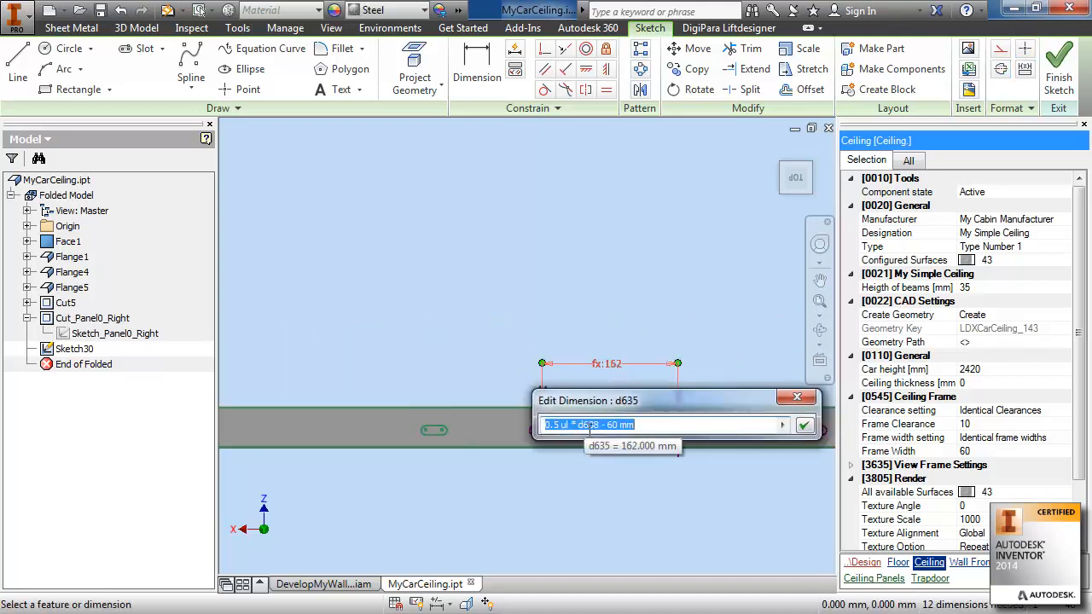
left_click(802, 399)
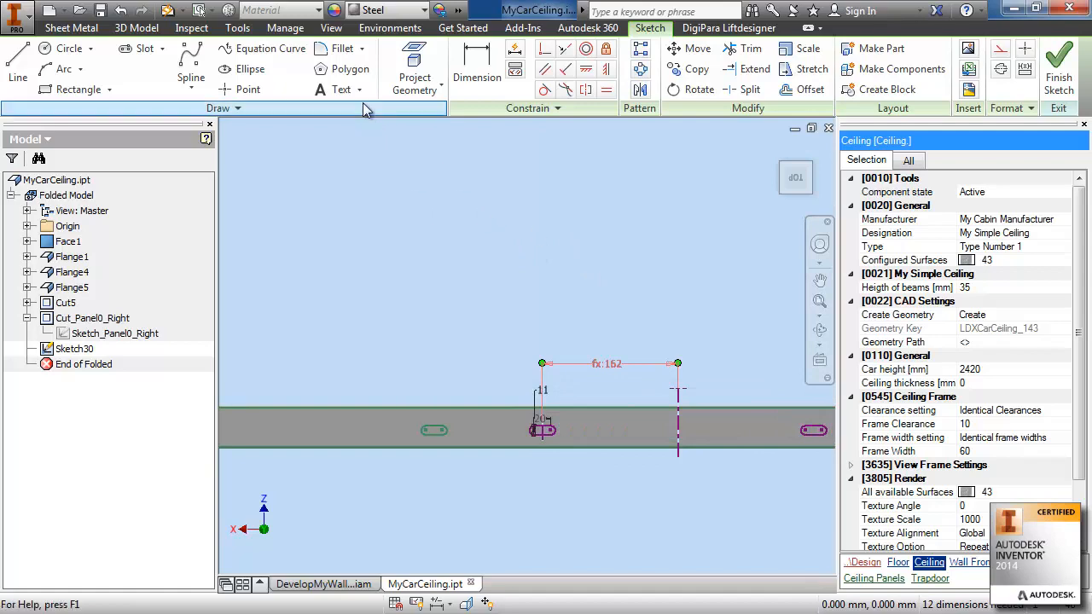
left_click(285, 27)
left_click(175, 64)
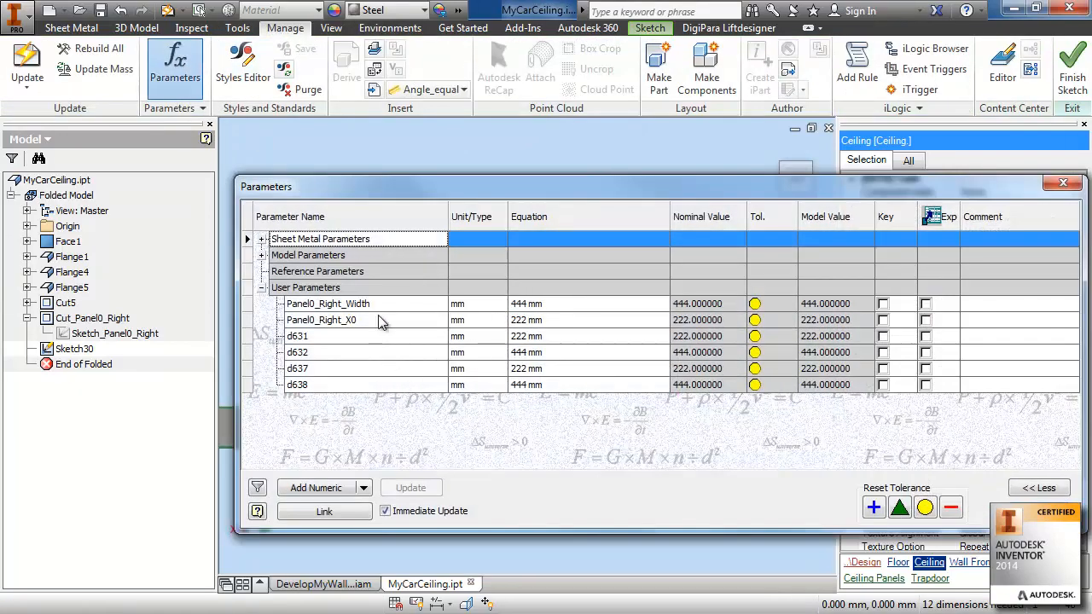
left_click(378, 303)
key("ctrl+c")
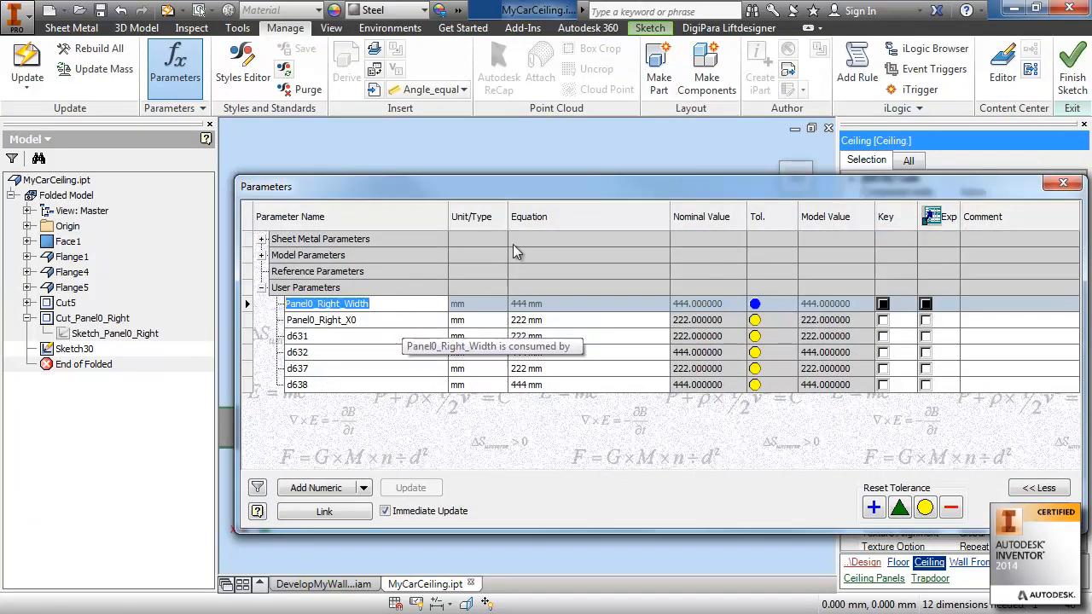
left_click(328, 384)
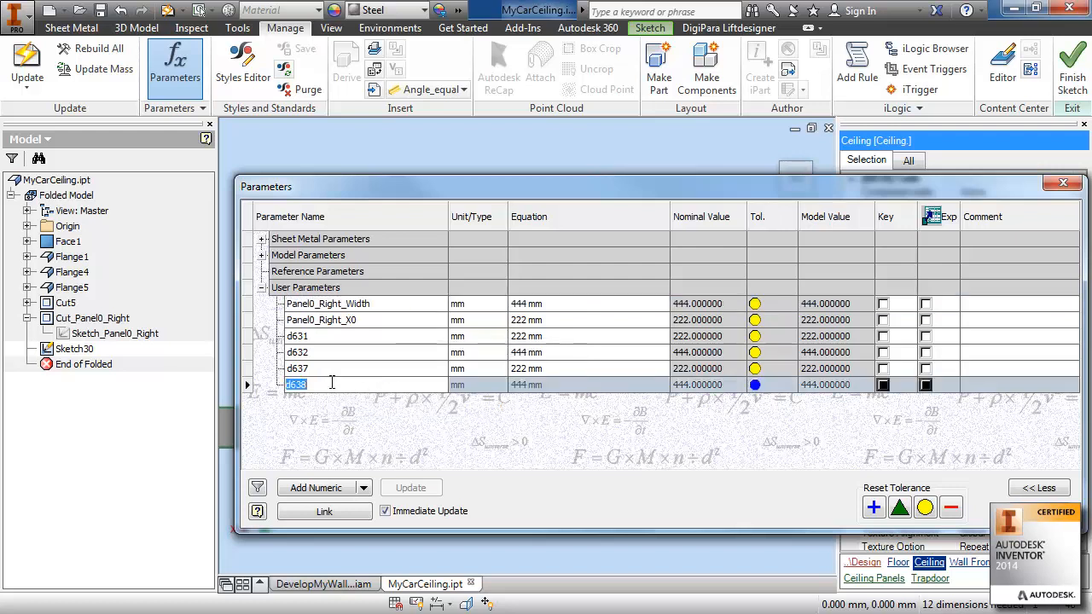
key("ctrl+v")
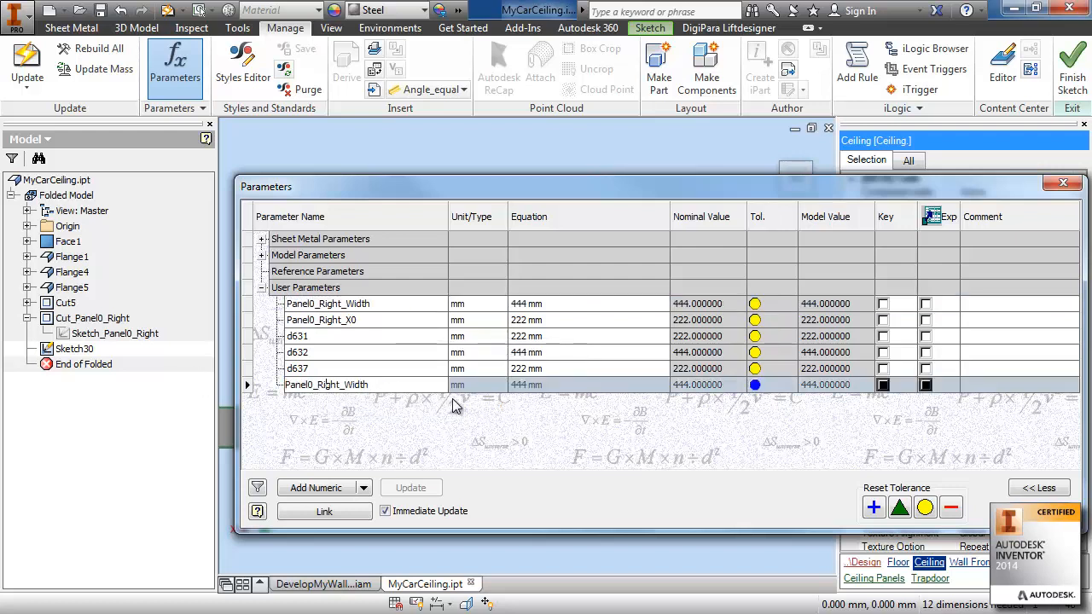
key("BackSpace")
type("1")
key("Return")
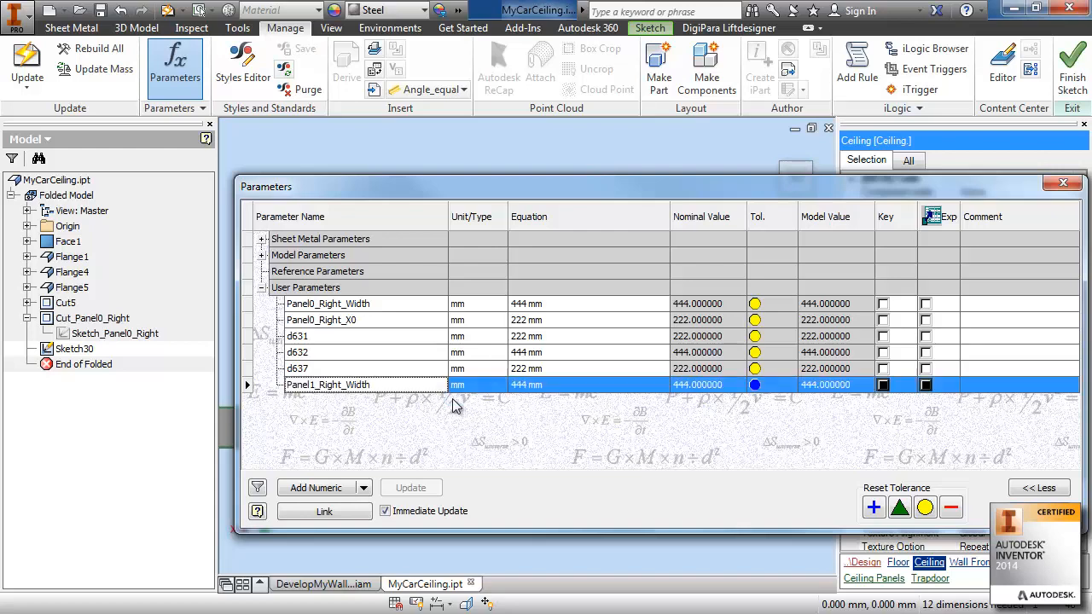
- Delete the unused user parameters d631, d632 and d637
double_click(309, 340)
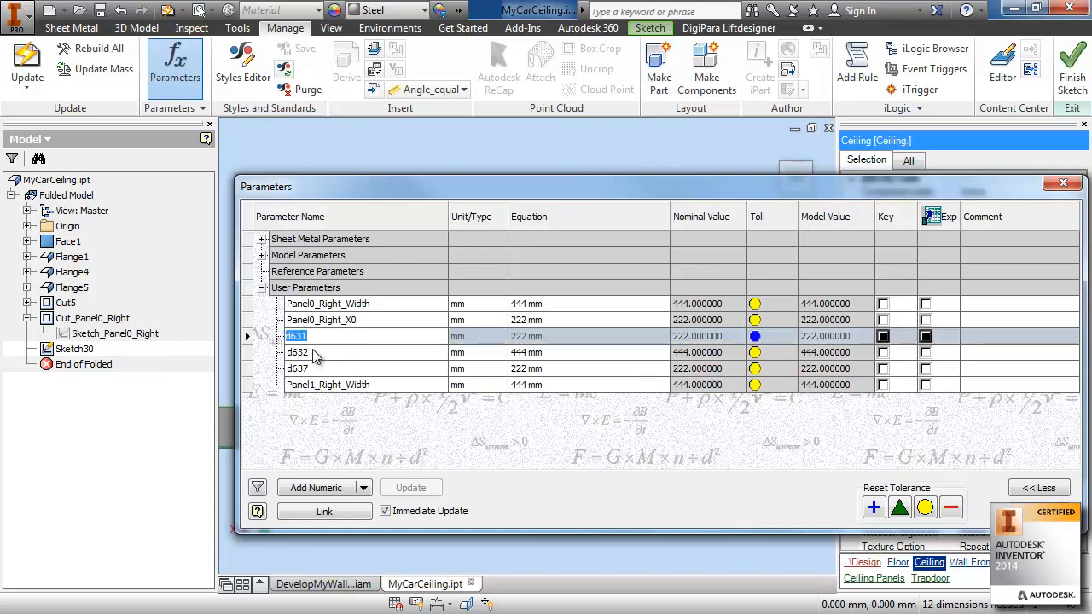
key("Escape")
key("Escape")
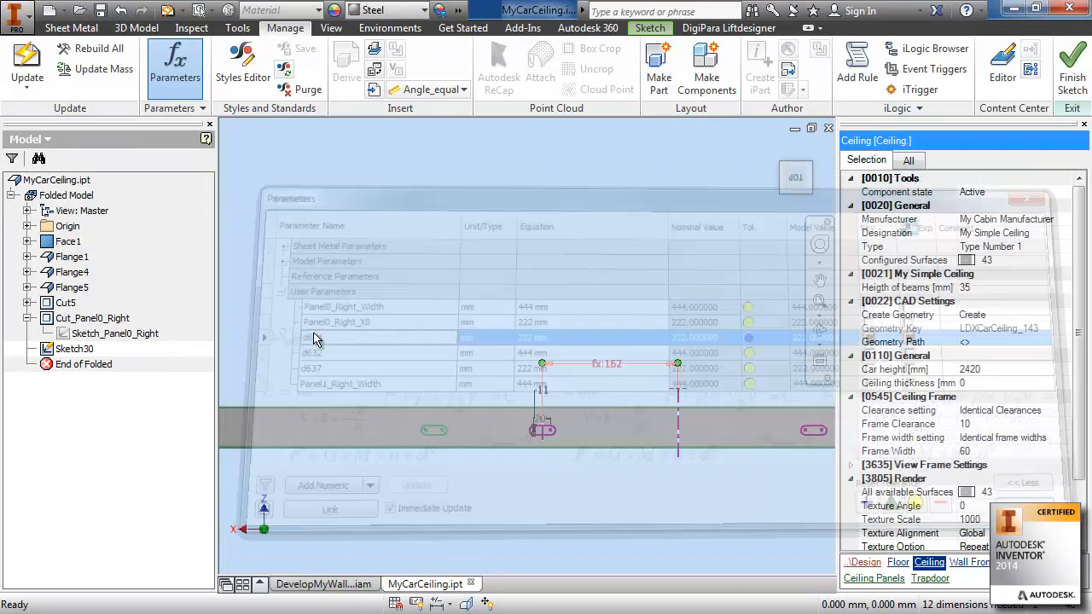
left_click(174, 62)
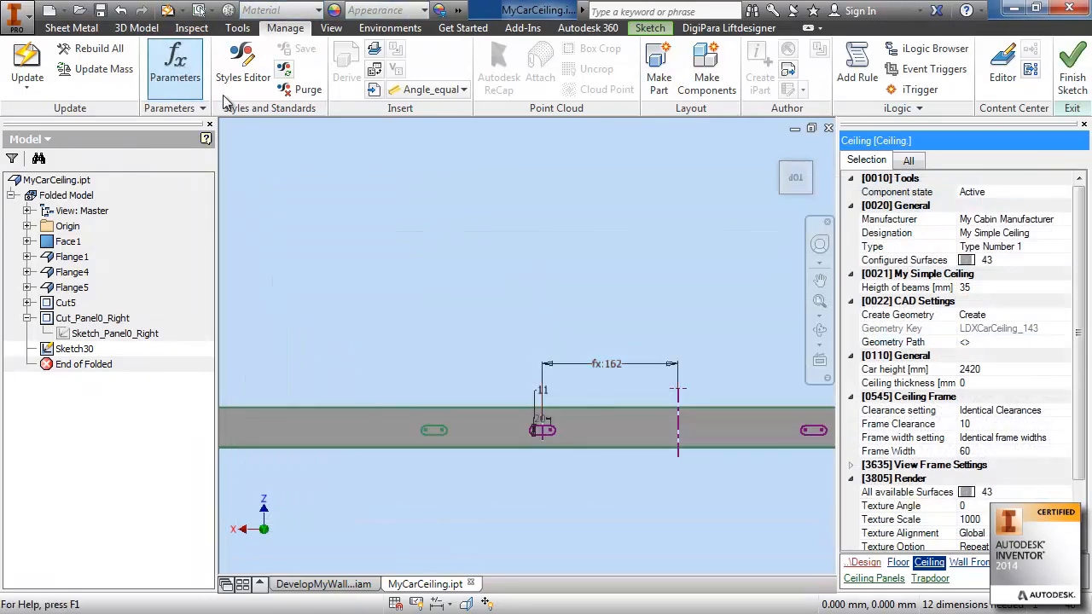
right_click(341, 337)
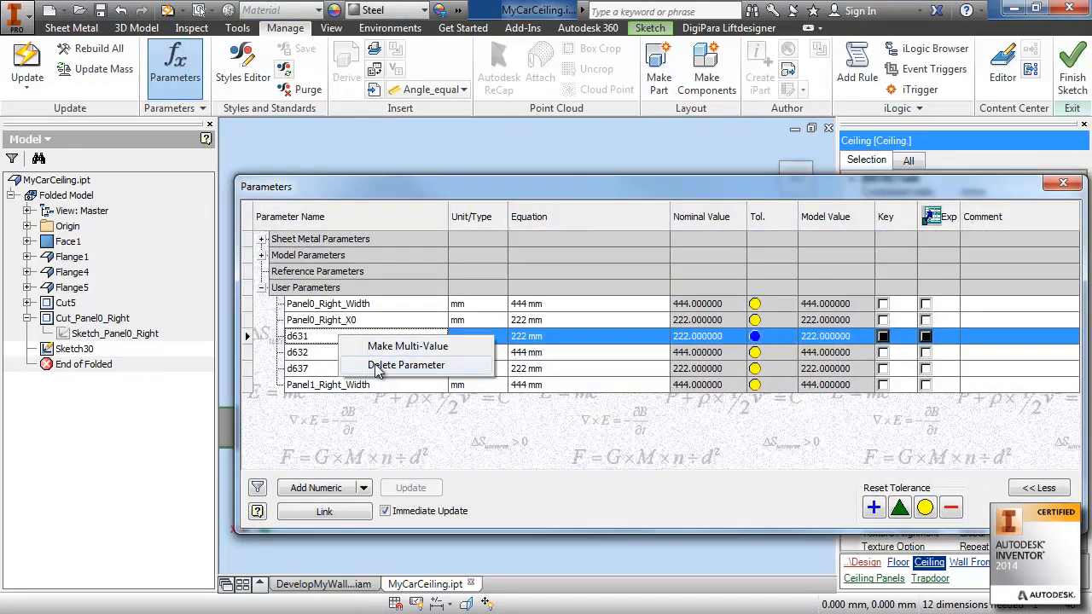
left_click(377, 365)
right_click(341, 337)
left_click(376, 365)
right_click(302, 339)
left_click(369, 368)
- Copy the name of the user parameter Panel0_Right_X0
left_click(389, 338)
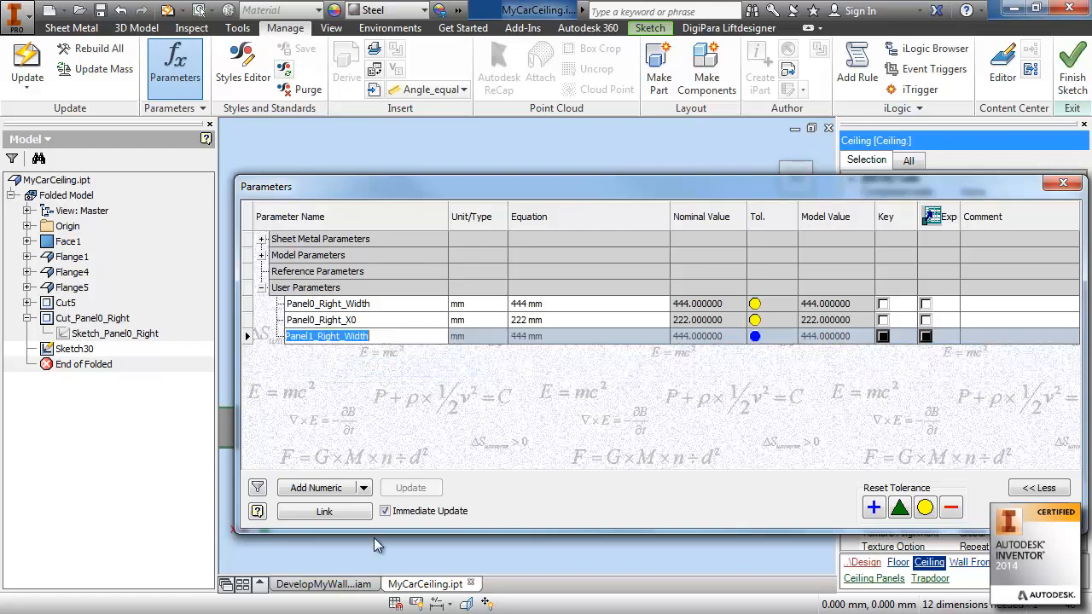
left_click(313, 487)
left_click(373, 321)
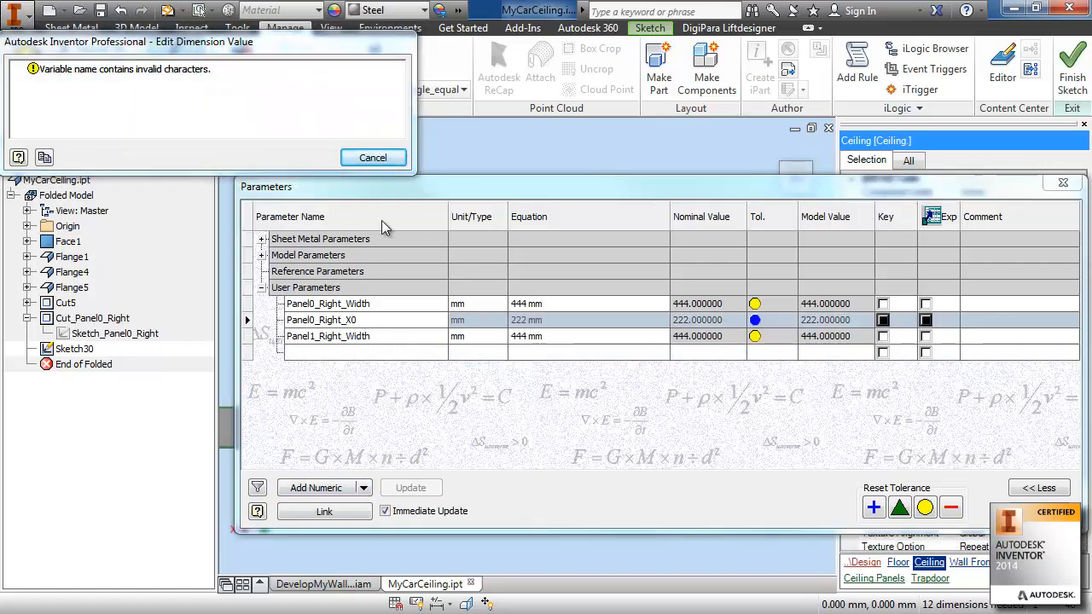
left_click(373, 159)
key("ctrl+c")
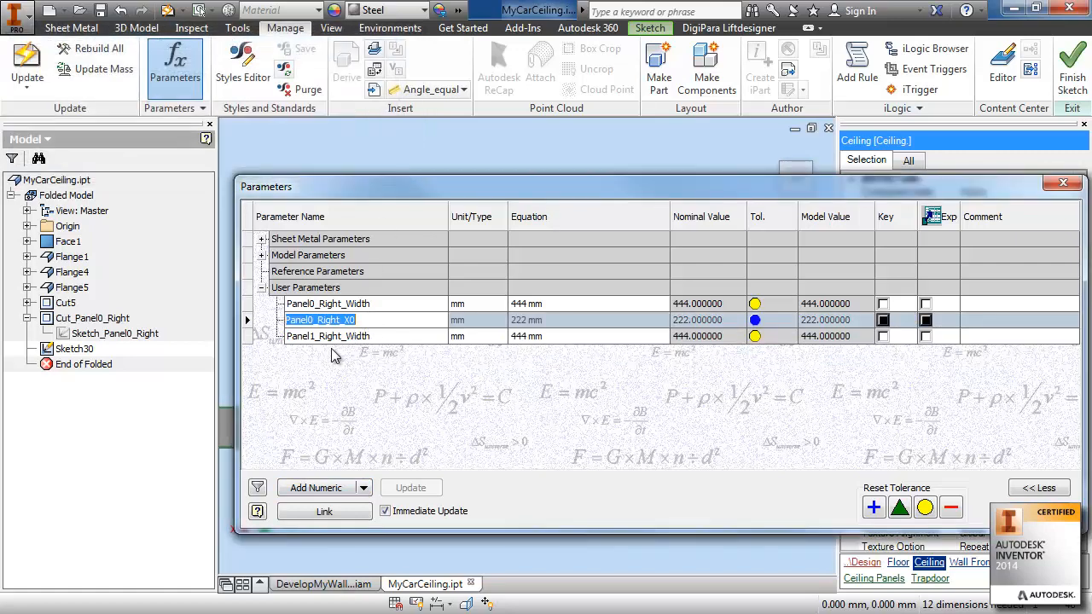
- Add a numeric user parameter Panel1_Right_X0 with the value 800 mm and close the parameter table
left_click(319, 495)
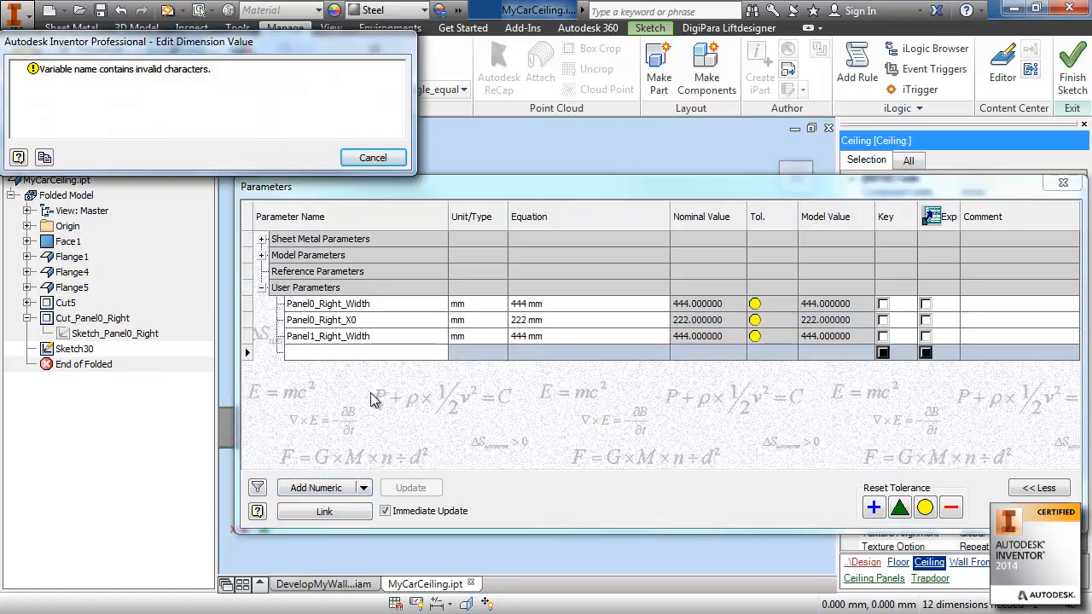
left_click(370, 157)
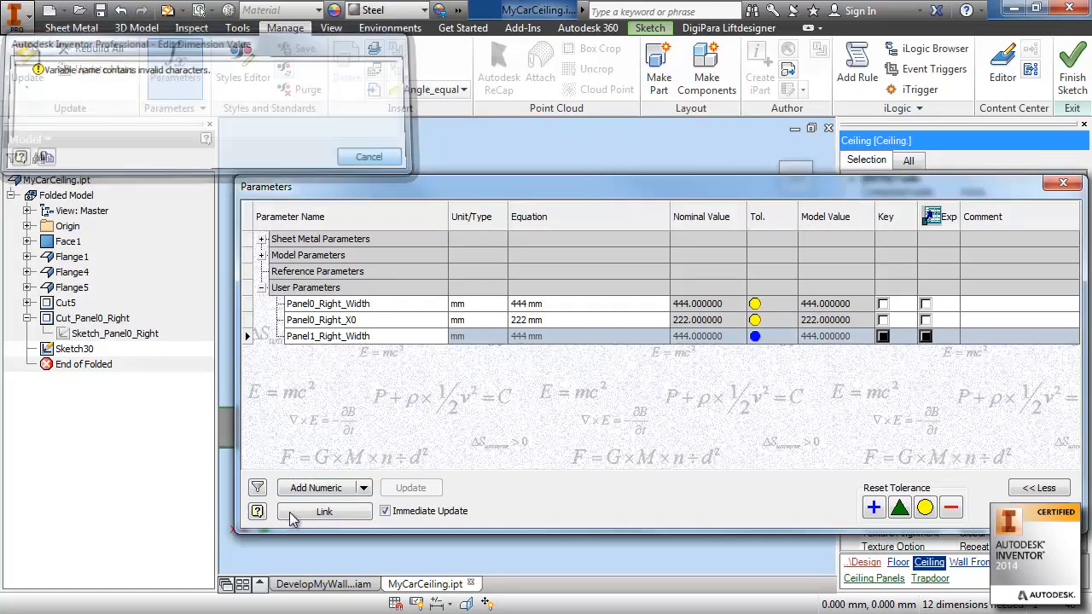
left_click(332, 494)
key("ctrl+v")
key("Left")
key("Left")
key("BackSpace")
type("1")
left_click(516, 352)
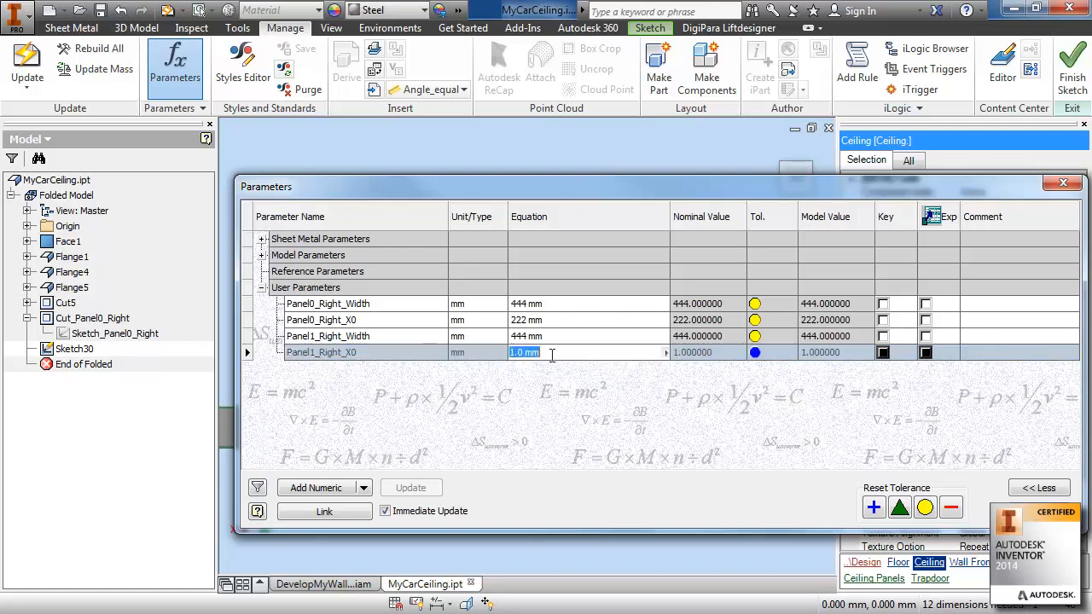
type("800")
key("Return")
left_click(1040, 511)
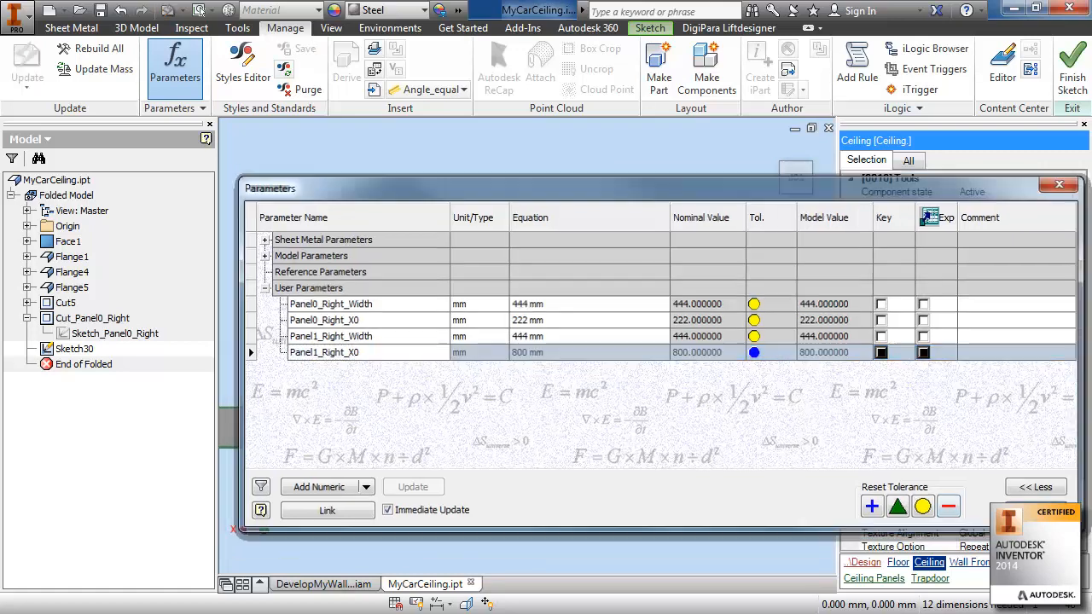
- Dimension the horizontal distance from the ceiling flange's upper corner to the dashed centre line of the second slot pair
mouse_move(605, 490)
middle_mouse_down()
mouse_move(637, 423)
mouse_move(638, 452)
middle_mouse_up()
scroll(639, 447, "down", 3)
scroll(643, 450, "up", 3)
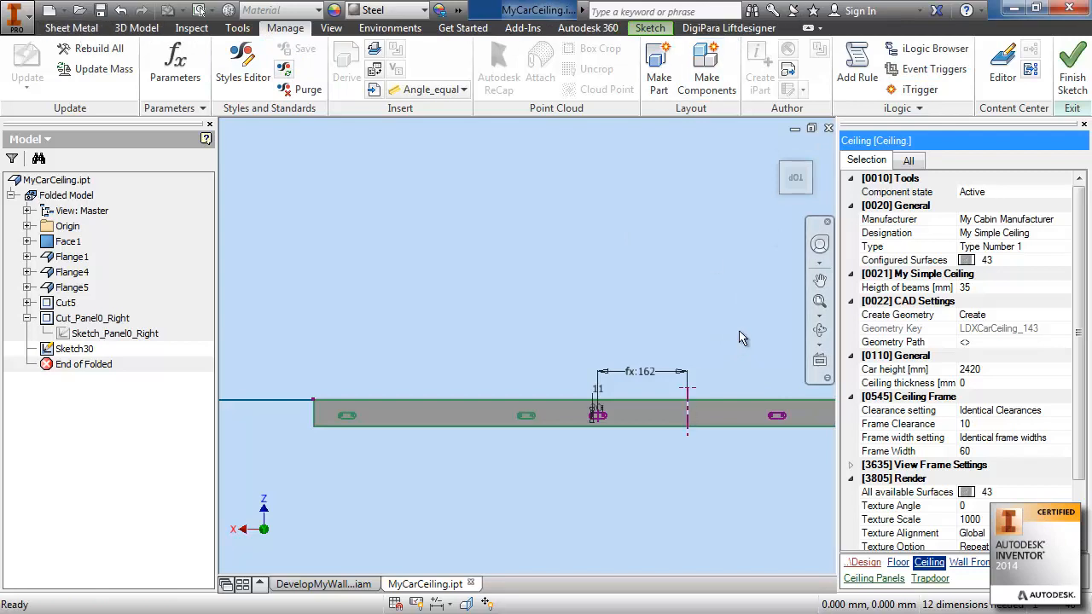
left_click(688, 408)
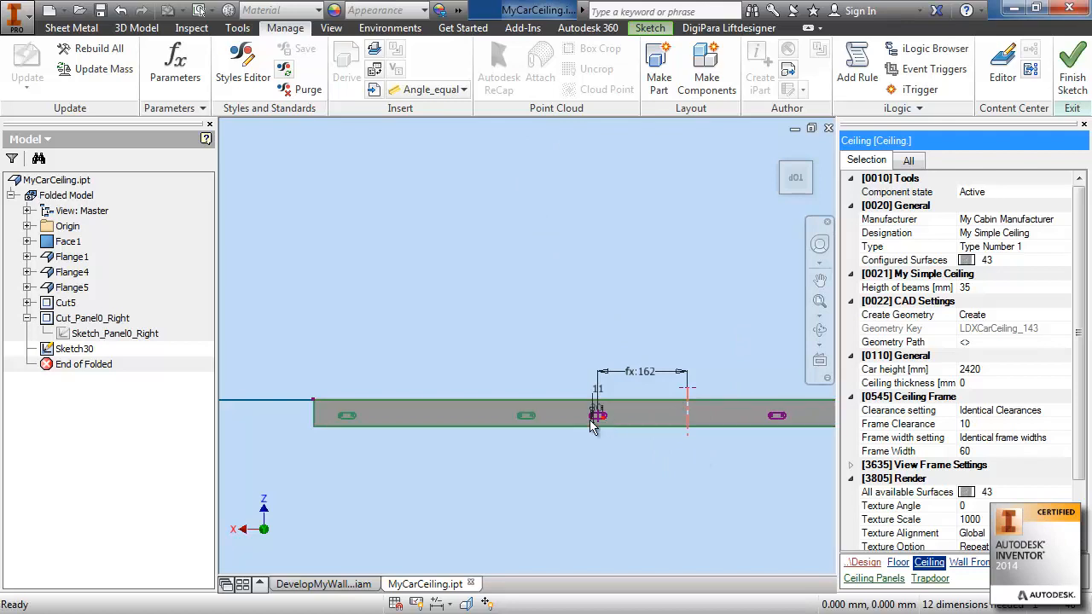
left_click(75, 350)
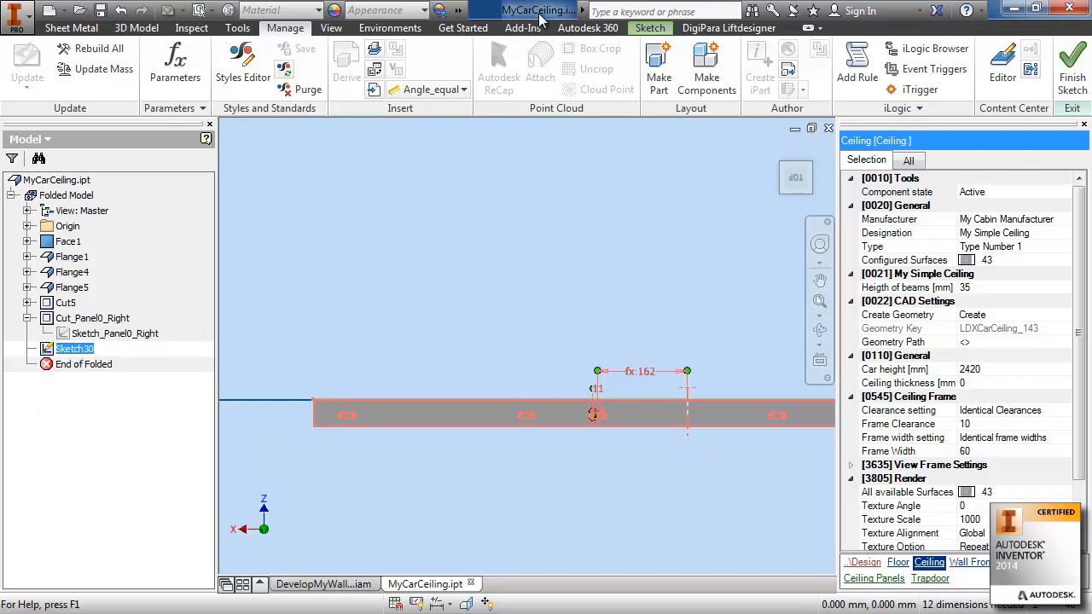
left_click(650, 27)
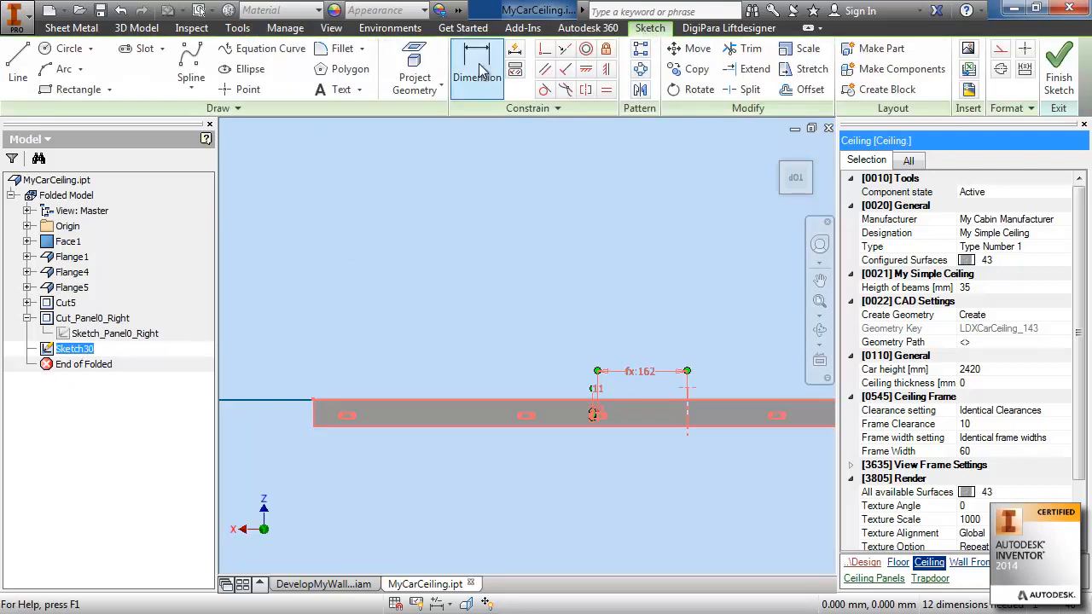
left_click(477, 69)
scroll(692, 395, "up", 2)
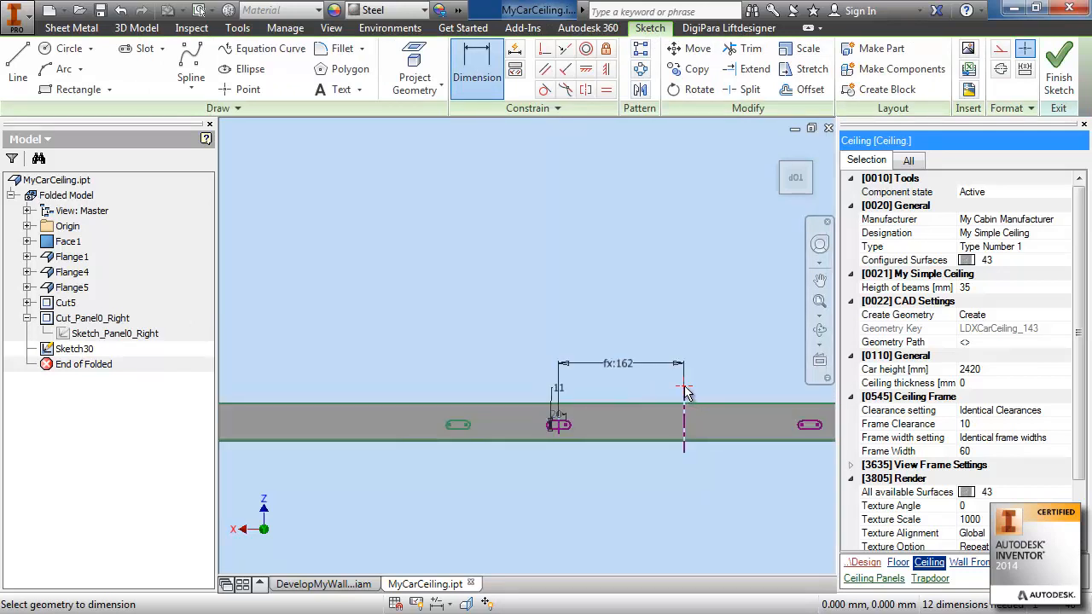
middle_click_drag(433, 337, 762, 333)
left_click(488, 398)
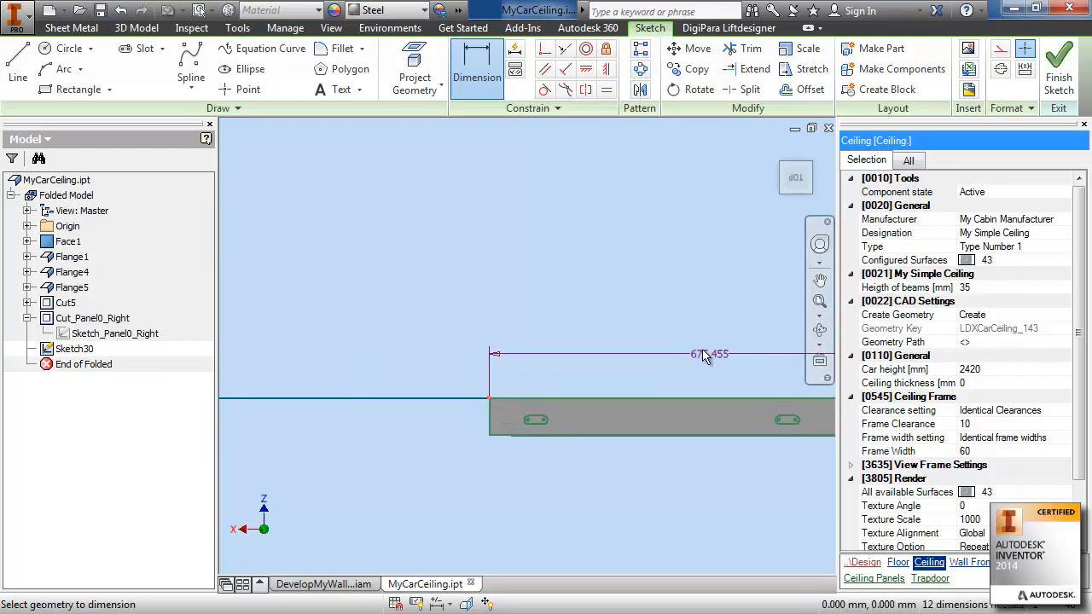
middle_click_drag(693, 348, 292, 310)
middle_click_drag(508, 337, 646, 454)
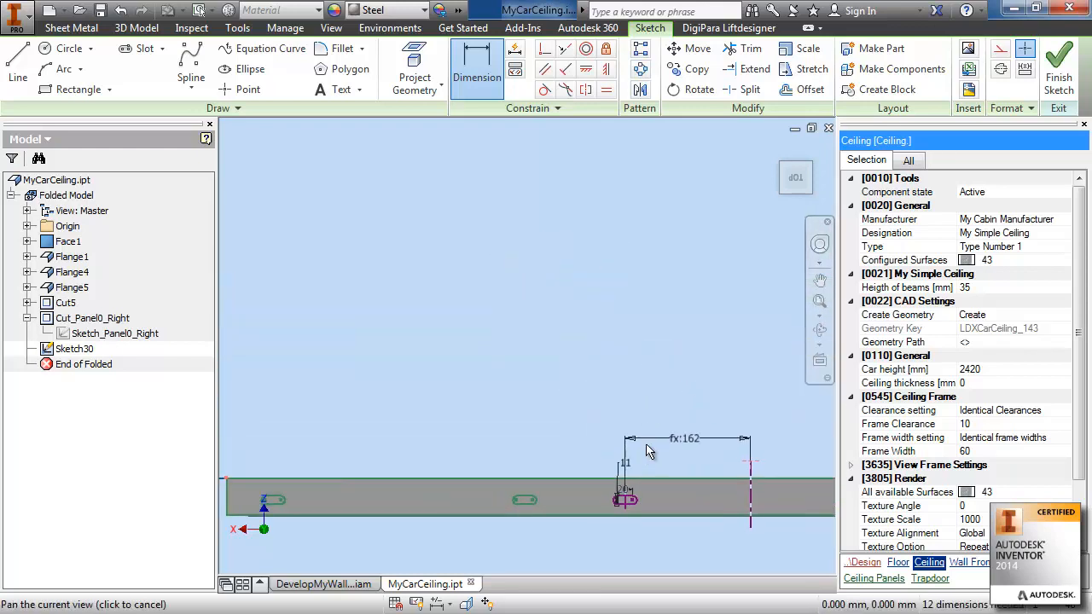
left_click(575, 338)
- Link the new centre line dimension to the user parameter Panel1_Right_X0 and finish the sketch
left_click(740, 399)
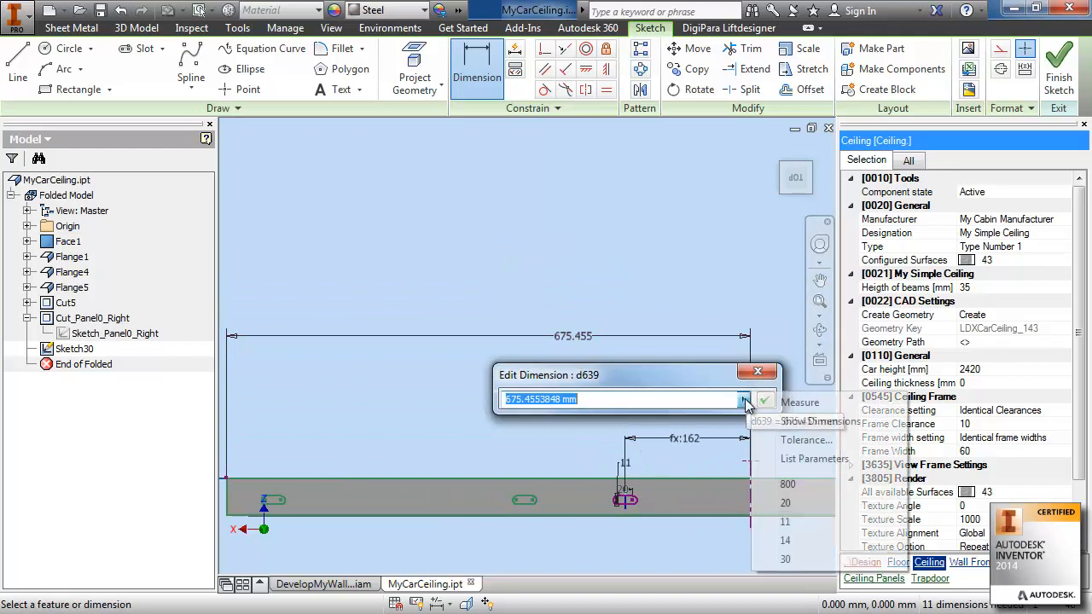
left_click(814, 460)
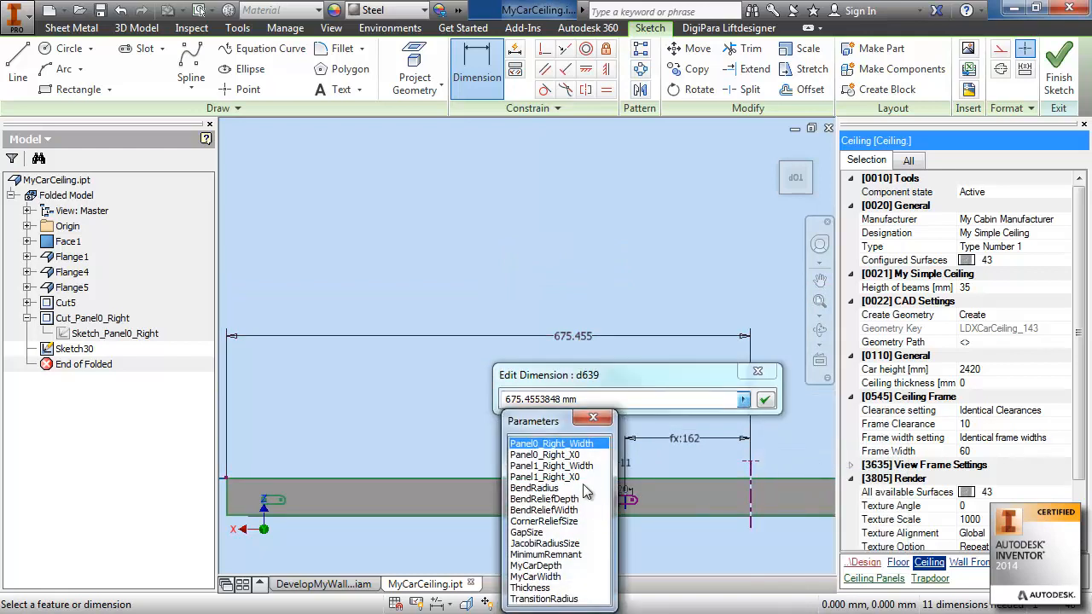
left_click(553, 478)
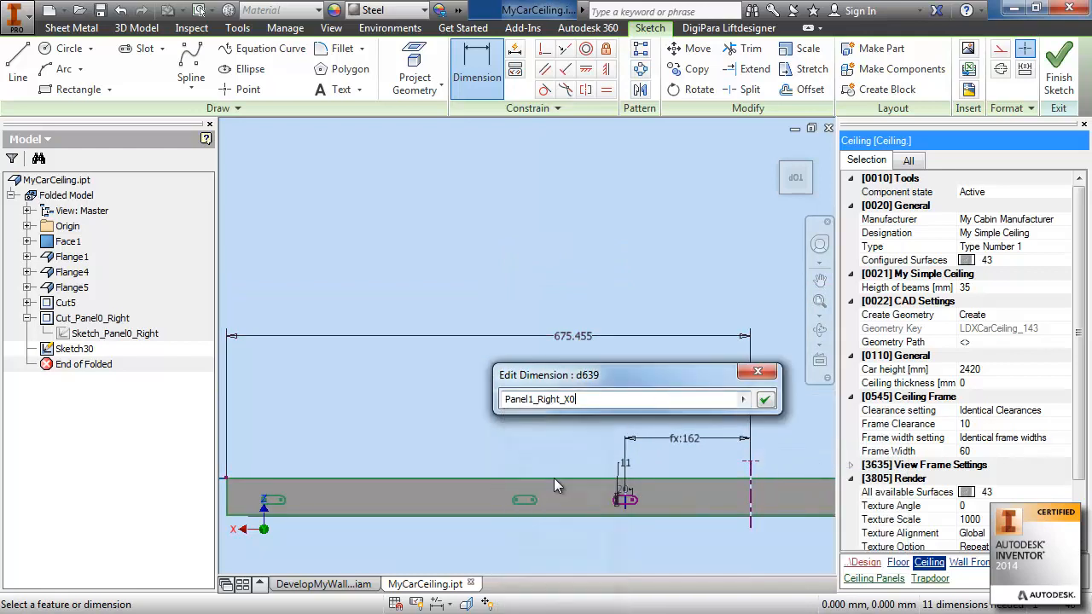
left_click(765, 406)
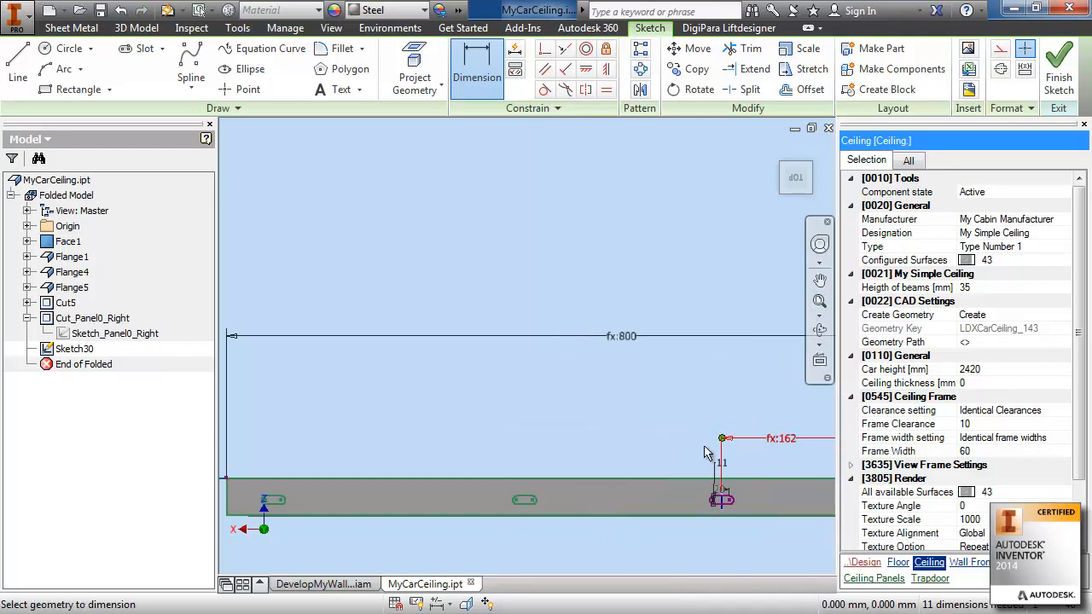
scroll(654, 409, "down", 4)
scroll(735, 445, "up", 3)
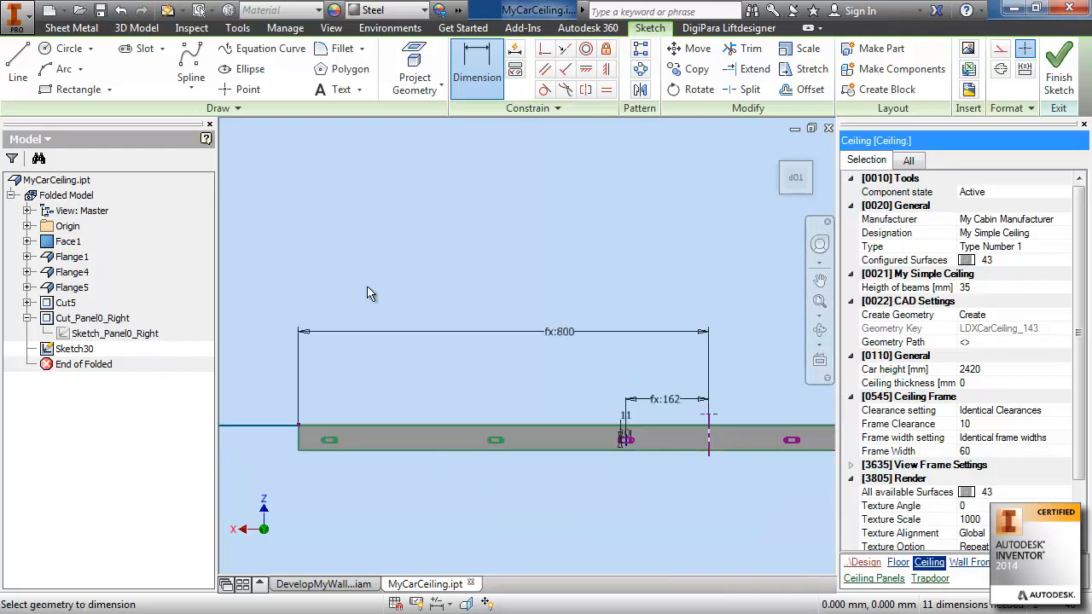
left_click(1058, 73)
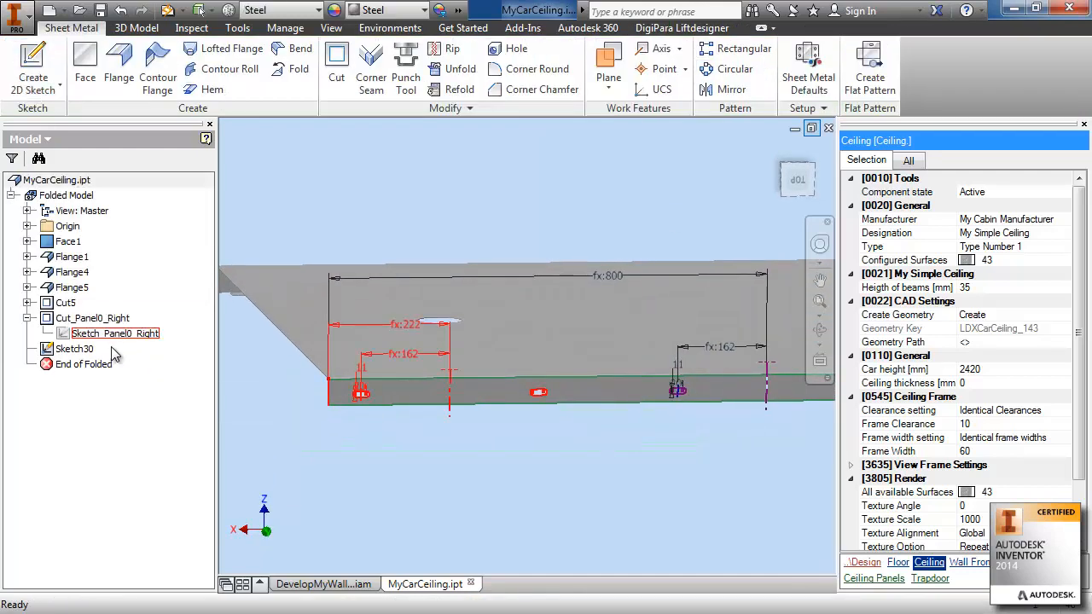
- Rename Sketch30 as Sketch_Panel1_Right, reusing the copied name of the panel 0 sketch
left_click(110, 337)
left_click(110, 338)
key("ctrl+c")
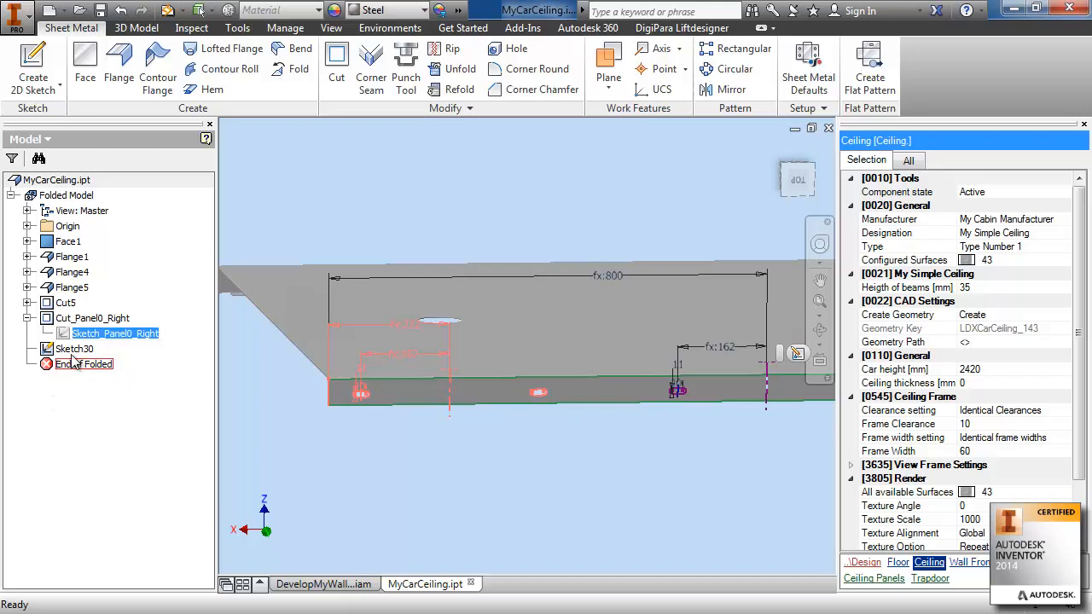
left_click(74, 349)
left_click(78, 351)
key("BackSpace")
key("ctrl+v")
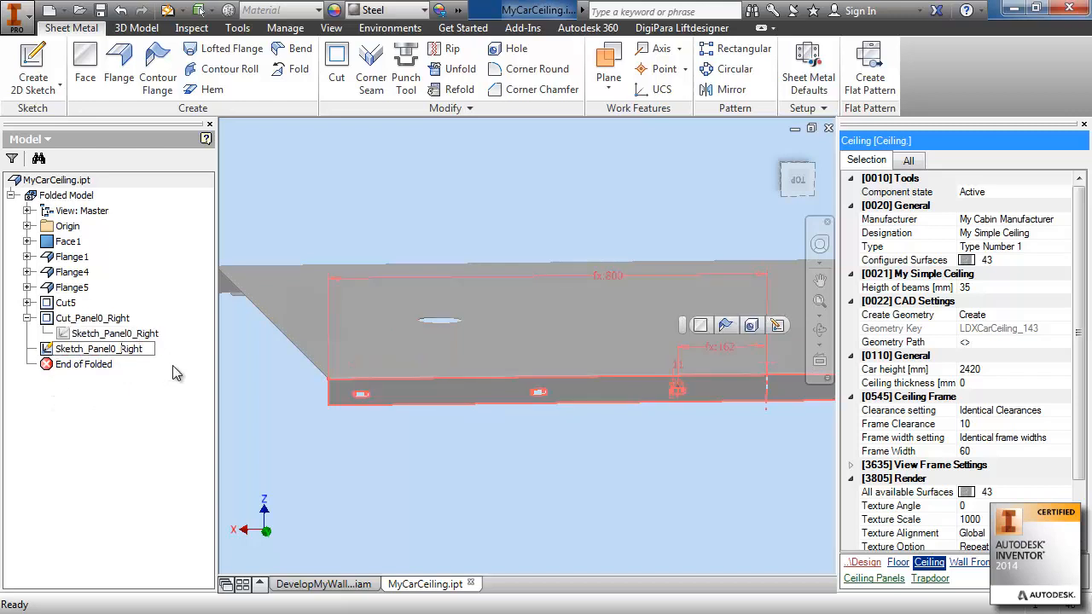
key("Return")
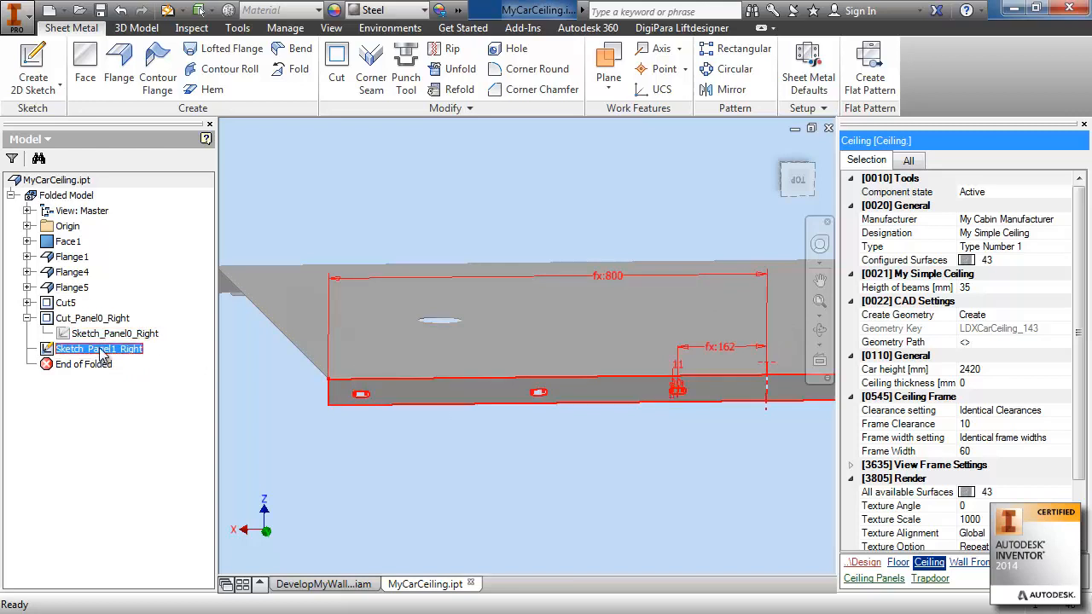
key("F2")
- Cut the two slot profiles of Sketch_Panel1_Right through the flange with the distance Thickness
middle_click_drag(643, 429, 590, 419)
scroll(589, 417, "up", 2)
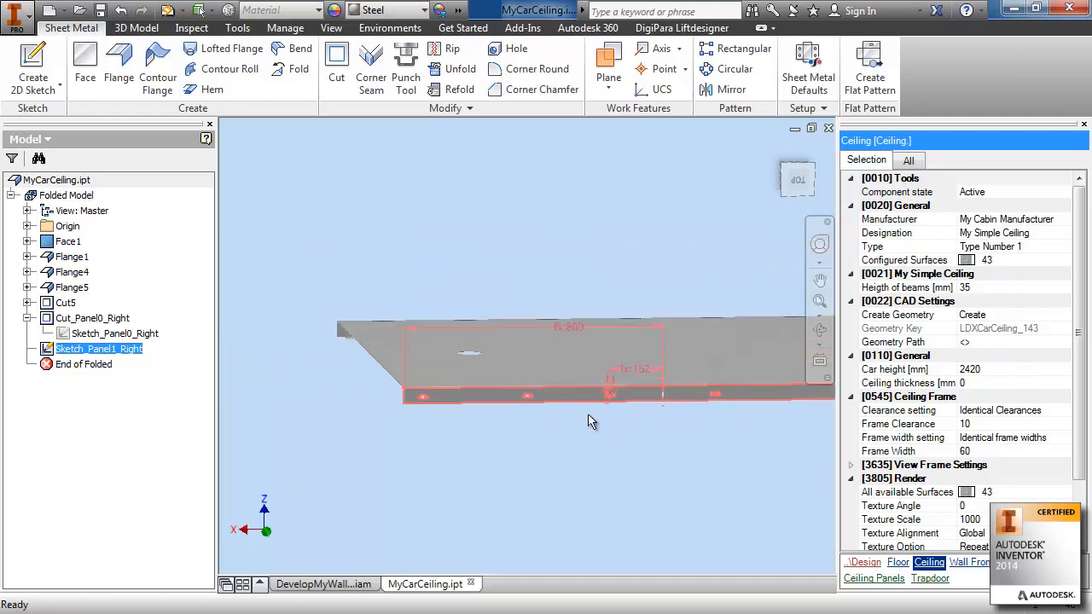
left_click(337, 70)
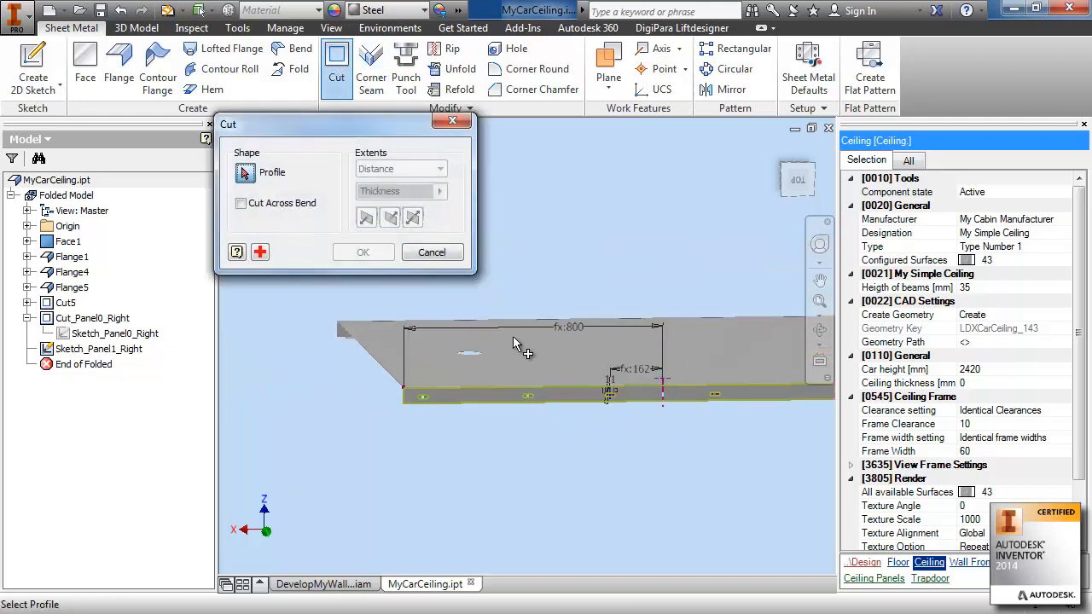
left_click(616, 395)
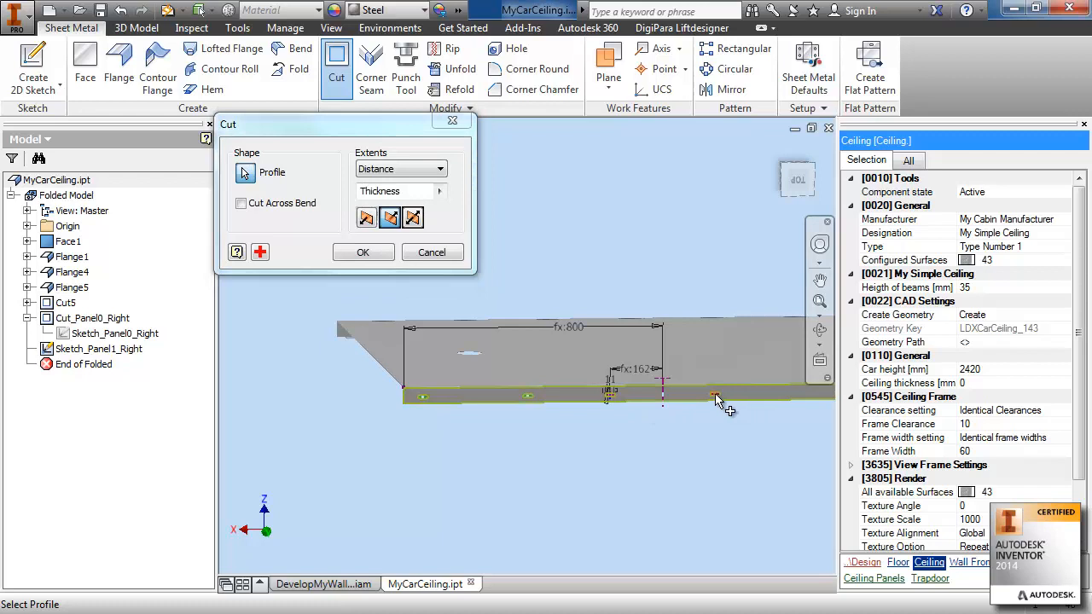
left_click(363, 253)
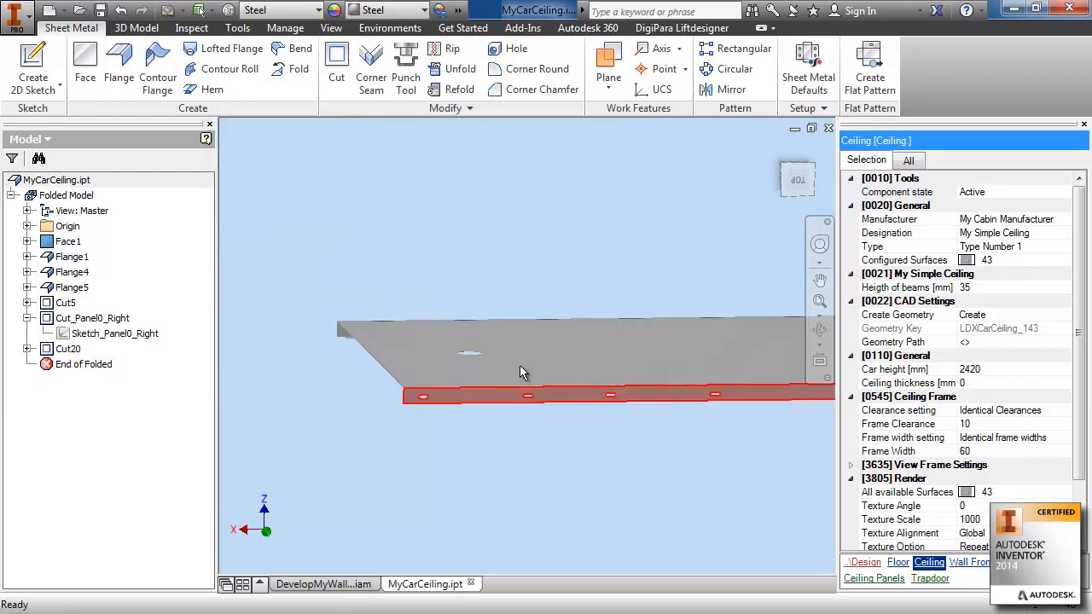
- Rename the new cut feature as Cut_Panel1_Right and expand it to show its sketch
left_click(67, 349)
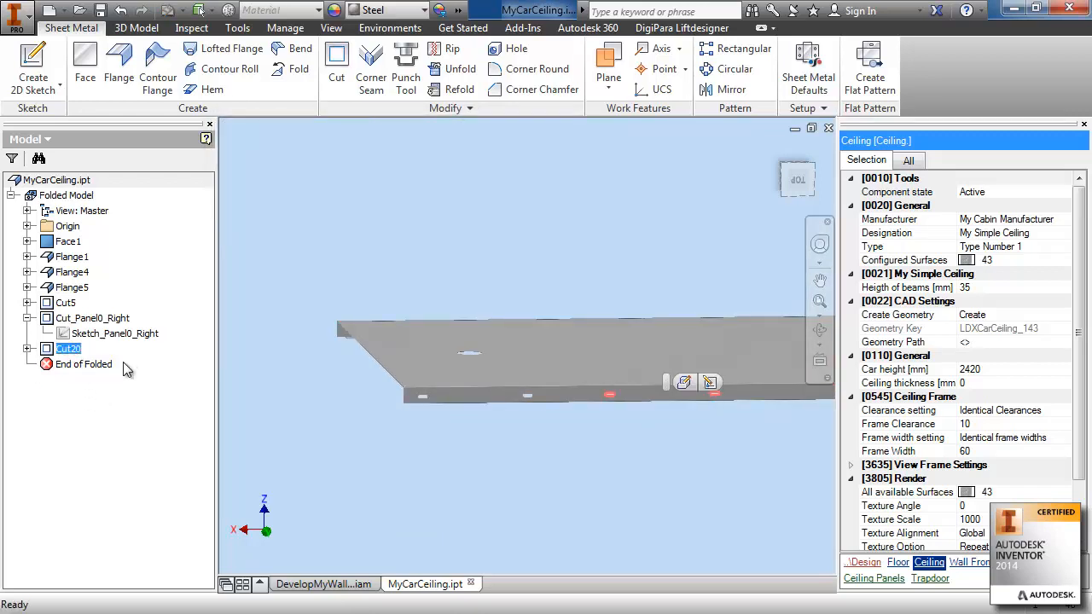
left_click(71, 352)
key("ctrl+v")
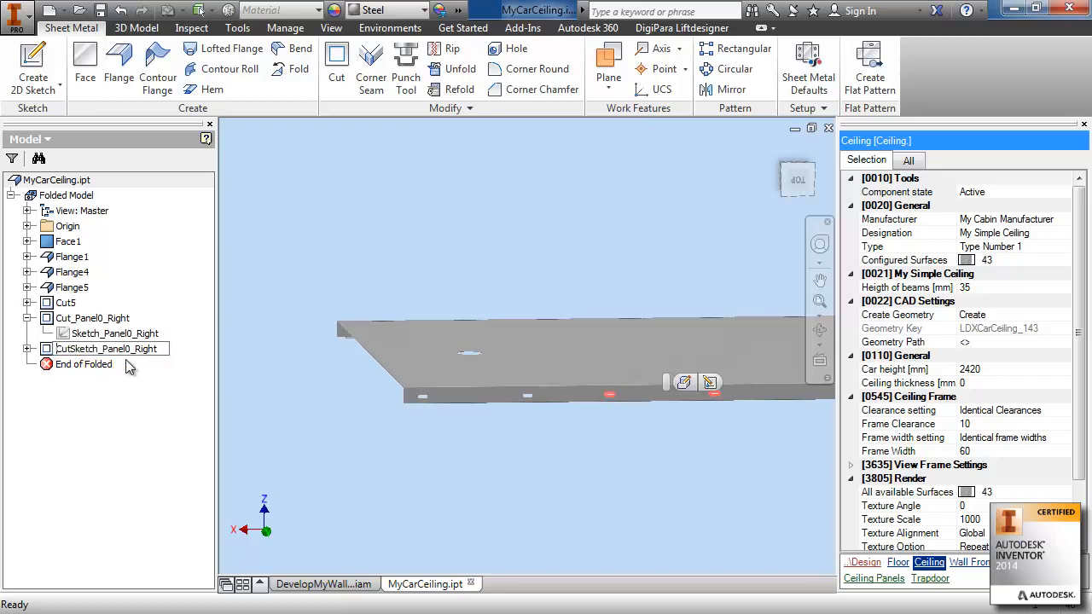
key("Delete")
key("Delete")
key("Delete")
key("Delete")
key("Delete")
key("Delete")
key("Delete")
type("1")
key("Return")
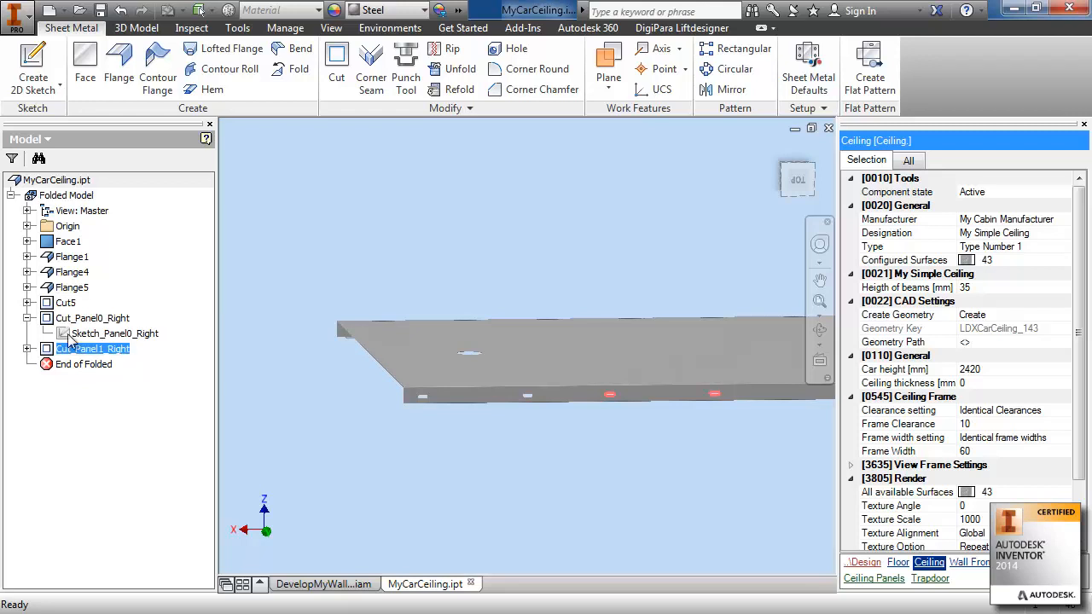
left_click(28, 349)
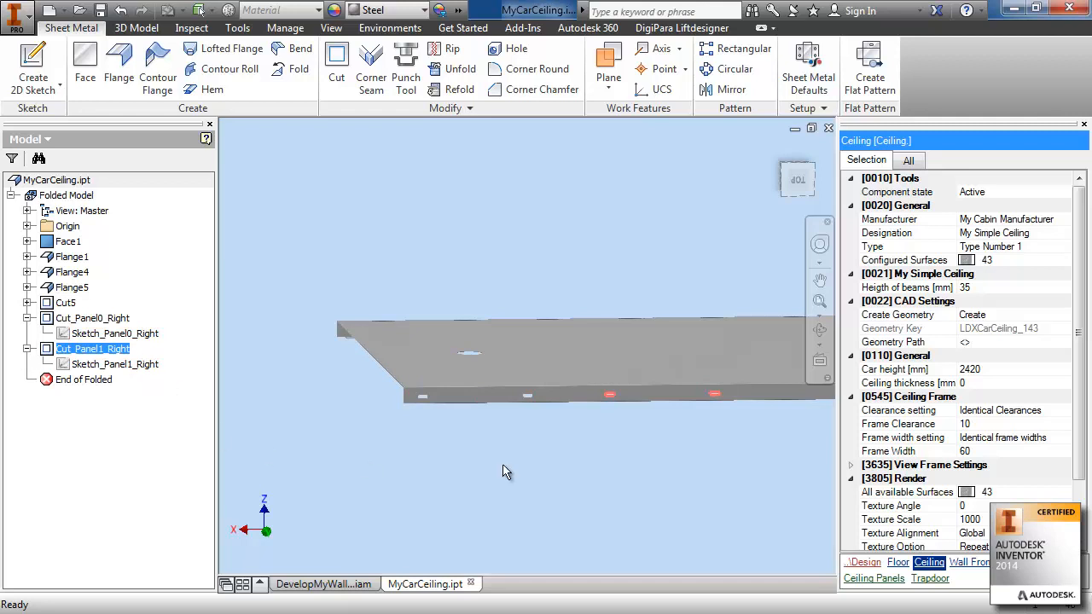
- Close MyCarCeiling.ipt, saving its changes, to return to the wall assembly
middle_click_drag(652, 437, 530, 438)
scroll(528, 433, "up", 2)
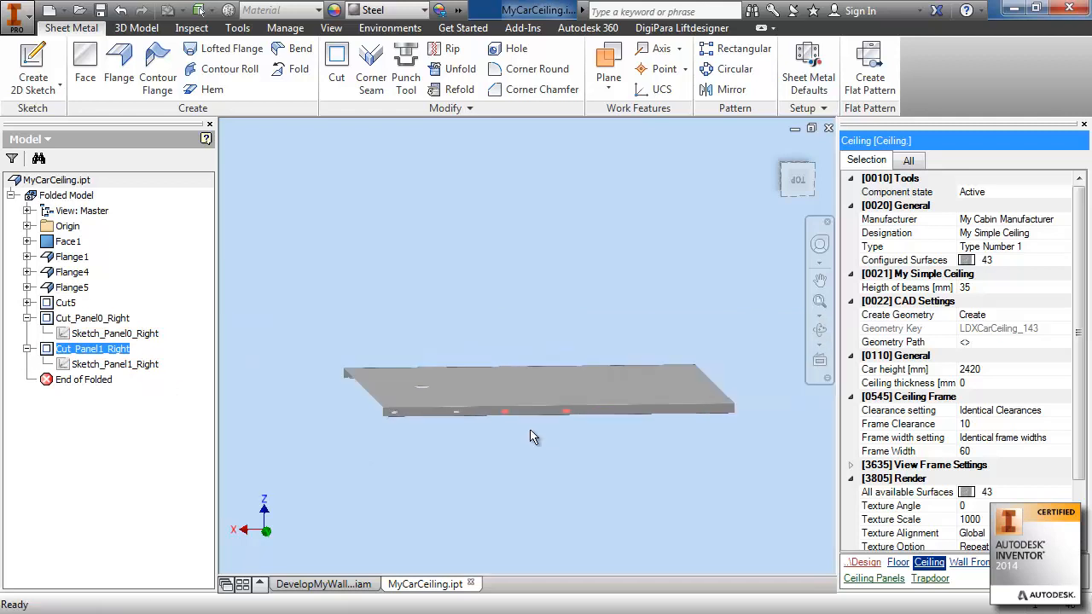
scroll(548, 439, "down", 3)
left_click(594, 422)
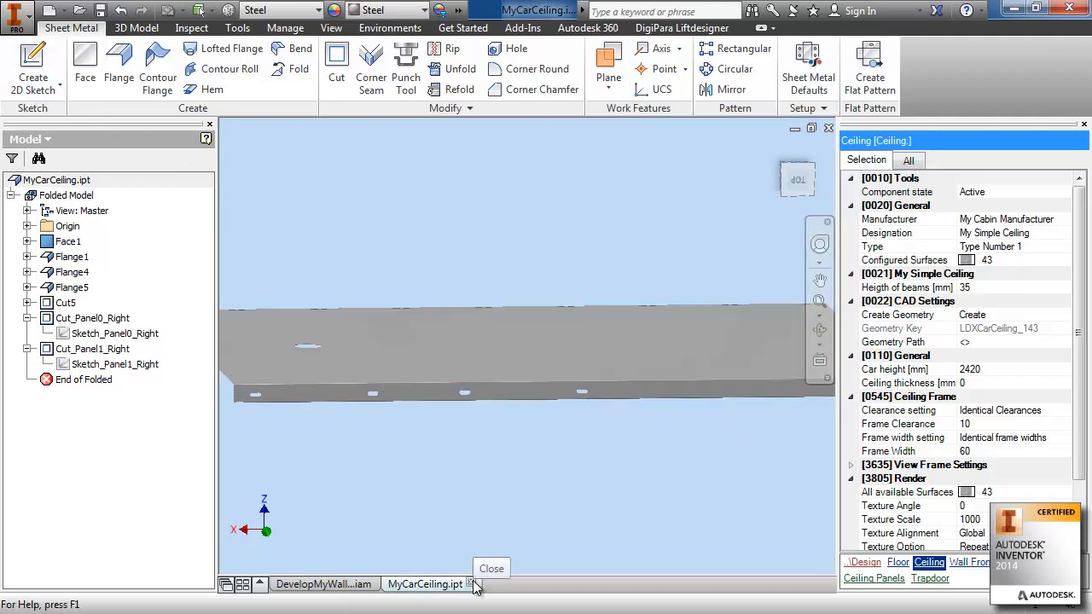
left_click(828, 128)
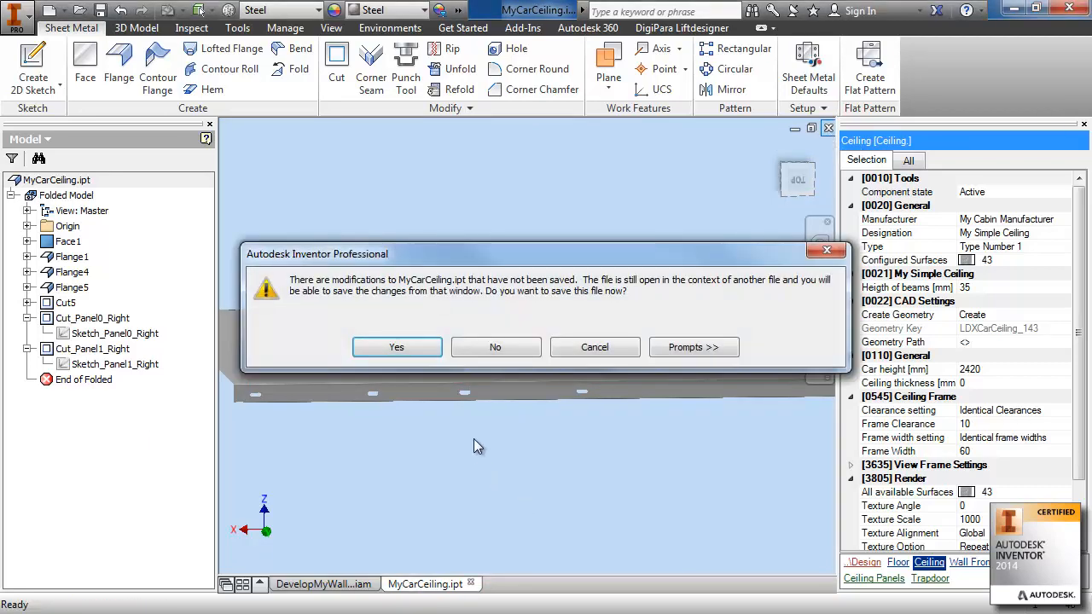
left_click(418, 350)
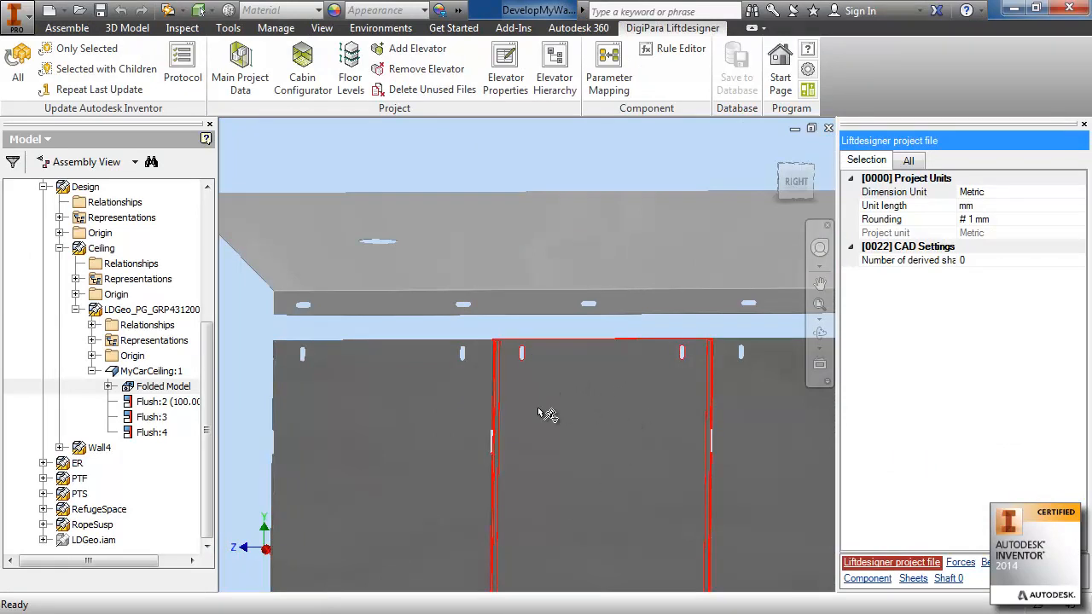
- Open the parameter mapping of the MyCarCeiling:1 component and show its Right Wall Panel Sizes group
left_click(143, 376)
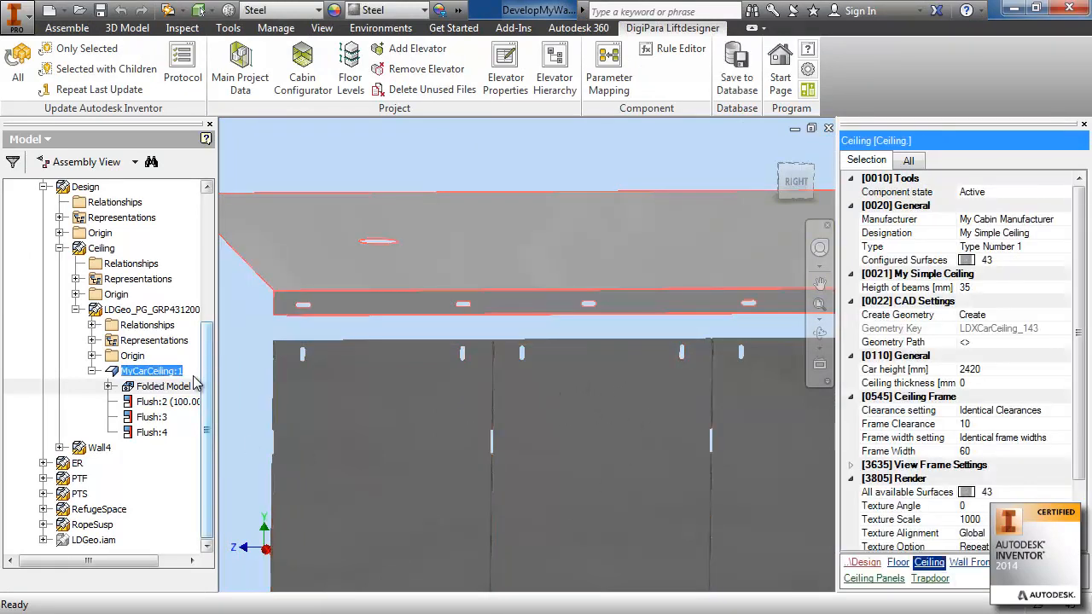
left_click(610, 72)
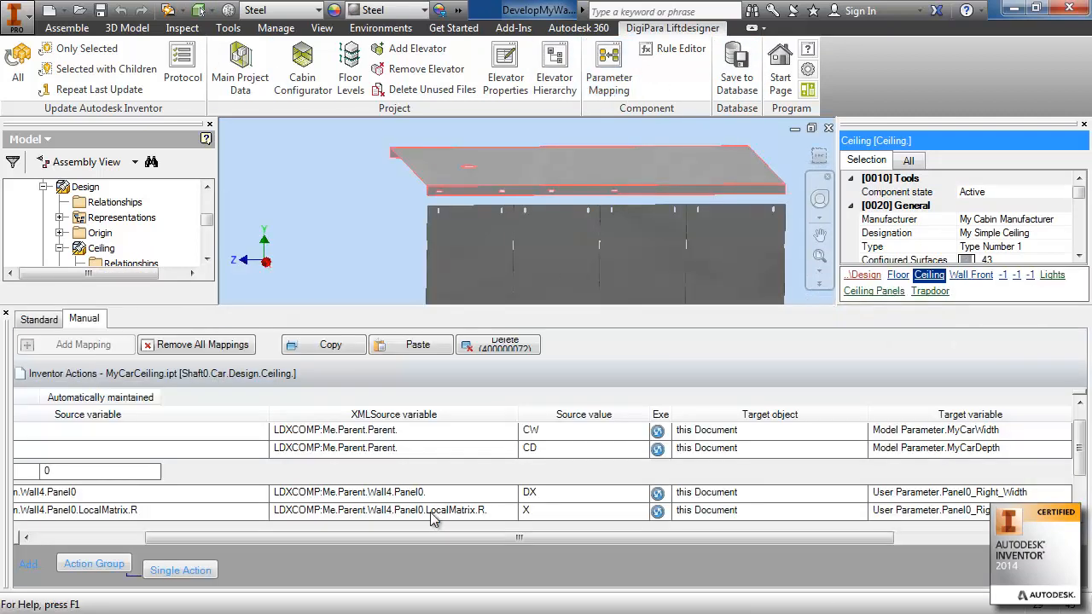
left_click_drag(241, 537, 120, 537)
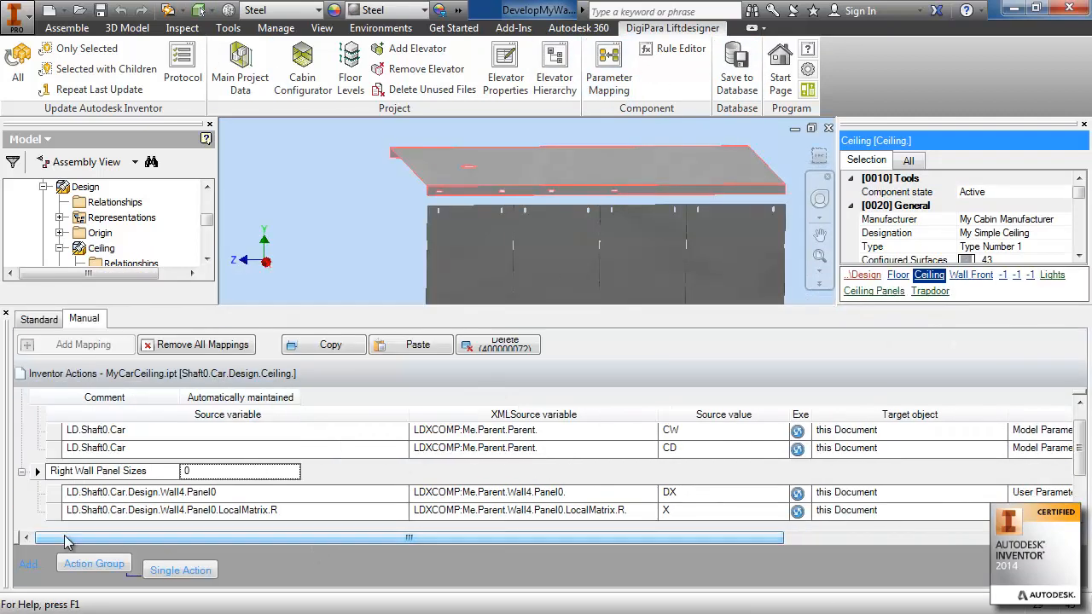
- Add a single action to the Right Wall Panel Sizes group with the source variable LD.Shaft0.Car.Design.Wall4.Panel1
left_click(197, 572)
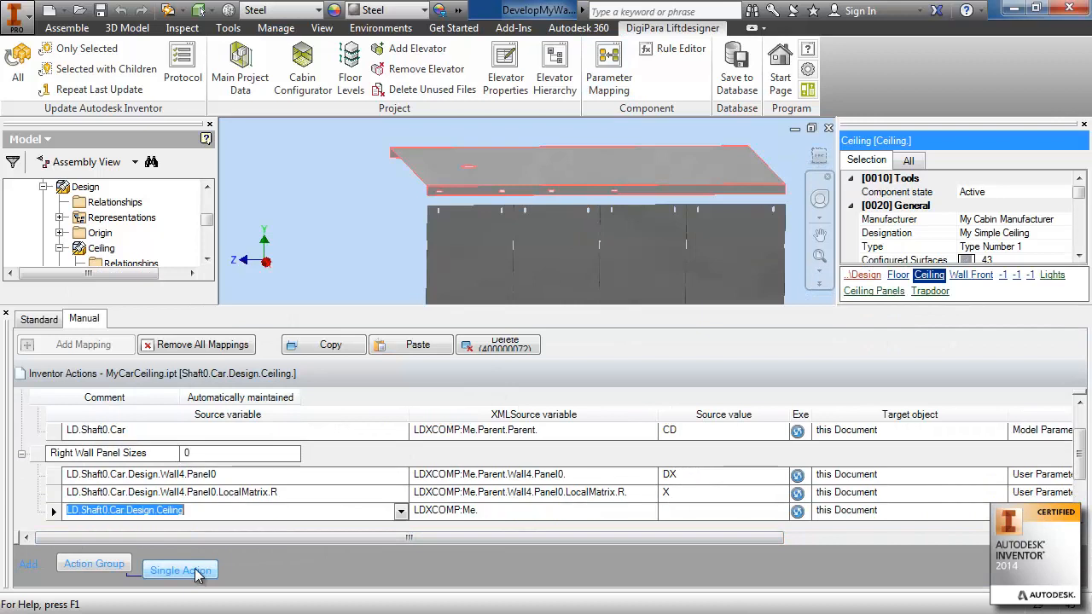
left_click(400, 512)
left_click(136, 439)
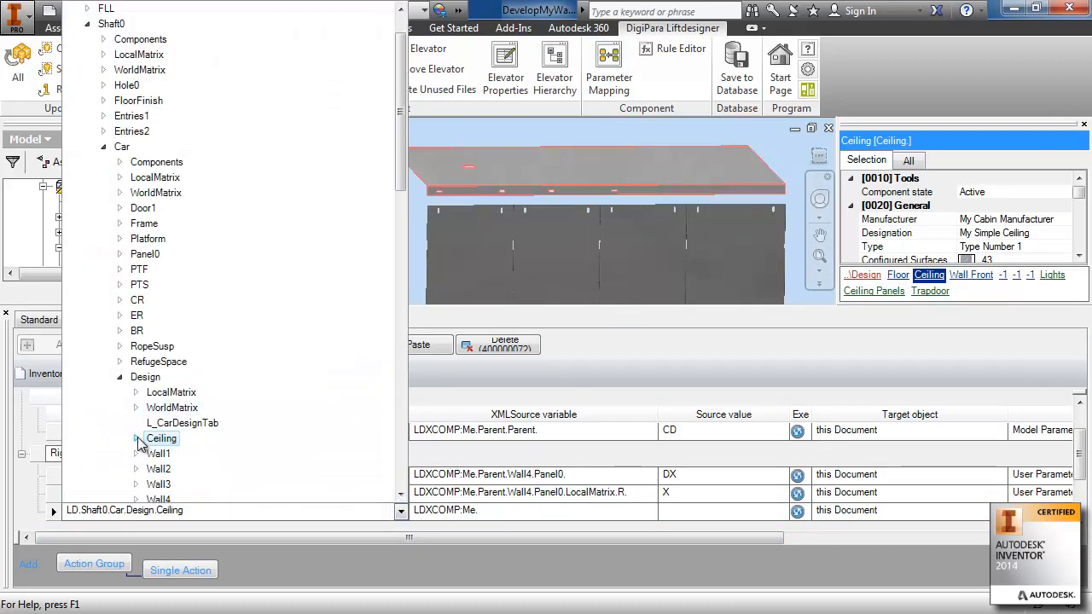
left_click(136, 500)
scroll(194, 467, "down", 3)
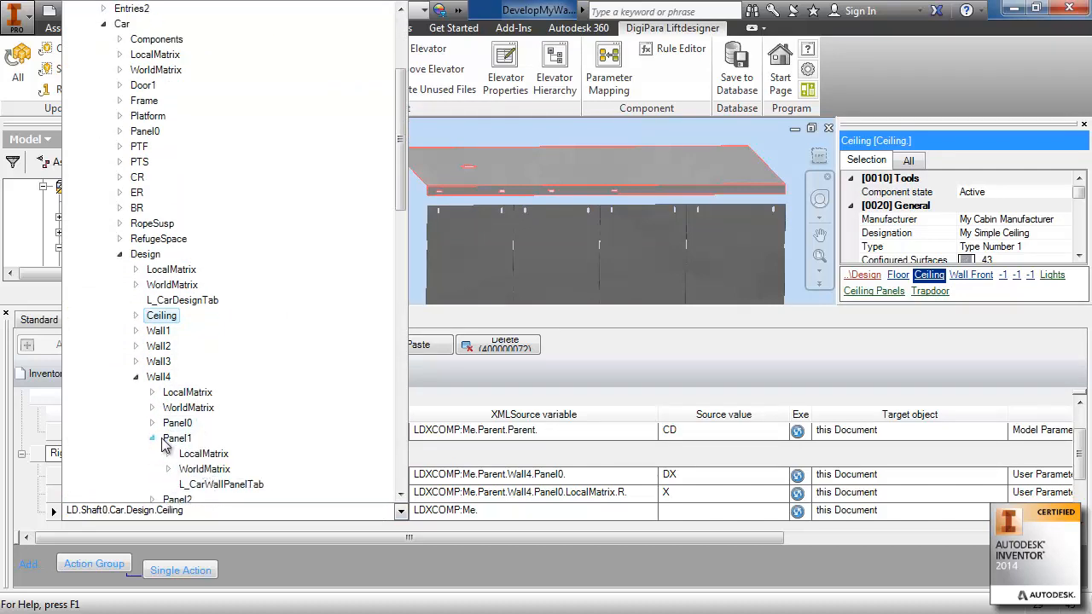
left_click(171, 438)
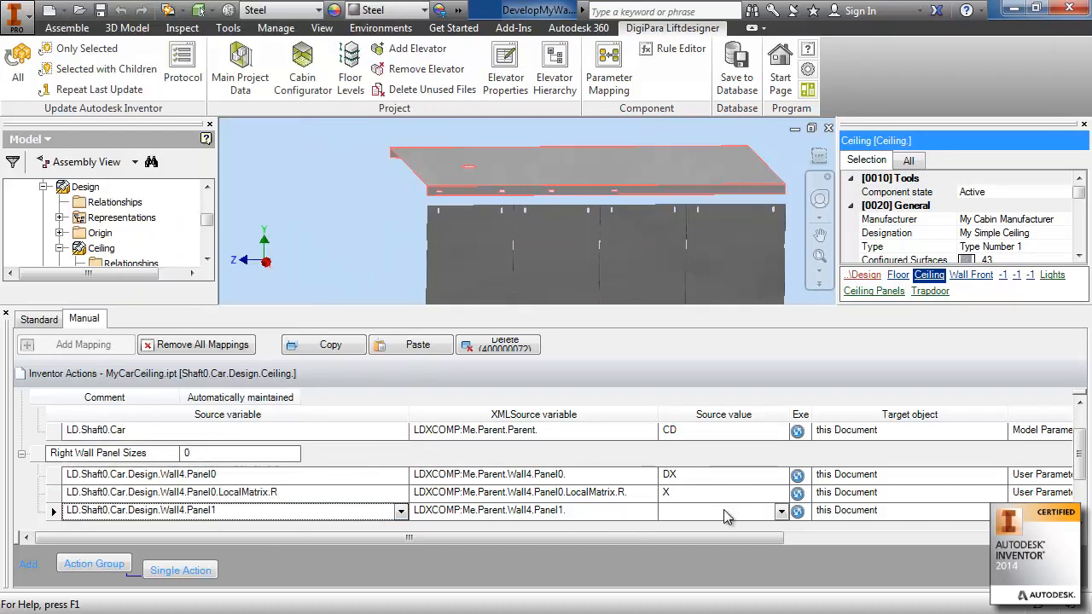
- Give the Wall4.Panel1 action the source value DX and the target variable Panel1_Right_Width
left_click(780, 511)
left_click(683, 421)
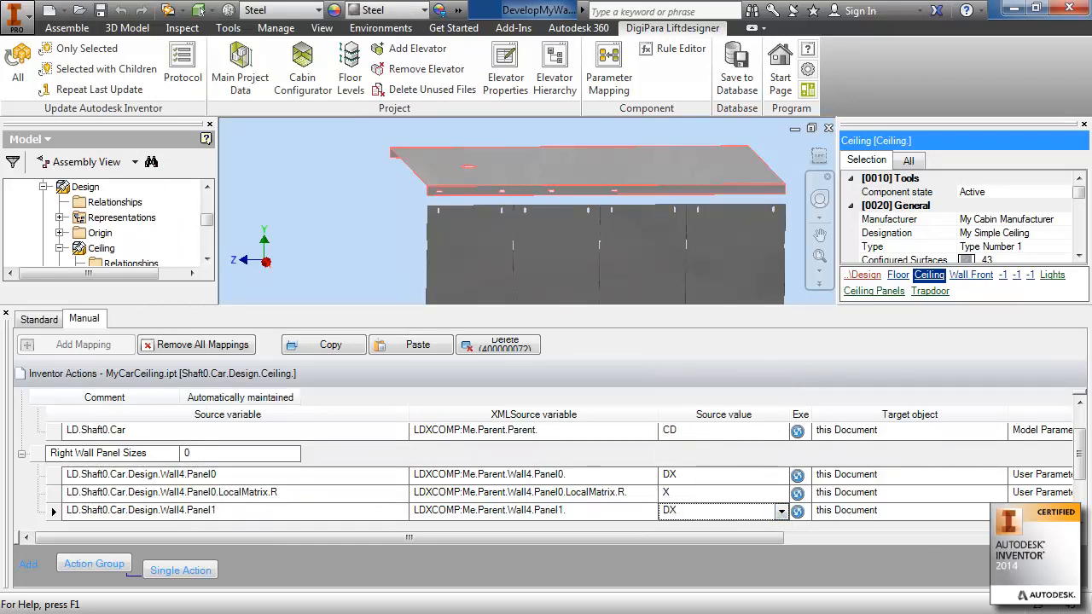
key("Tab")
left_click(1063, 510)
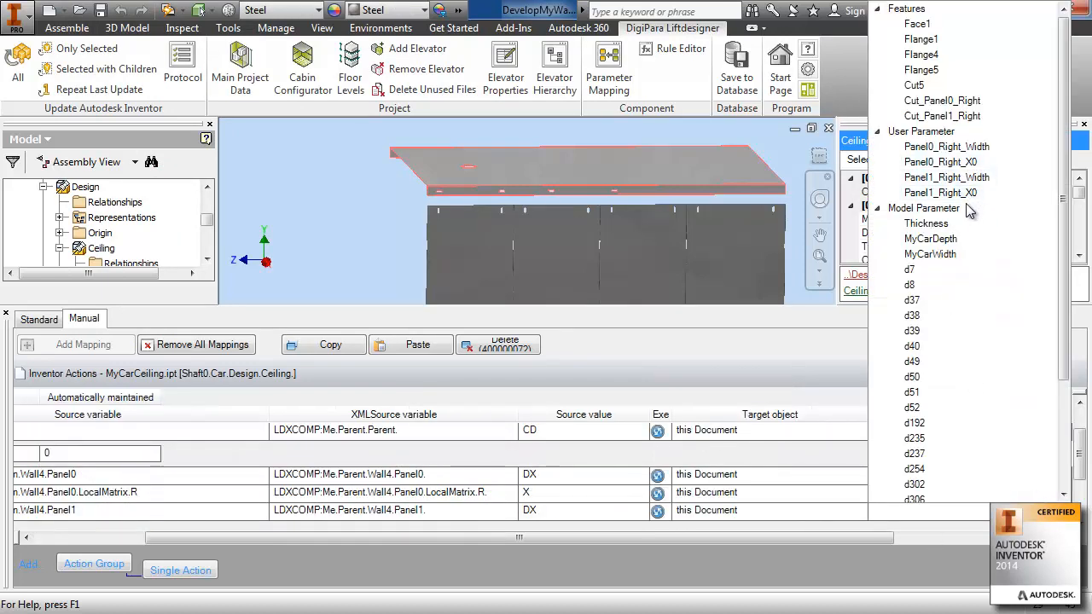
left_click(940, 179)
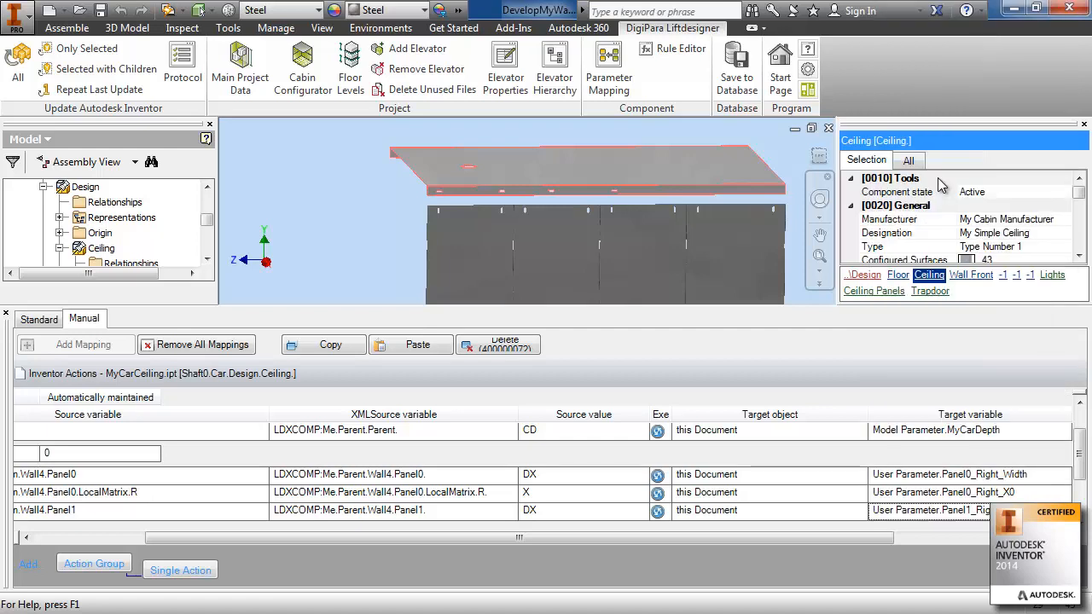
- Add another single action to the Right Wall Panel Sizes group with the source variable LD.Shaft0.Car.Design.Wall4.Panel1.LocalMatrix.R
left_click_drag(440, 534, 229, 545)
left_click(180, 569)
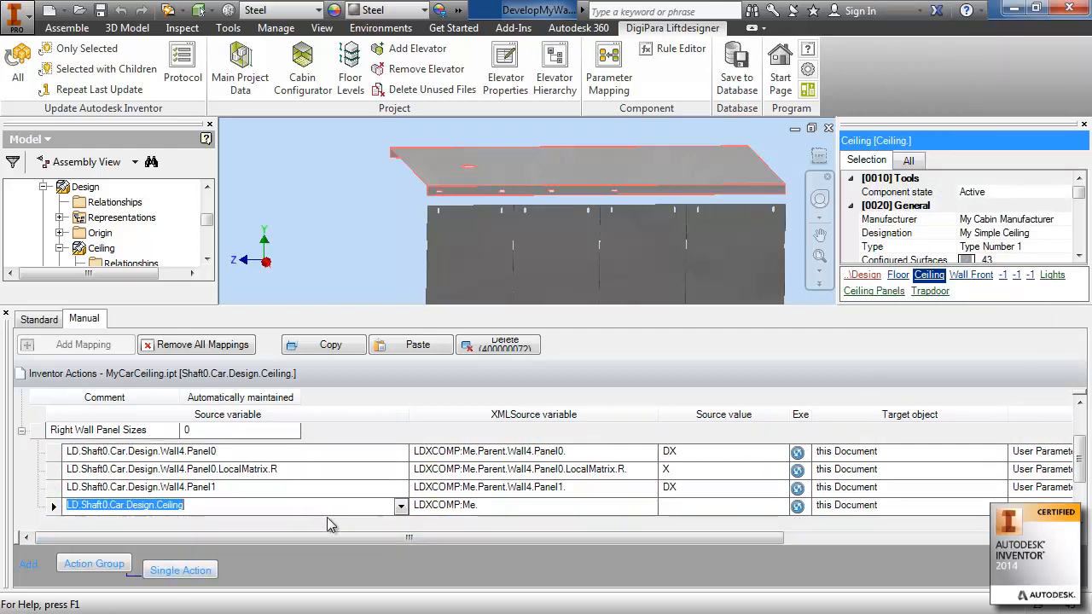
left_click(400, 507)
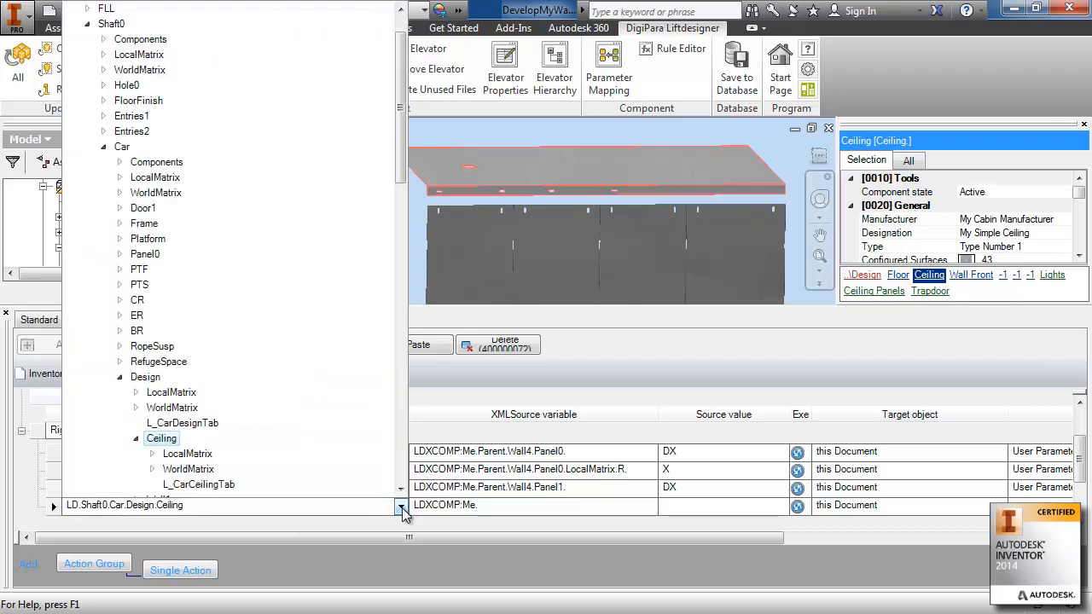
left_click(136, 439)
scroll(137, 461, "down", 2)
left_click(136, 469)
scroll(162, 472, "down", 1)
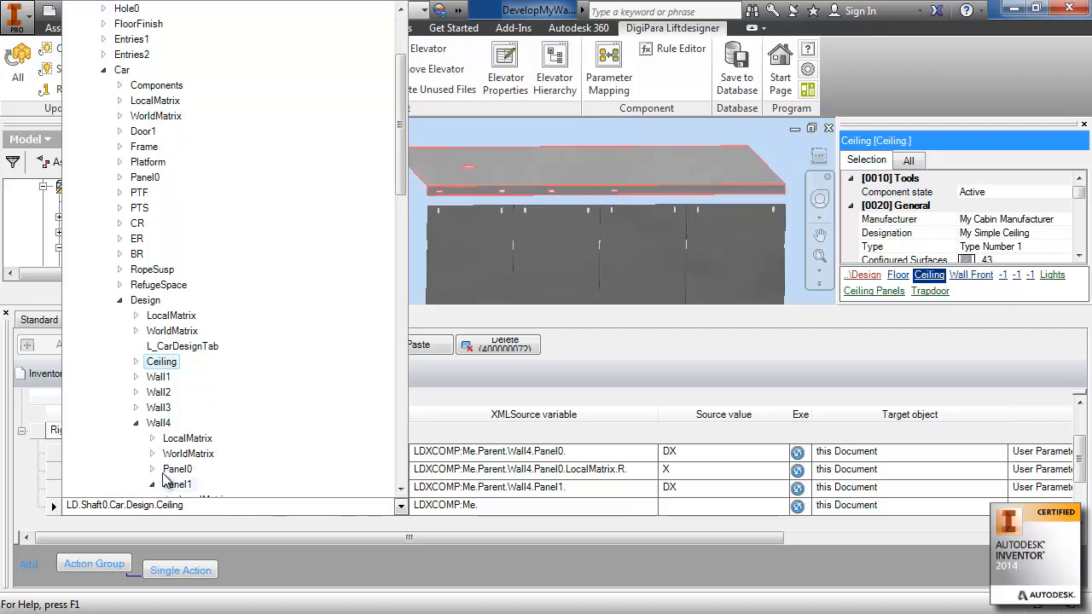
left_click(153, 484)
scroll(170, 472, "down", 2)
left_click(169, 425)
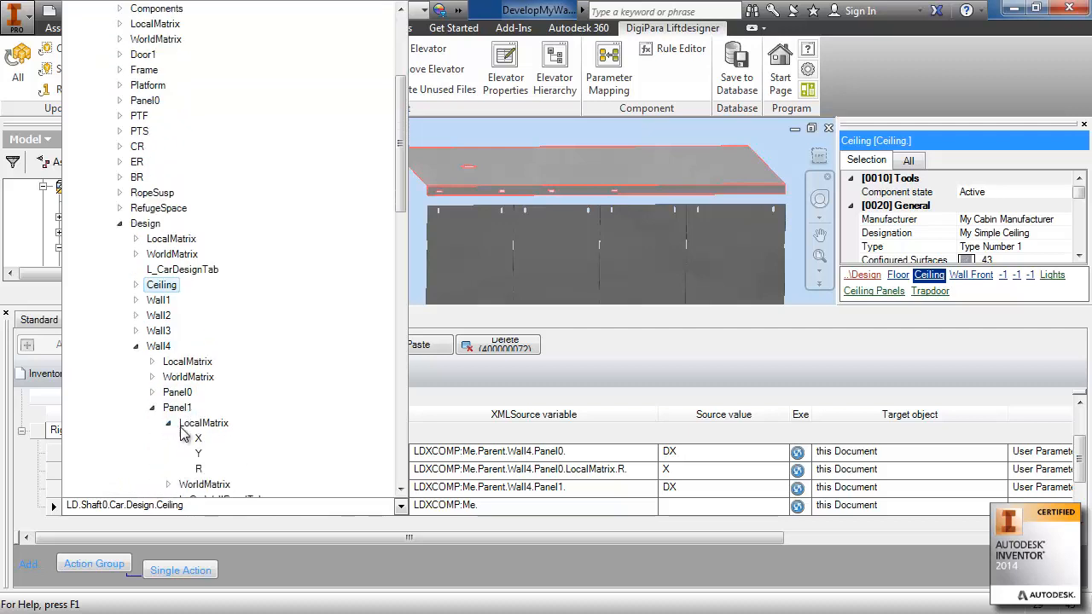
left_click(197, 469)
- Give the Panel1.LocalMatrix.R action the source value X and the target variable Panel1_Right_X0
left_click(781, 505)
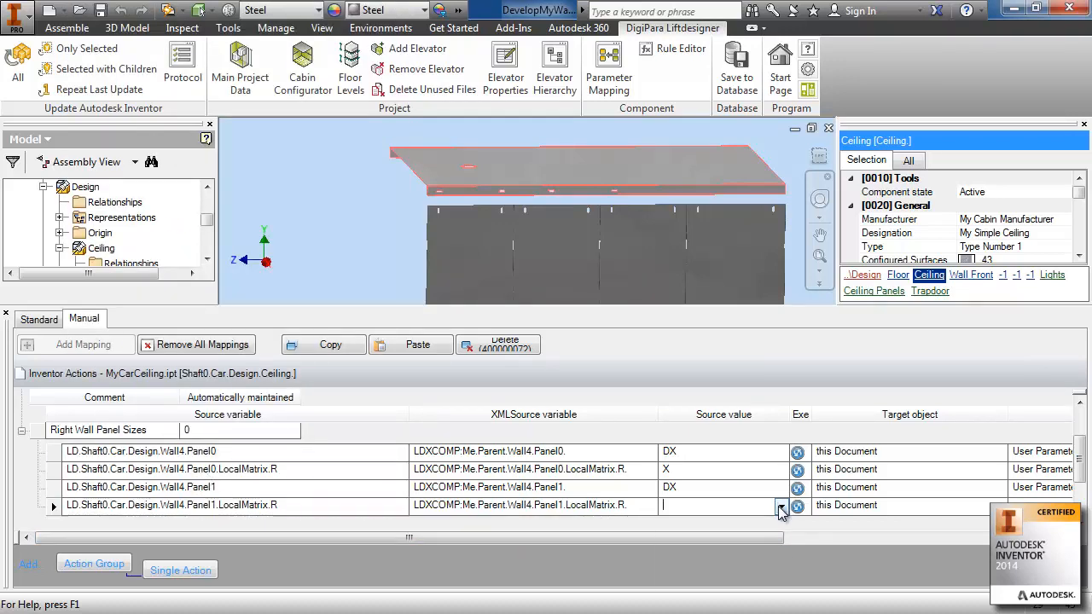
left_click(781, 505)
left_click(683, 524)
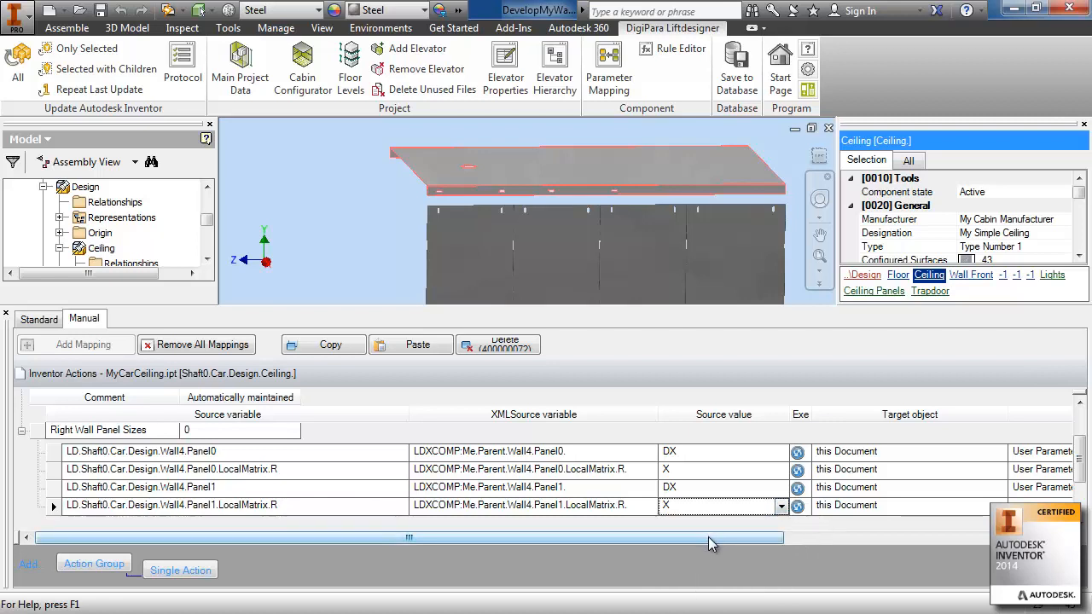
left_click_drag(708, 536, 968, 537)
left_click(874, 506)
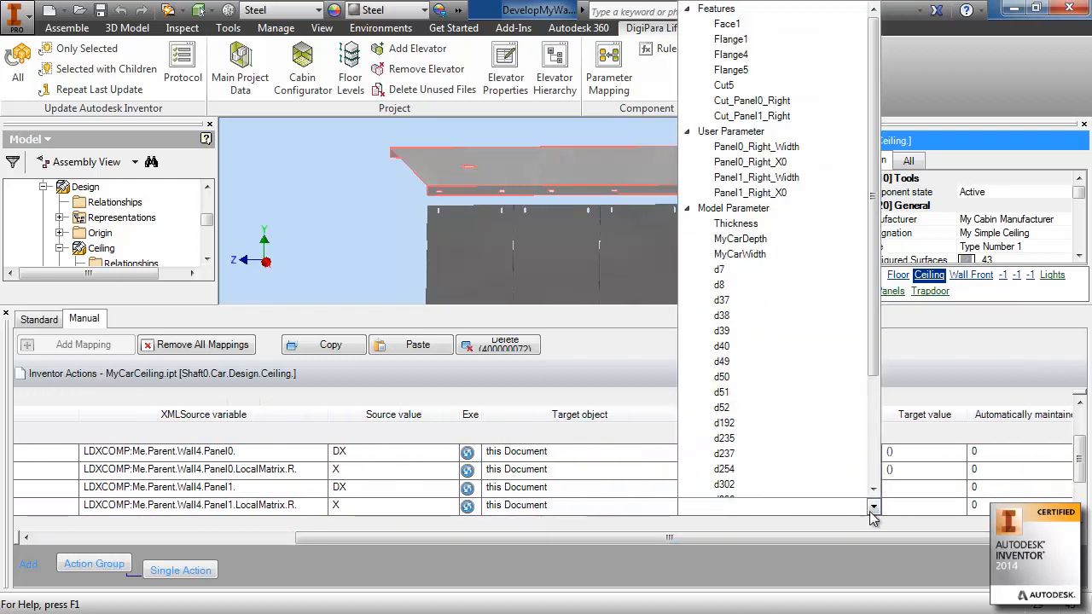
left_click(762, 196)
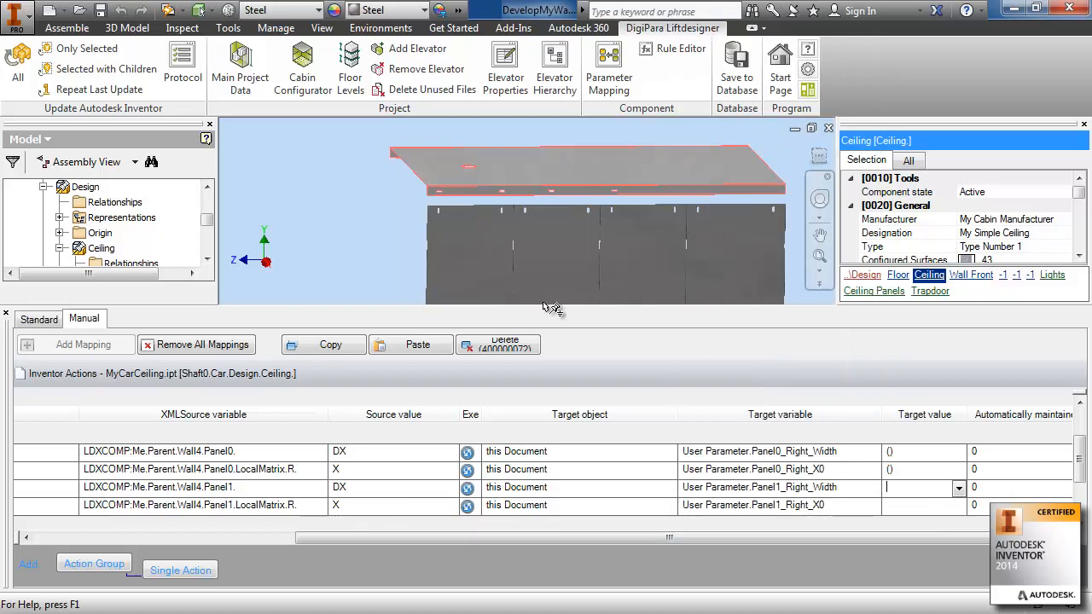
- Close the parameter mapping, update the entire Inventor model and check the ceiling slots against Panel 1 of the right wall
left_click(7, 313)
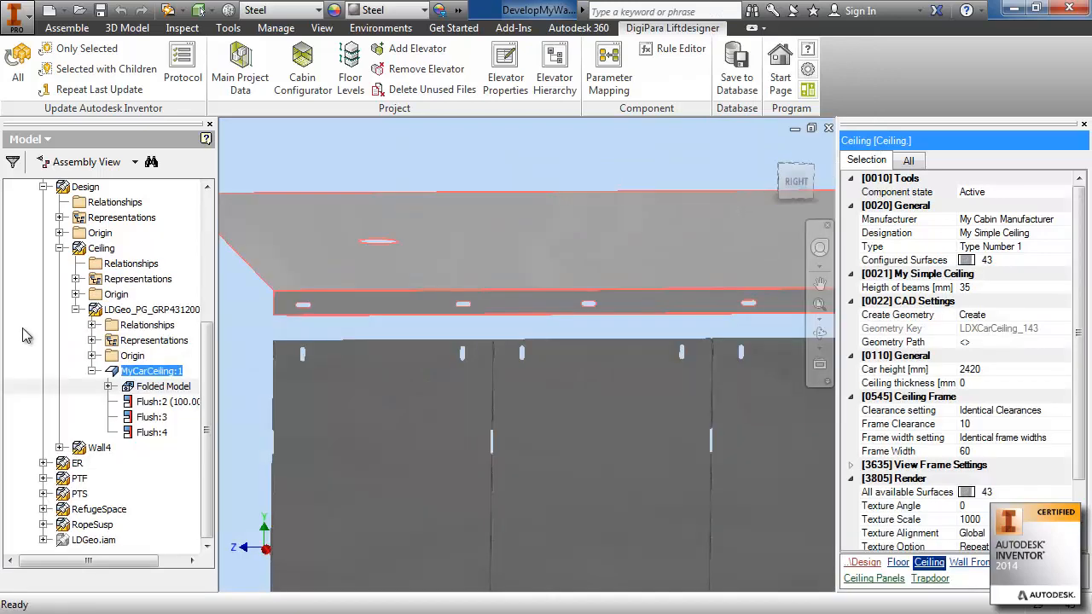
left_click(17, 68)
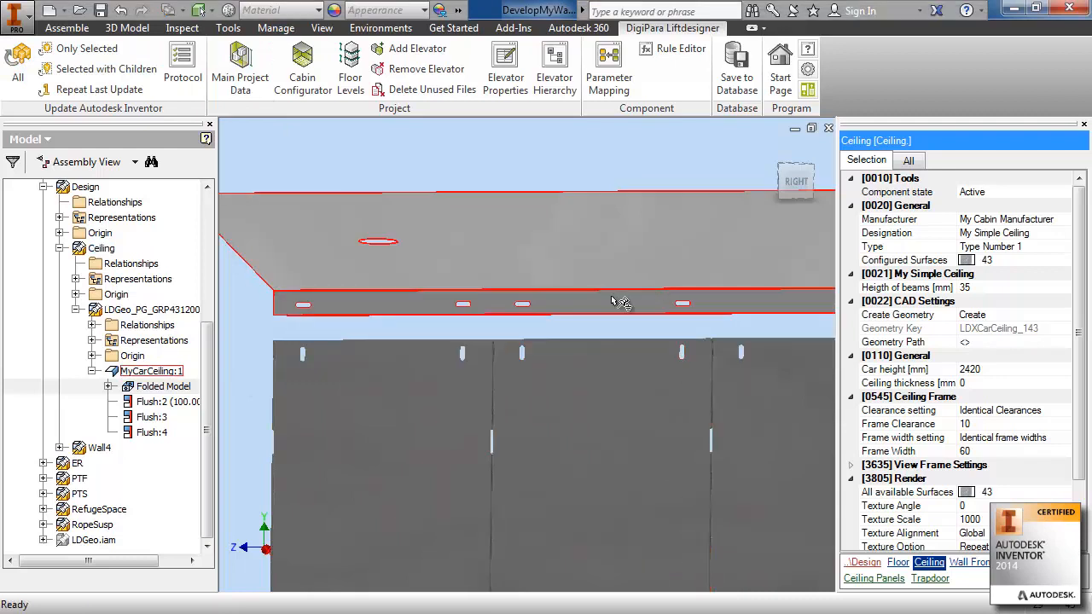
left_click(610, 472)
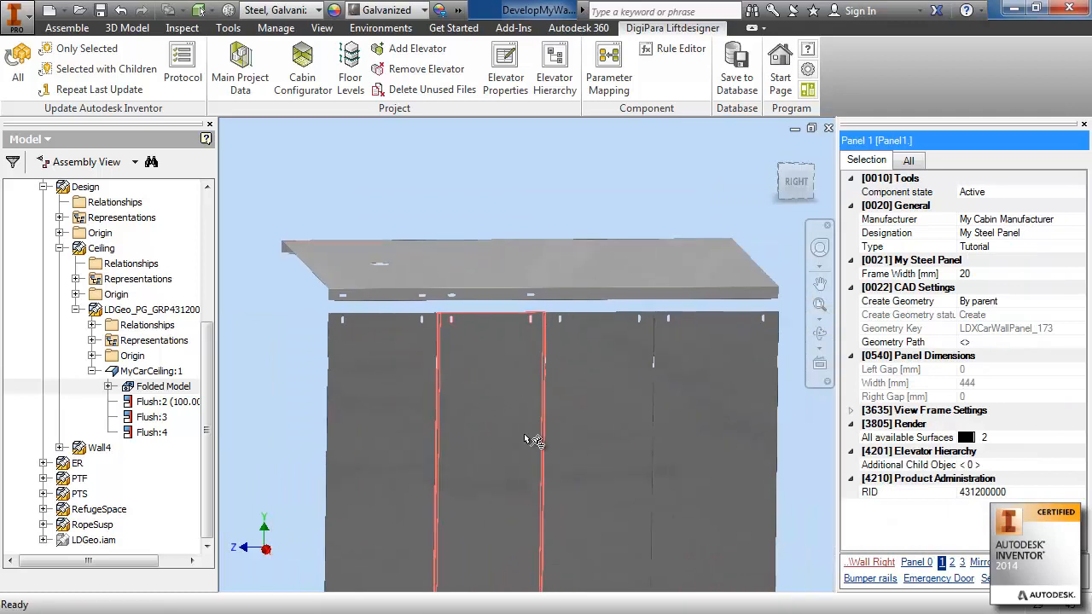
scroll(529, 440, "up", 1)
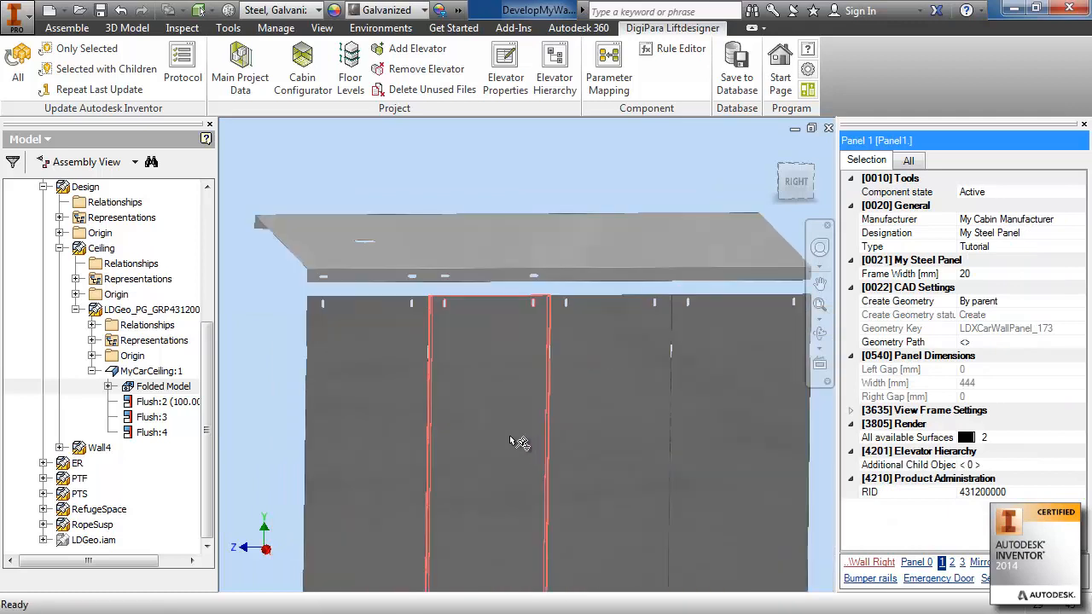
scroll(512, 439, "down", 1)
scroll(512, 439, "up", 2)
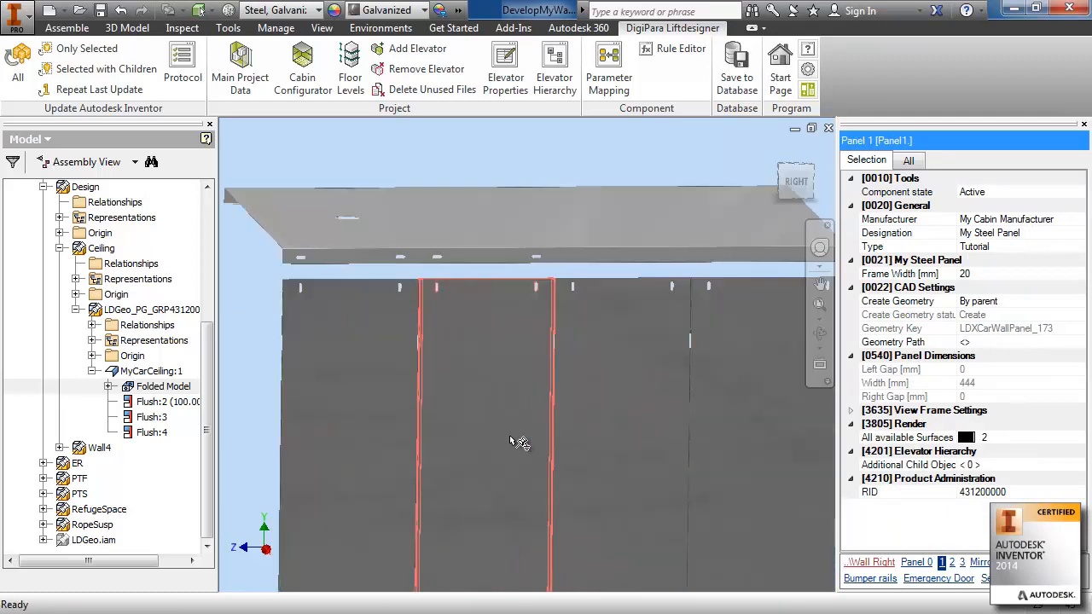
scroll(518, 442, "down", 2)
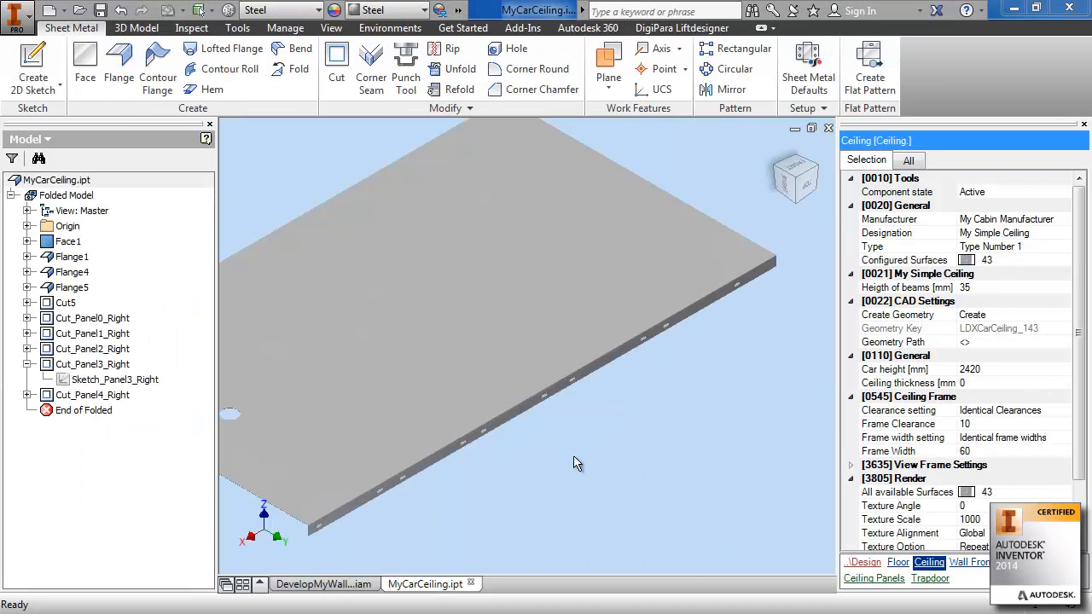
- Examine the features Cut_Panel0_Right to Cut_Panel4_Right in MyCarCeiling.ipt and their slots along the ceiling edge
left_click(84, 321)
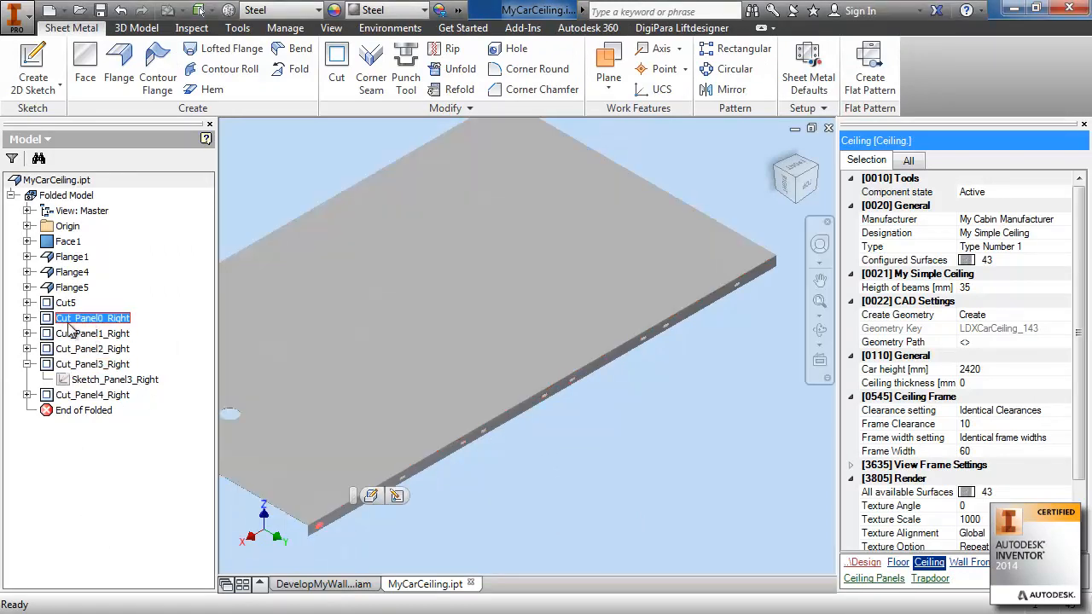
left_click(28, 349)
left_click(101, 350)
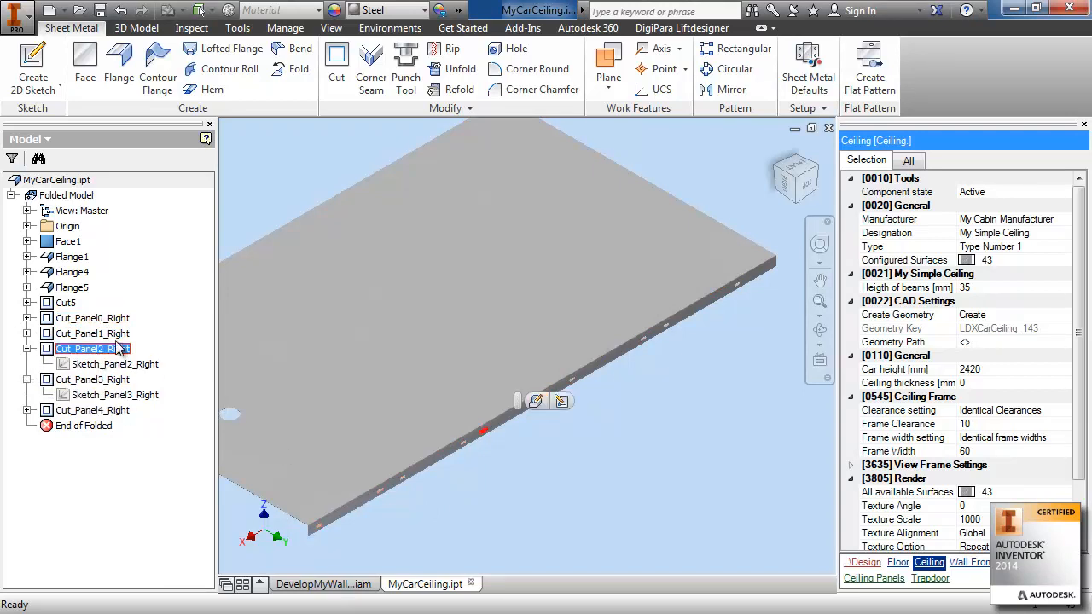
left_click(118, 335)
left_click(115, 320)
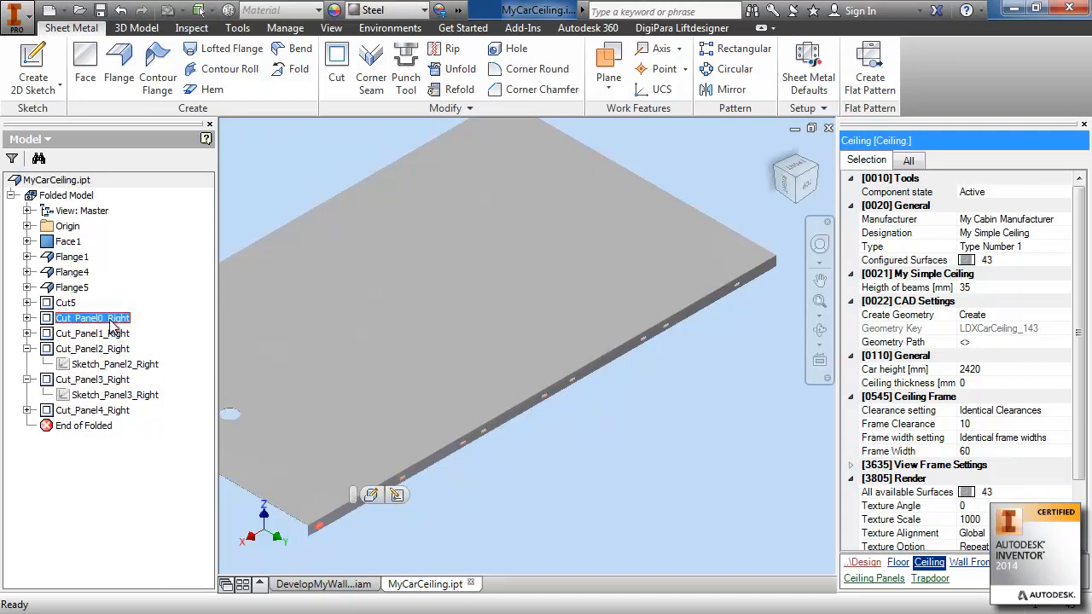
left_click(98, 380)
scroll(595, 377, "down", 5)
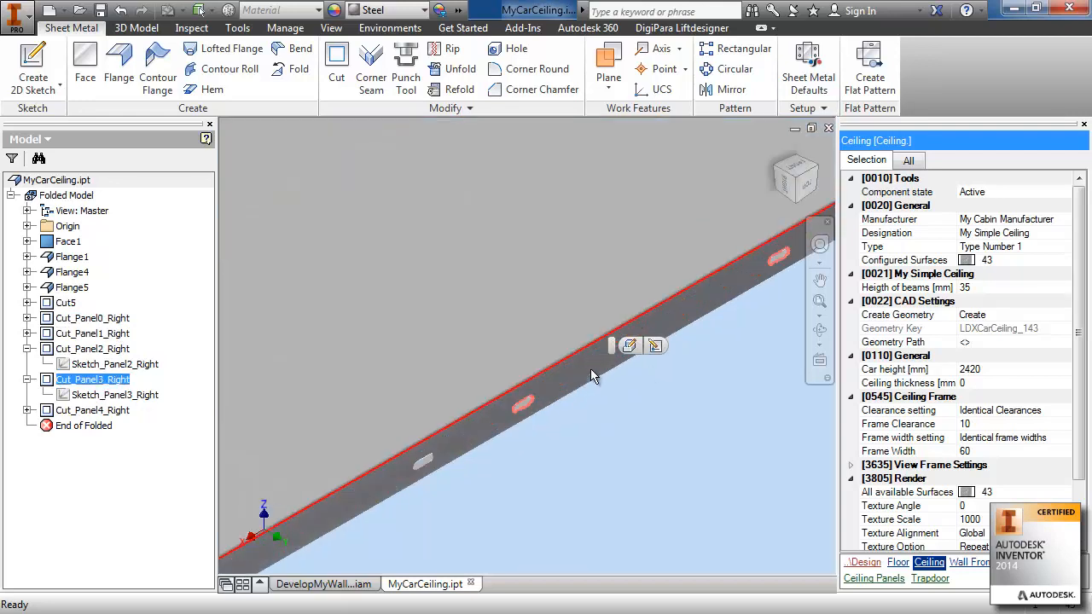
scroll(595, 377, "up", 5)
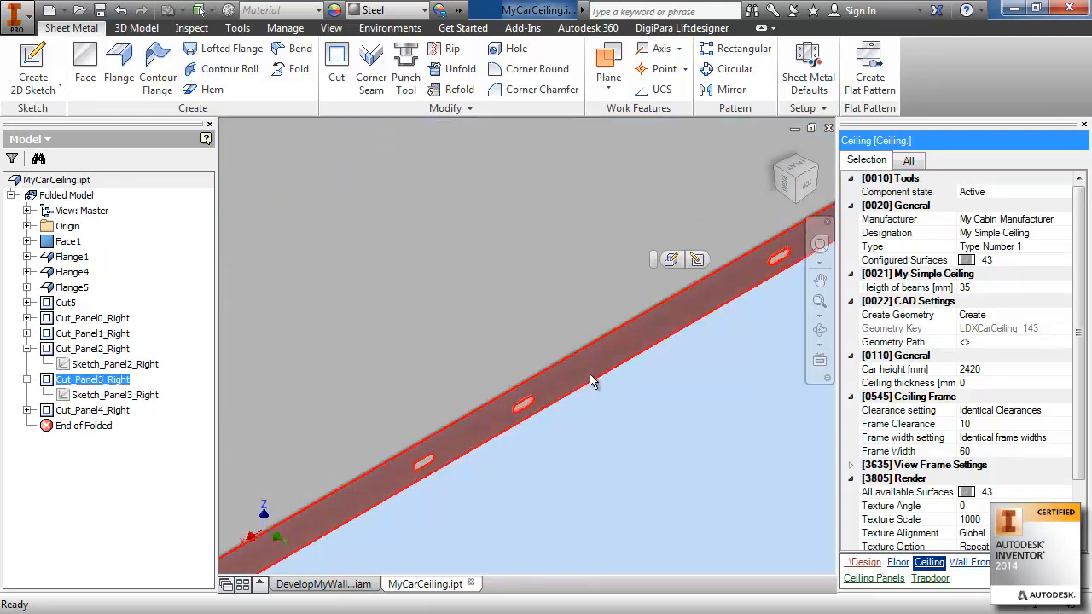
left_click(83, 411)
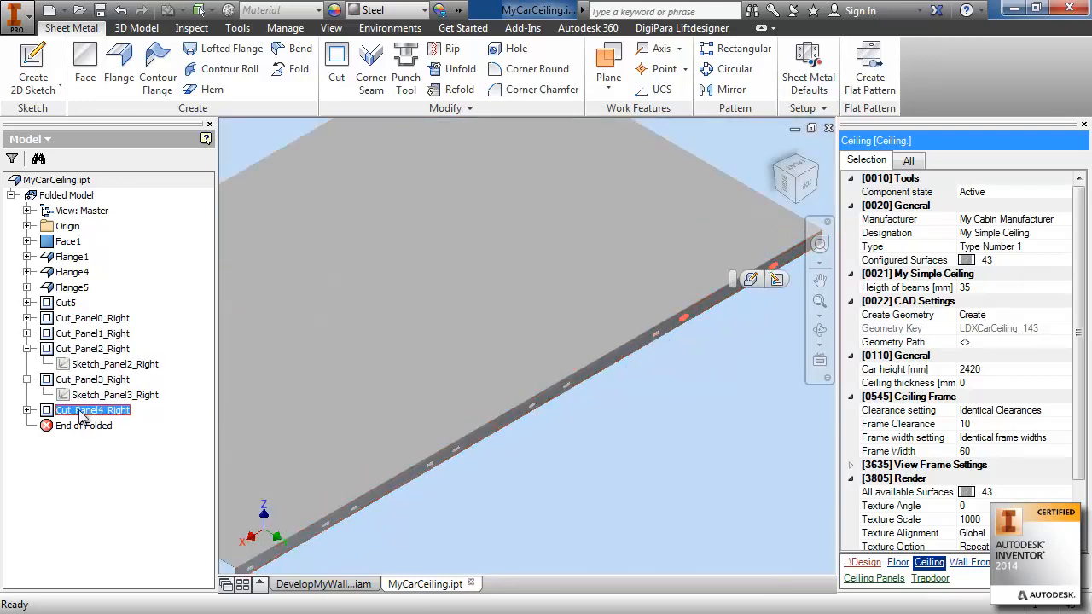
left_click(28, 410)
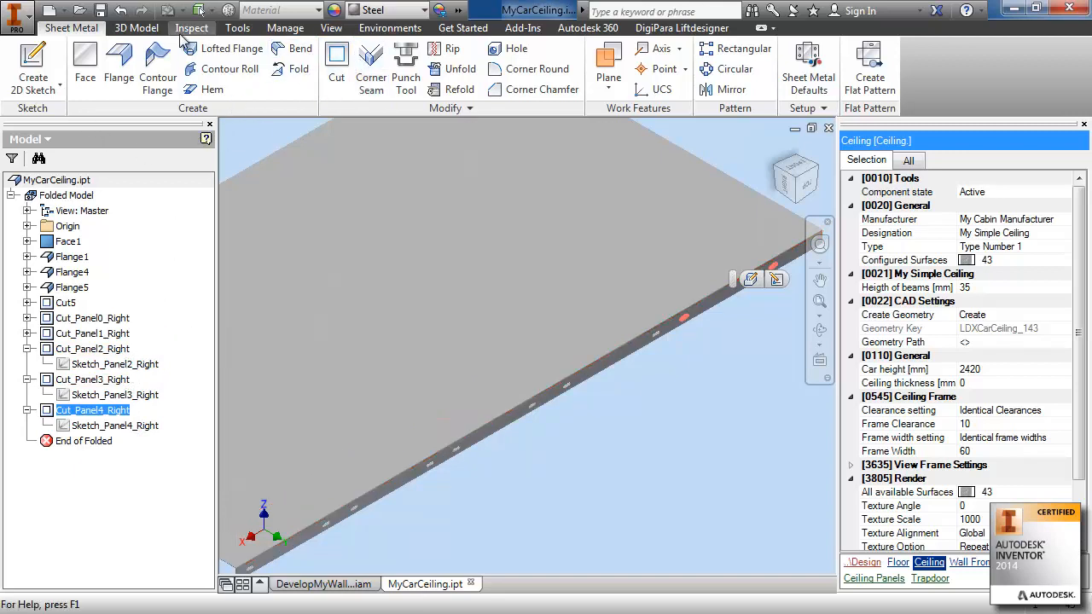
- Review the ceiling's user parameters for the widths and X0 positions of Panels 0 to 4, and close MyCarCeiling.ipt
left_click(281, 28)
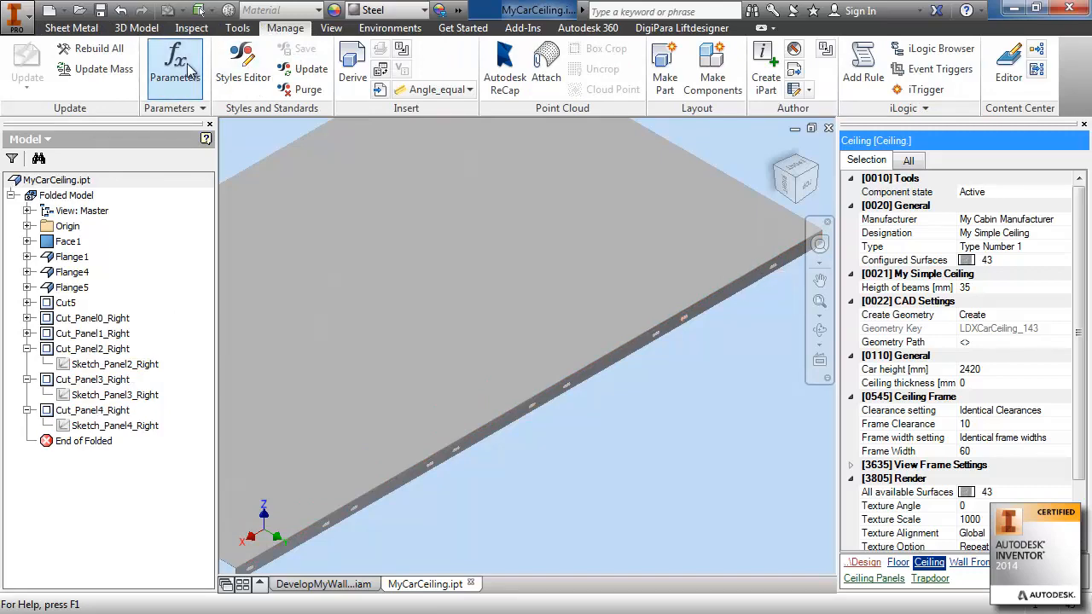
left_click(175, 68)
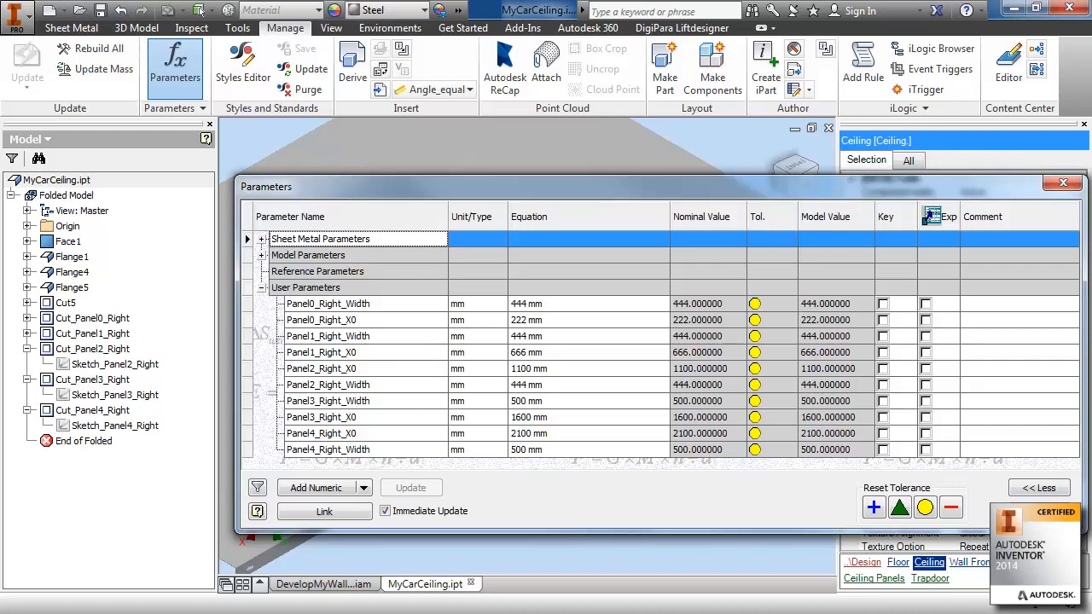
left_click(1038, 511)
scroll(568, 457, "up", 2)
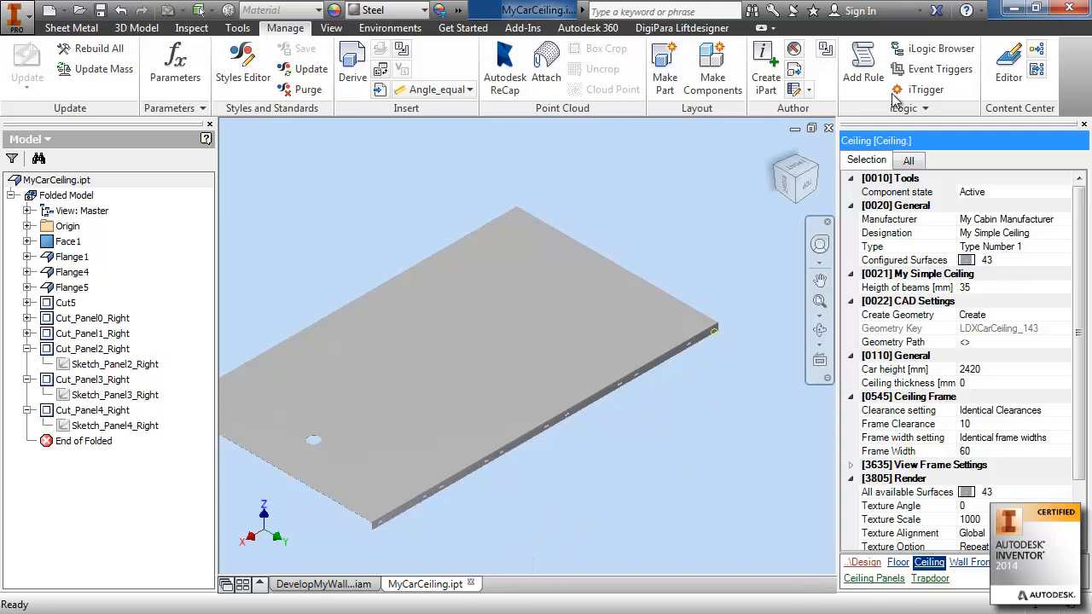
left_click(829, 128)
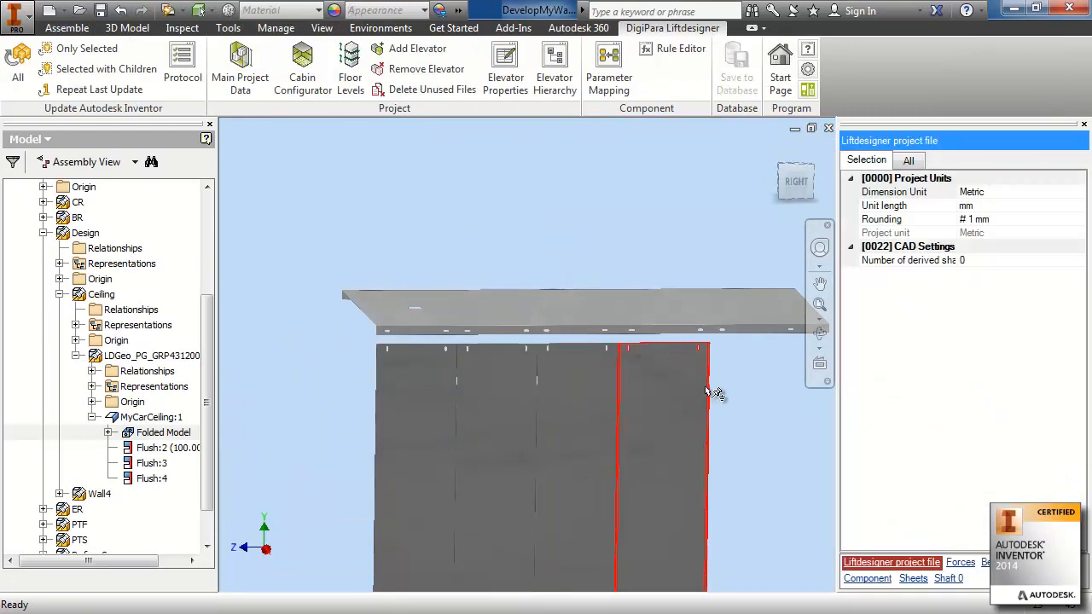
- Open the parameter mapping of MyCarCeiling:1 and duplicate the Wall4.Panel2 DX action in the Right Wall Panel Sizes group
left_click(149, 418)
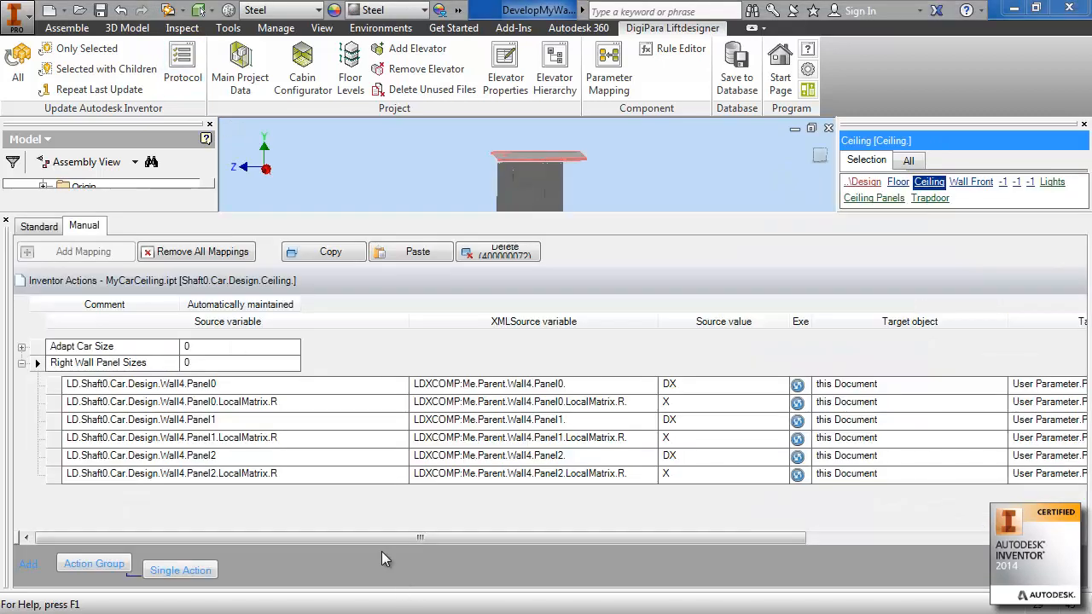
left_click(53, 457)
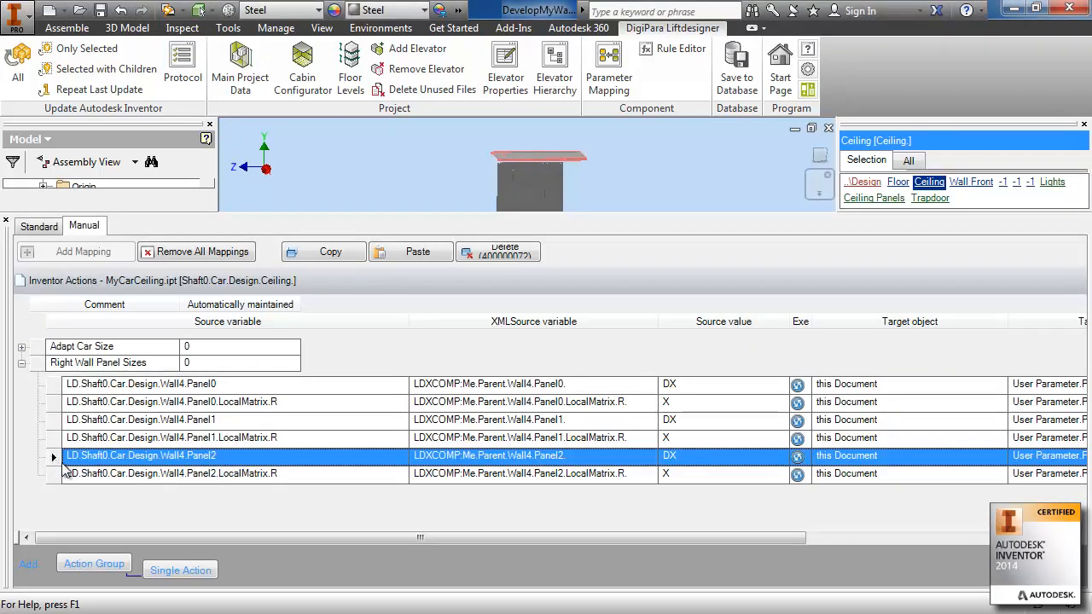
left_click(329, 251)
left_click(416, 251)
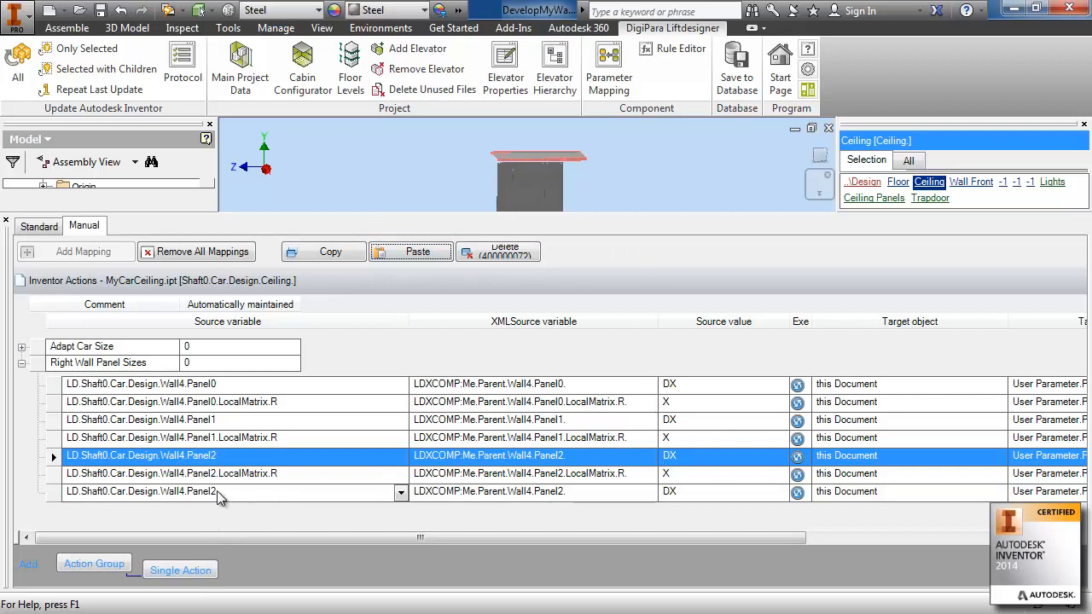
- Change the duplicated action's source variable to LD.Shaft0.Car.Design.Wall4.Panel3
left_click(401, 495)
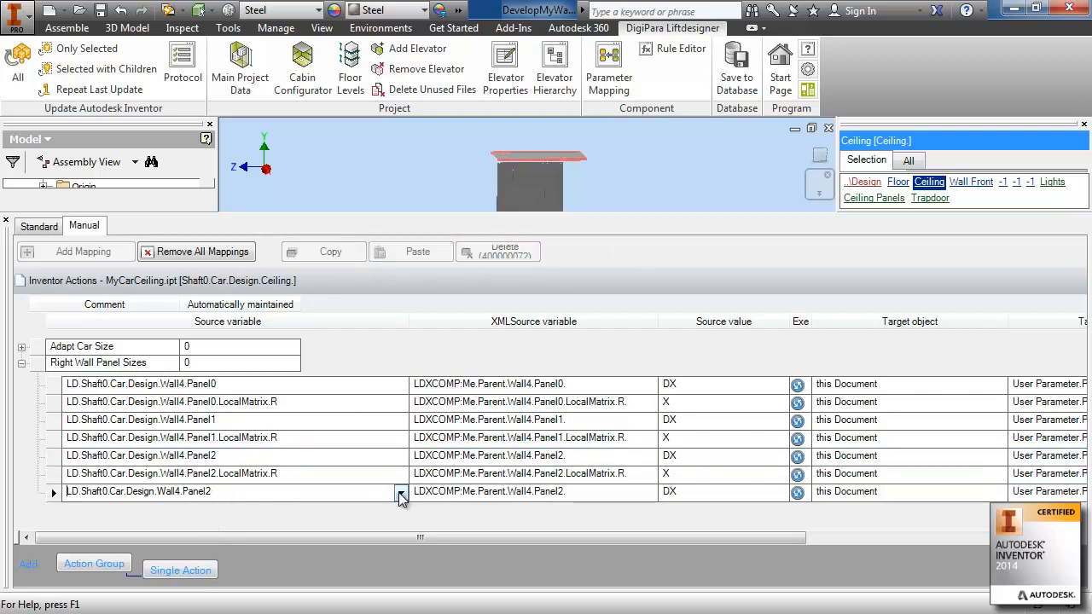
left_click(400, 494)
left_click(151, 424)
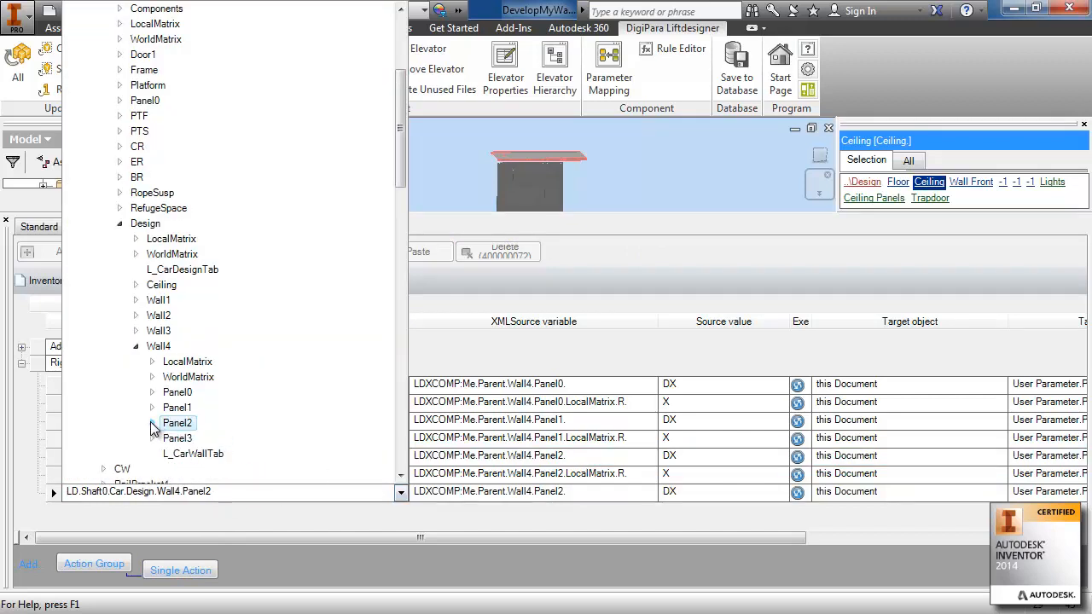
left_click(152, 438)
left_click(185, 440)
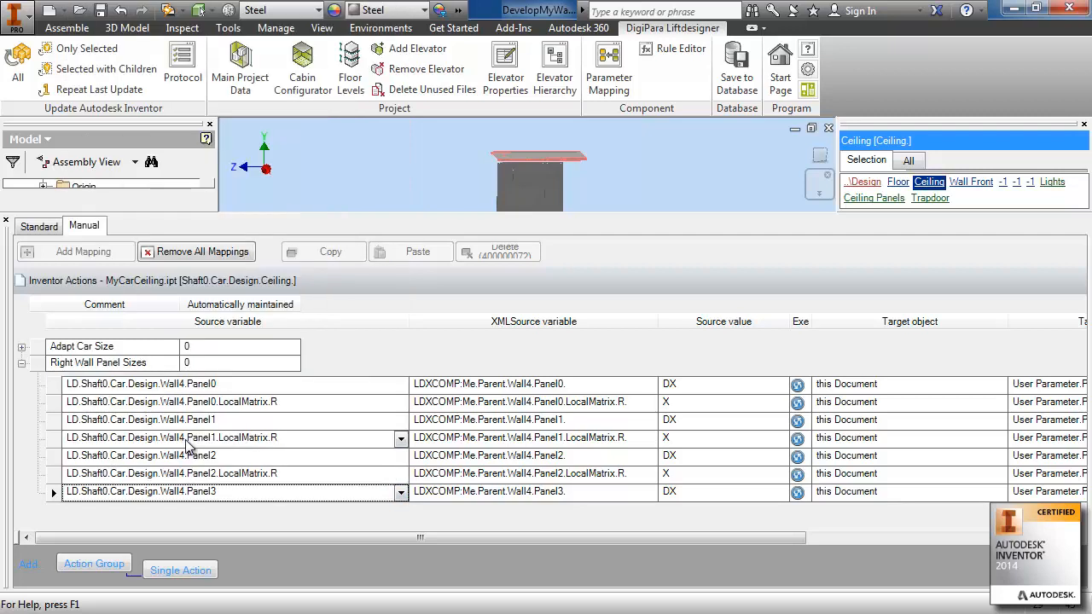
- Set the target variable of the Wall4.Panel3 DX action to User Parameter Panel3_Right_Width
left_click_drag(802, 538, 988, 539)
left_click(907, 497)
left_click(906, 497)
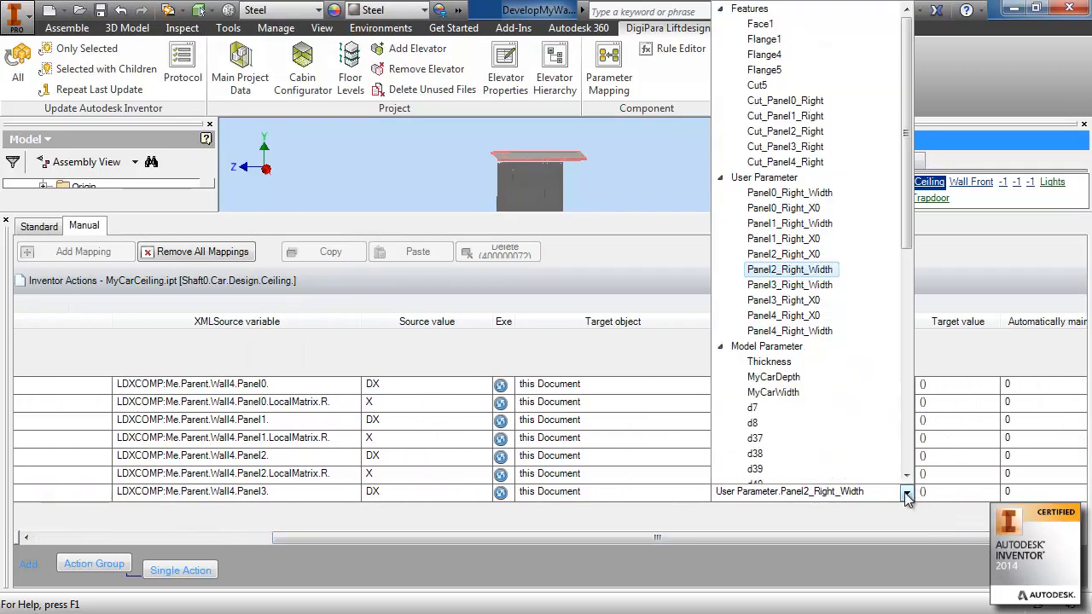
left_click(822, 290)
left_click_drag(658, 546, 495, 544)
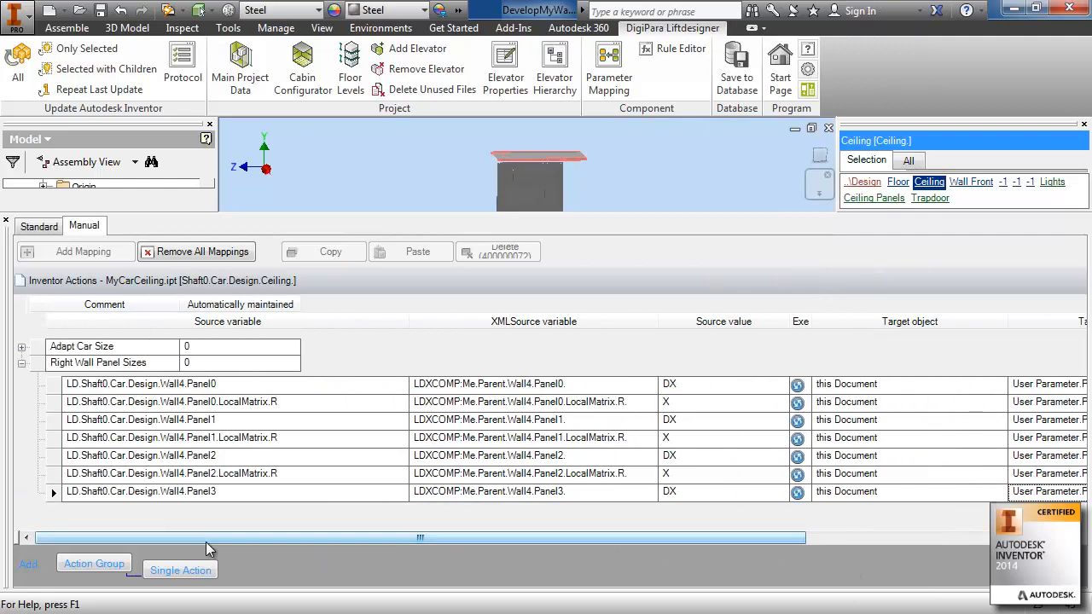
- Duplicate the Wall4.Panel2.LocalMatrix.R action in the Right Wall Panel Sizes group
left_click(54, 474)
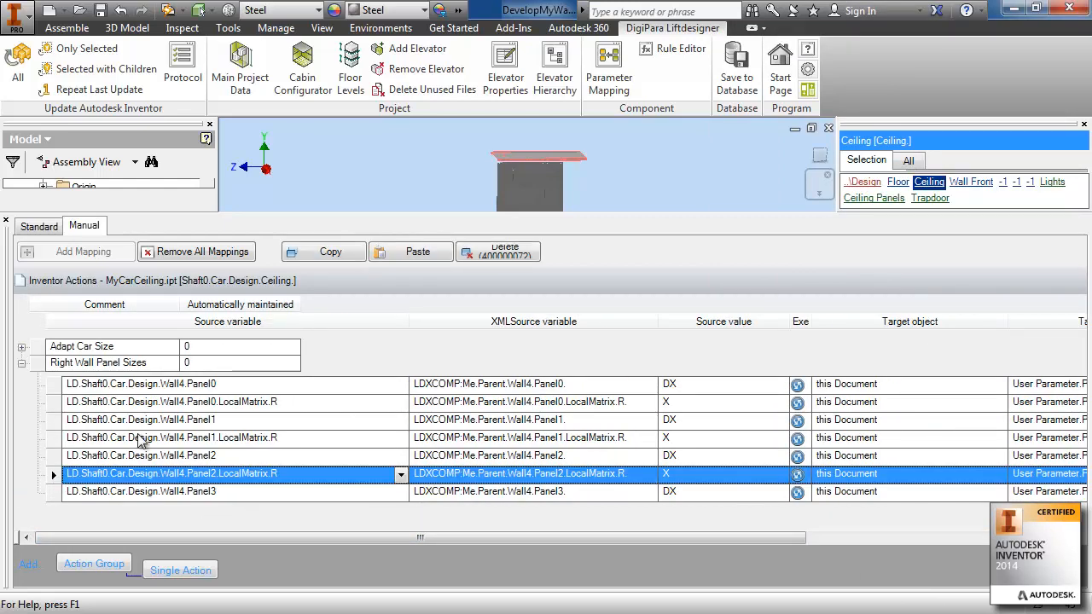
left_click(344, 261)
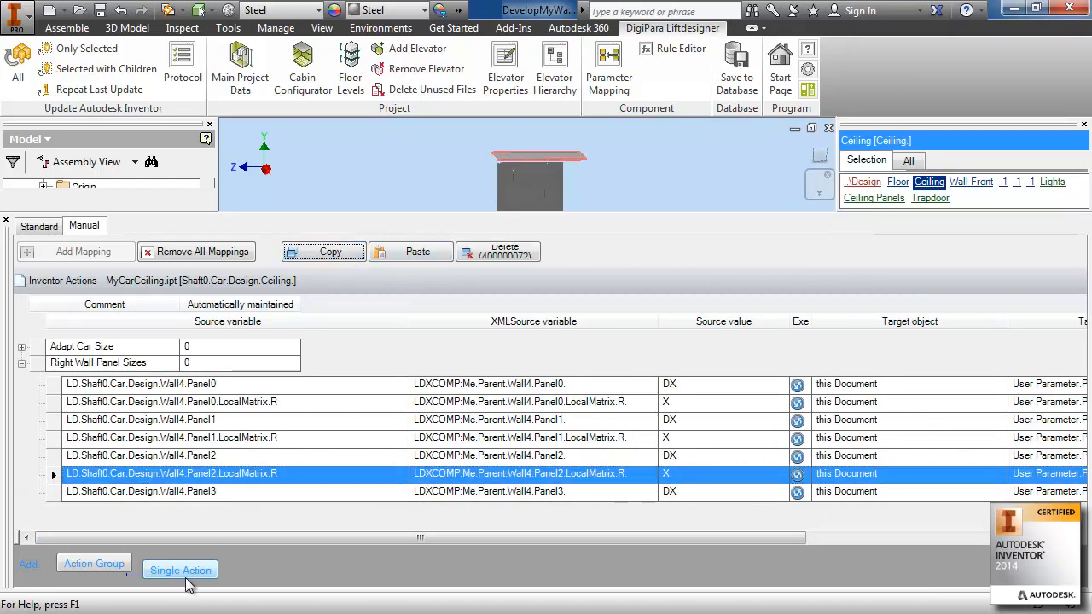
left_click(427, 253)
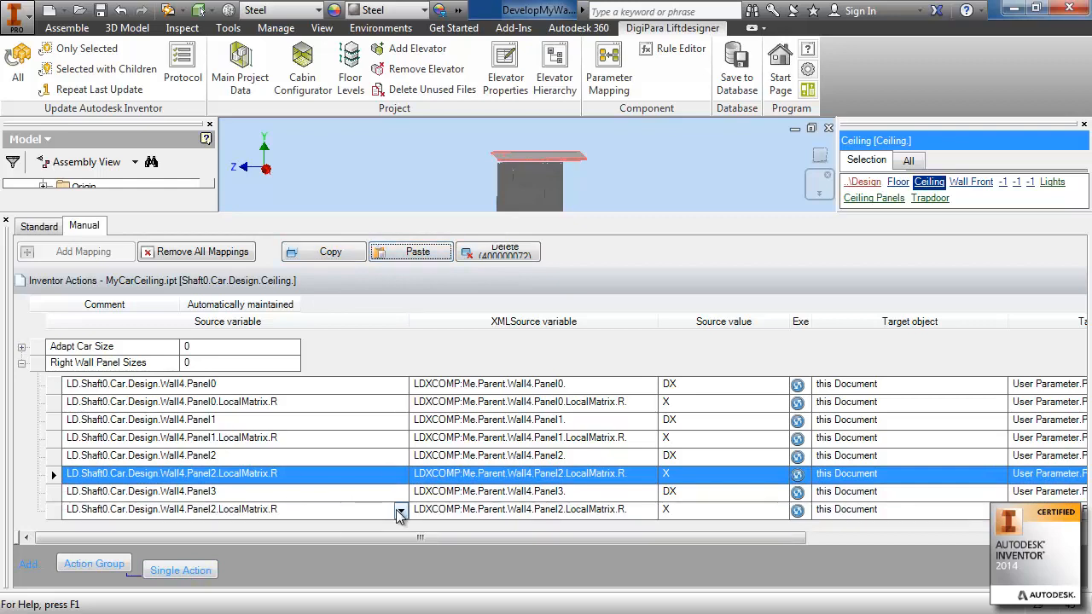
- Change the duplicated position action's source variable to LD.Shaft0.Car.Design.Wall4.Panel3.LocalMatrix.R
left_click(401, 511)
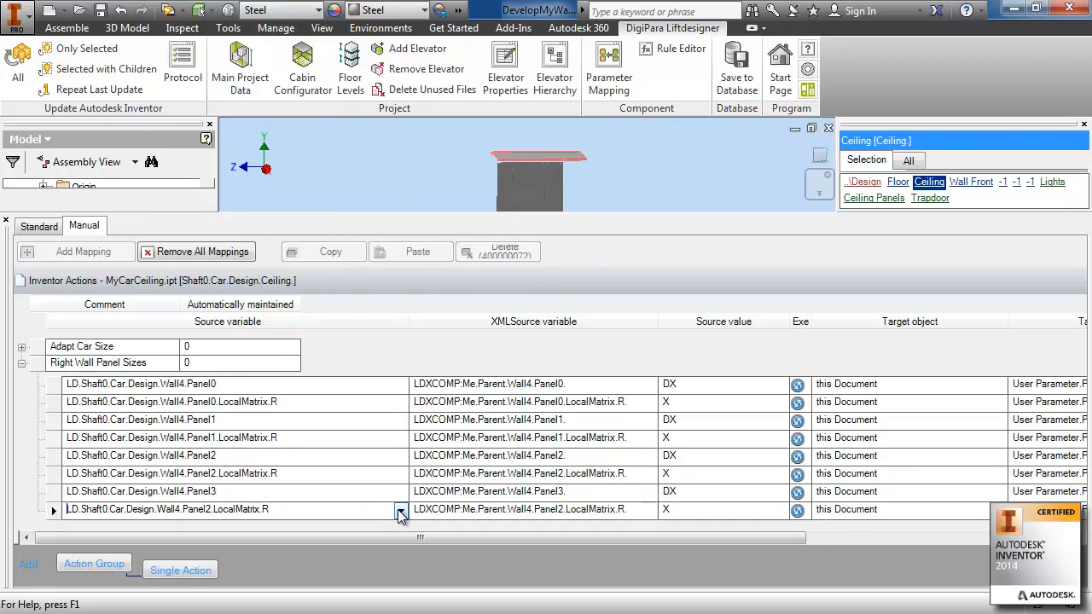
left_click(400, 511)
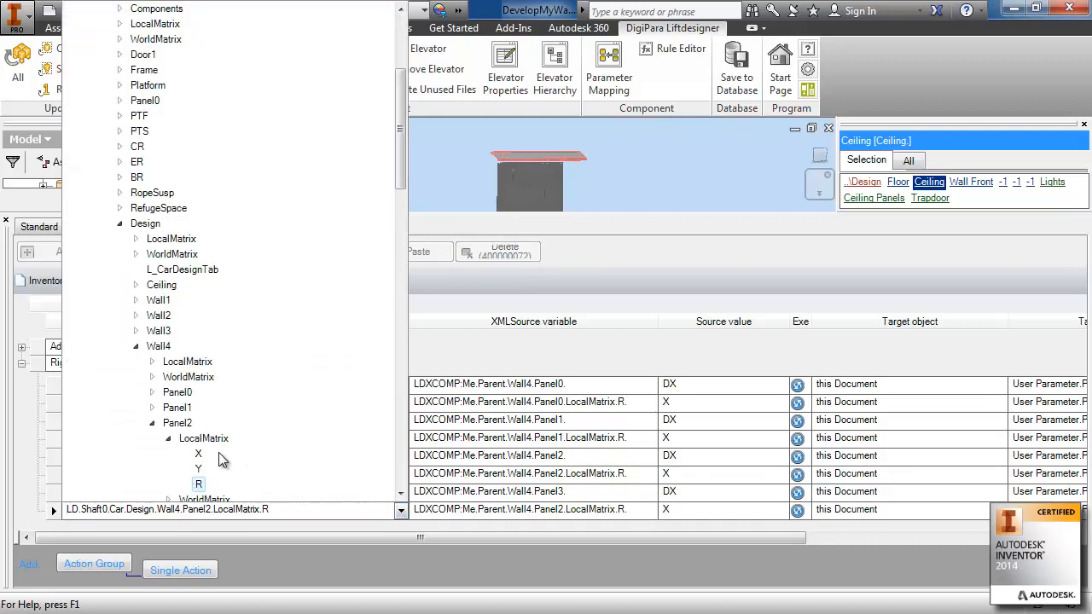
left_click(152, 424)
left_click(153, 438)
left_click(169, 454)
left_click(198, 500)
- Set the target variable of the Wall4.Panel3.LocalMatrix.R action to User Parameter Panel3_Right_X0
left_click_drag(546, 544, 895, 537)
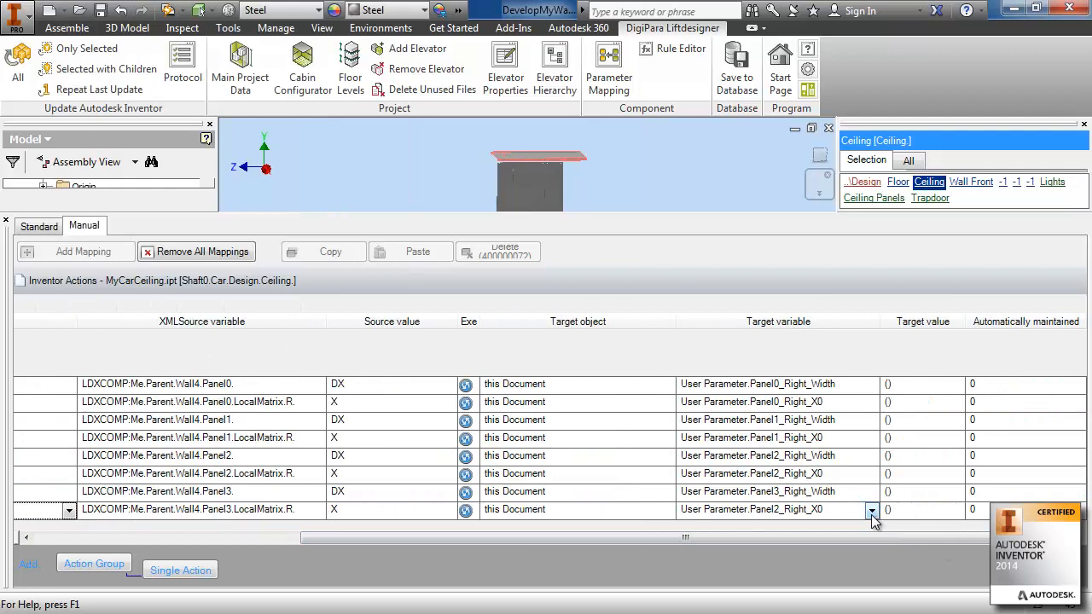
left_click(872, 512)
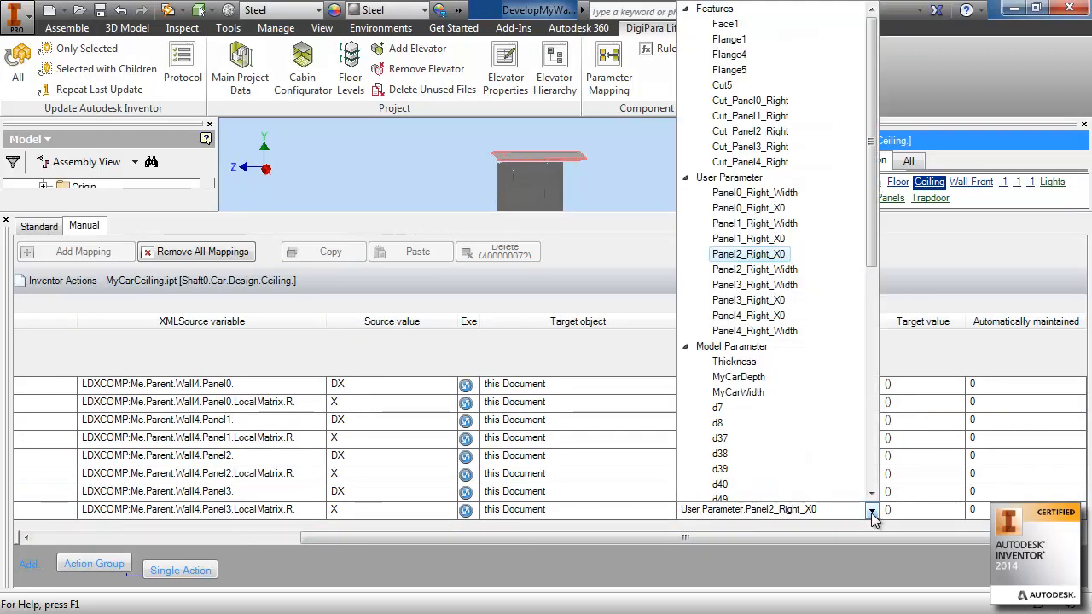
left_click(768, 301)
left_click_drag(770, 538, 279, 529)
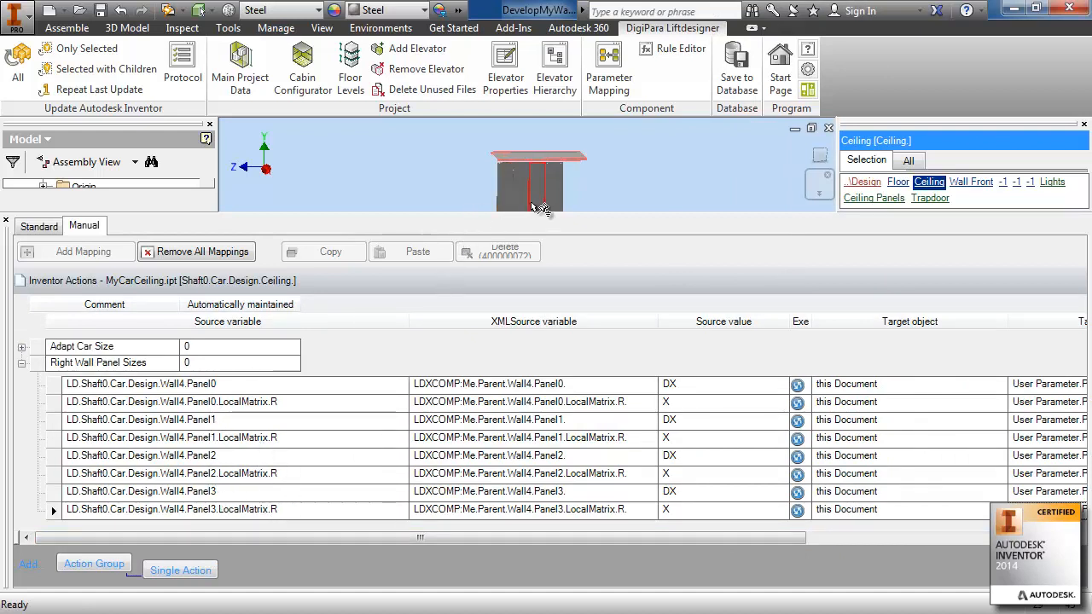
- Close the ceiling's parameter mapping and update all components of the assembly
left_click(22, 363)
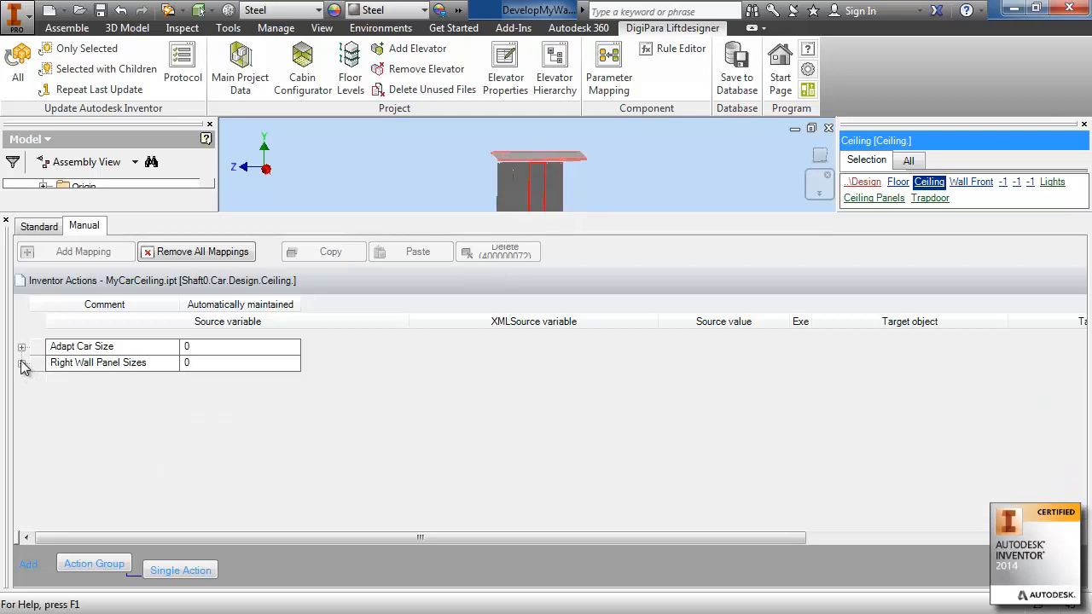
left_click(6, 221)
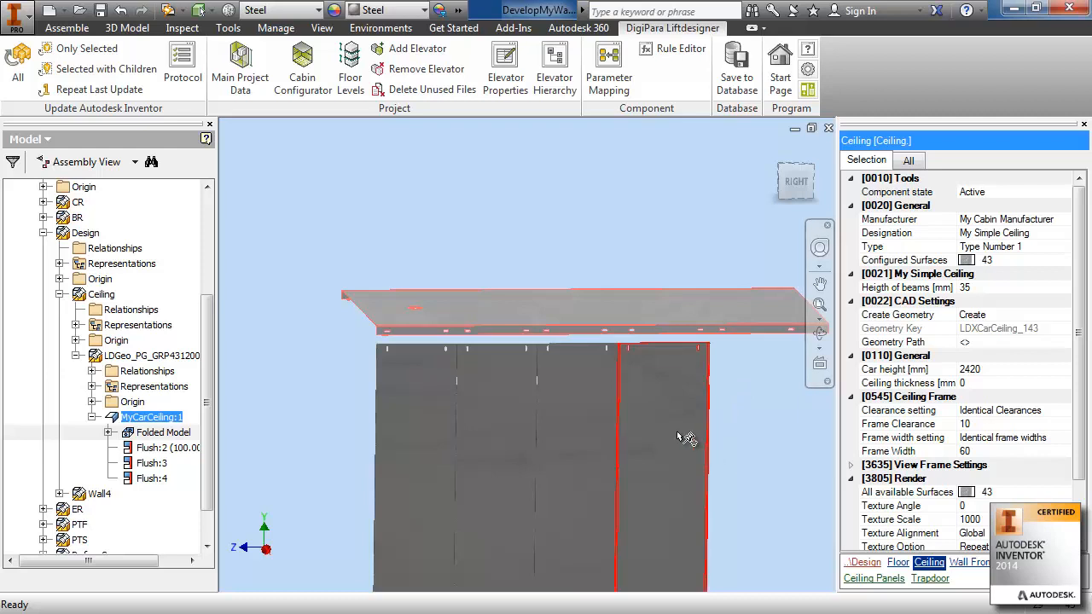
left_click(21, 75)
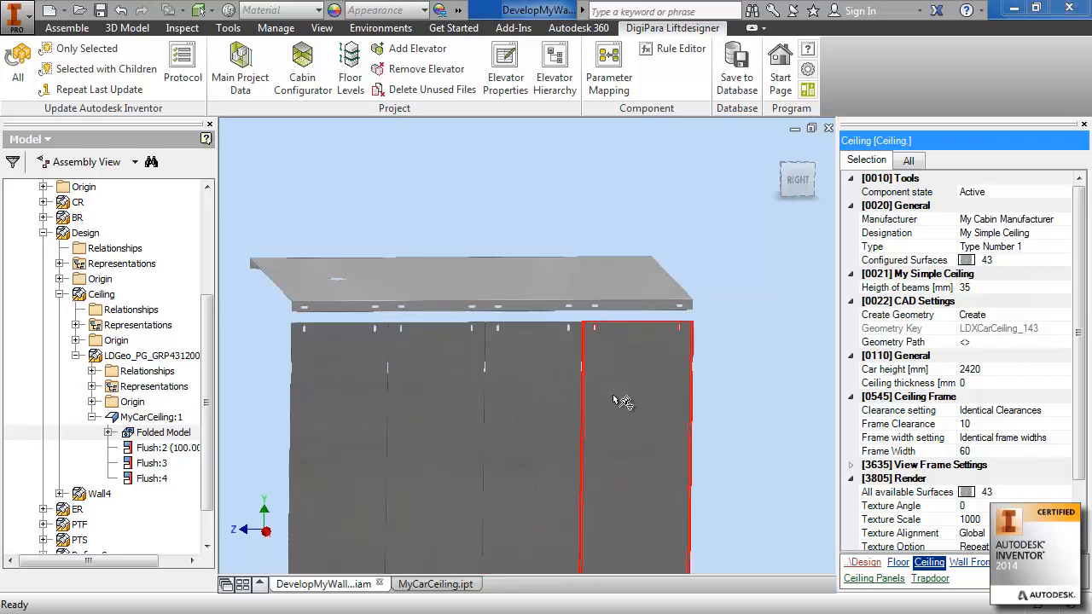
- Select the right wall Wall4, set its default panel width to 333 mm, and update all components
left_click(446, 406)
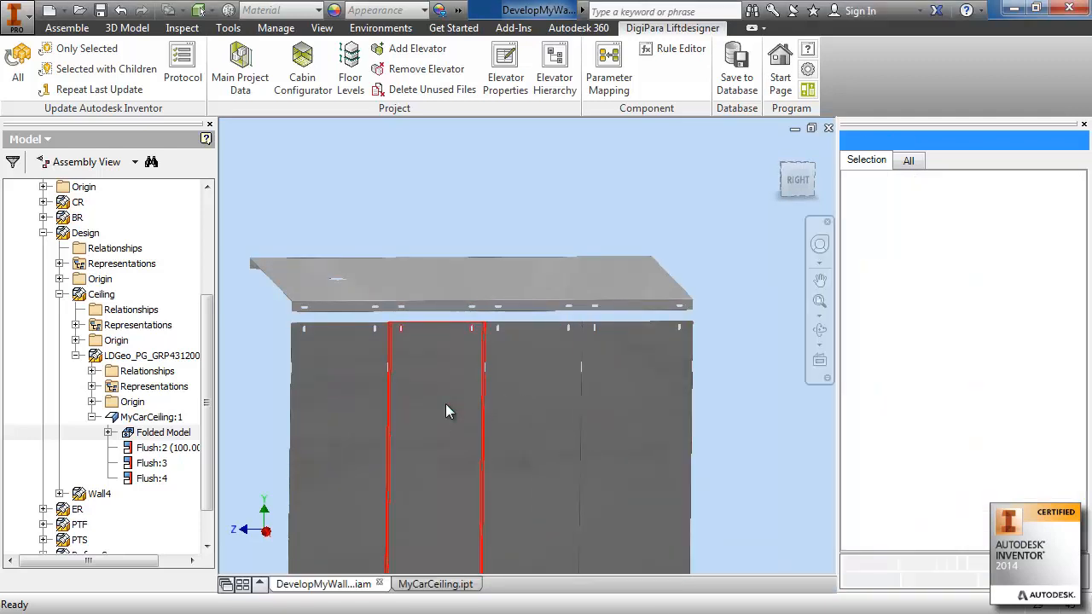
right_click(444, 412)
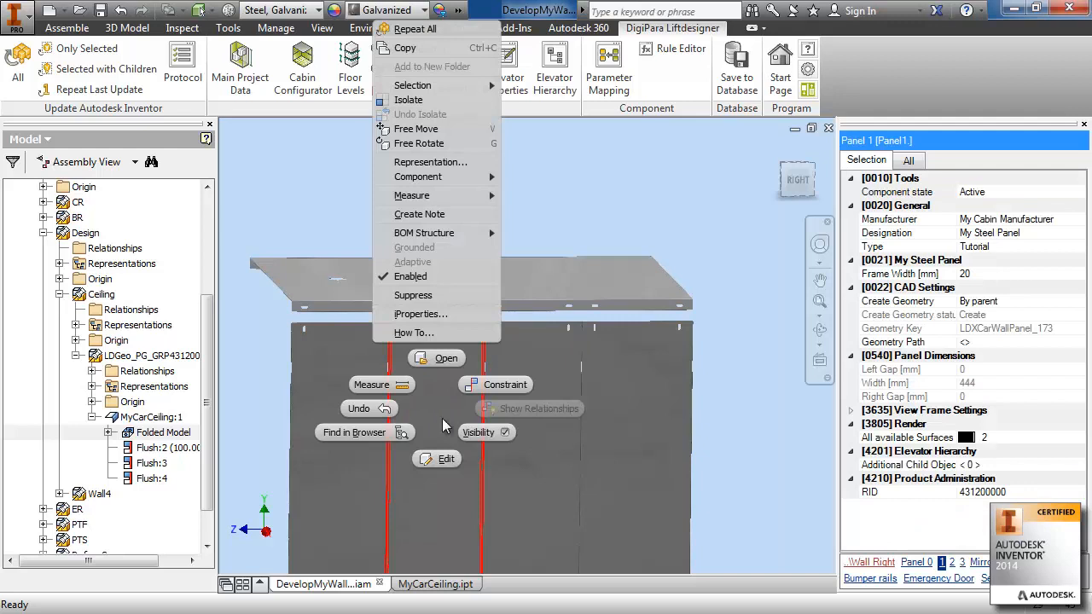
left_click(367, 433)
left_click(98, 217)
left_click(980, 436)
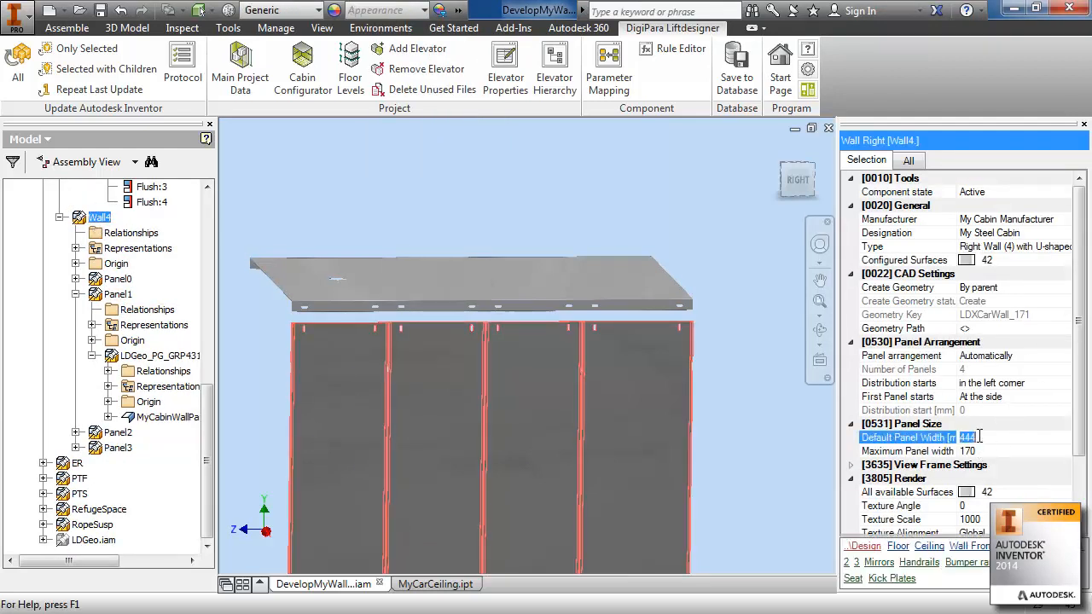
type("333")
key("Return")
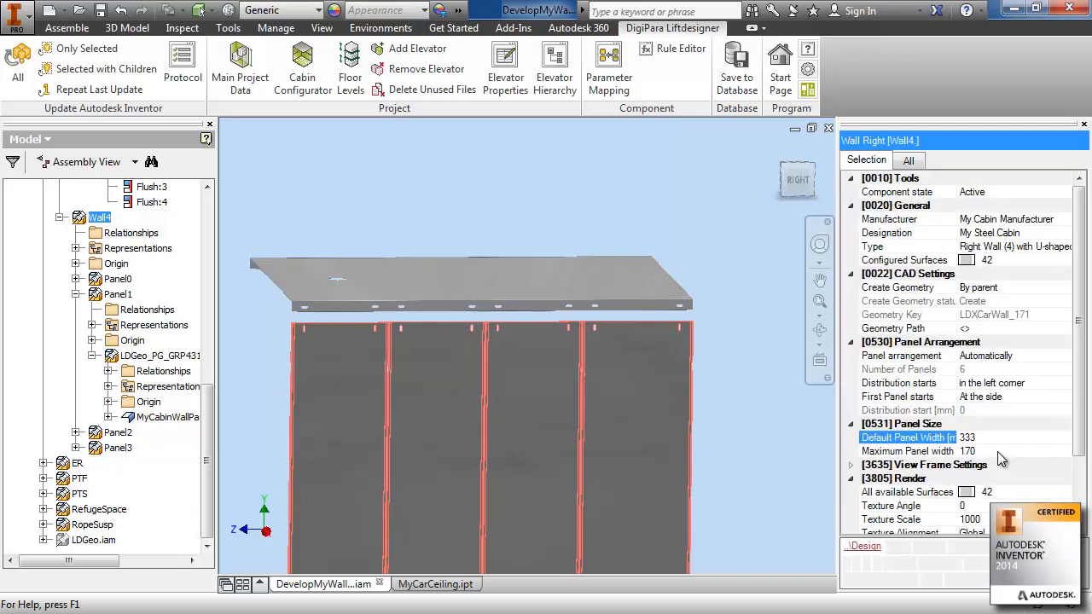
left_click(17, 68)
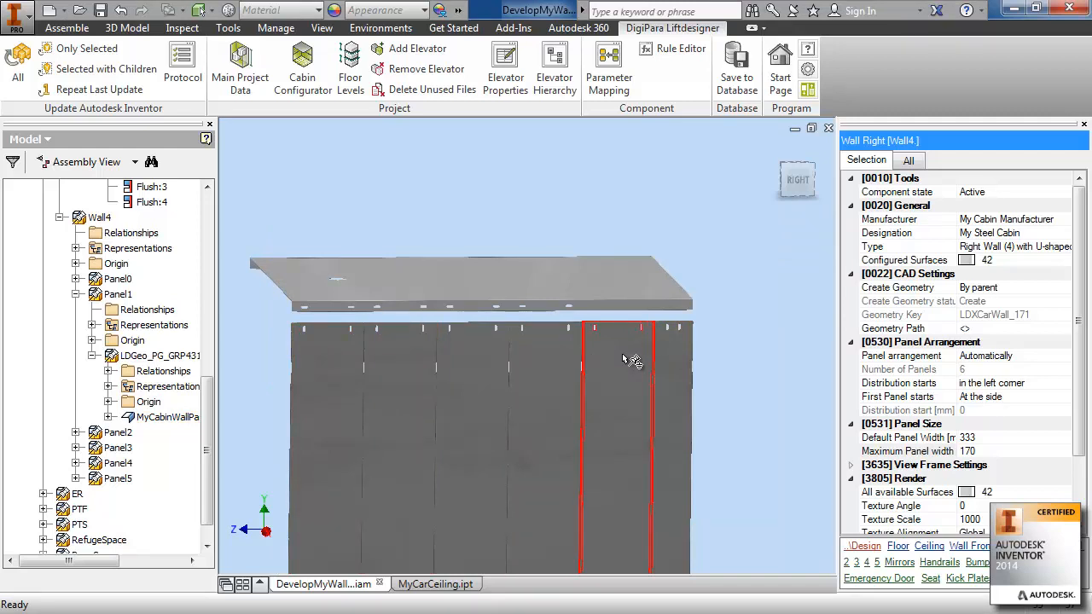
- Open the parameter mapping of MyCarCeiling:1
left_click(611, 70)
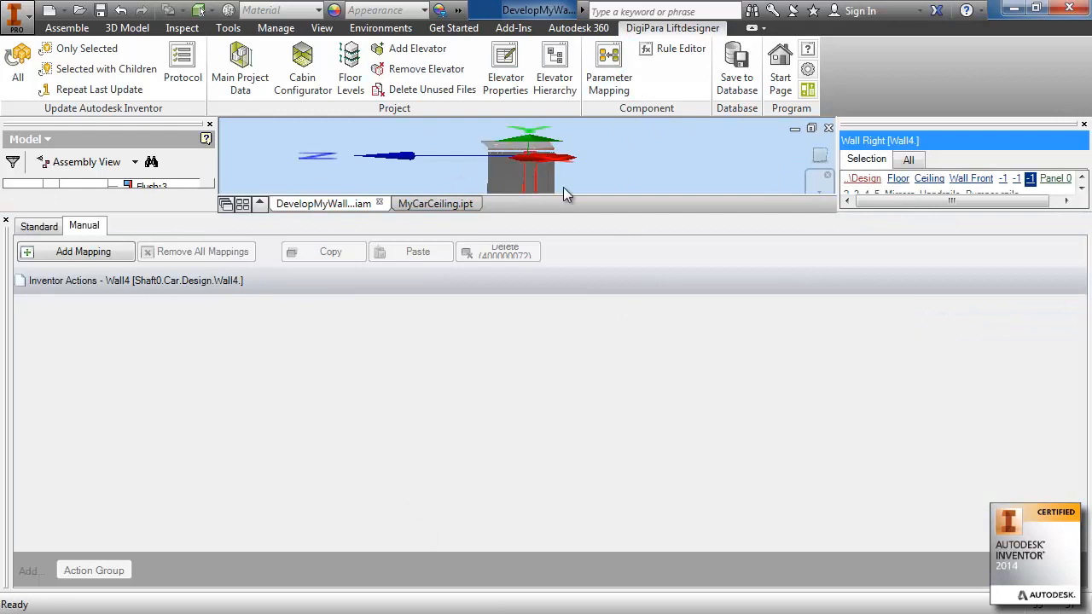
left_click(7, 221)
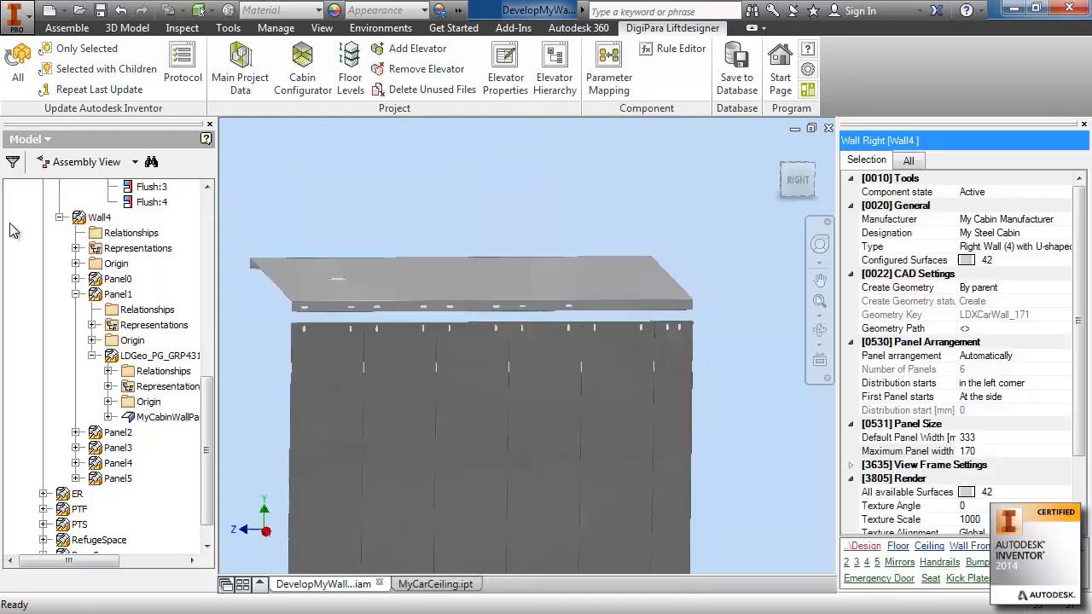
left_click(177, 422)
left_click_drag(210, 390, 206, 354)
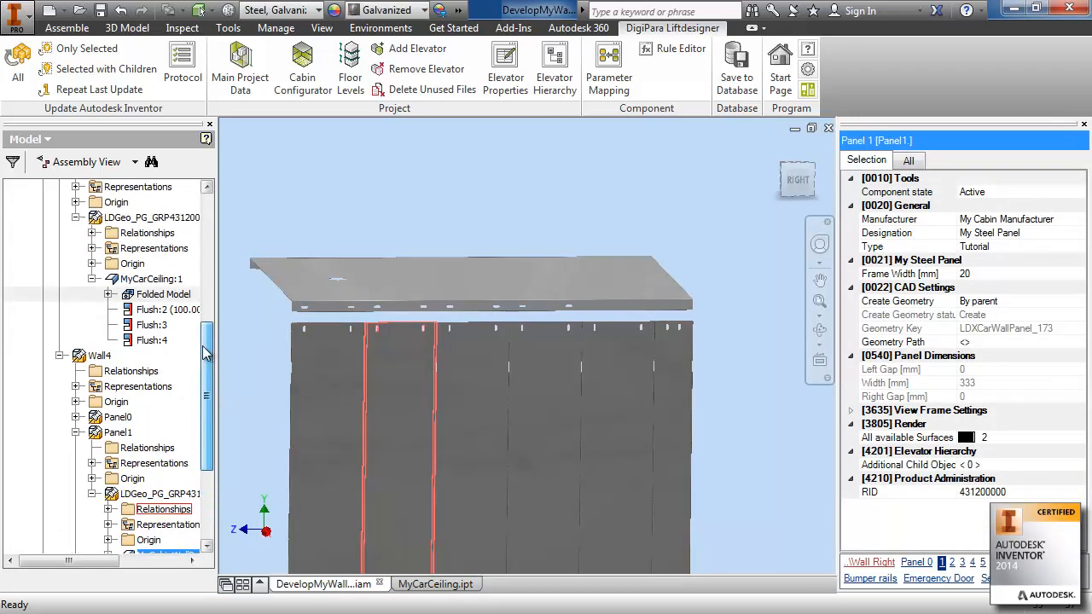
left_click(151, 278)
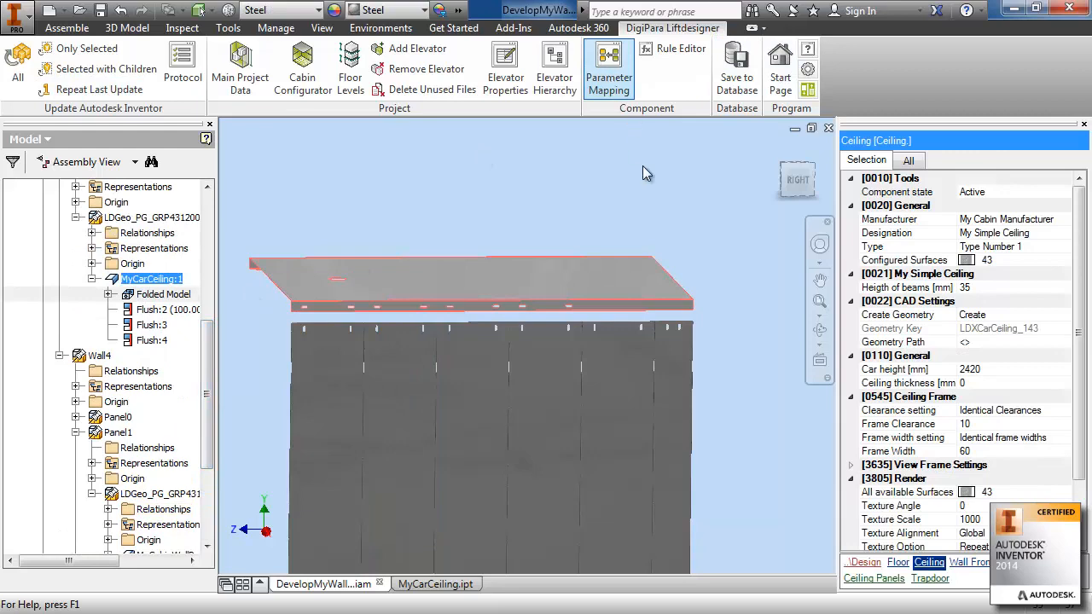
left_click(609, 61)
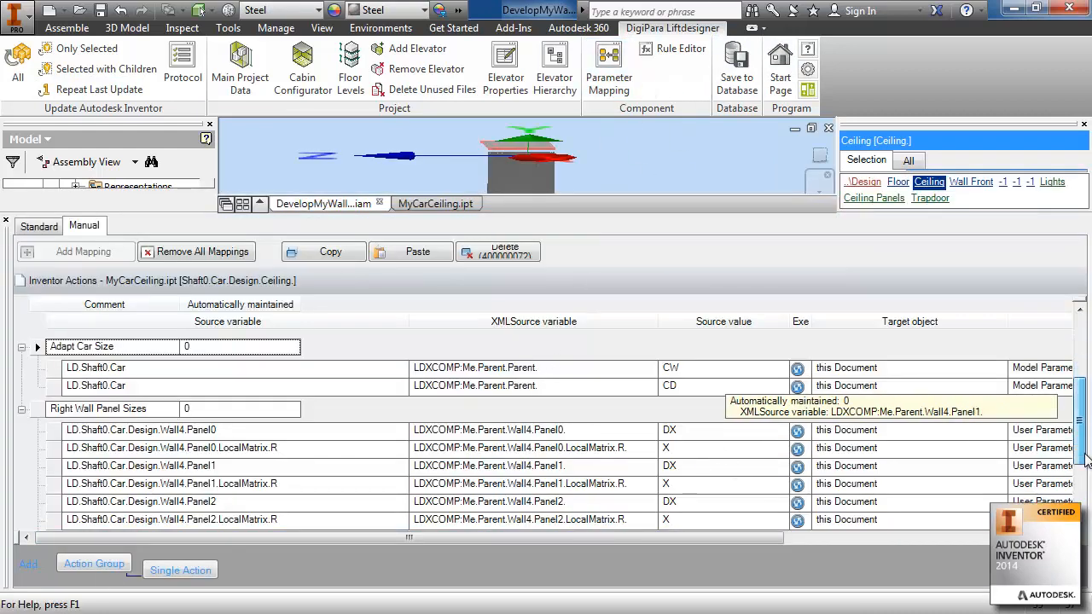
- Duplicate the Wall4.Panel3 DX action in the Right Wall Panel Sizes group
scroll(200, 486, "down", 3)
left_click(51, 412)
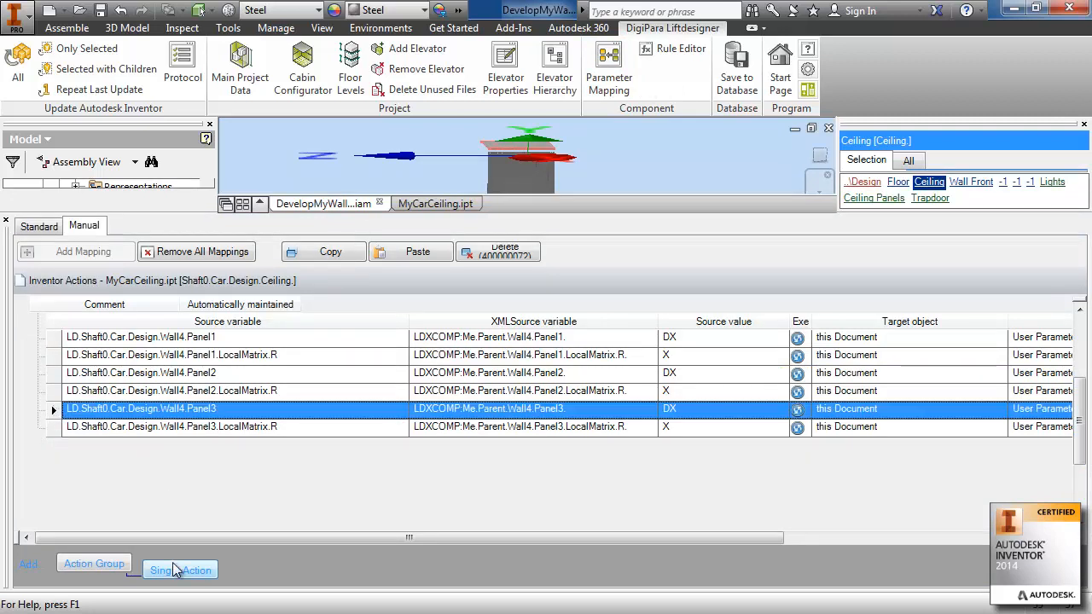
left_click(323, 252)
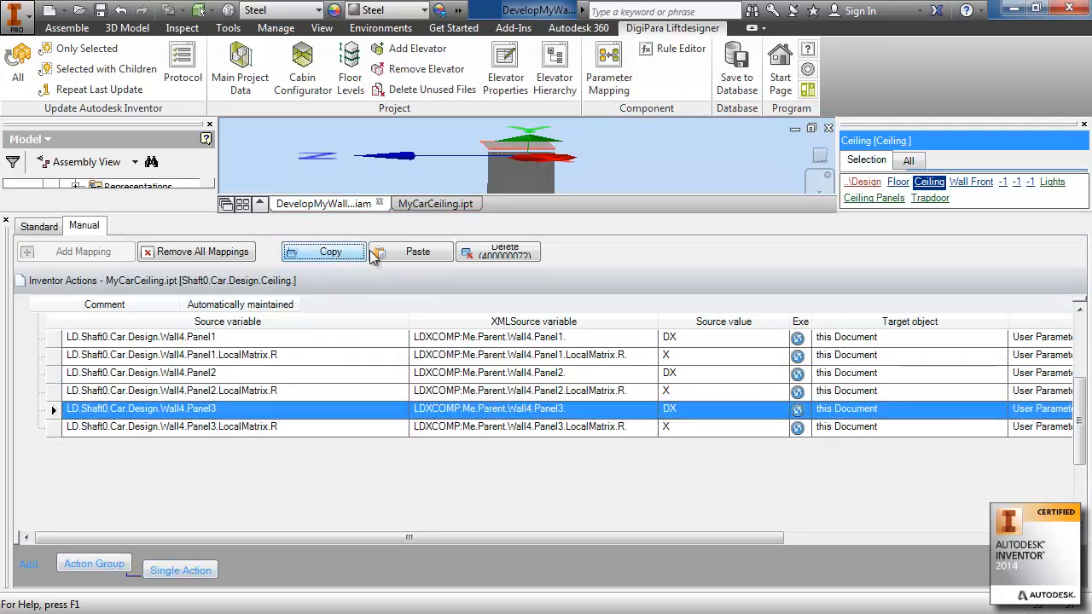
left_click(425, 253)
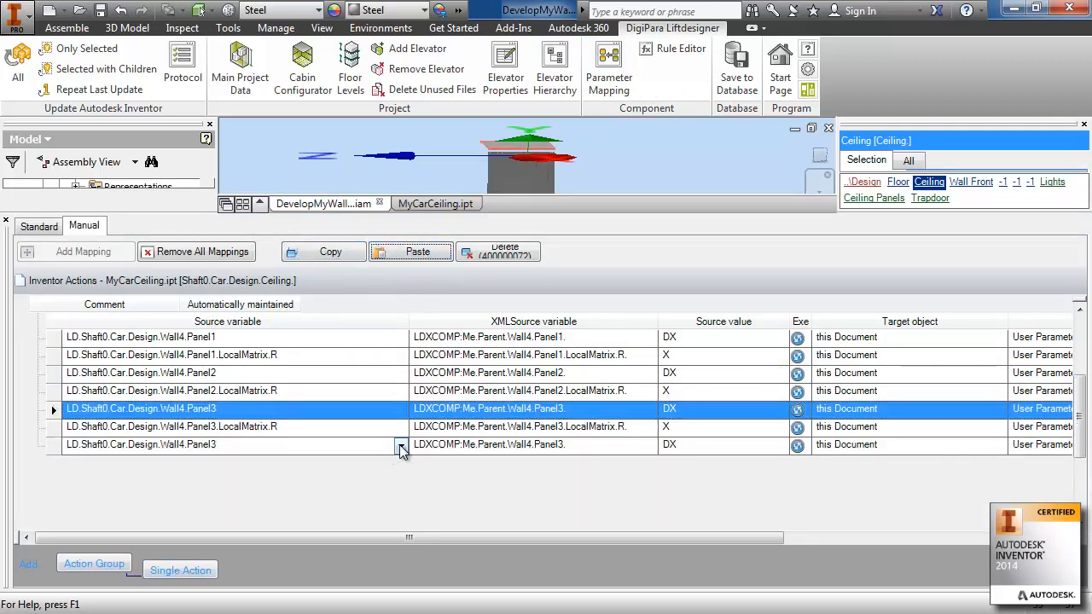
- Change the duplicated DX action's source variable to LD.Shaft0.Car.Design.Wall4.Panel4
left_click(399, 444)
left_click(400, 444)
left_click(399, 444)
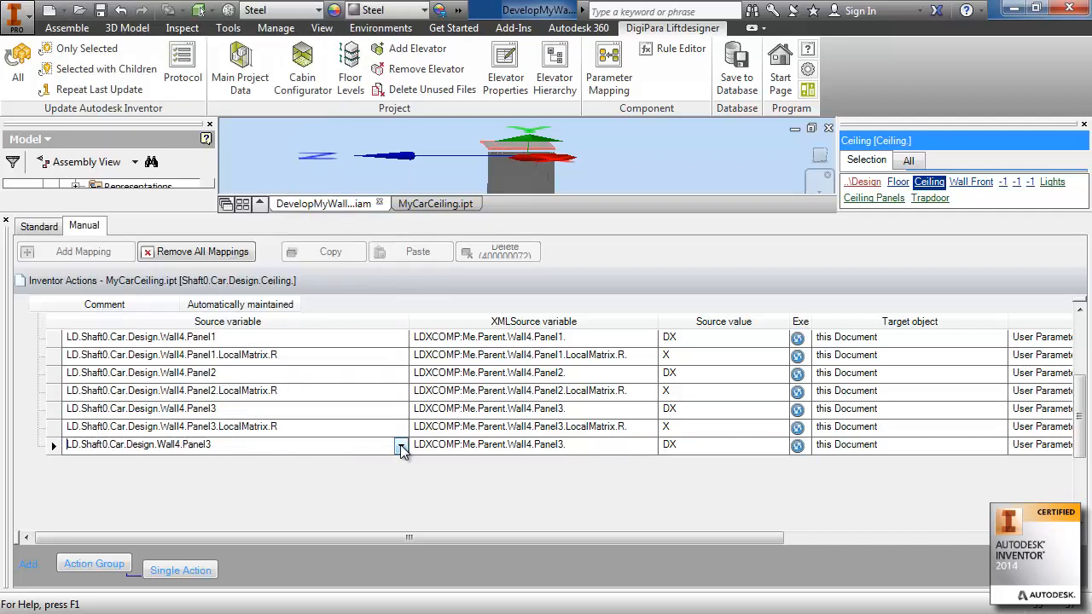
left_click(400, 446)
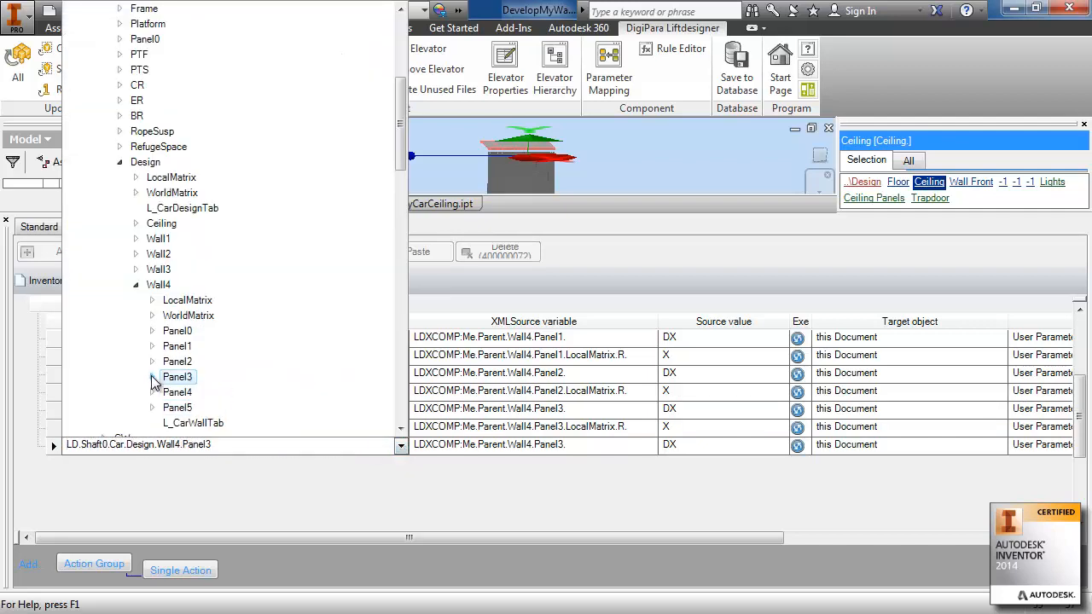
left_click(179, 393)
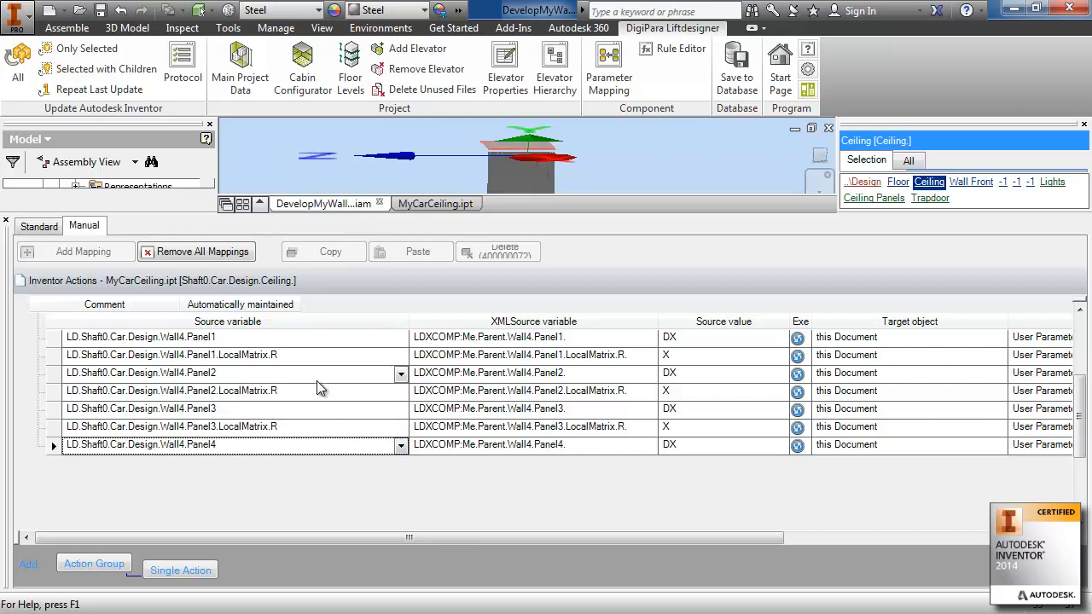
- Set the target variable of the Wall4.Panel4 DX action to User Parameter Panel4_Right_Width
scroll(327, 401, "down", 1)
left_click_drag(751, 537, 936, 493)
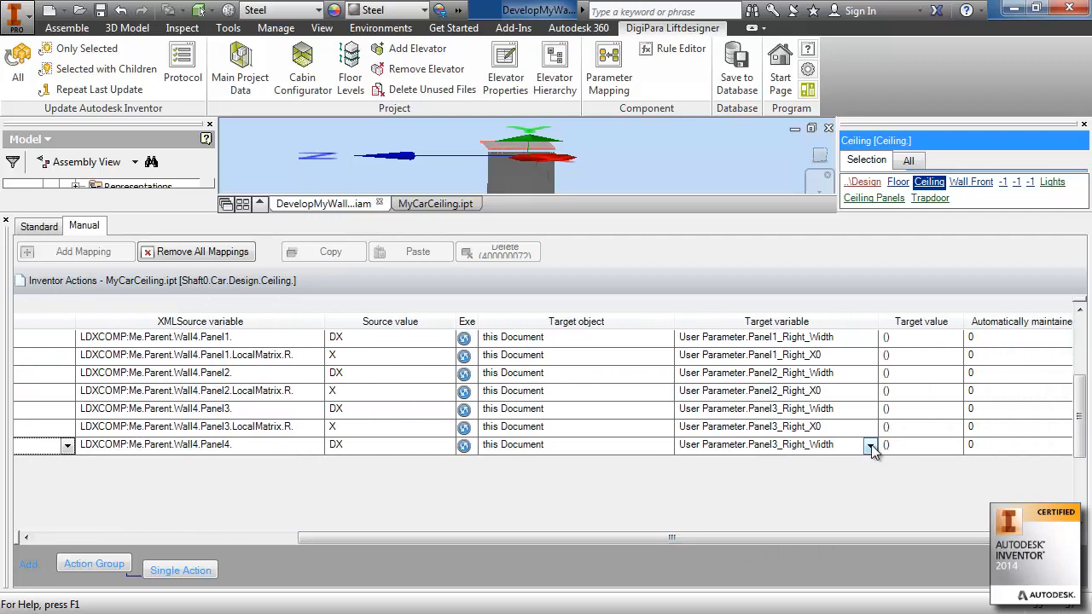
left_click(869, 445)
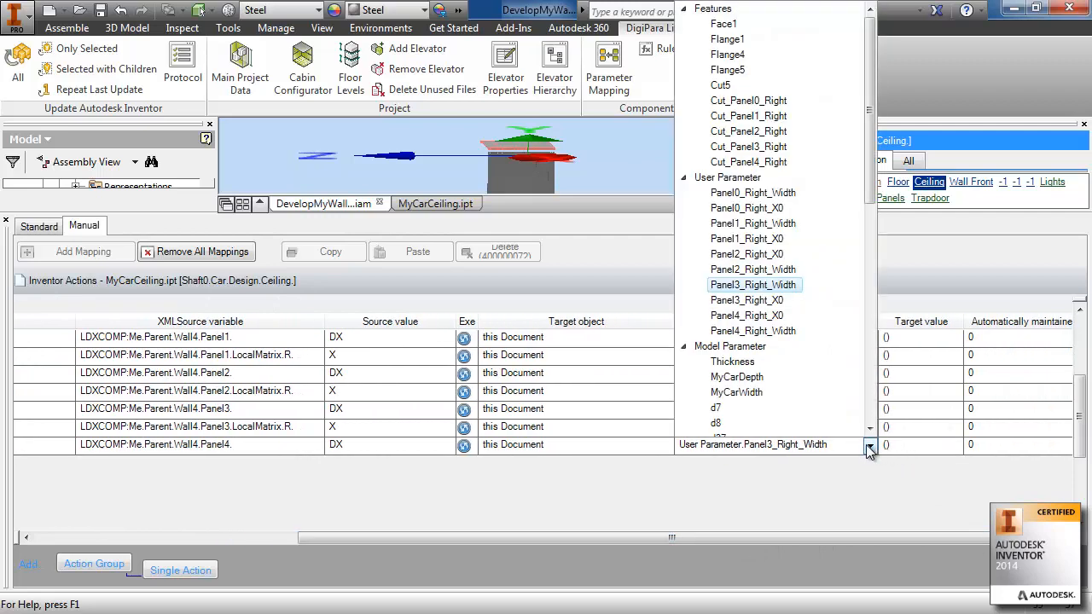
left_click(772, 333)
left_click_drag(840, 540, 328, 560)
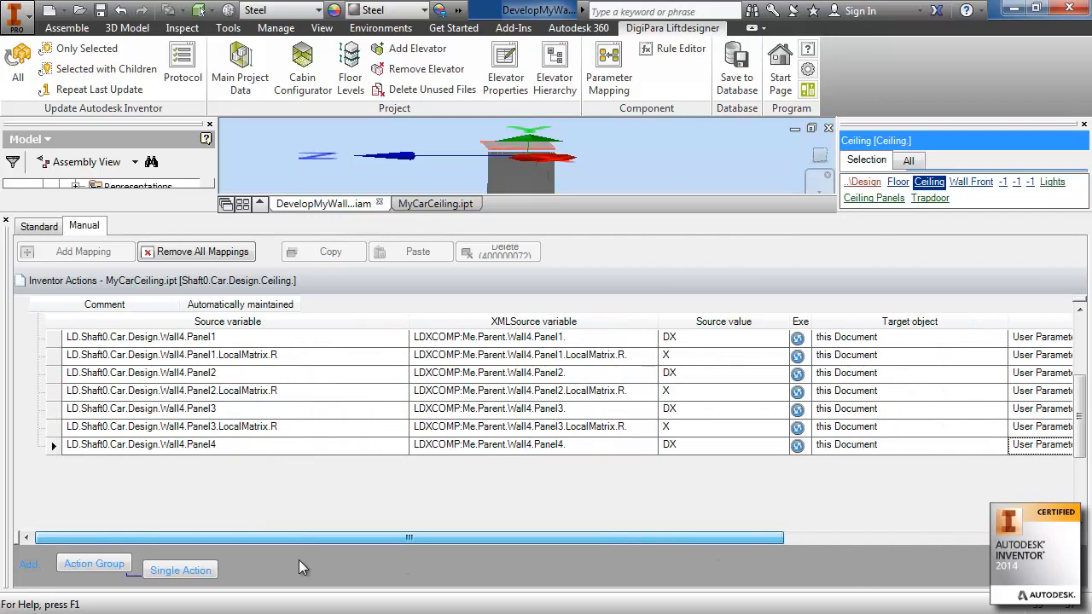
- Duplicate the Wall4.Panel3.LocalMatrix.R action in the Right Wall Panel Sizes group
left_click(53, 426)
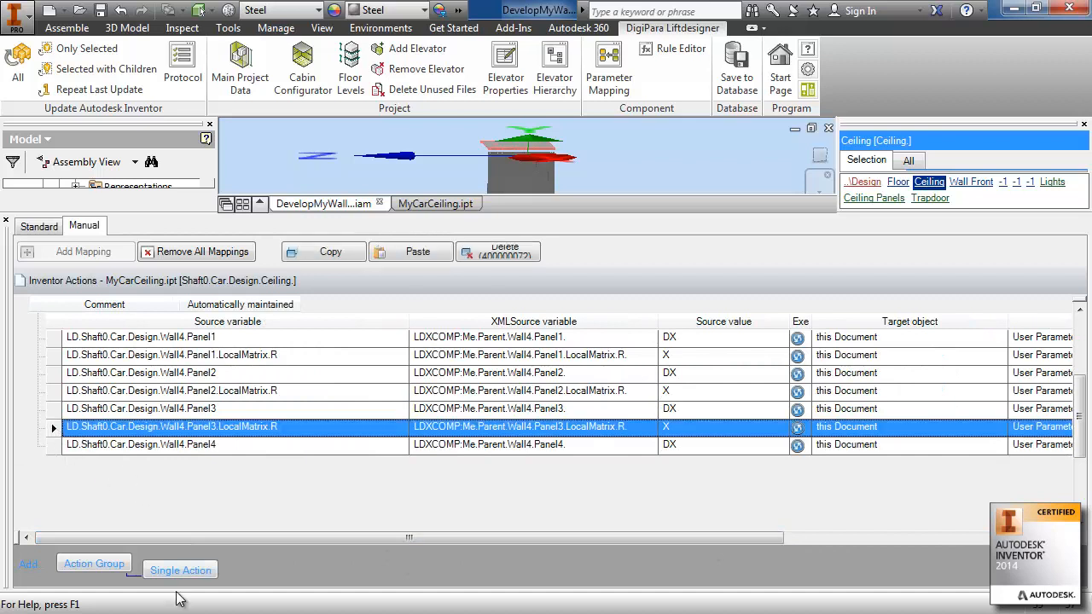
left_click(324, 251)
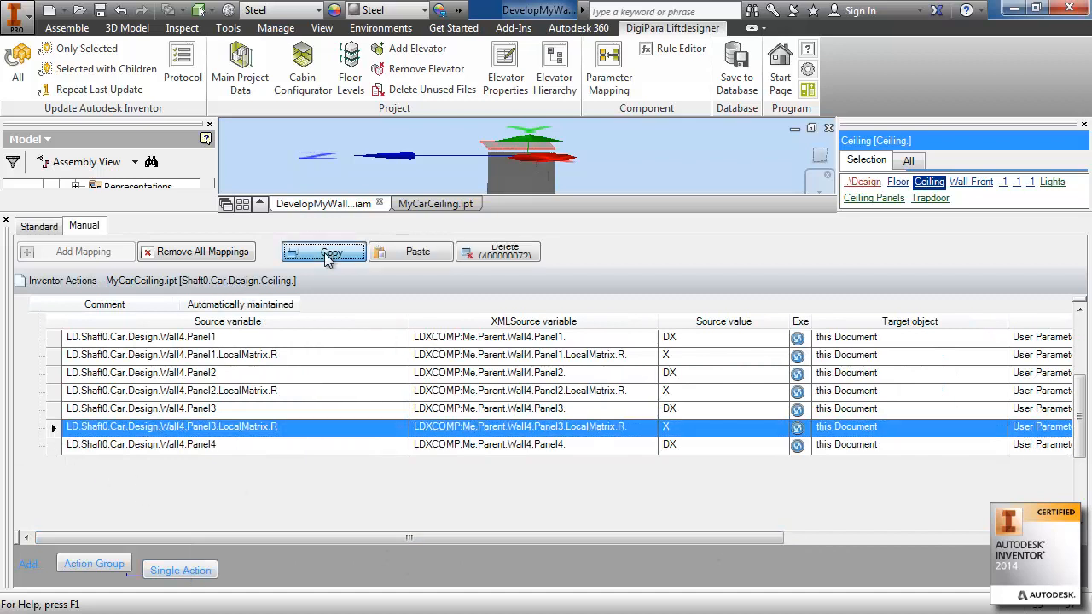
left_click(414, 251)
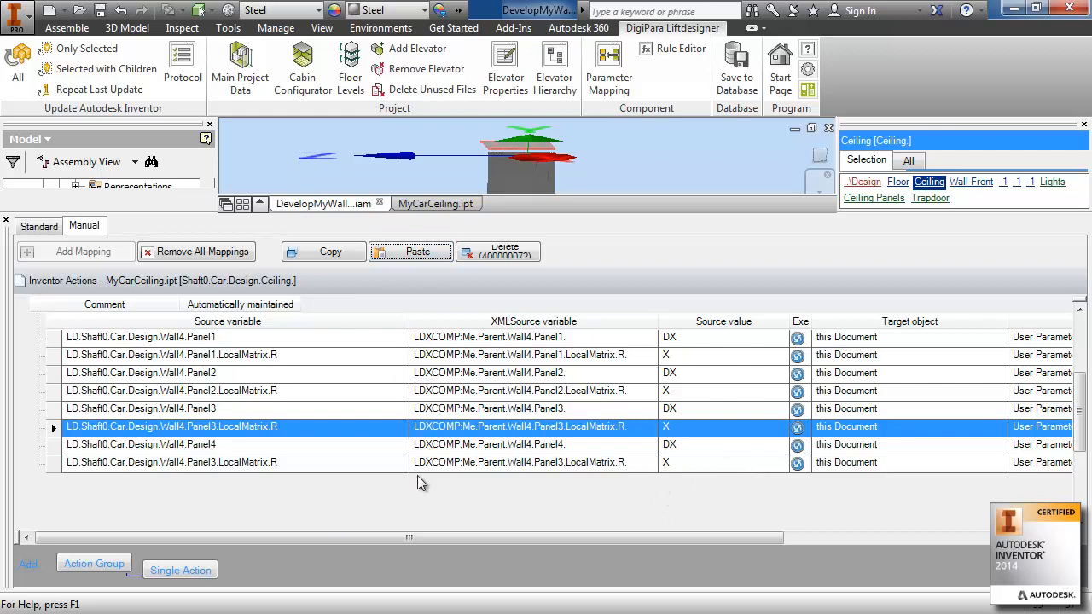
- Change the duplicated LocalMatrix action's source variable to LD.Shaft0.Car.Design.Wall4.Panel4.LocalMatrix.R
left_click(365, 462)
left_click(400, 466)
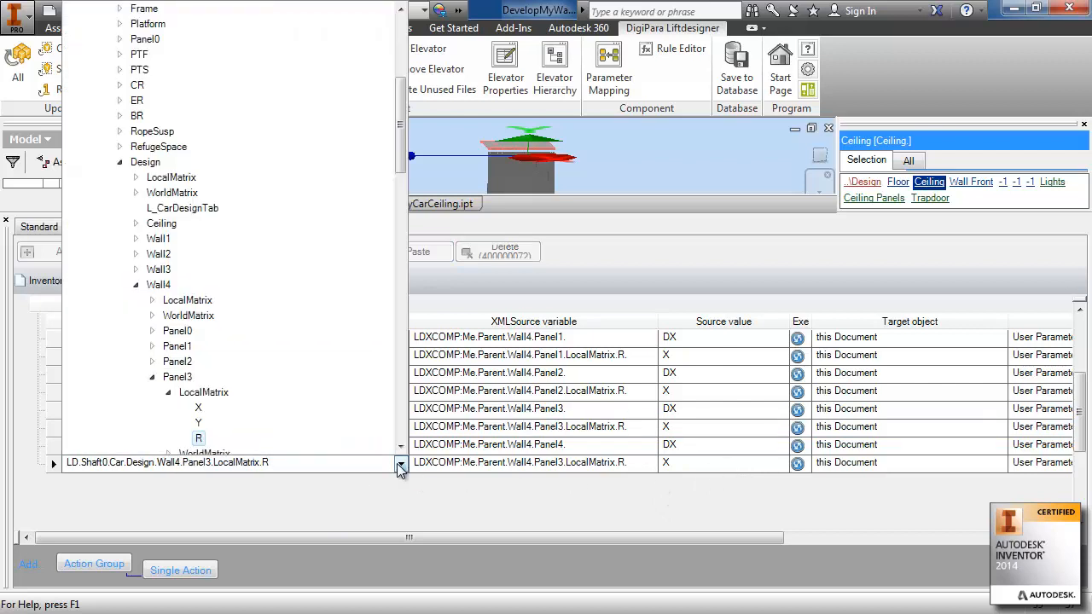
left_click(152, 378)
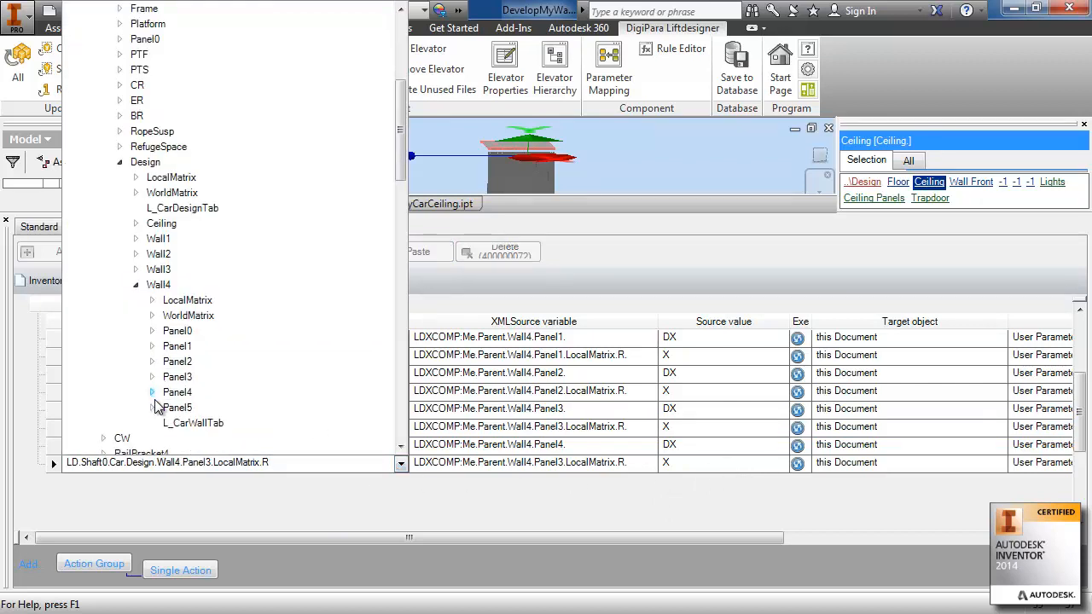
left_click(153, 393)
left_click(168, 408)
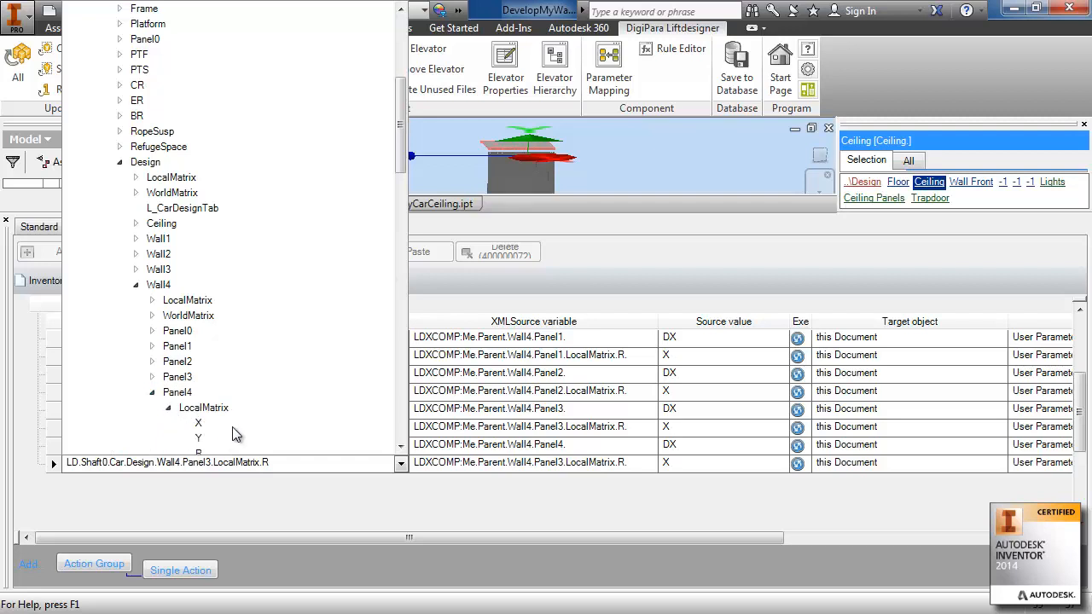
left_click(197, 454)
- Set the target variable of the Wall4.Panel4.LocalMatrix.R action to User Parameter Panel4_Right_X0
left_click_drag(757, 538, 990, 537)
left_click(904, 466)
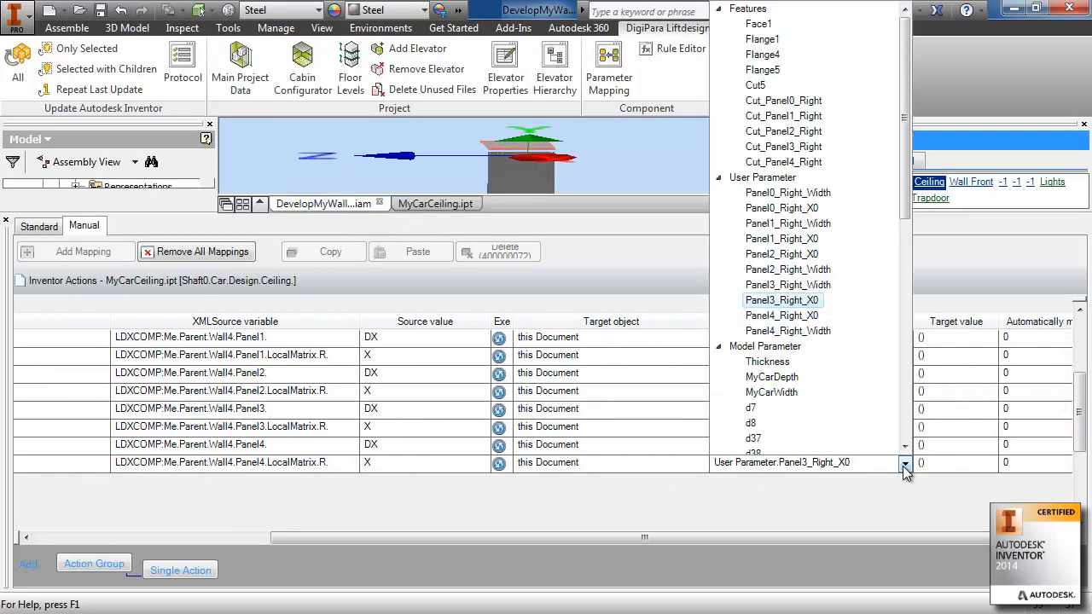
left_click(798, 316)
left_click_drag(924, 537, 294, 550)
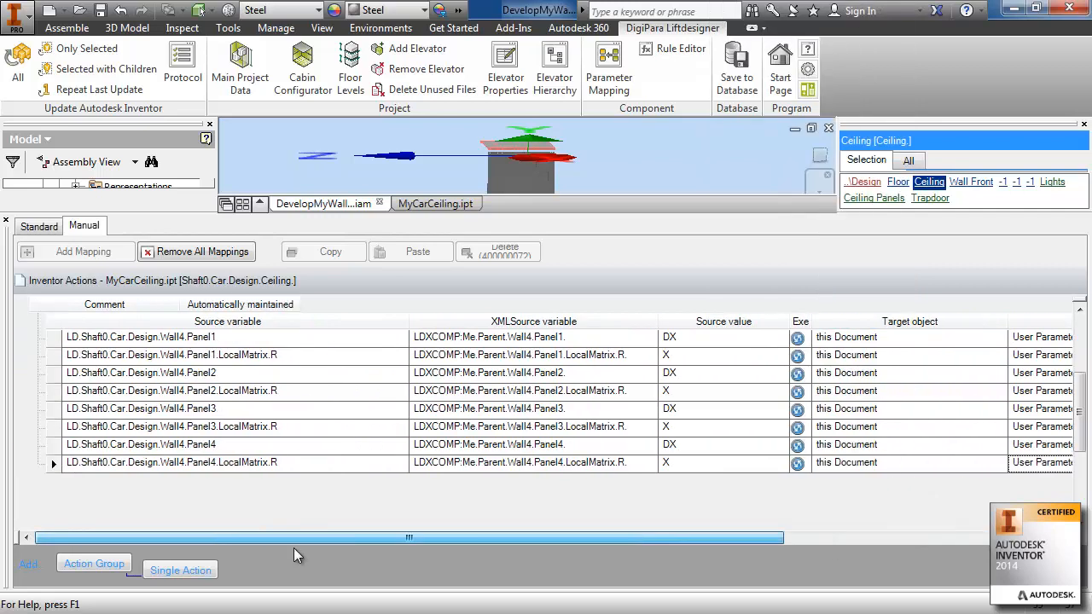
- Close the ceiling's parameter mapping and update the whole model
left_click(37, 227)
left_click(85, 228)
left_click(6, 221)
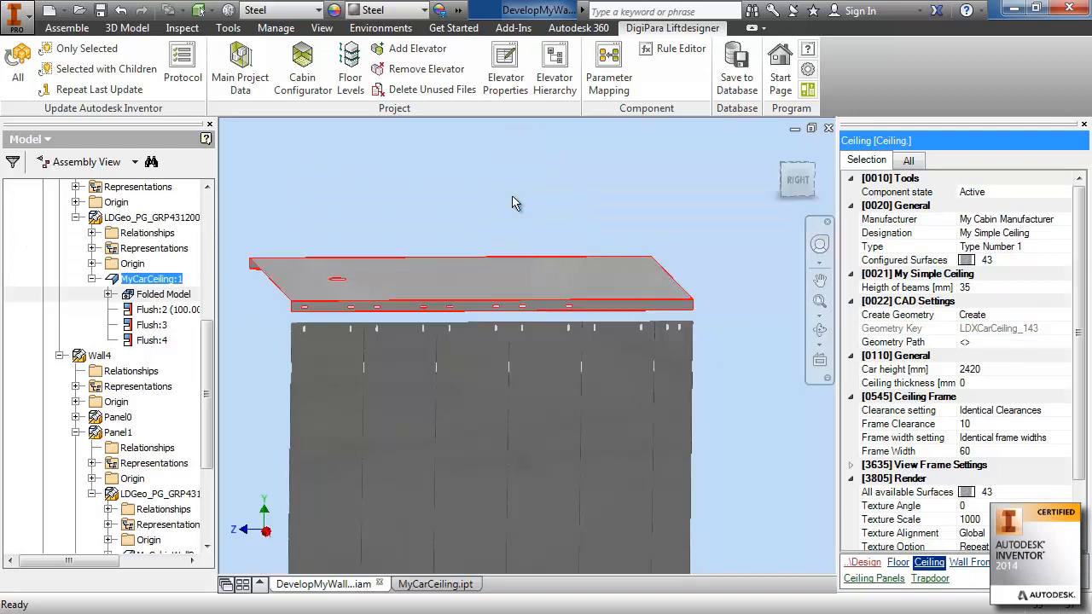
left_click(14, 63)
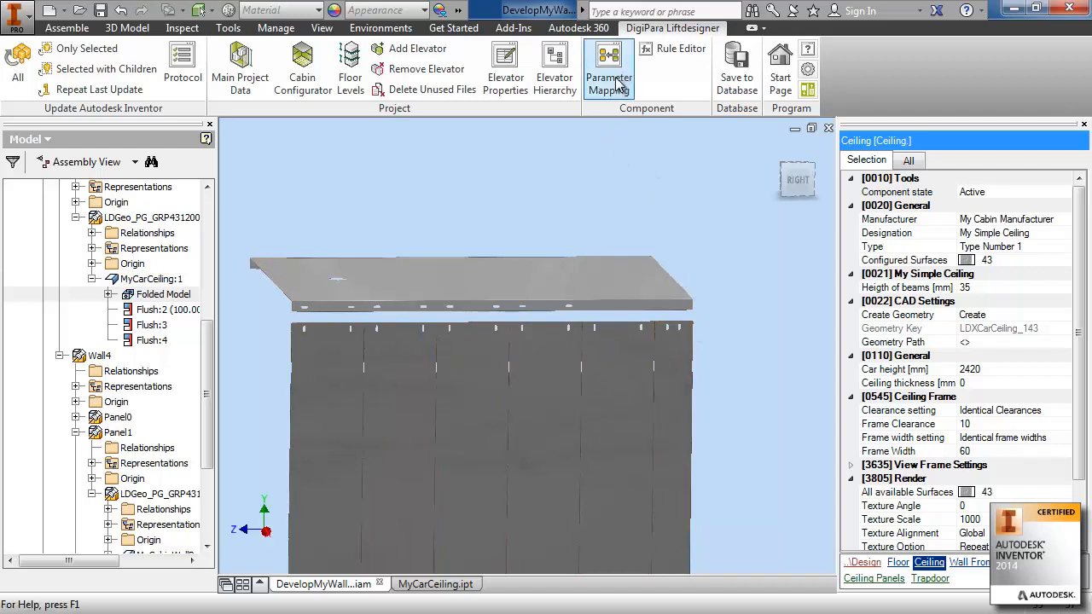
- In the ceiling's parameter mapping, set the Wall4.Panel4 source value to DX and the Panel4.LocalMatrix.R source value to X, and update all components
left_click(609, 62)
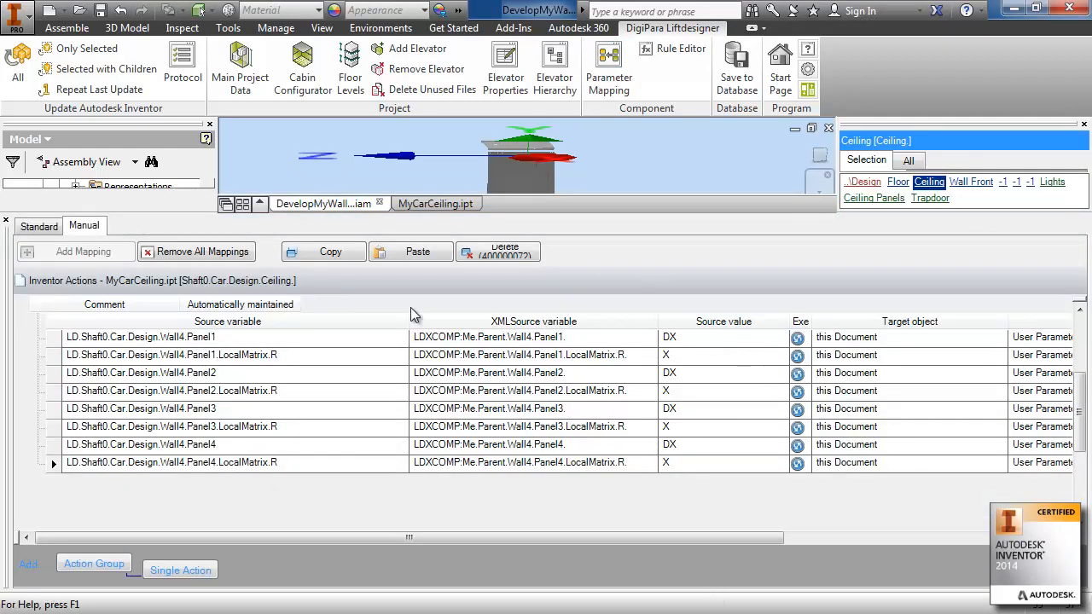
left_click(6, 221)
left_click(99, 355)
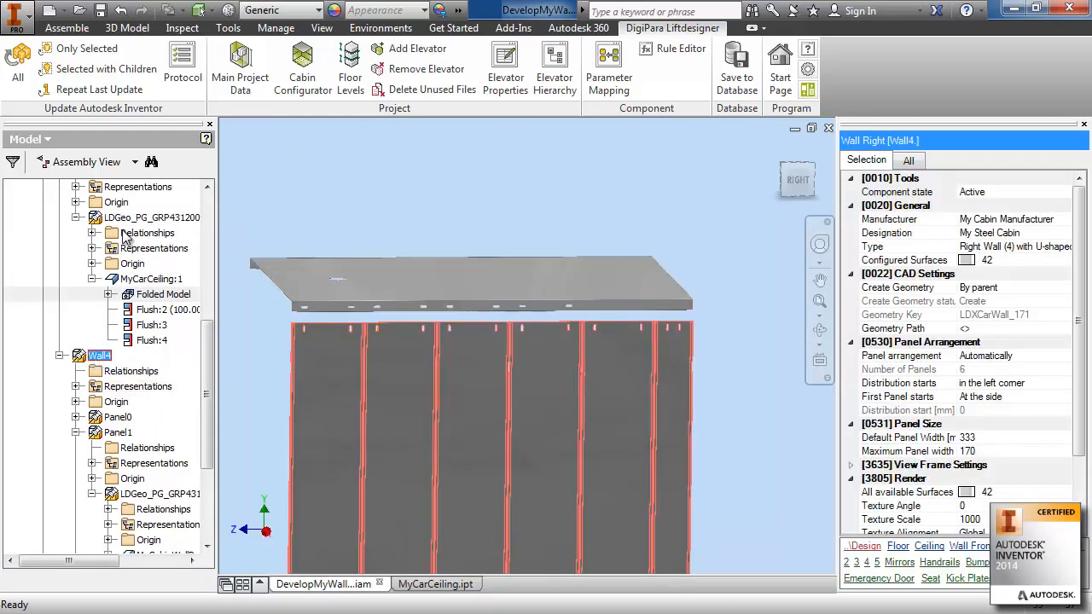
left_click(143, 279)
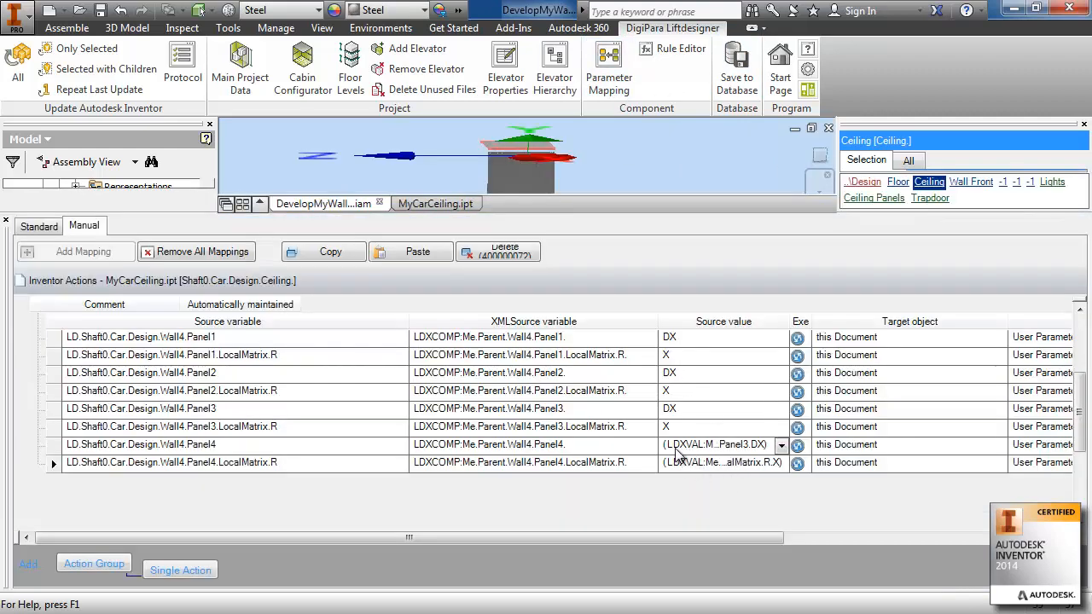
left_click(781, 447)
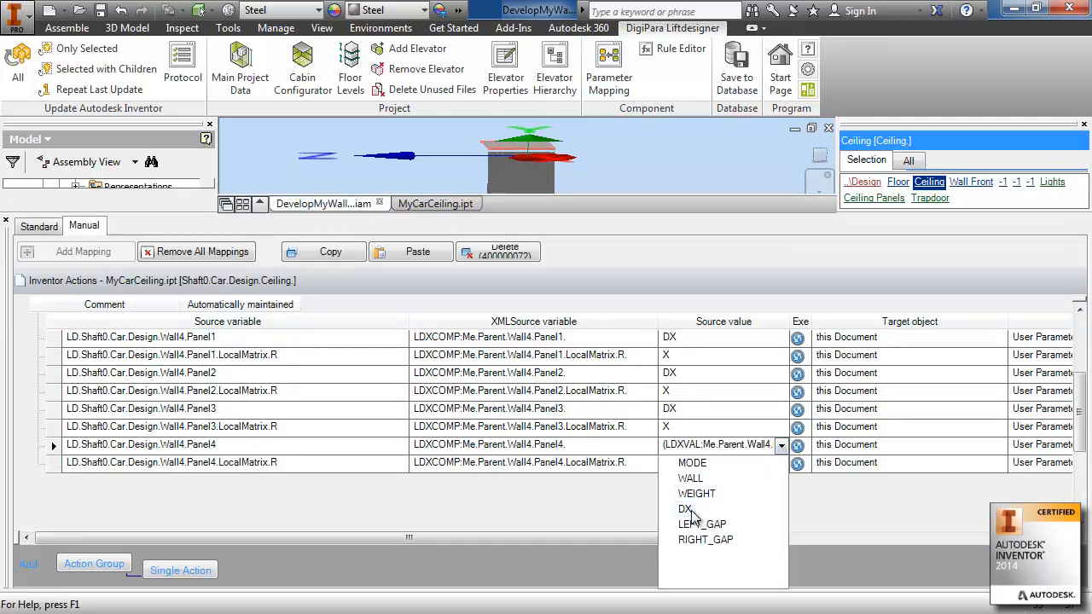
left_click(686, 509)
left_click(793, 464)
left_click(780, 462)
left_click(683, 482)
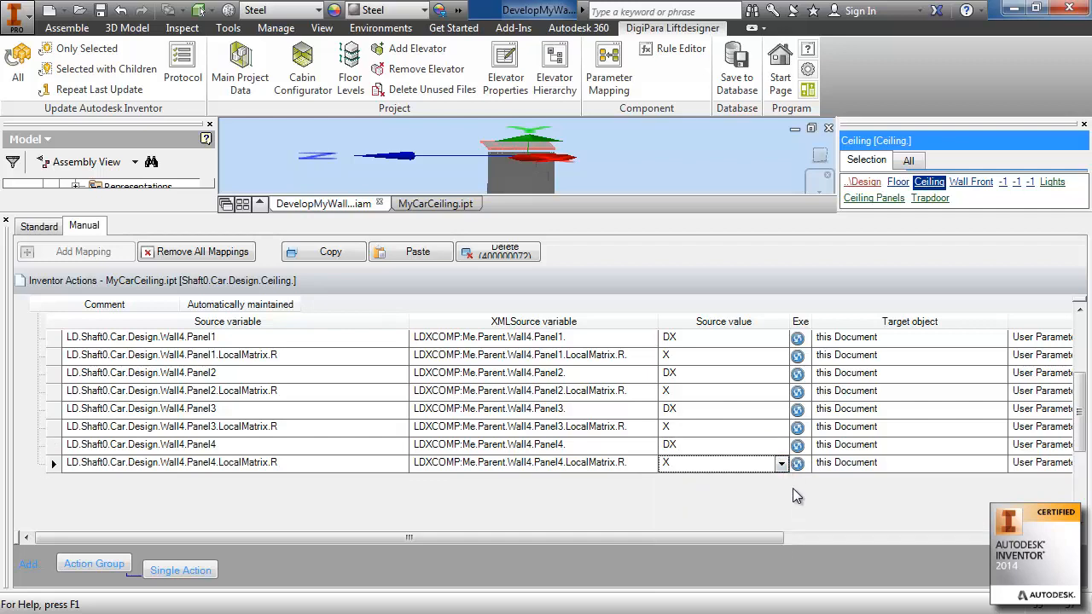
left_click(6, 221)
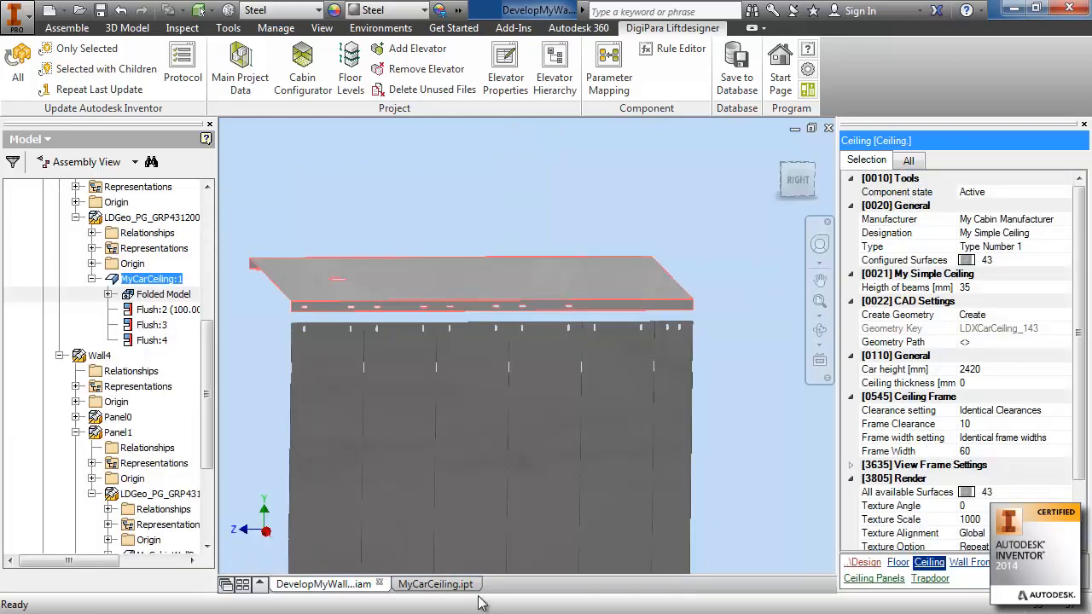
left_click(24, 57)
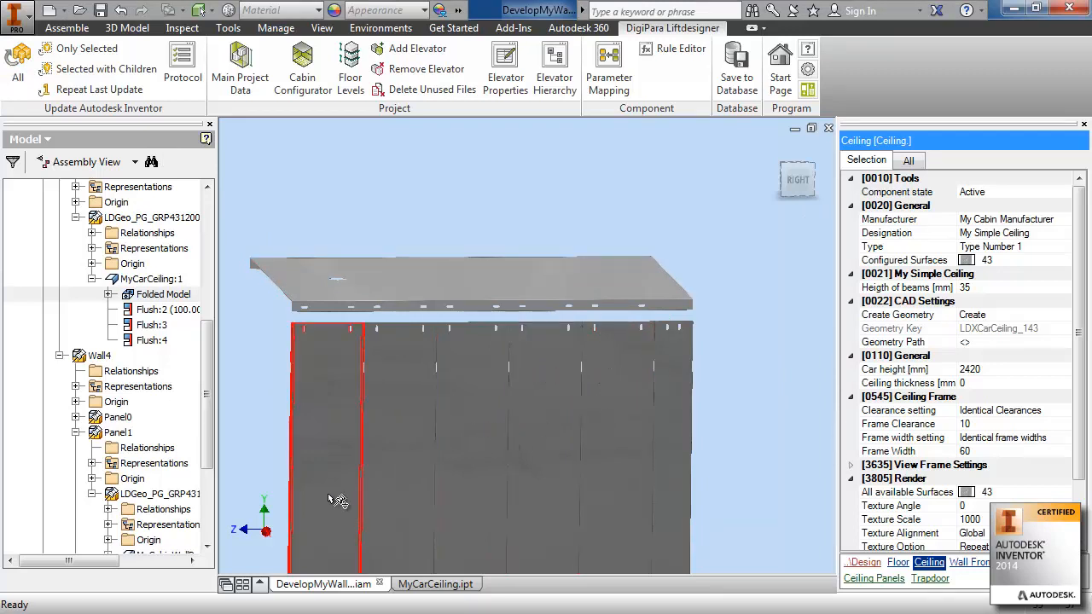
- Set Create Geometry to Create for Car Operating Panel 0
scroll(211, 408, "up", 1)
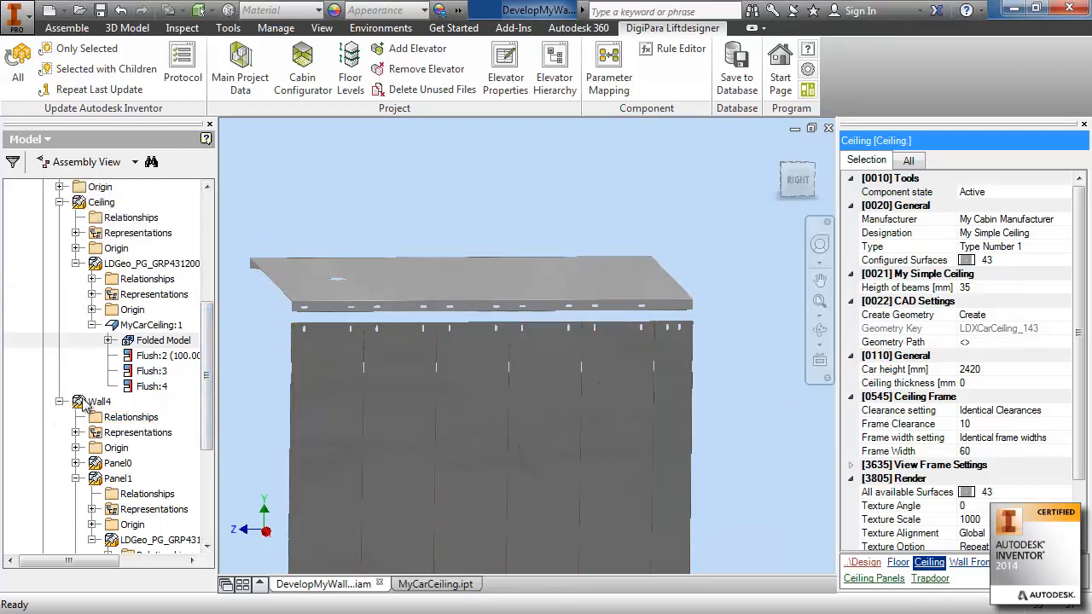
scroll(209, 376, "up", 1)
scroll(209, 376, "up", 2)
left_click(85, 247)
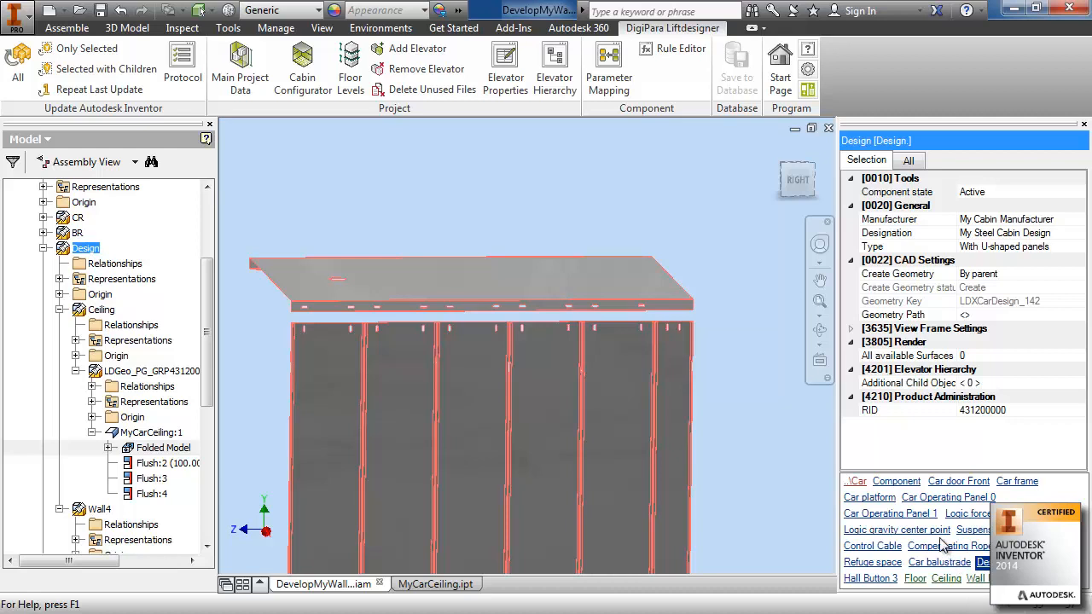
left_click(961, 499)
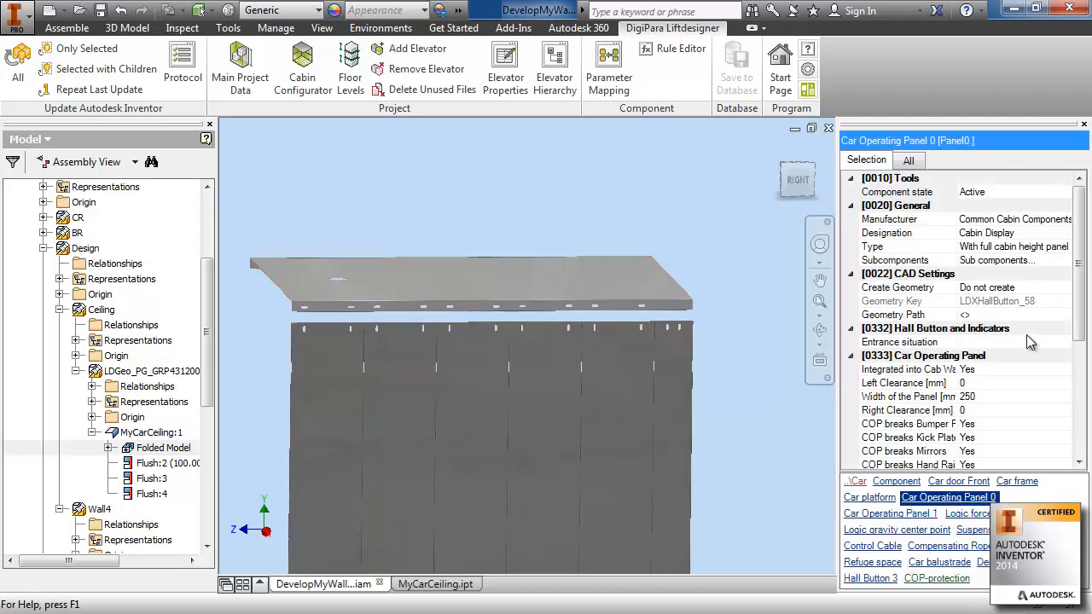
left_click(1035, 290)
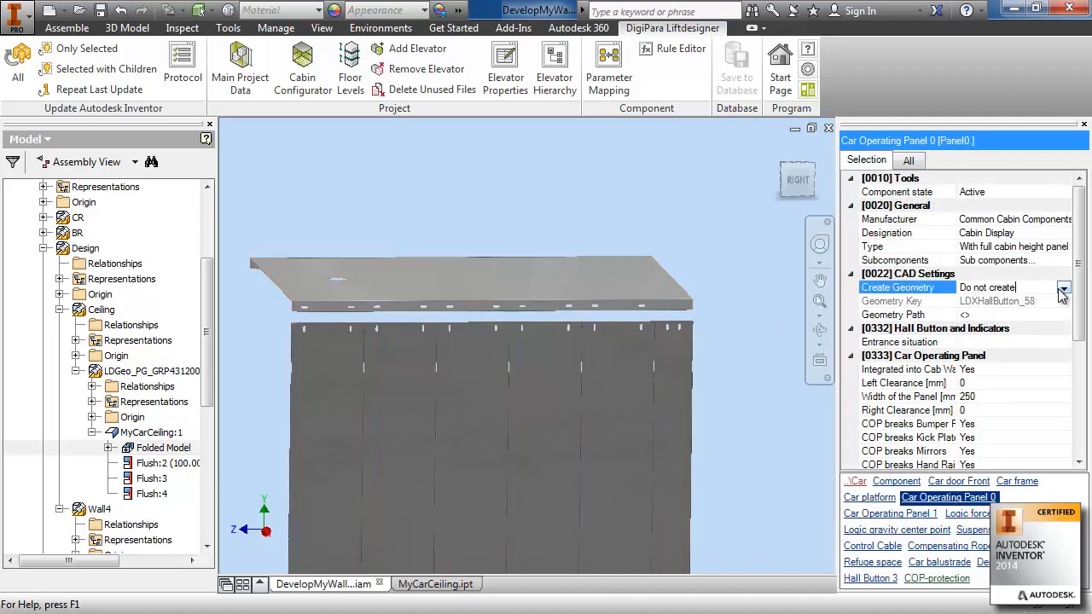
left_click(1065, 290)
left_click(970, 315)
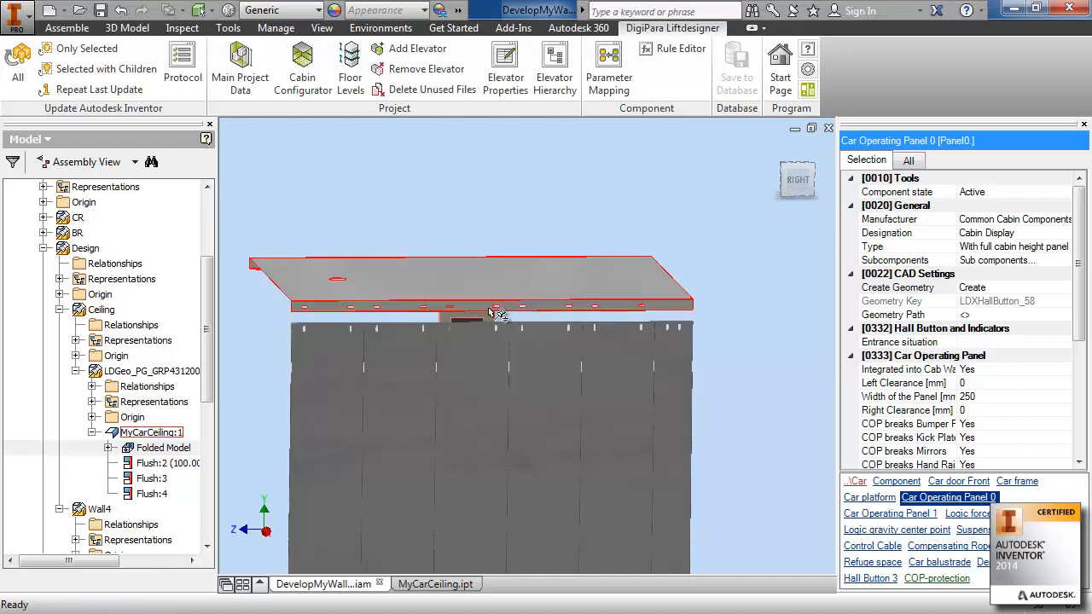
- Set the position of Car Operating Panel 0 to "On the right car wall"
left_click_drag(1081, 295, 1080, 368)
left_click(1065, 369)
left_click(1064, 370)
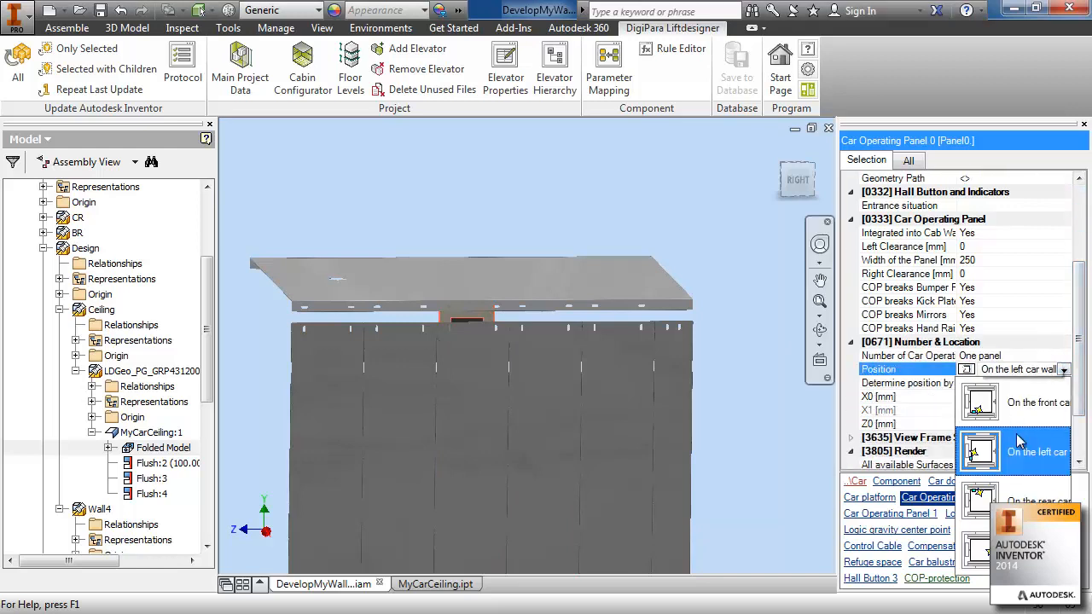
left_click(979, 550)
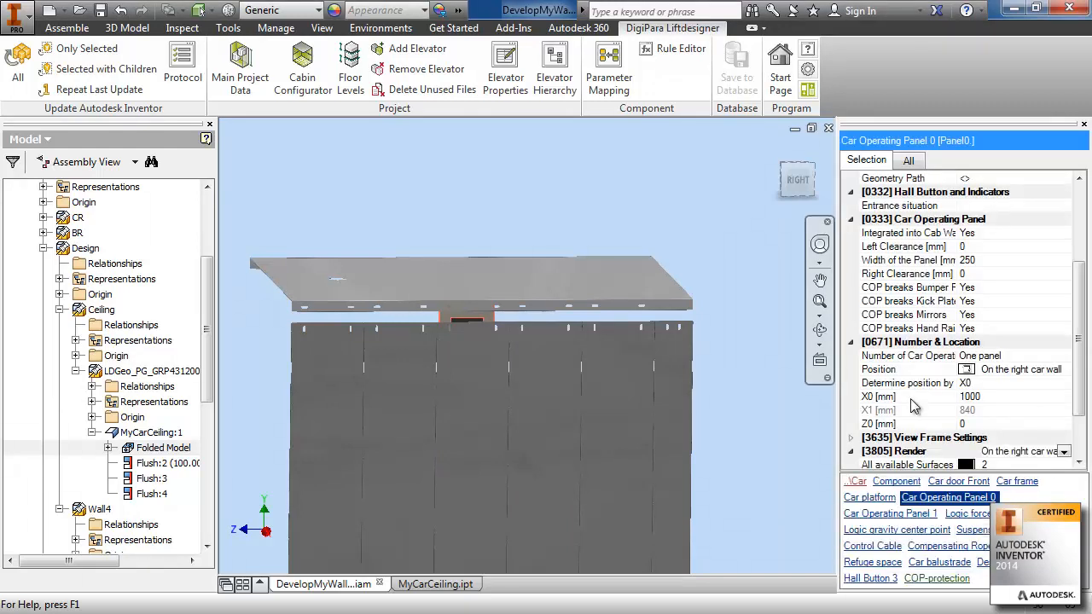